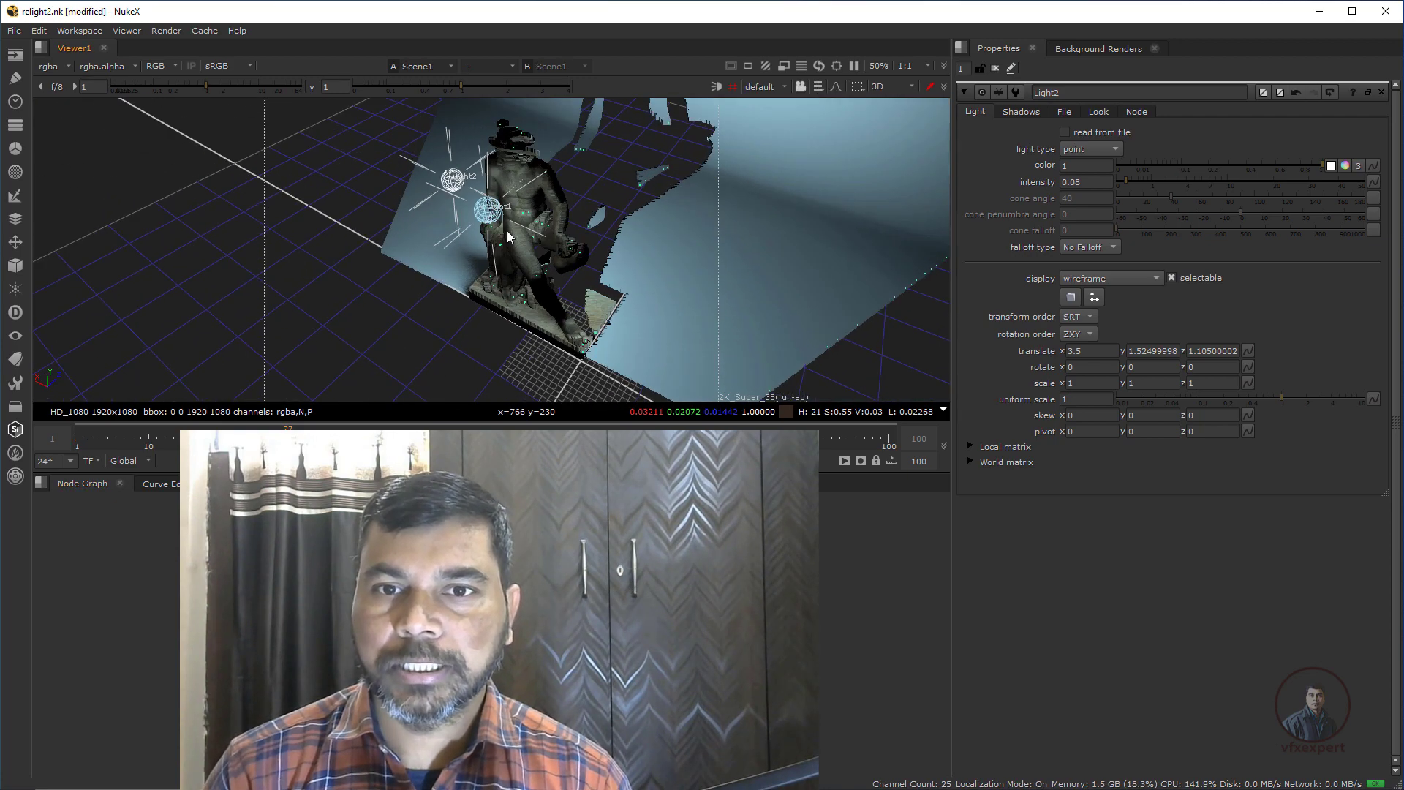
Select Light1 in the 3D scene and show the Merge1 composite in the viewer
left_click(520, 185)
right_click_drag(554, 184, 646, 344, "alt")
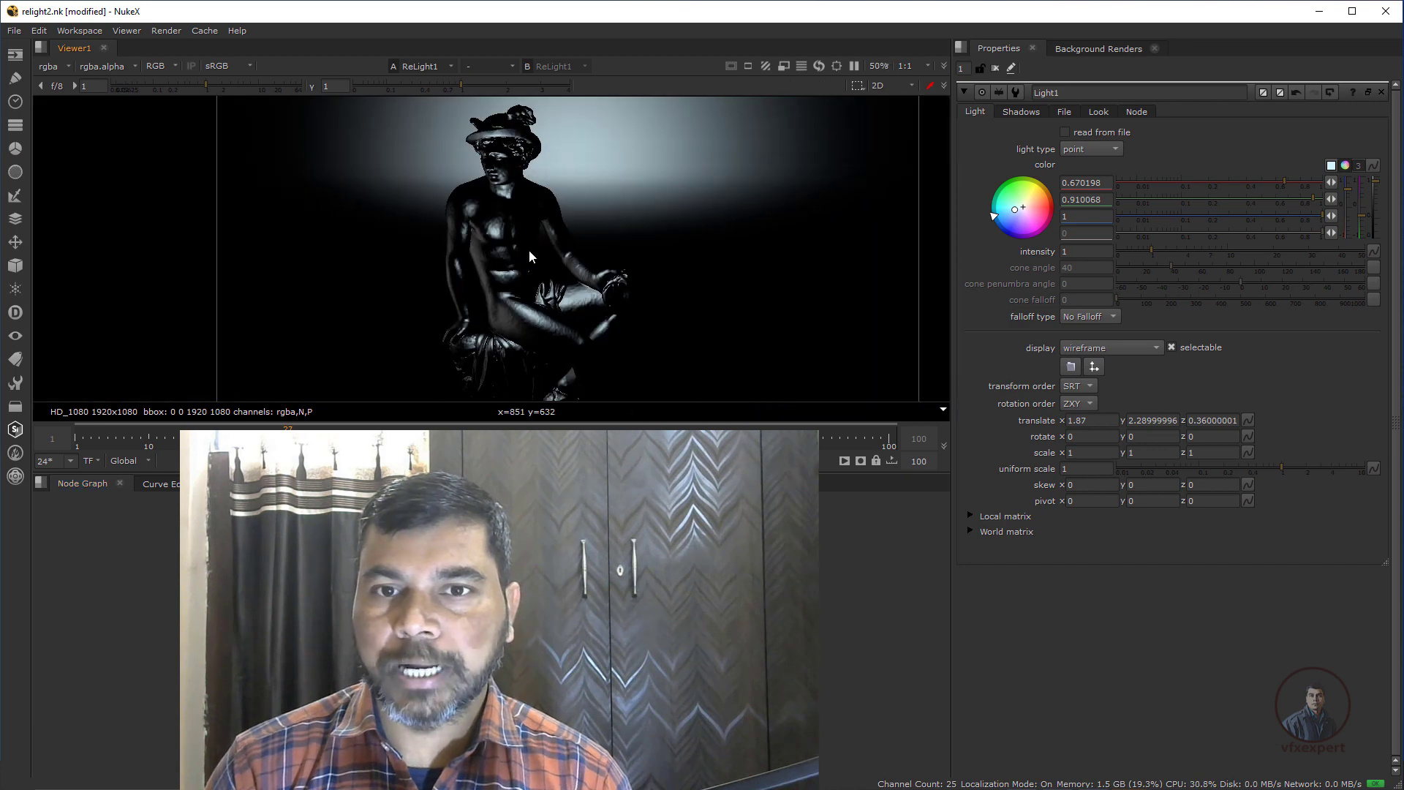
key("1")
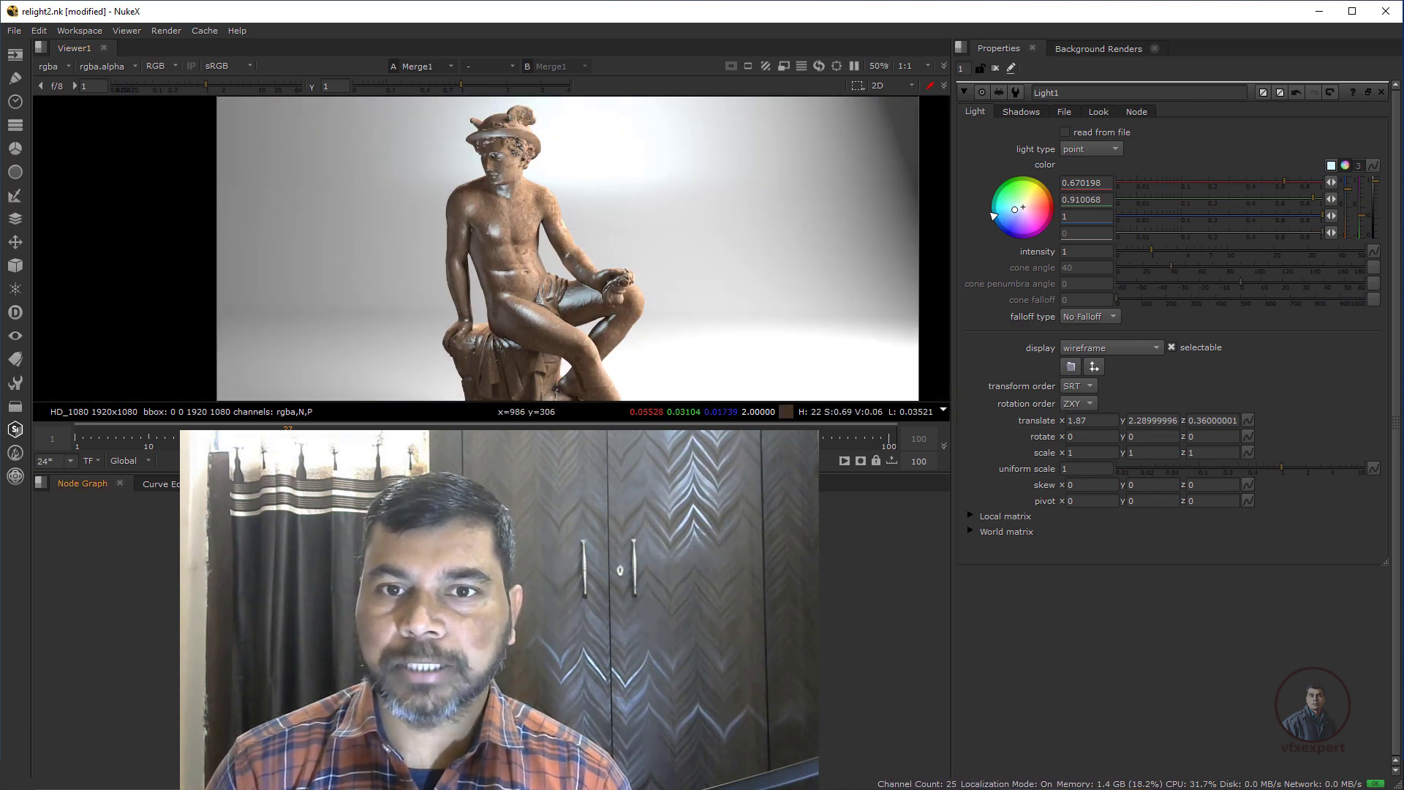
Raise Light1's intensity and adjust its colour on the colour wheel
left_click(1163, 257)
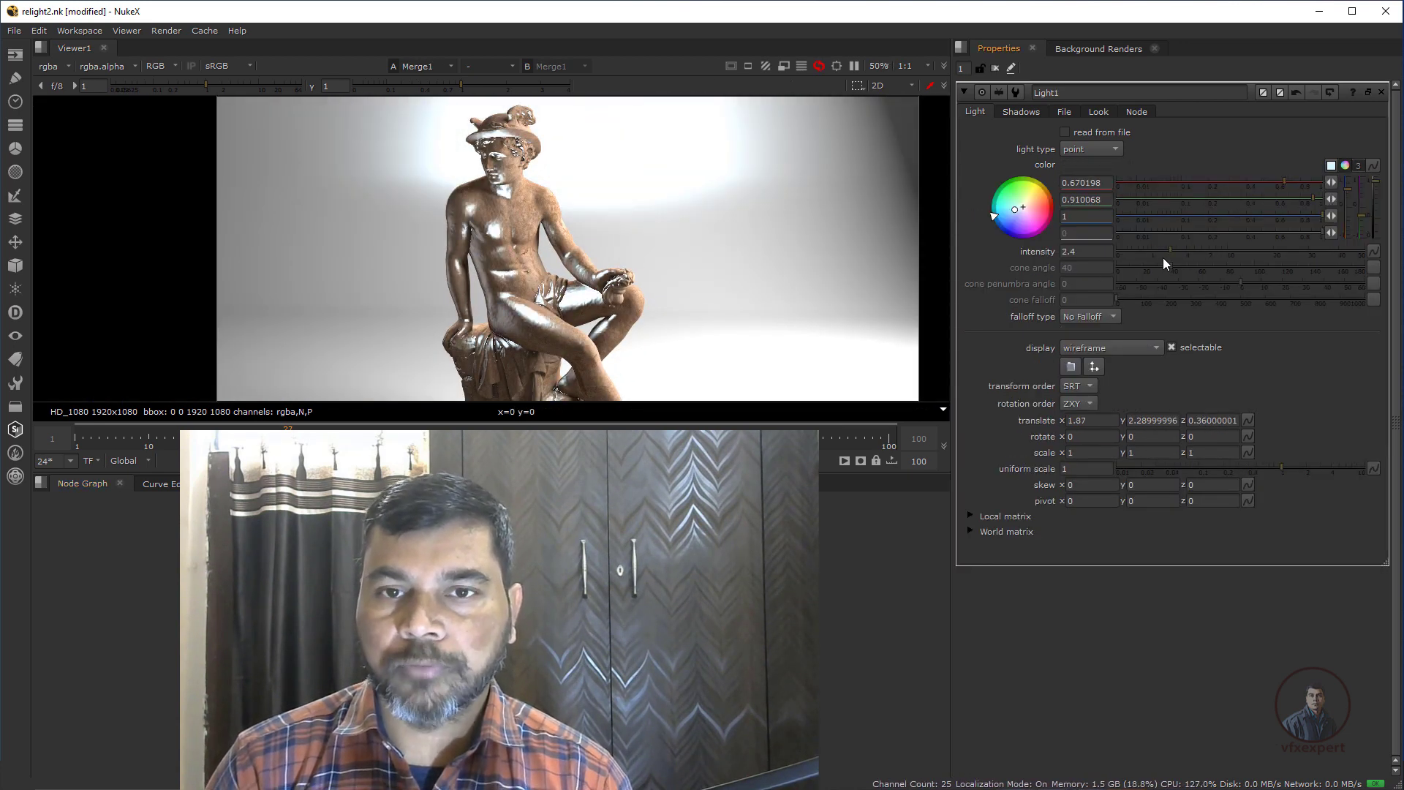
left_click_drag(1162, 257, 1154, 254)
left_click_drag(1014, 210, 1015, 212)
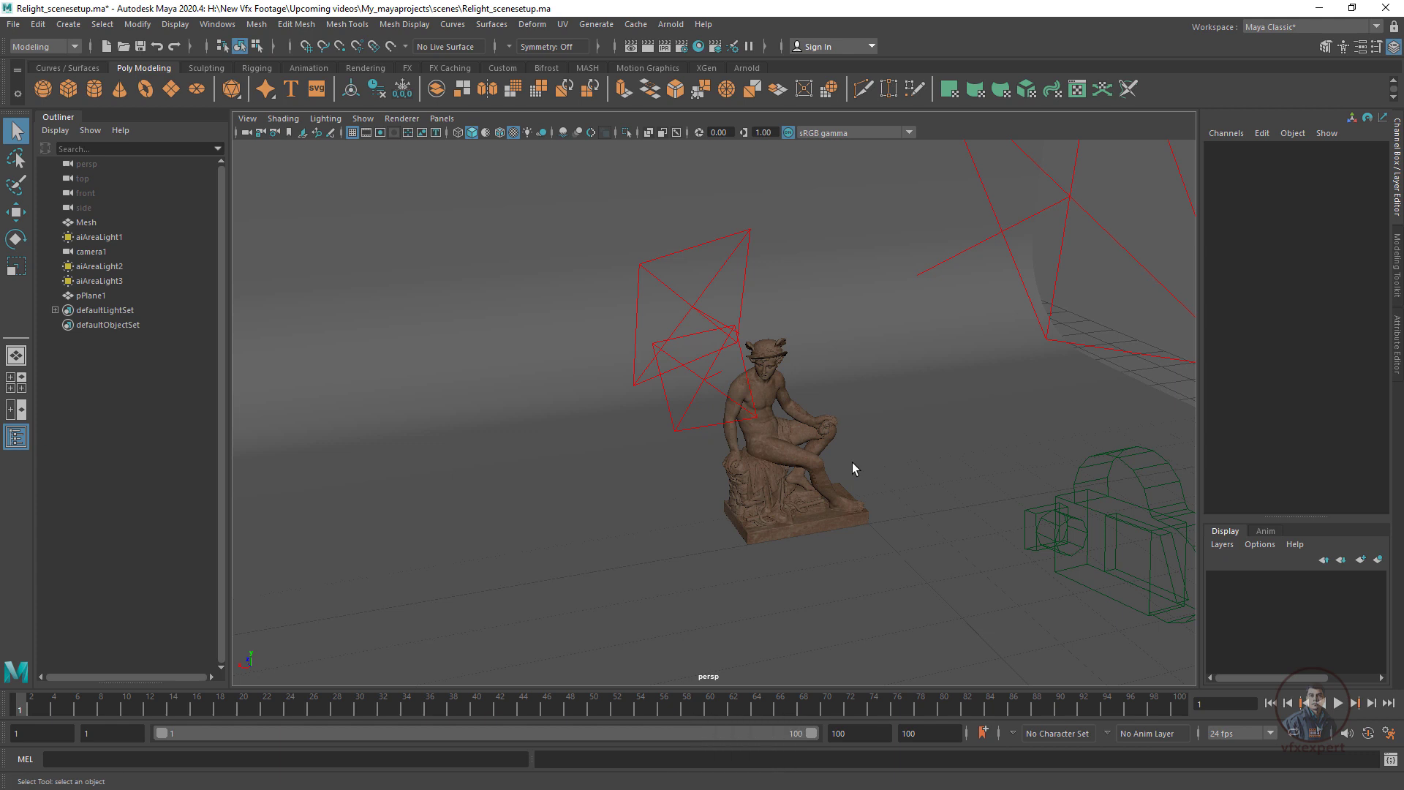
Switch to Maya and examine the scene's statue, curved backdrop plane, camera and area lights in the perspective view
left_click(792, 443)
left_click_drag(863, 512, 887, 527, "alt")
left_click(692, 464)
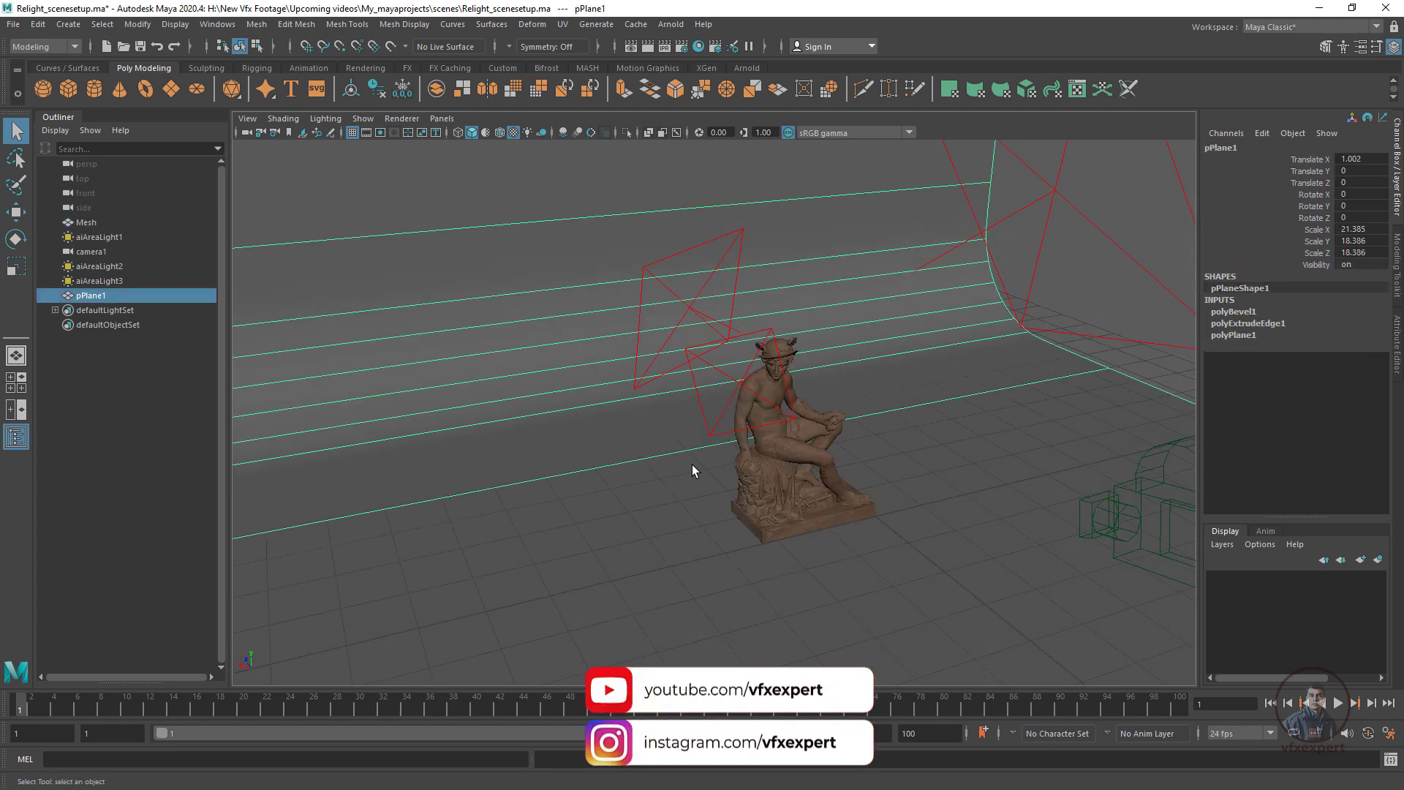
left_click(1126, 519)
left_click(772, 267)
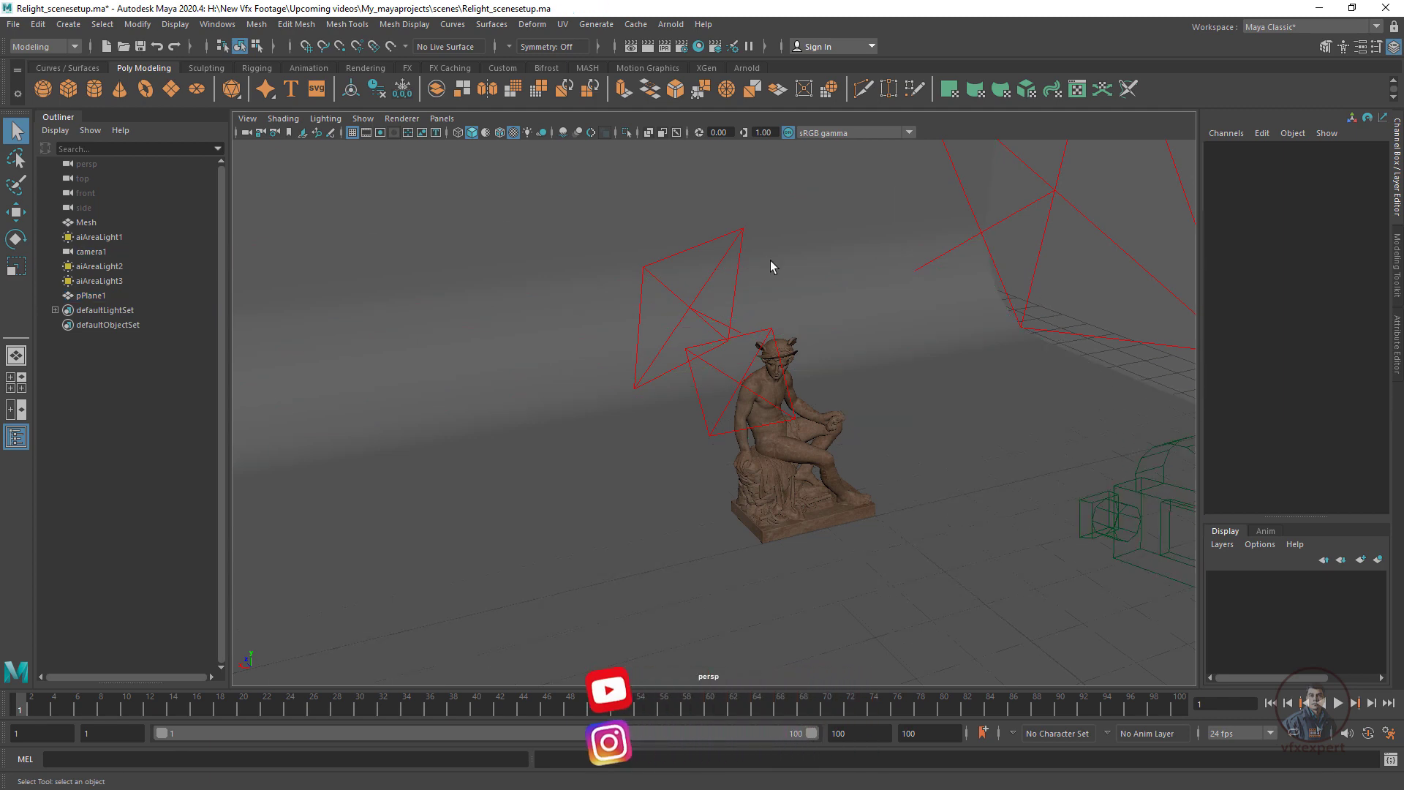
left_click(715, 354)
left_click(1020, 323)
left_click_drag(870, 439, 923, 438, "alt")
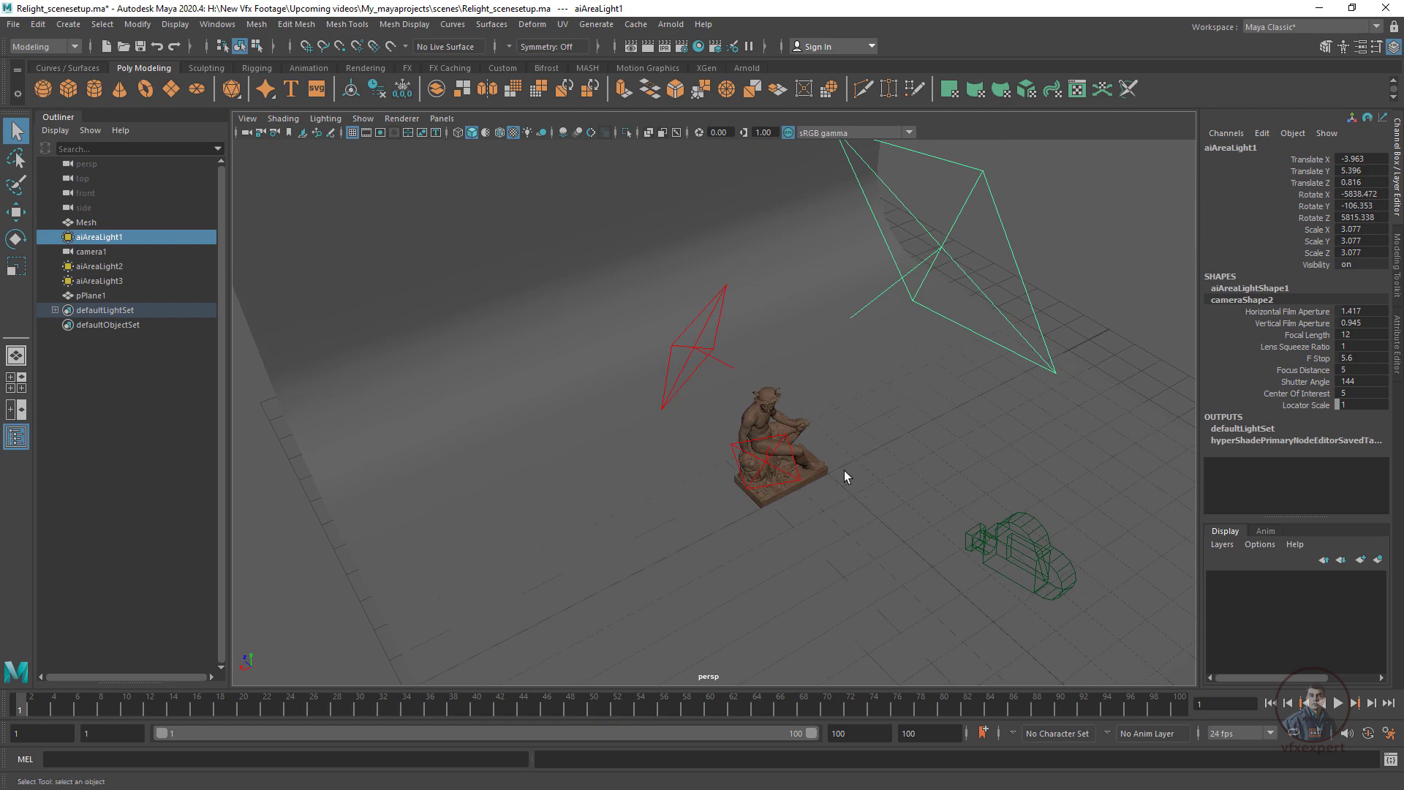
left_click_drag(844, 471, 770, 322, "alt")
Look through camera1 in the viewport and leave all objects deselected
left_click(443, 119)
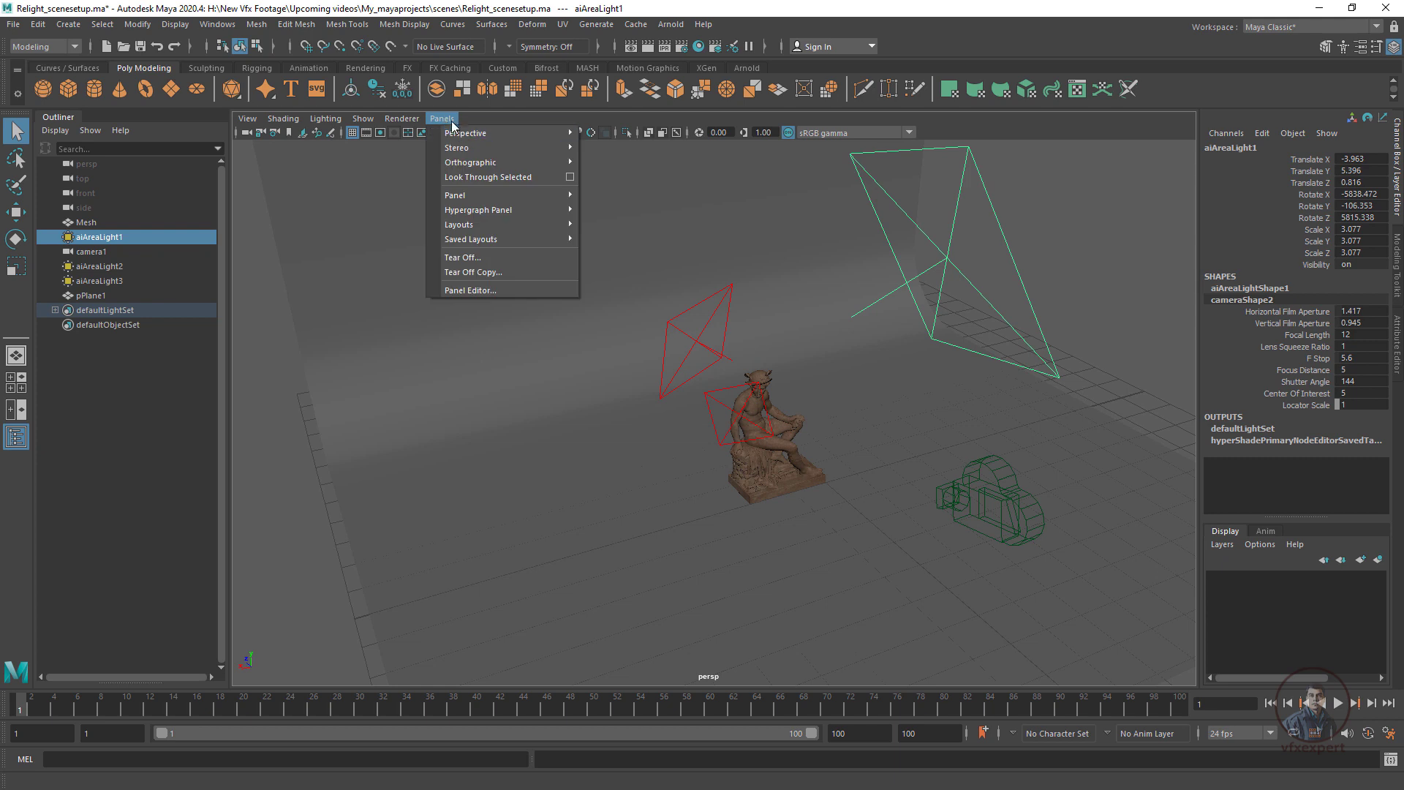
mouse_move(512, 138)
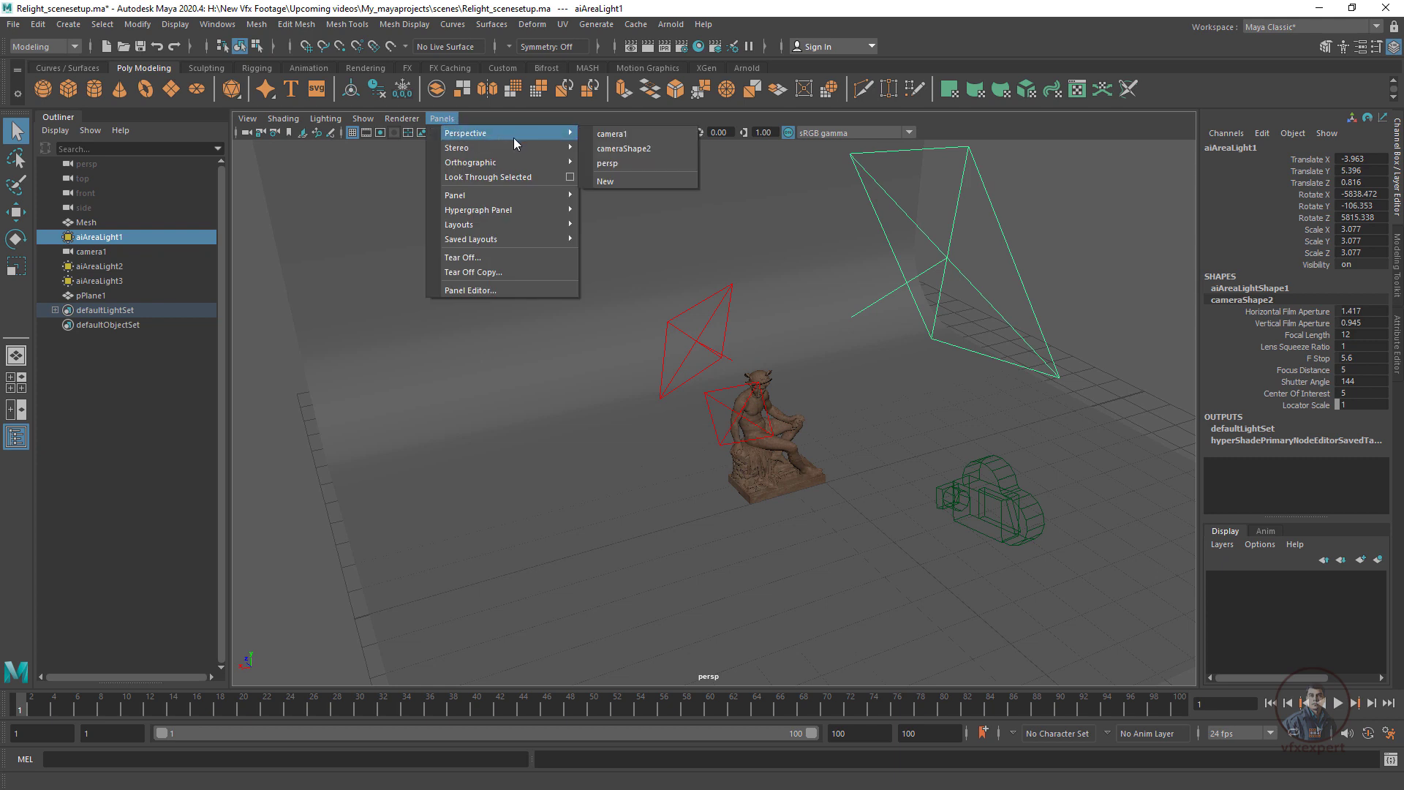
left_click(618, 136)
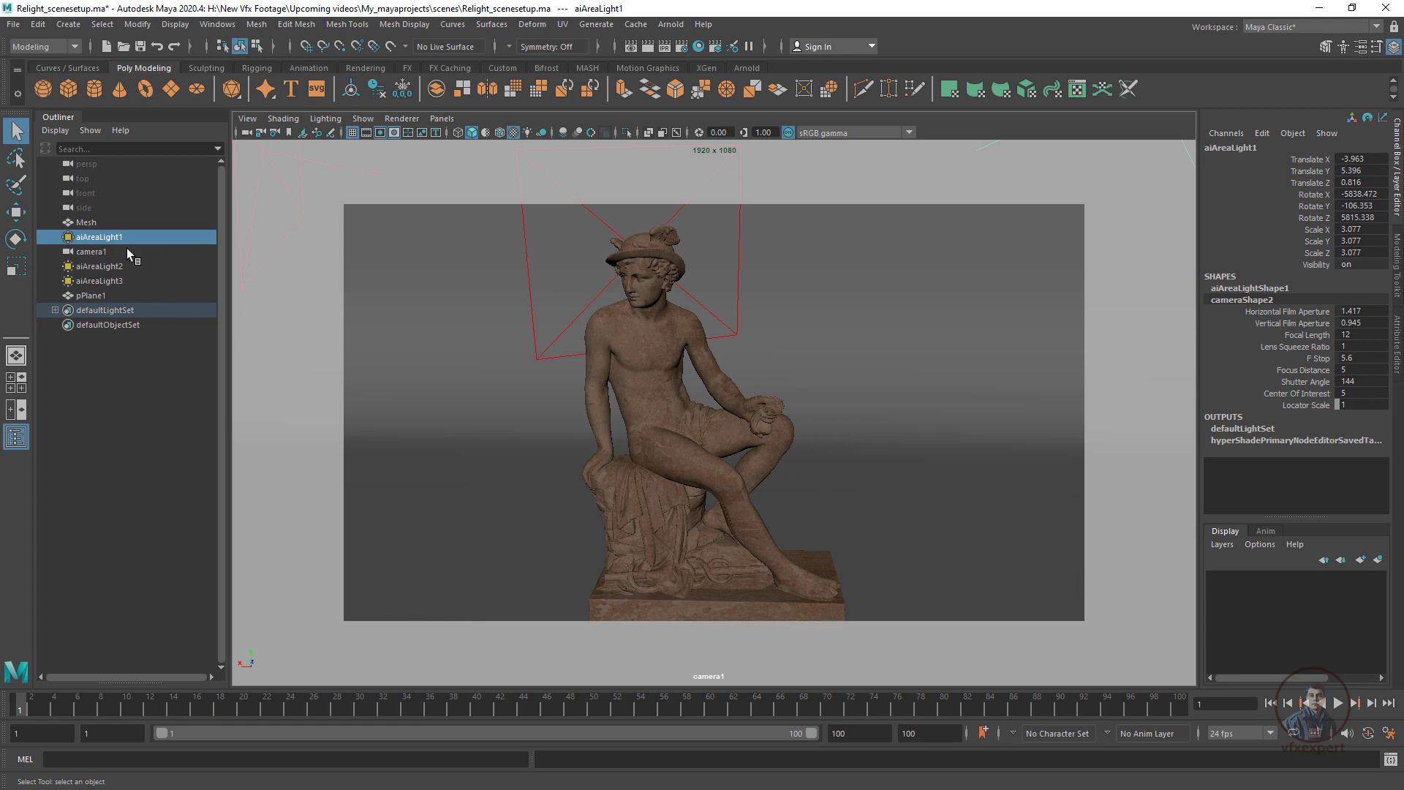
left_click(95, 252)
left_click(757, 588)
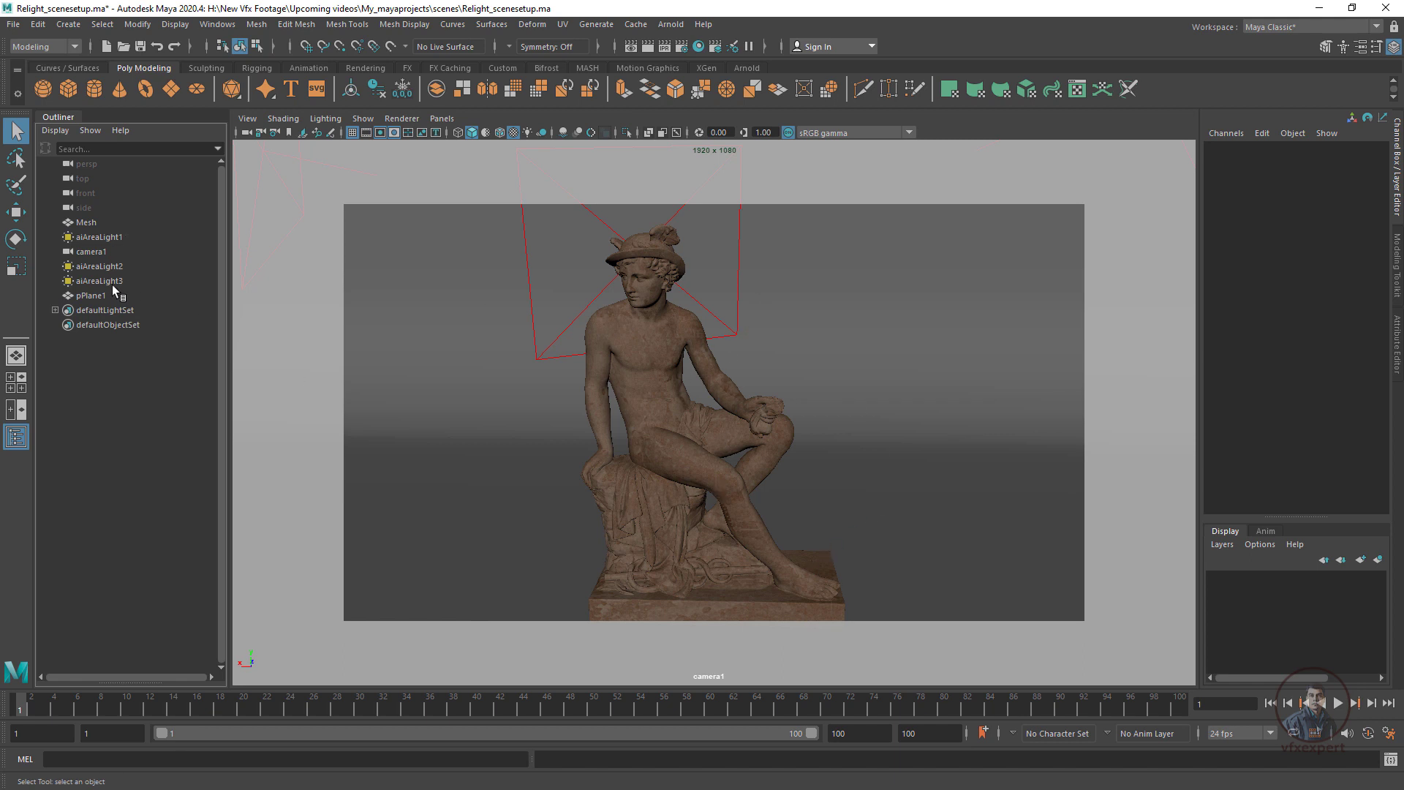
Render the camera1 view in the Arnold RenderView and inspect the statue image
left_click(675, 26)
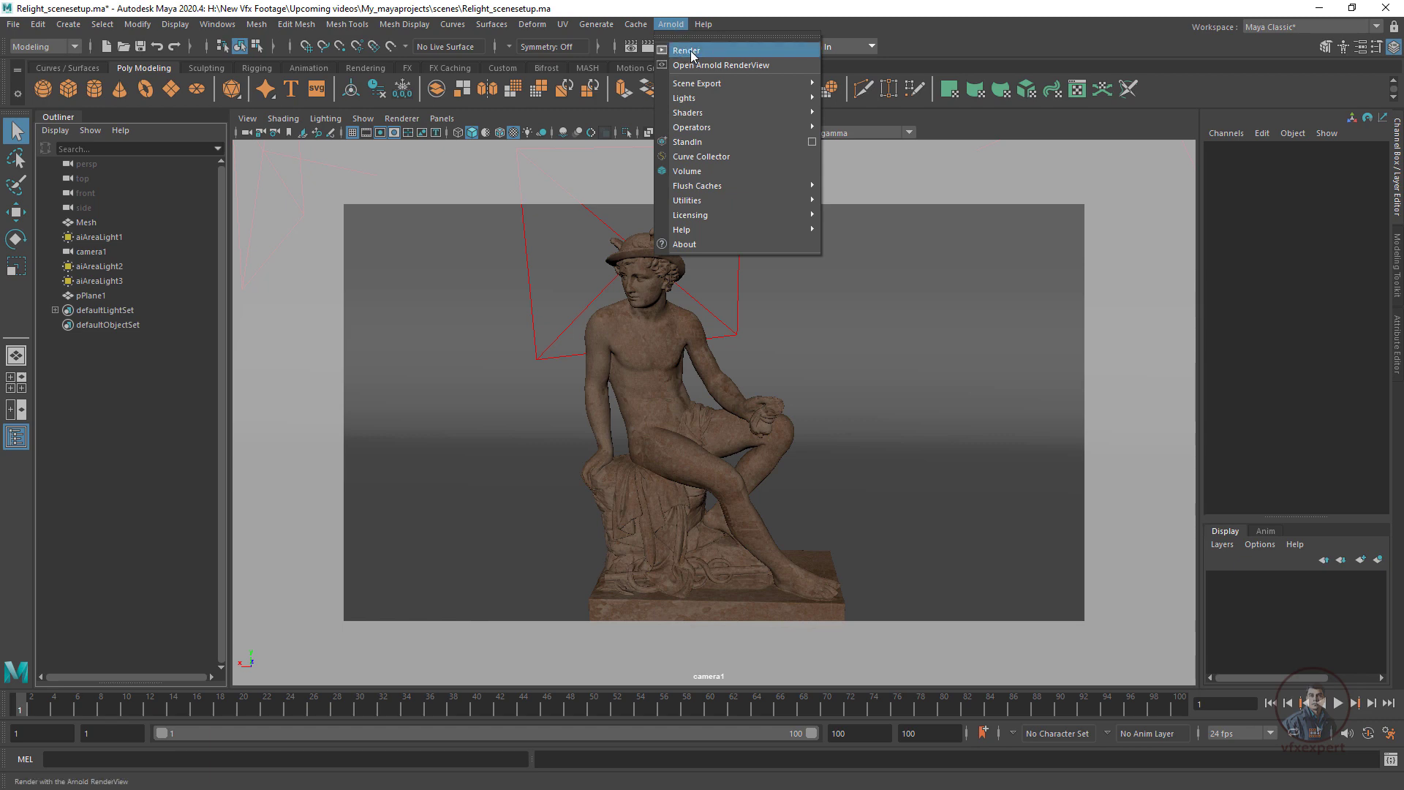
left_click(687, 50)
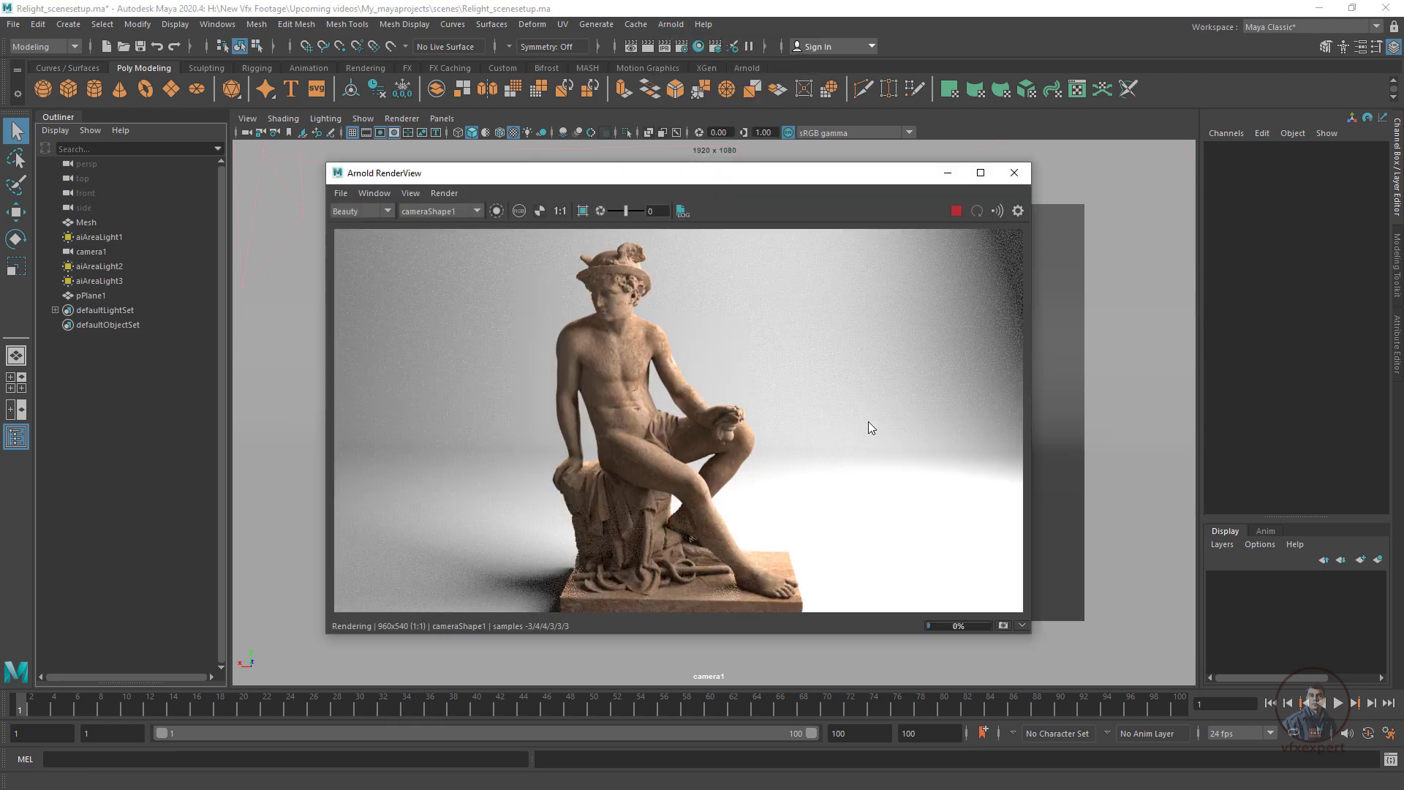
scroll(868, 422, "down", 2)
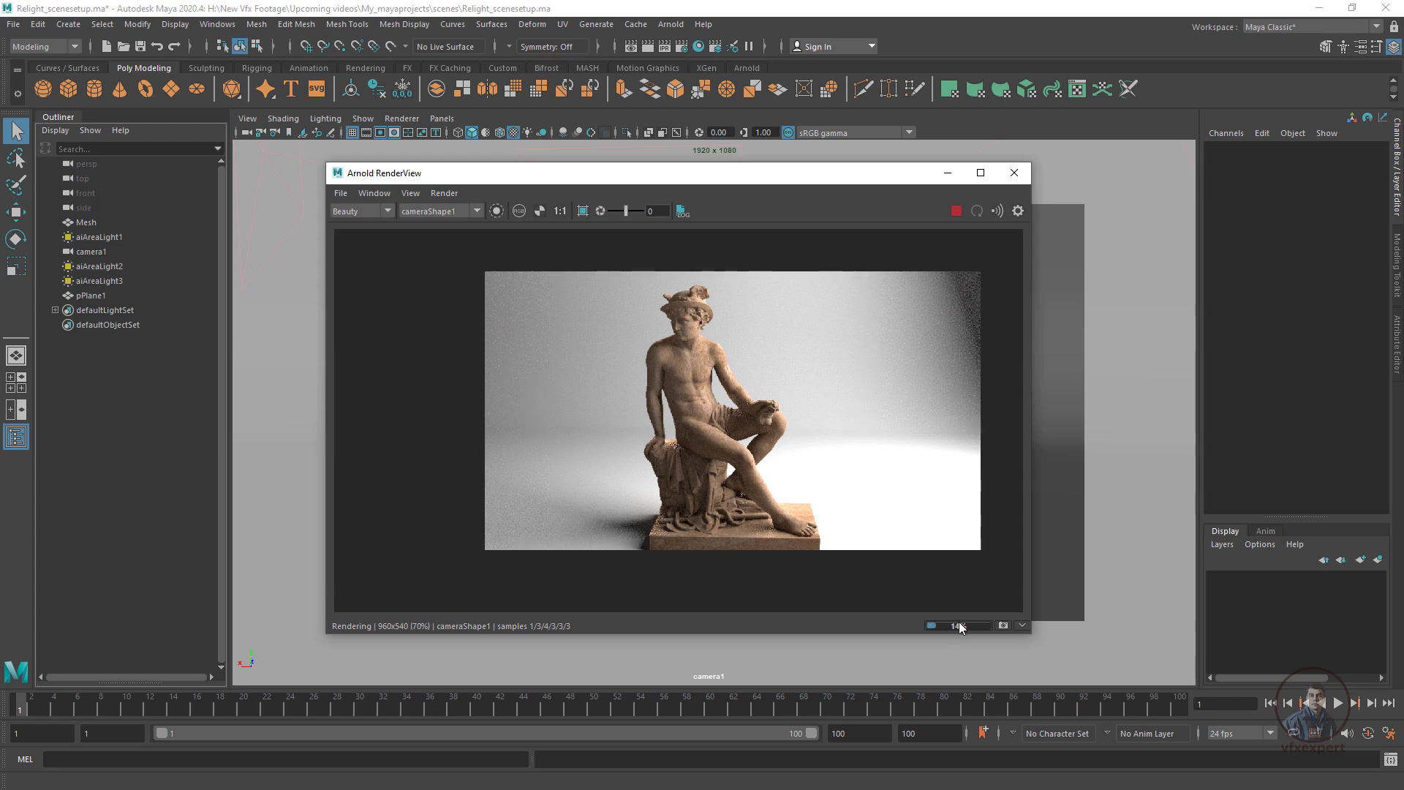
scroll(794, 383, "up", 2)
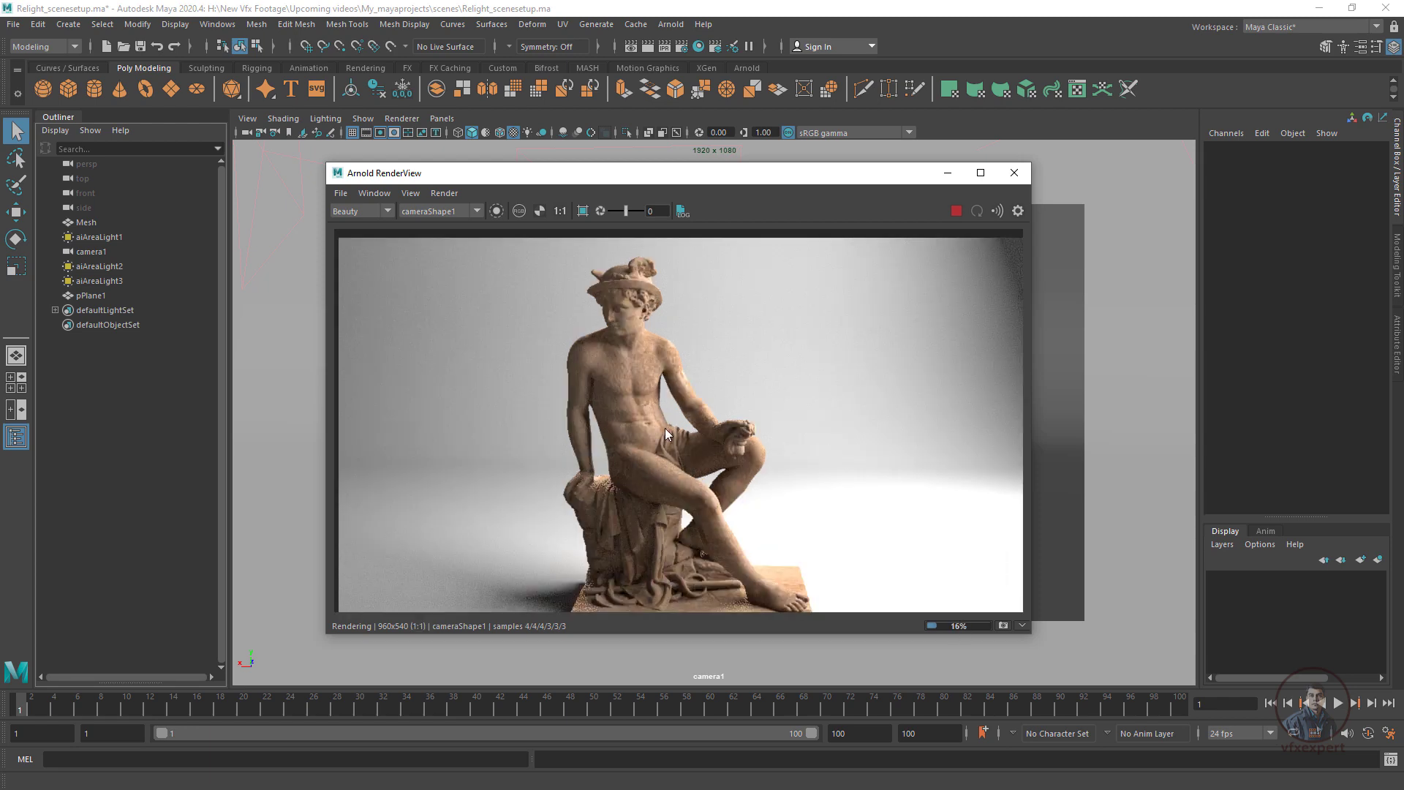
Try aiAreaLight2 at an intensity of 0 in the running render and undo the change
left_click(117, 266)
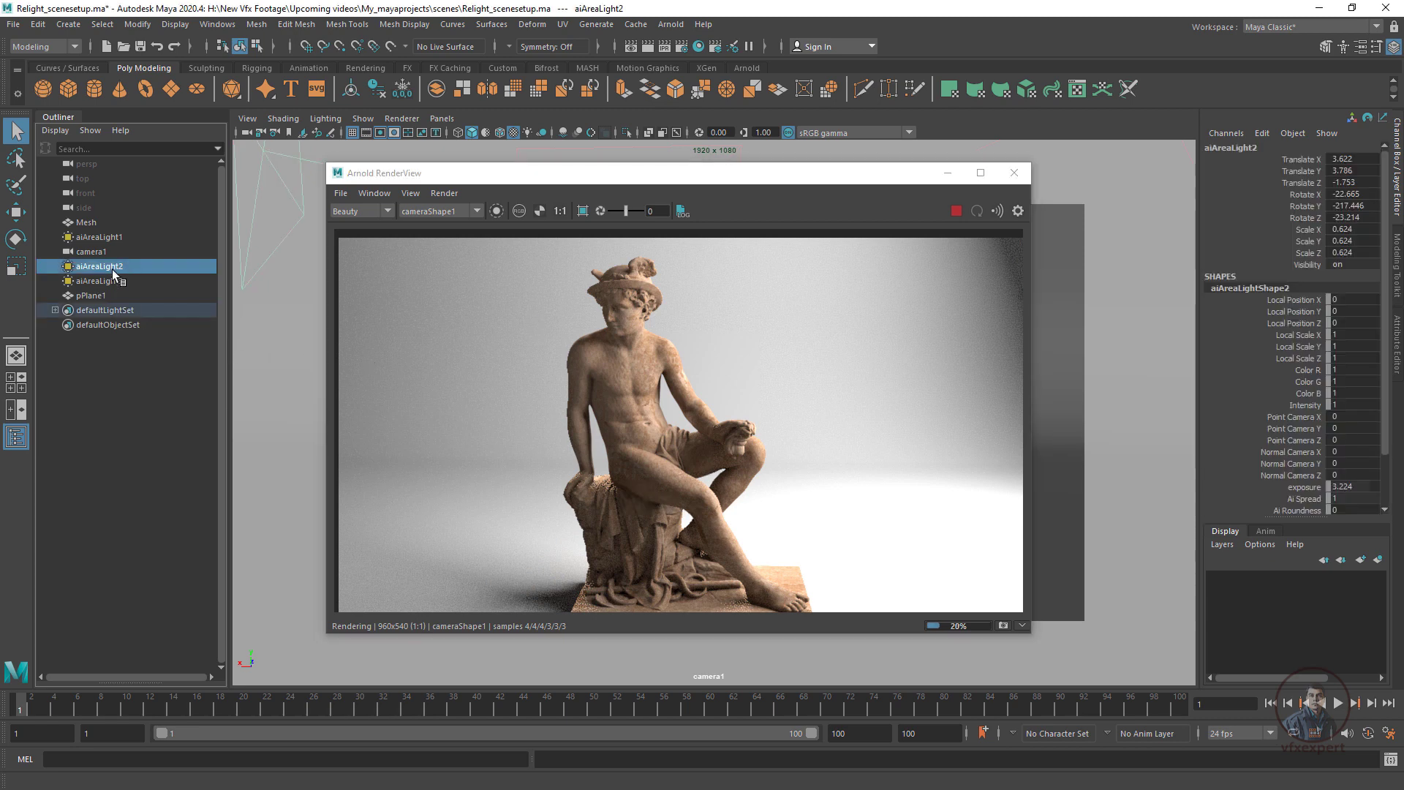
left_click(1398, 353)
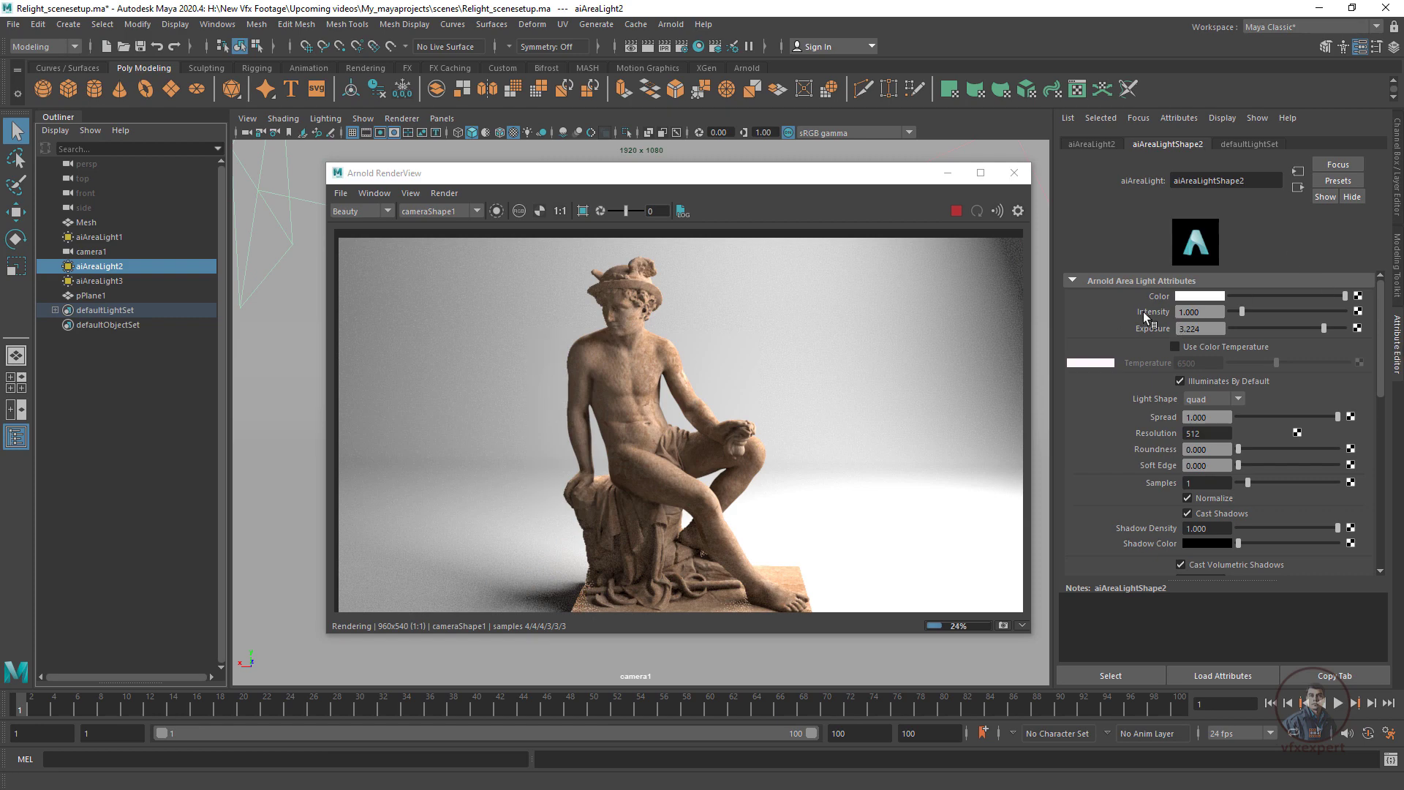
left_click_drag(1242, 312, 1196, 310)
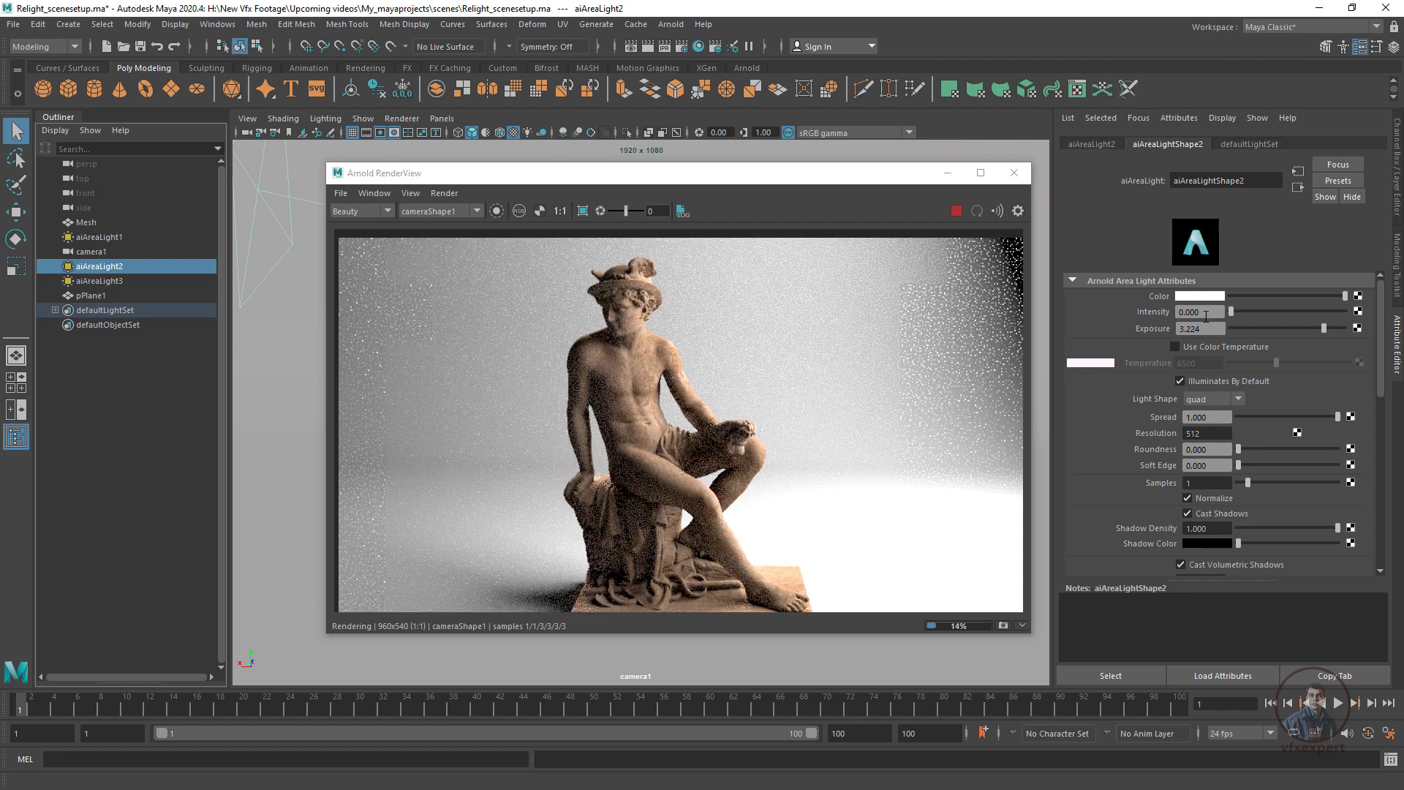
key("ctrl+z")
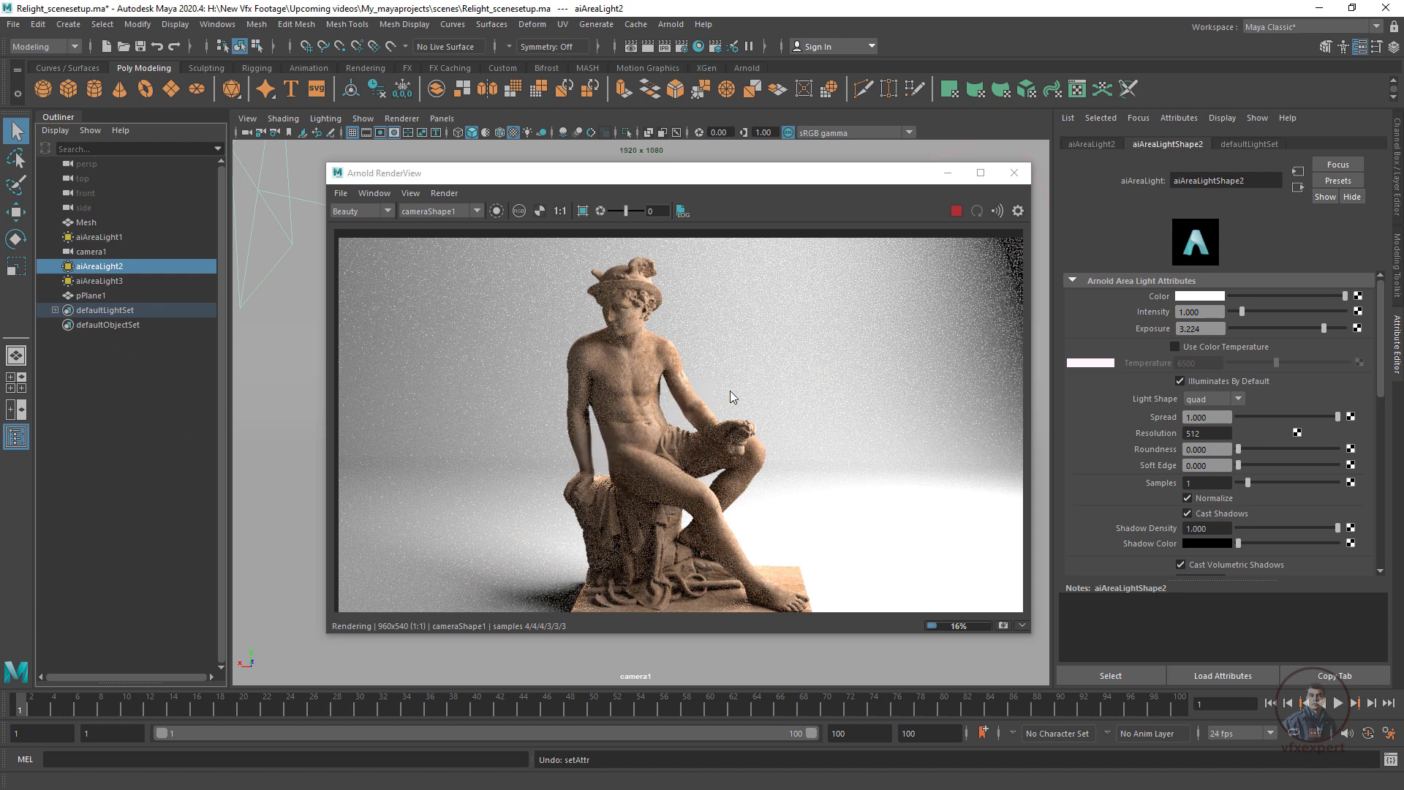
Stop the running render and check the renderer and image size in the Render Settings
scroll(699, 433, "down", 2)
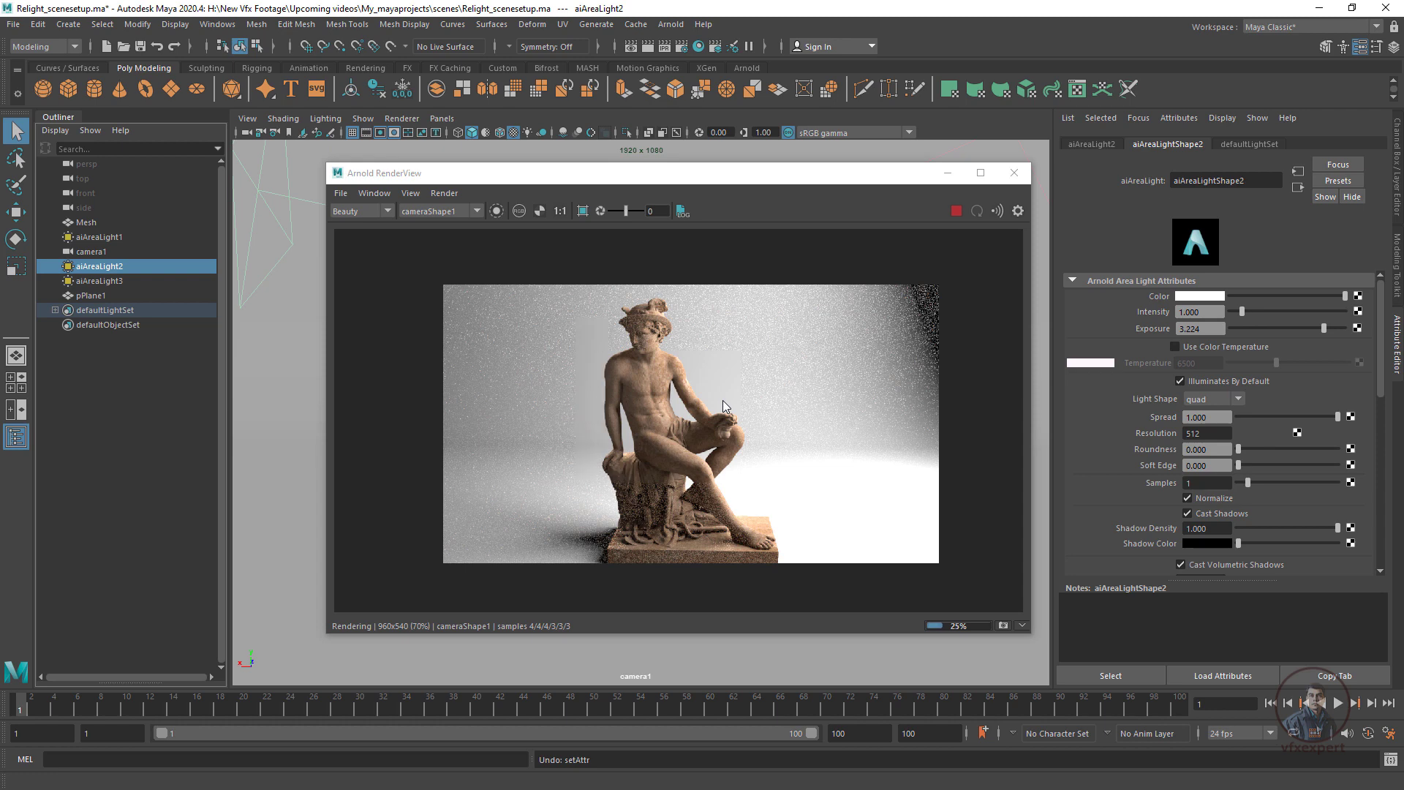
key("Escape")
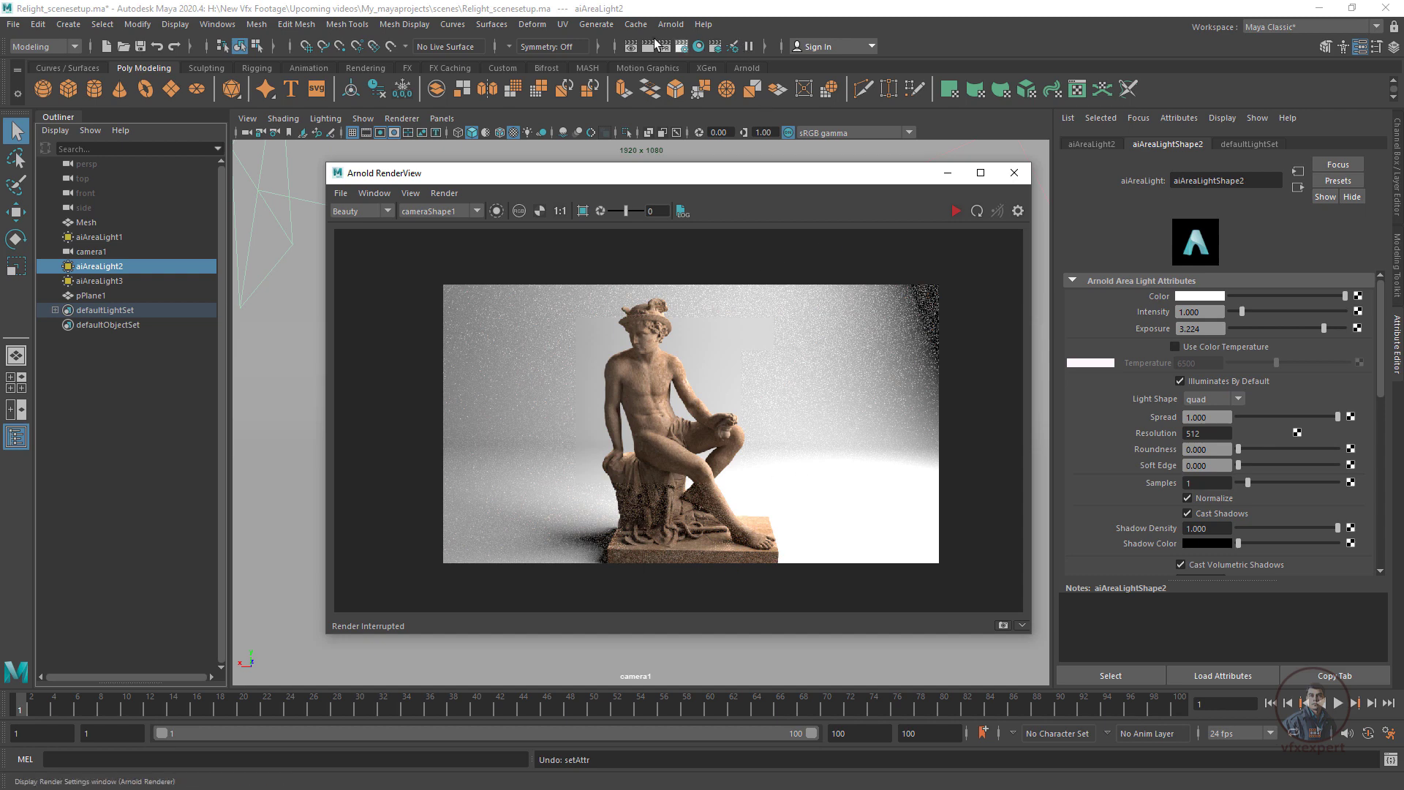
left_click(682, 46)
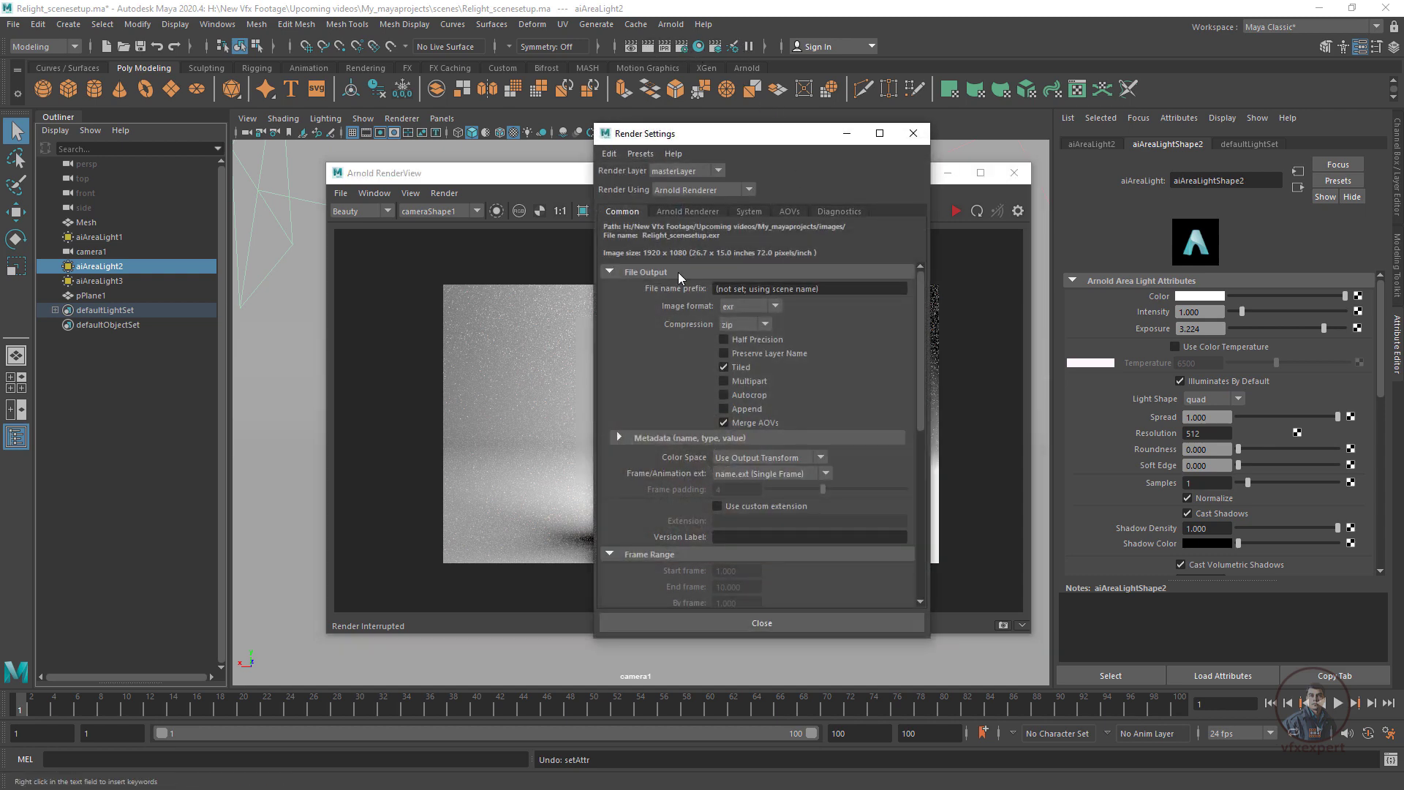
left_click(684, 191)
left_click(699, 252)
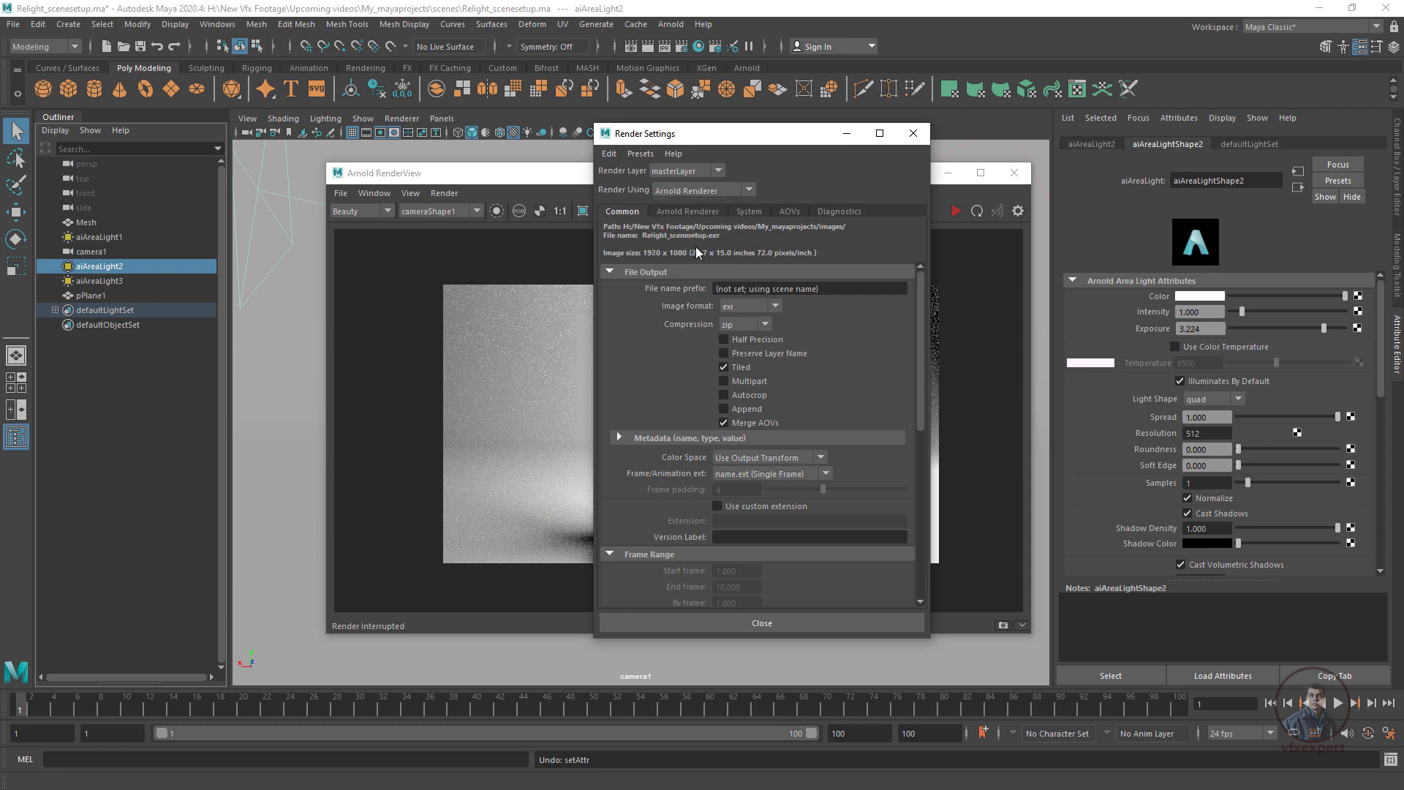
Add the N and P passes to the active AOVs and minimize the Render Settings
left_click(791, 211)
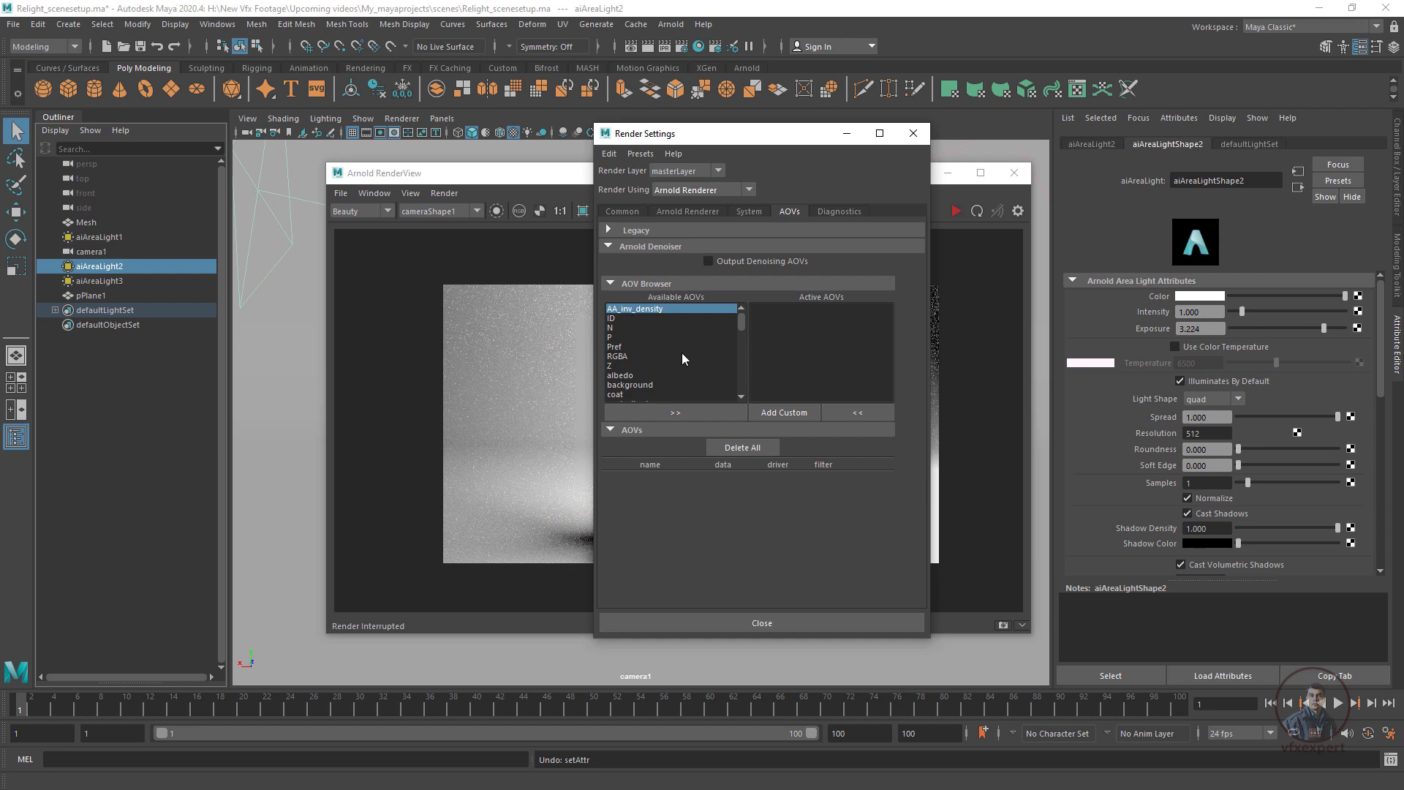
double_click(610, 328)
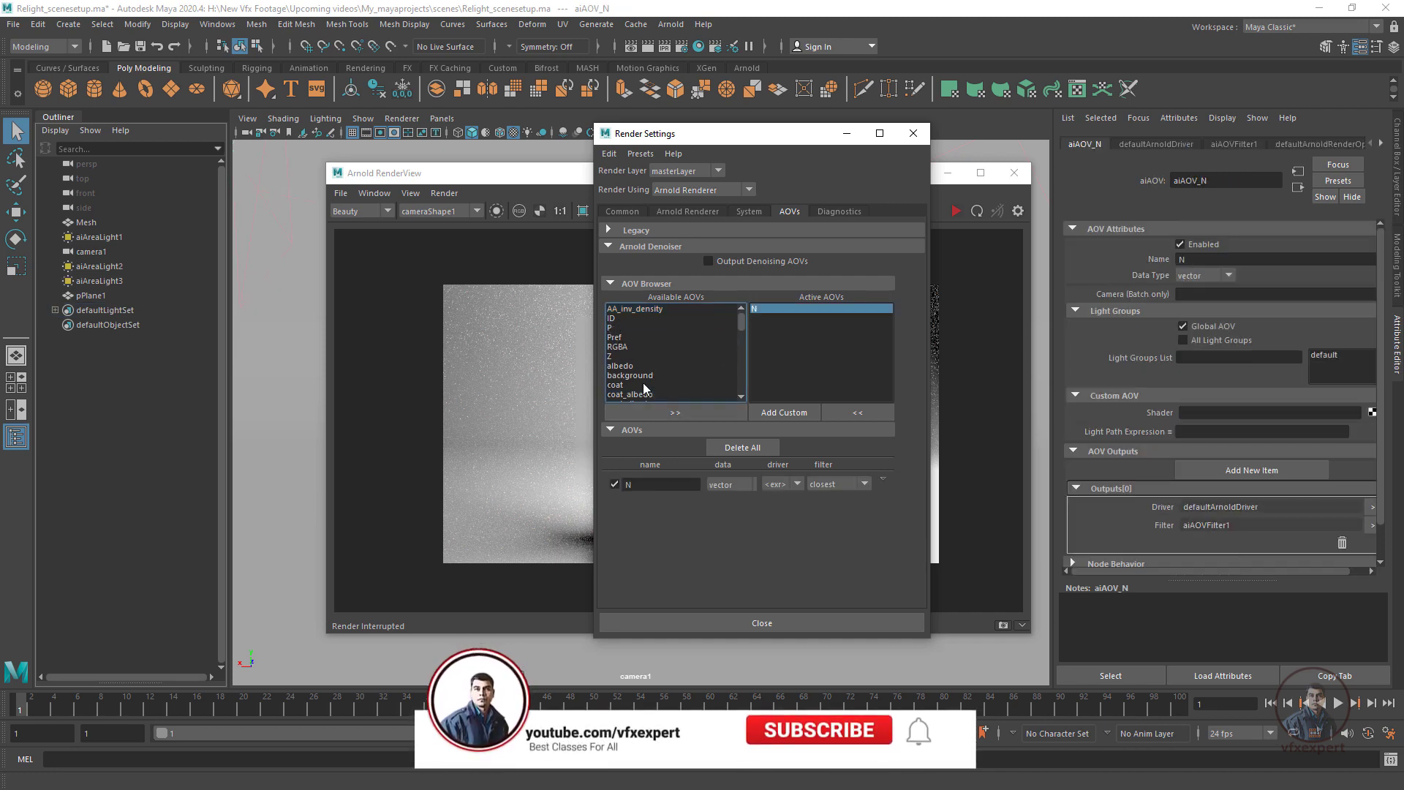
left_click(611, 328)
left_click(675, 413)
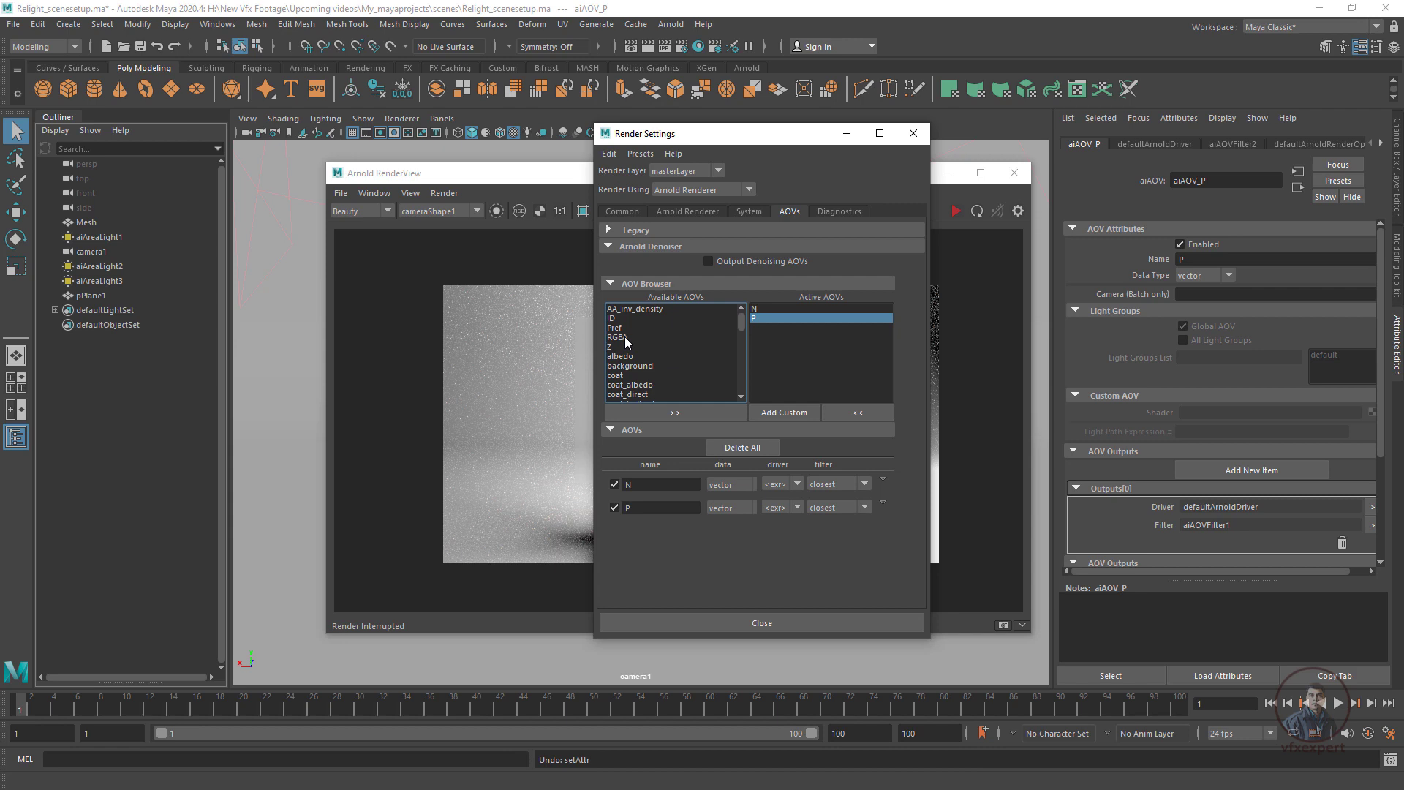
left_click(846, 134)
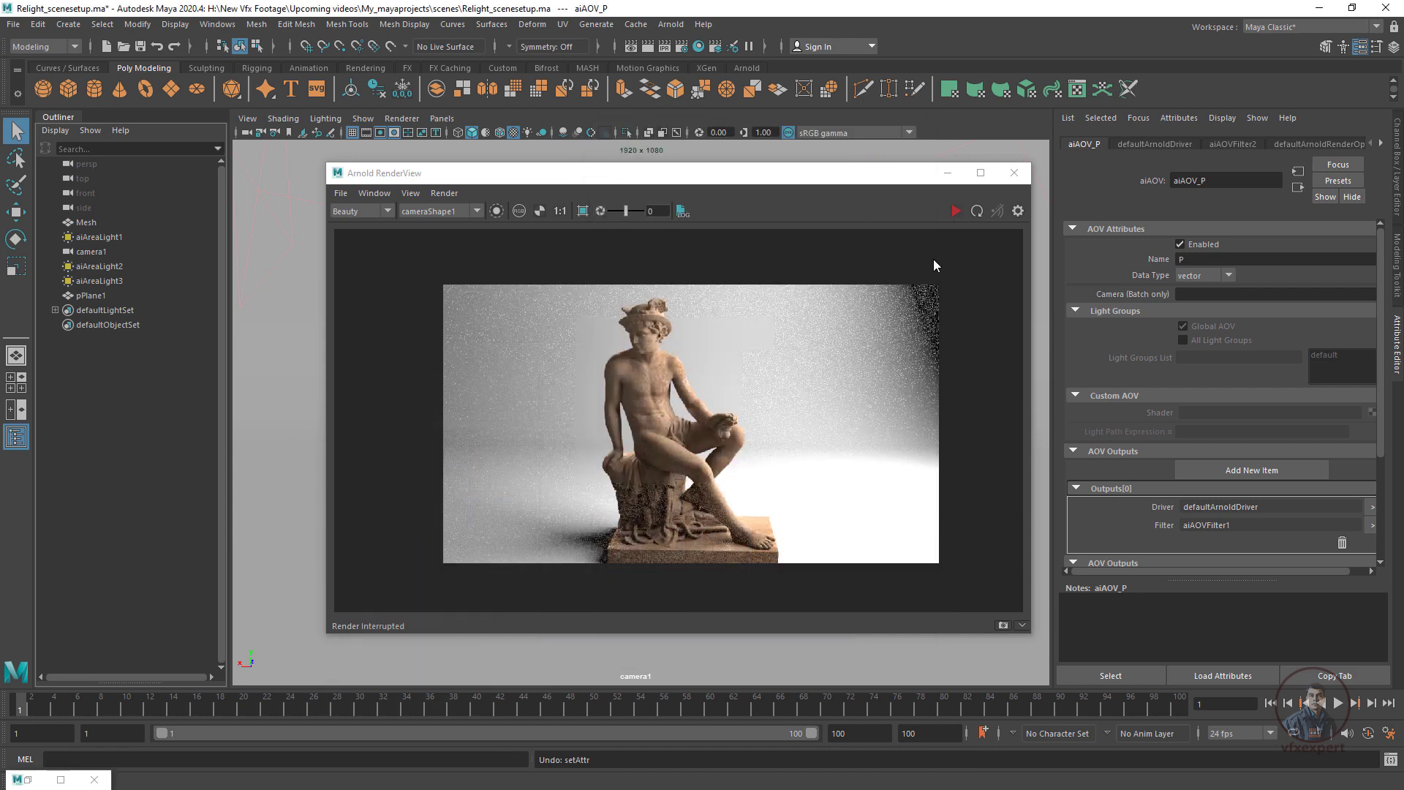
Restart the Arnold render, preview the N and P passes, return to Beauty and minimize the render window
left_click(955, 212)
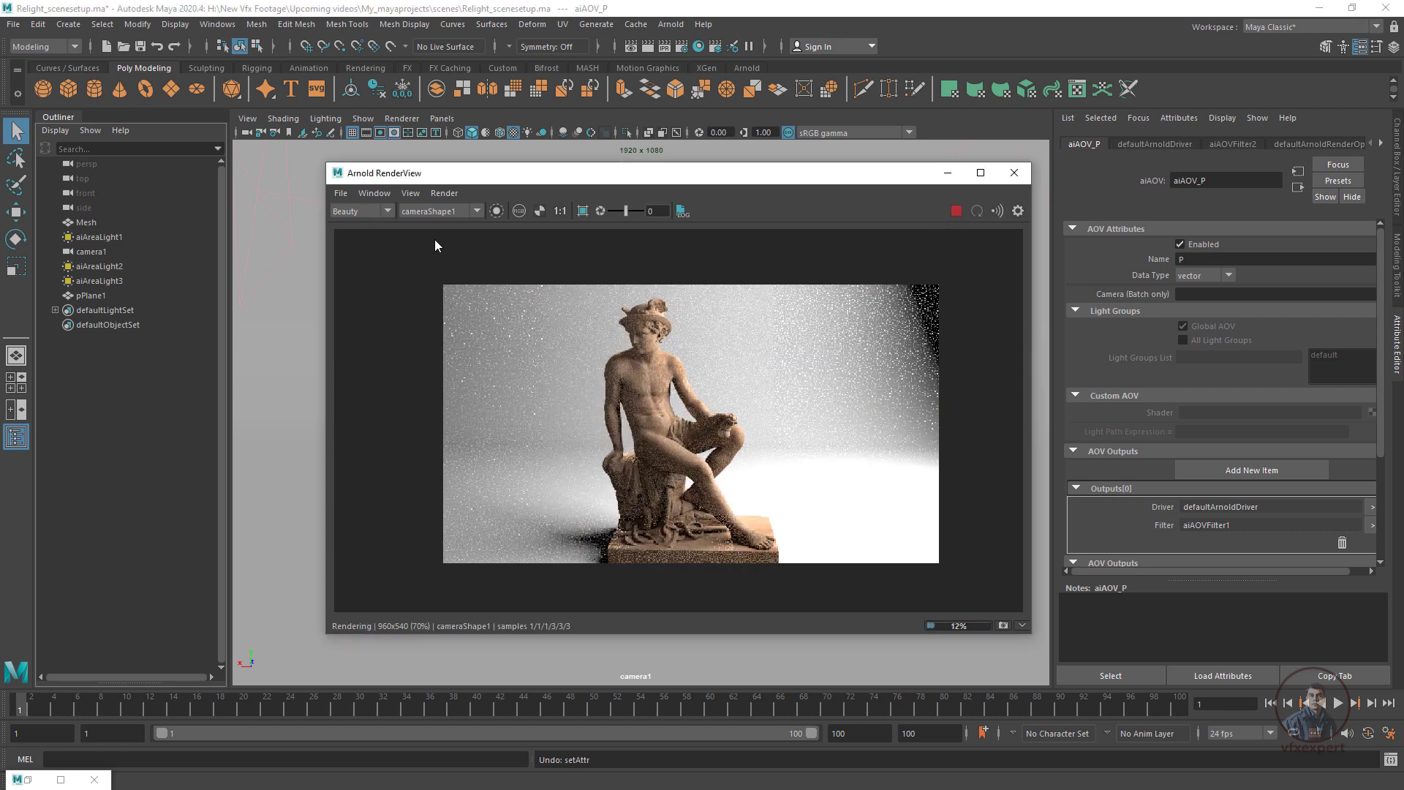
left_click(388, 212)
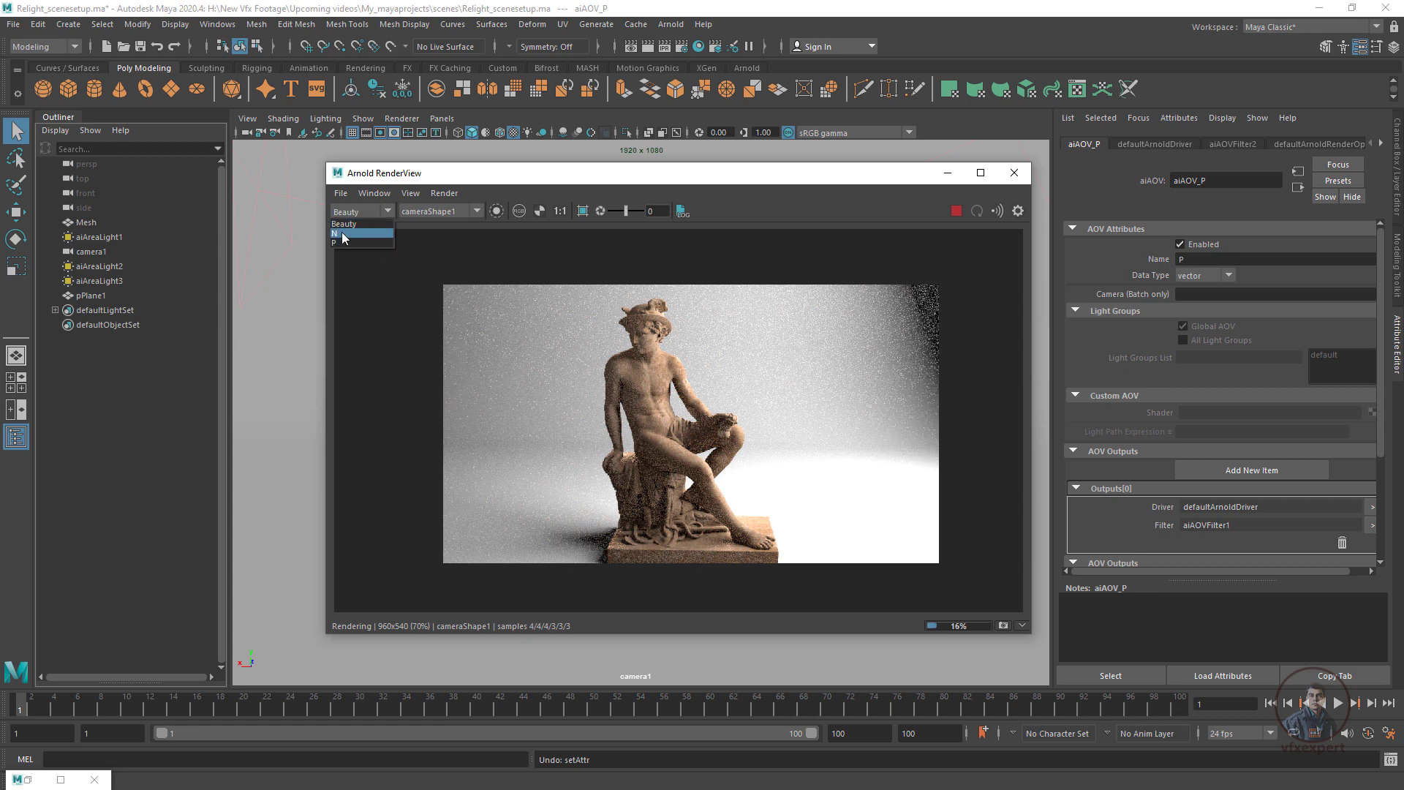
left_click(342, 234)
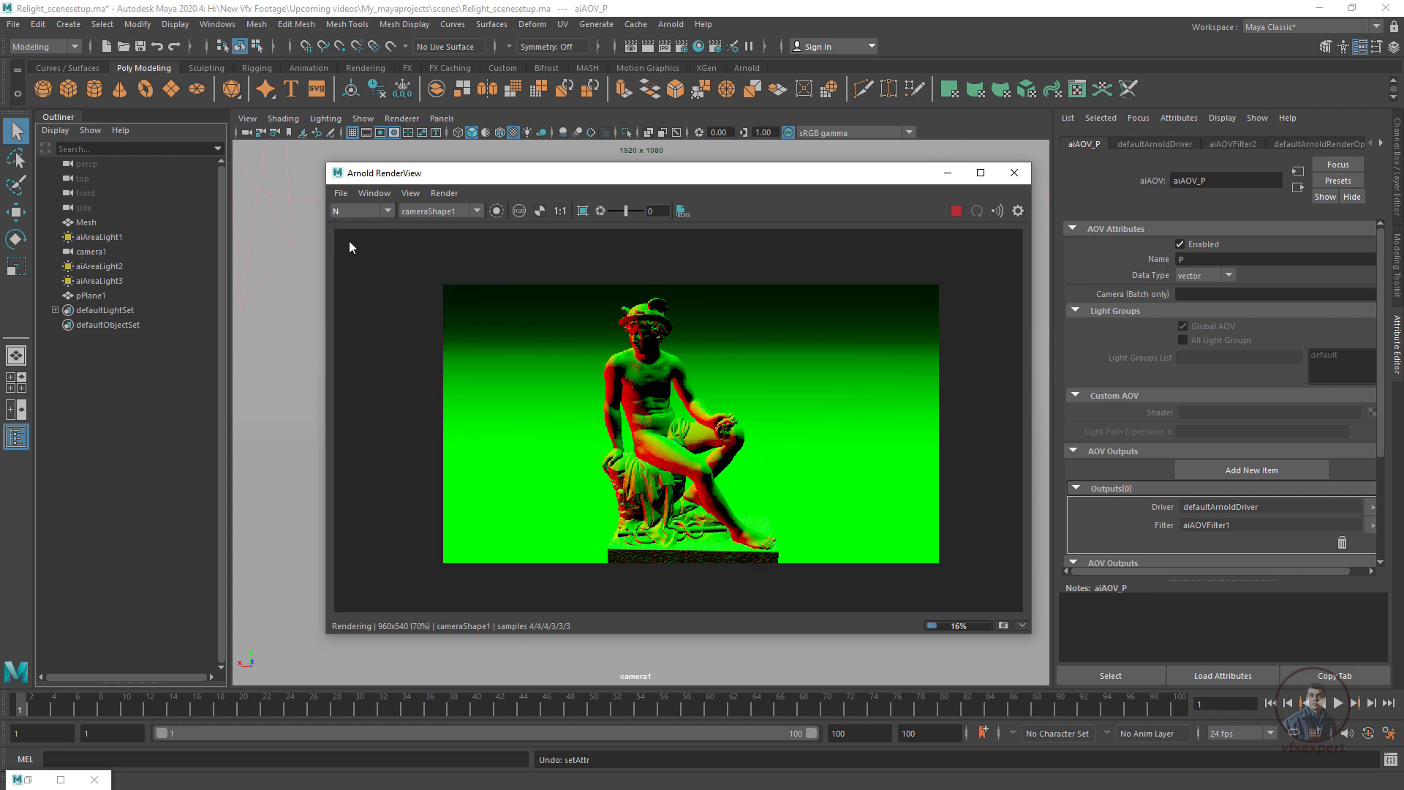
left_click(388, 211)
left_click(363, 243)
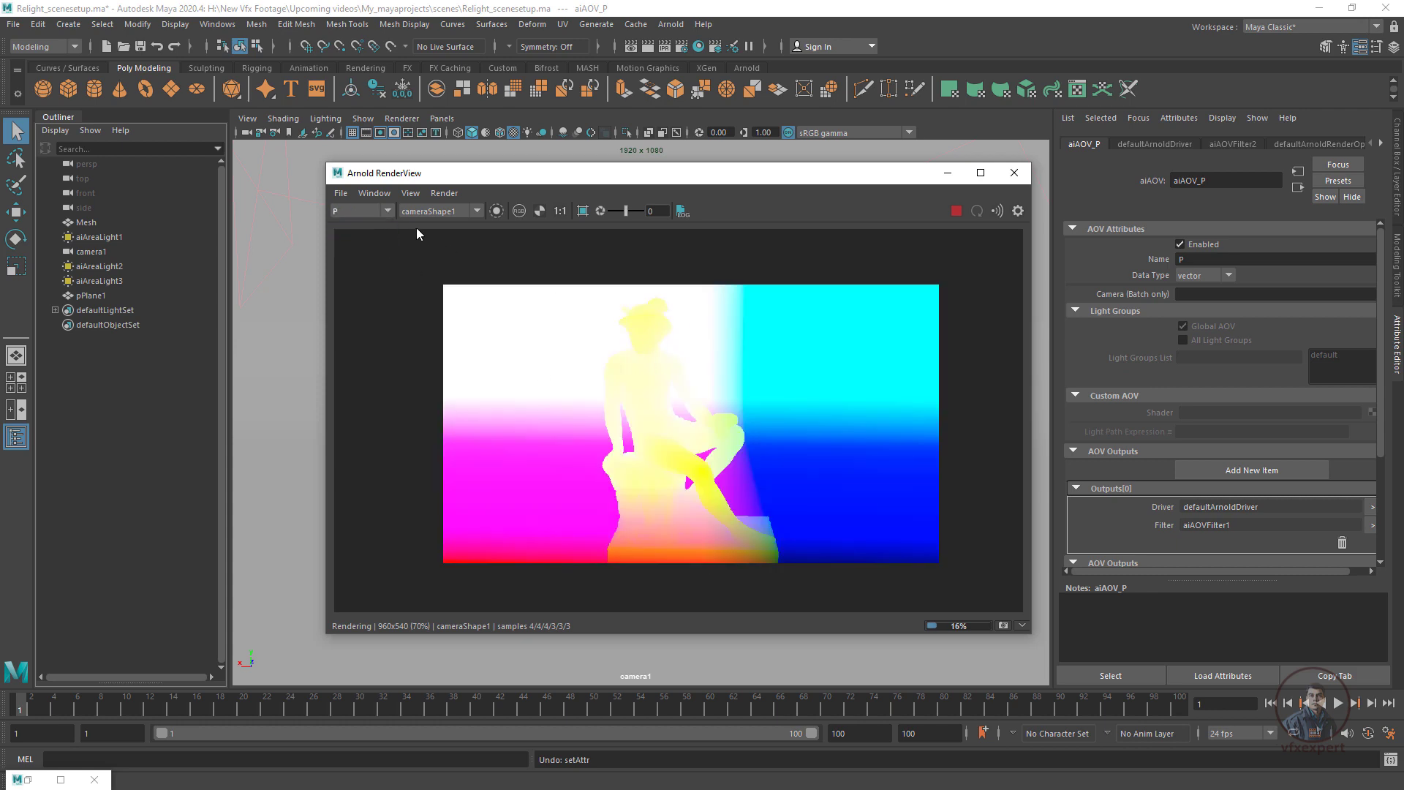
left_click(387, 211)
left_click(343, 224)
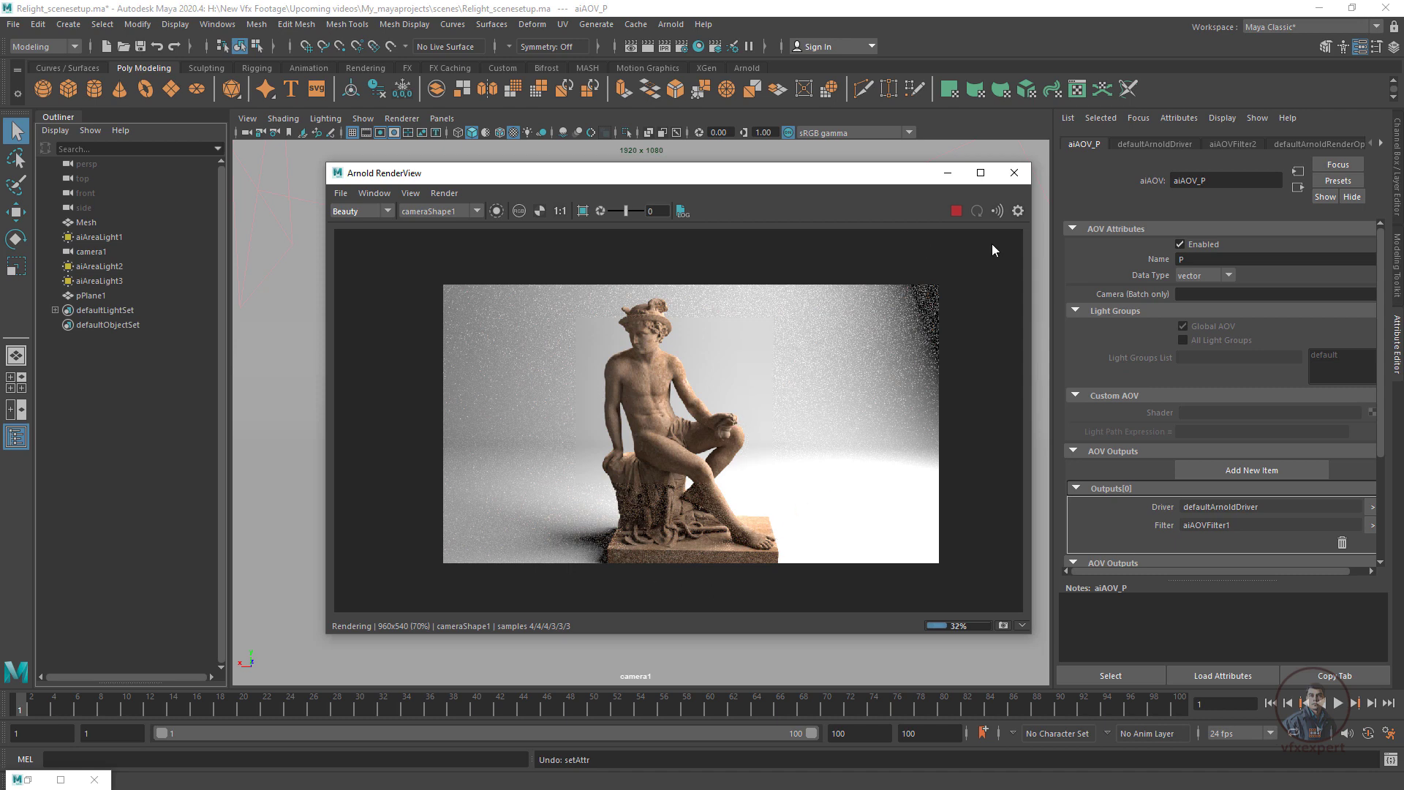
left_click(948, 173)
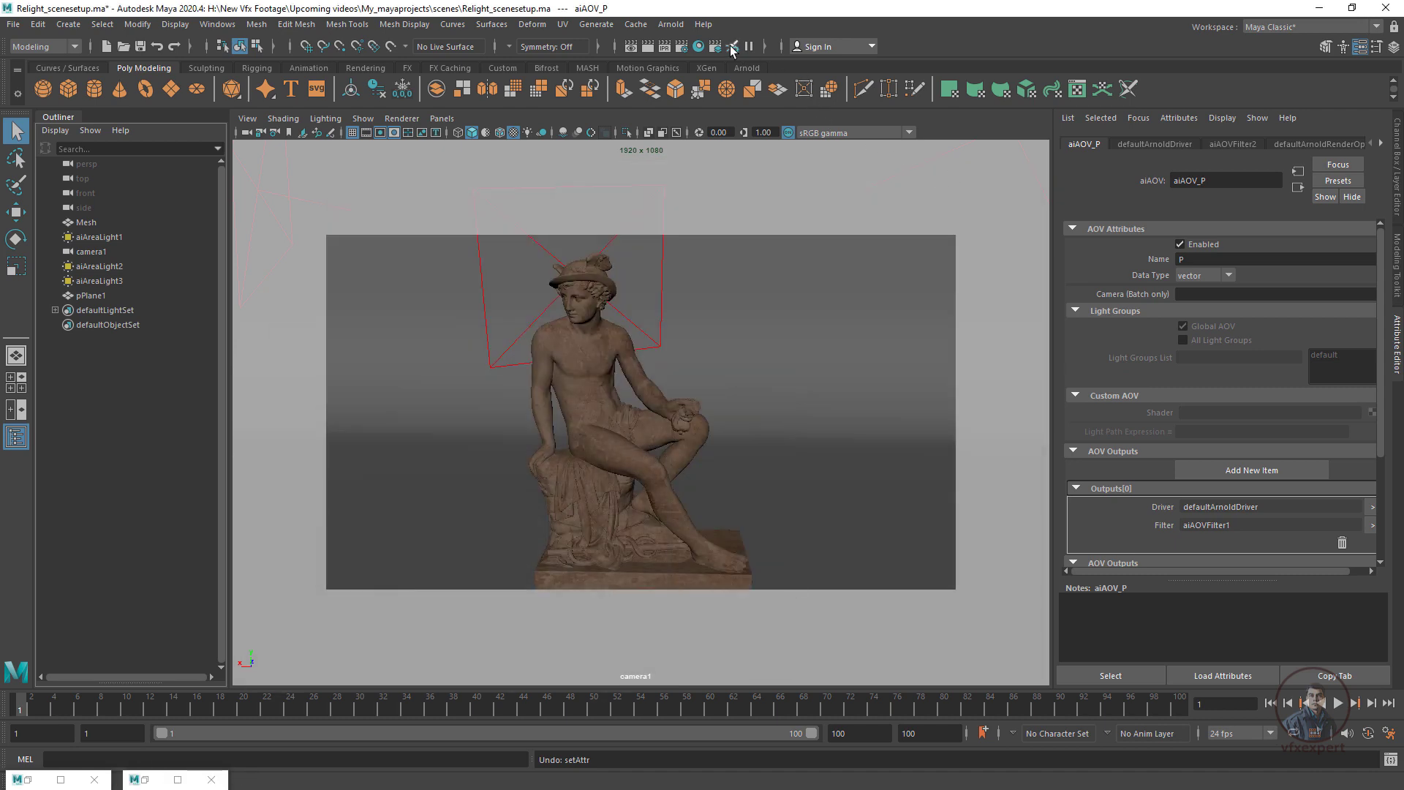
Restore the Render Settings, keep Merge AOVs enabled for the exr output and set the frame/animation extension to name (Single Frame)
left_click(681, 47)
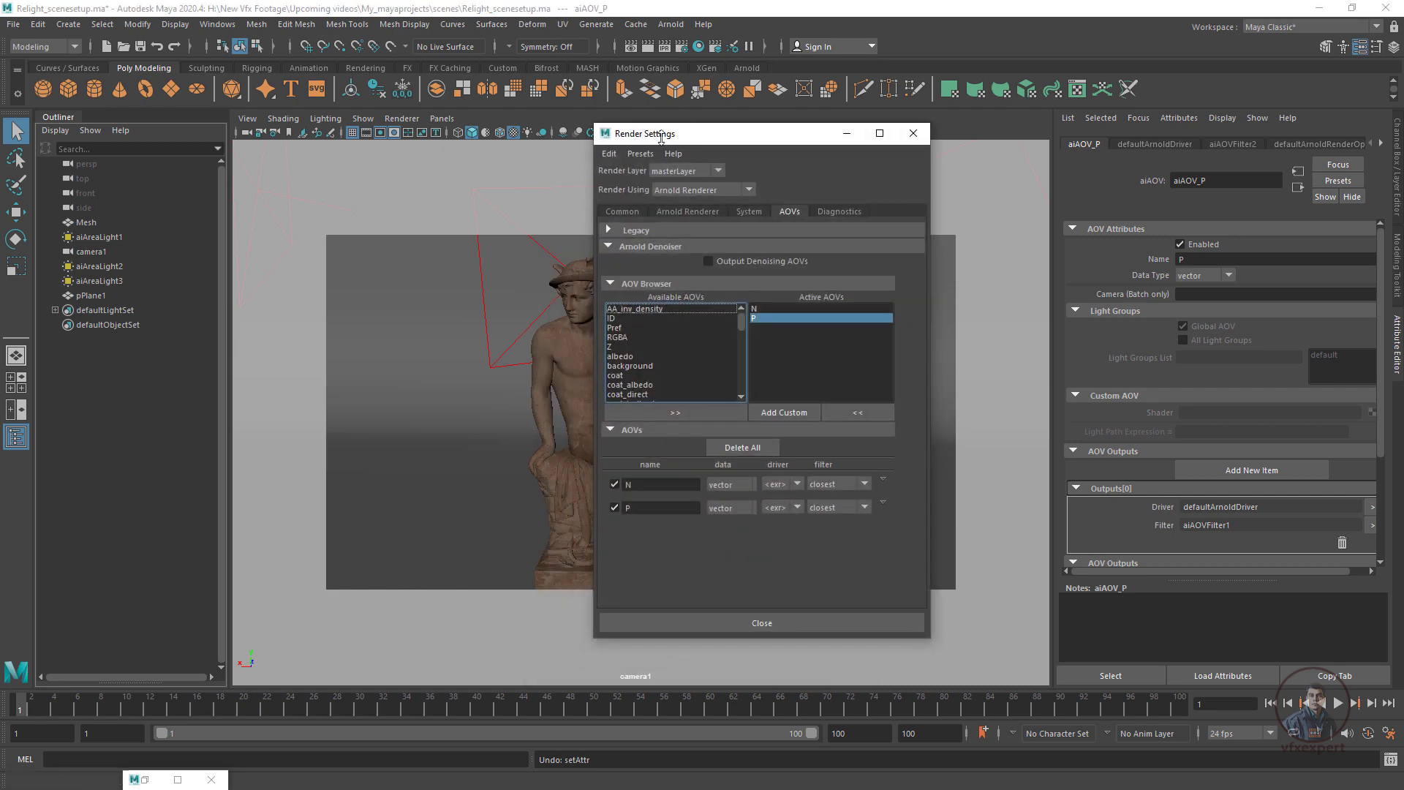
left_click(625, 213)
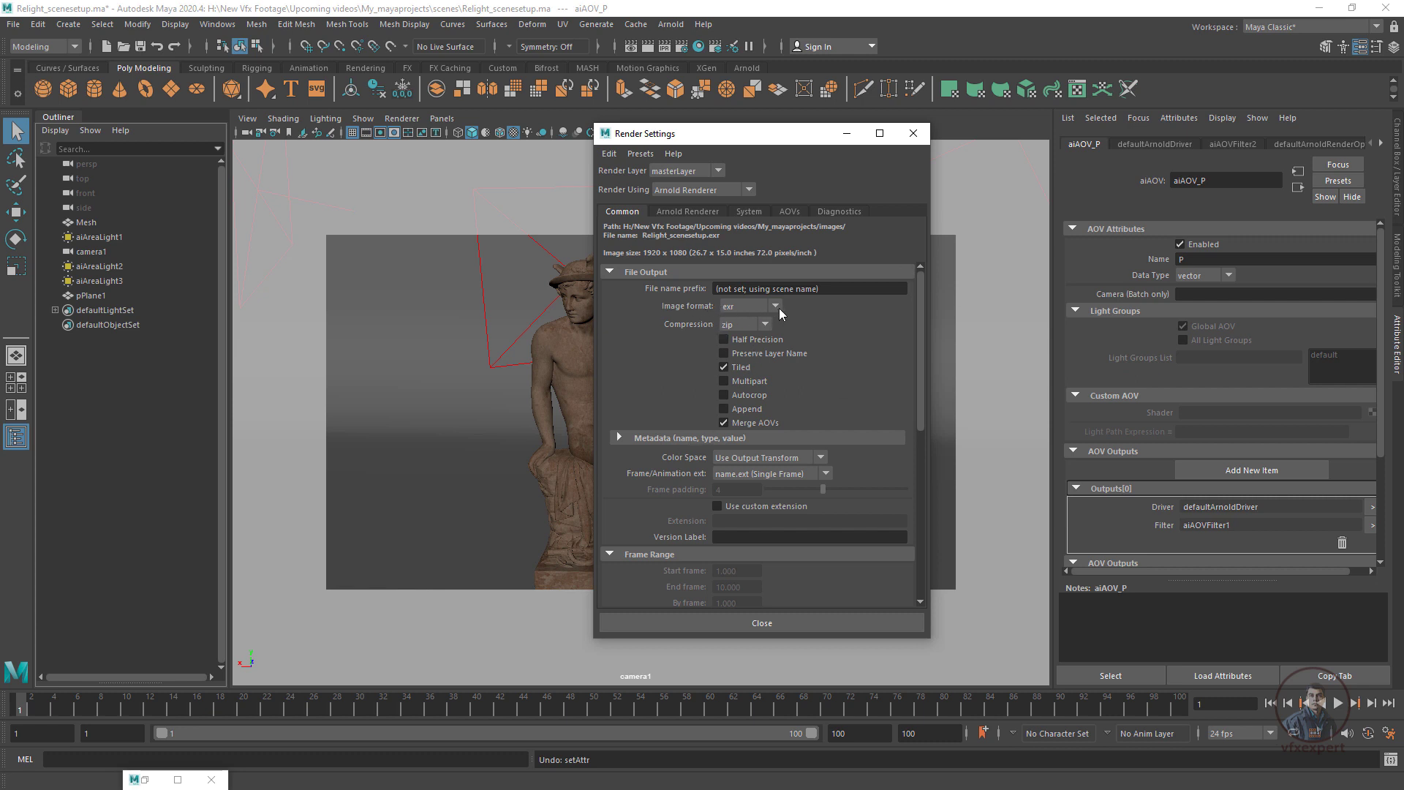
left_click(724, 423)
left_click(724, 423)
left_click(747, 476)
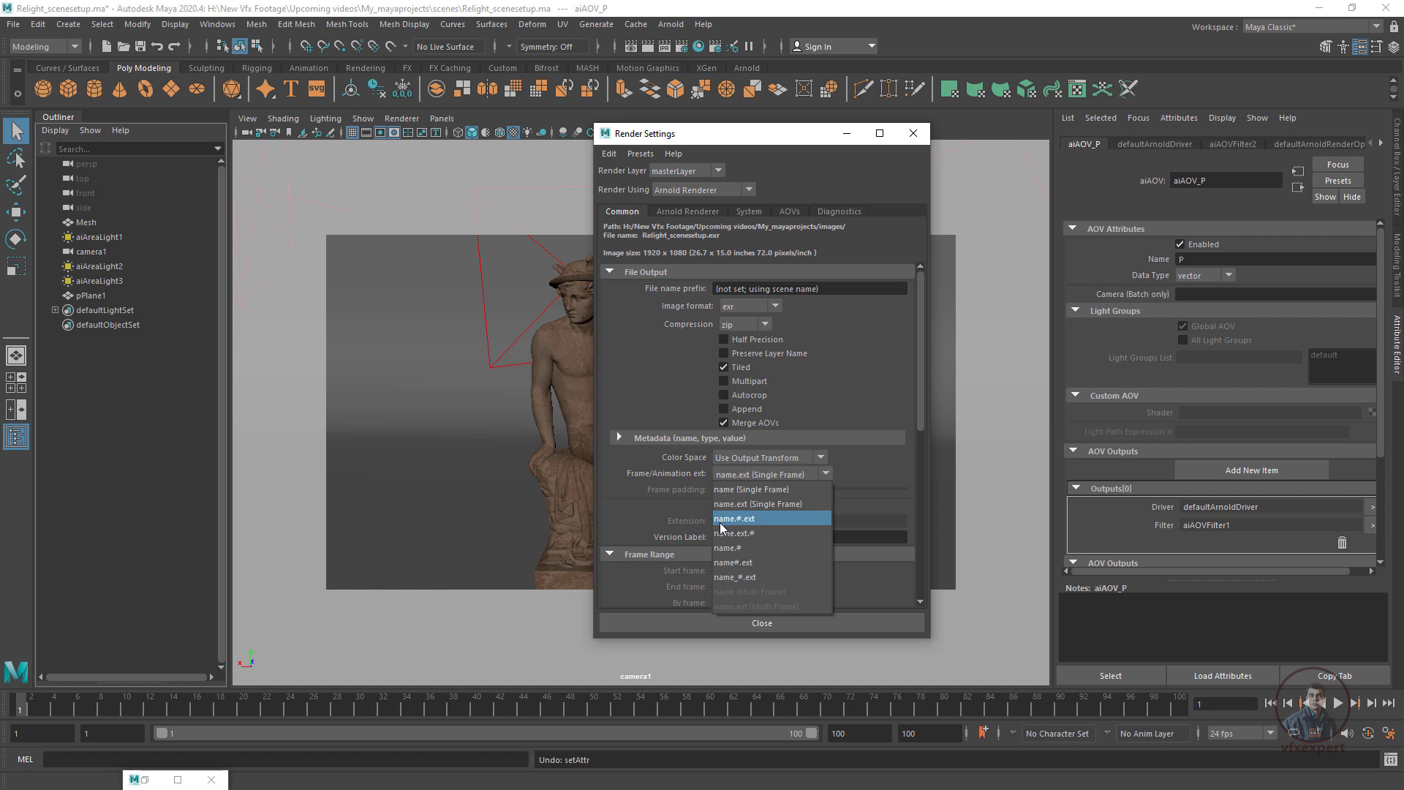
left_click(755, 521)
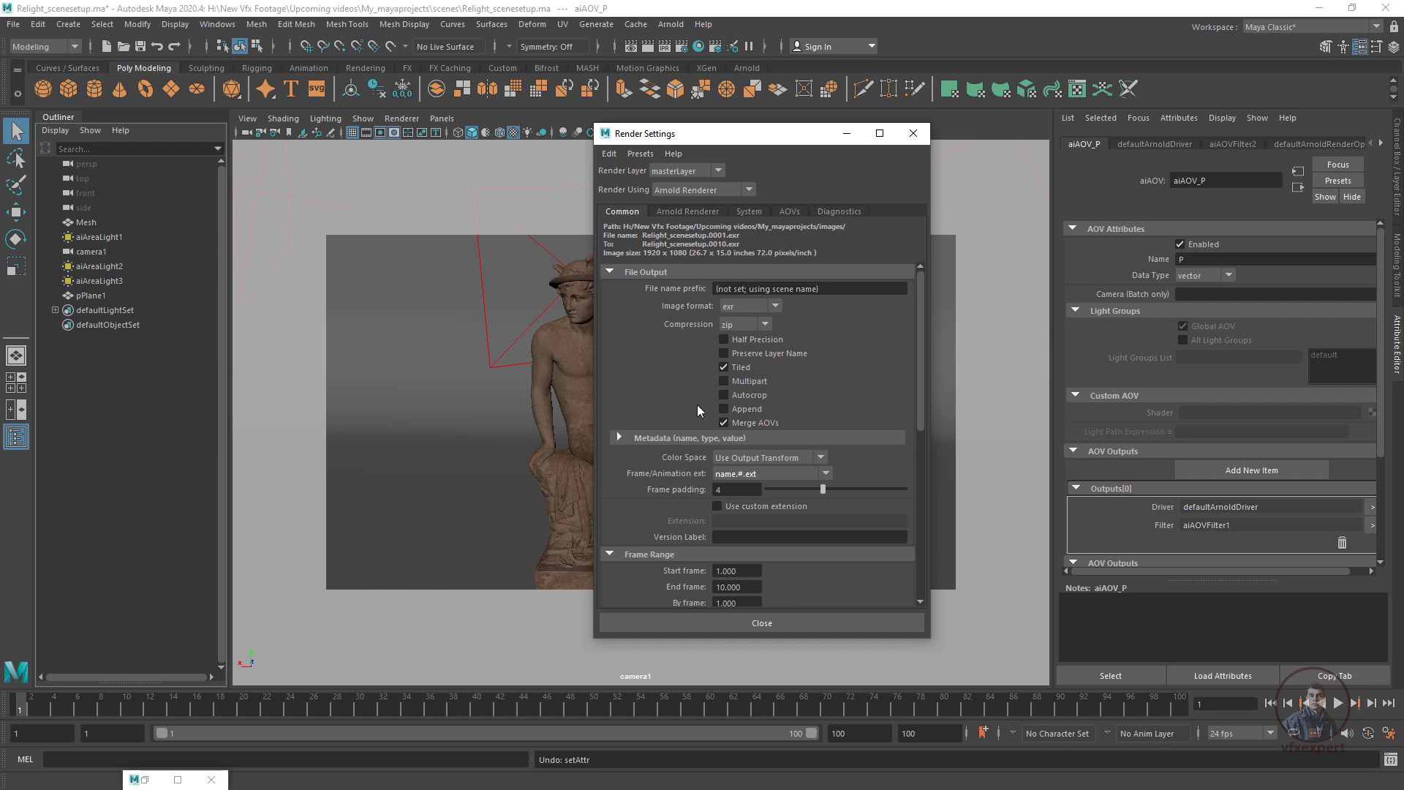
left_click(748, 474)
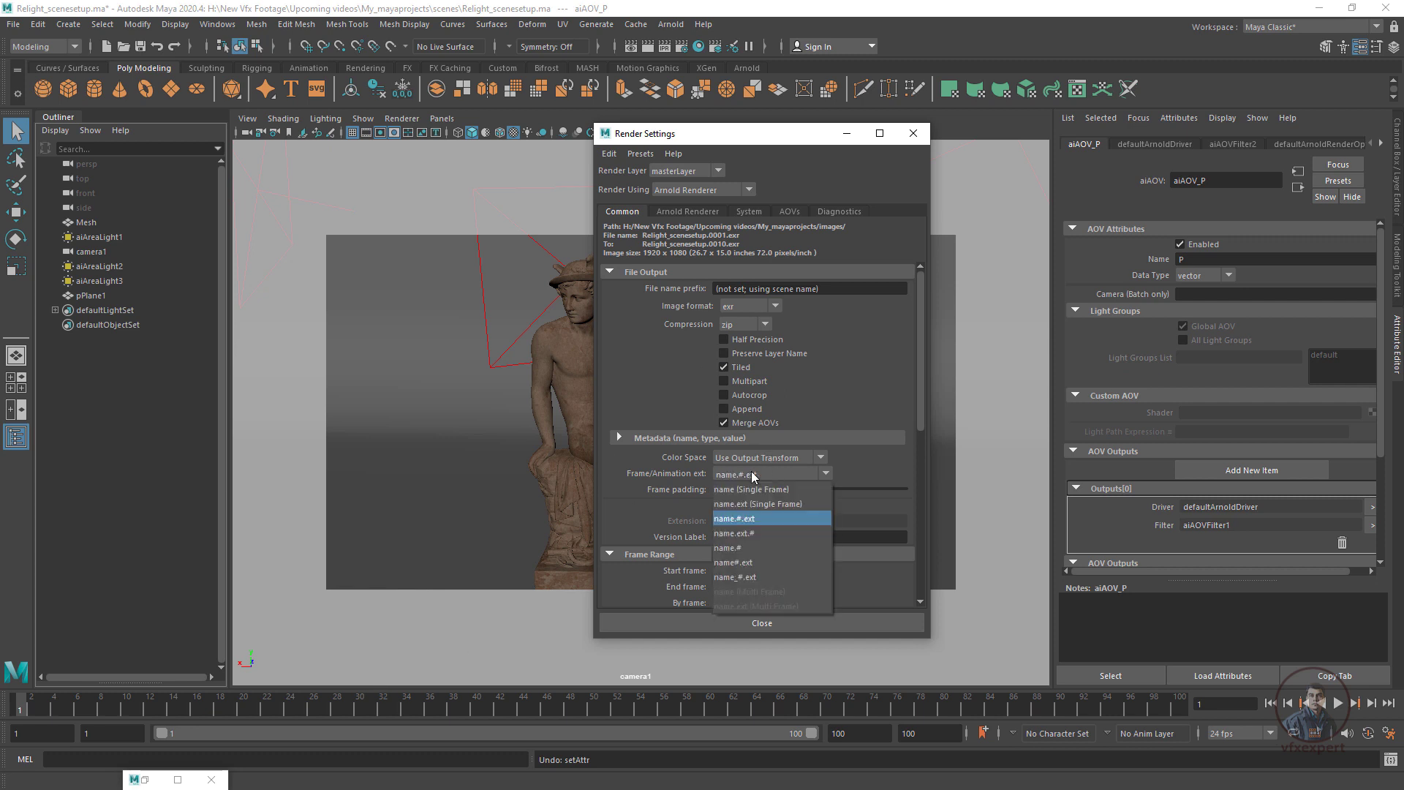
left_click(737, 491)
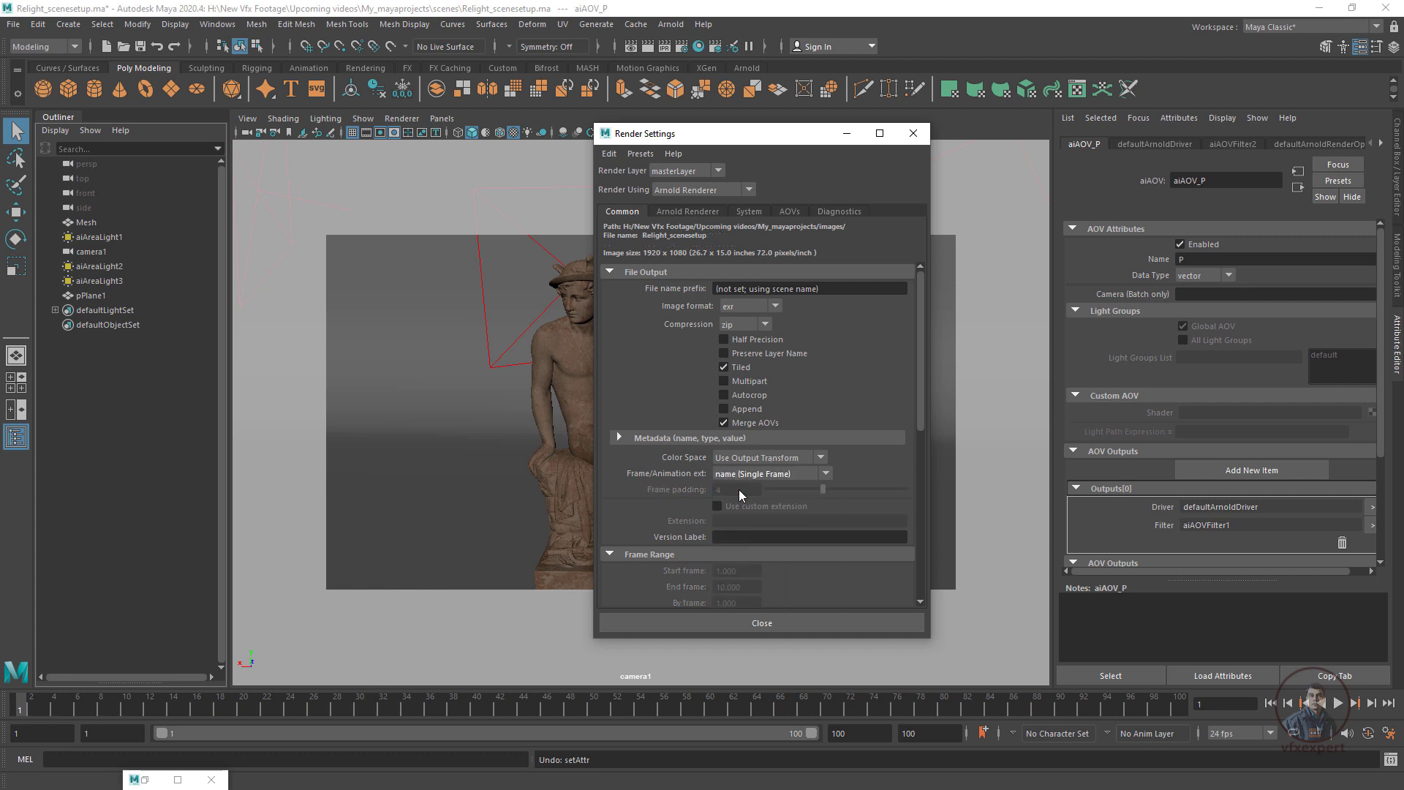
Choose camera1 as the renderable camera and the HD_1080 image size preset, review the remaining size options and close the Render Settings
left_click_drag(919, 423, 922, 521)
left_click(753, 490)
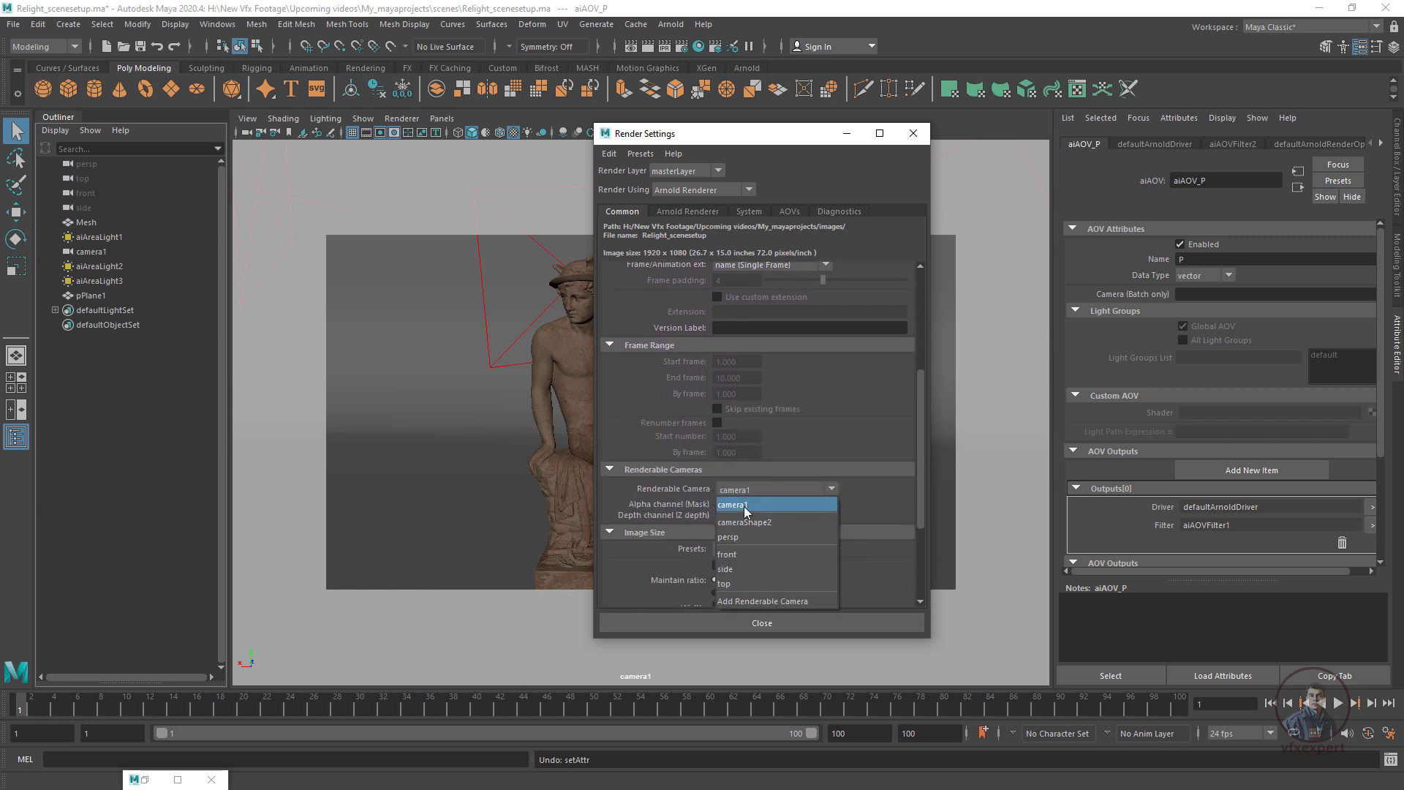
left_click(746, 511)
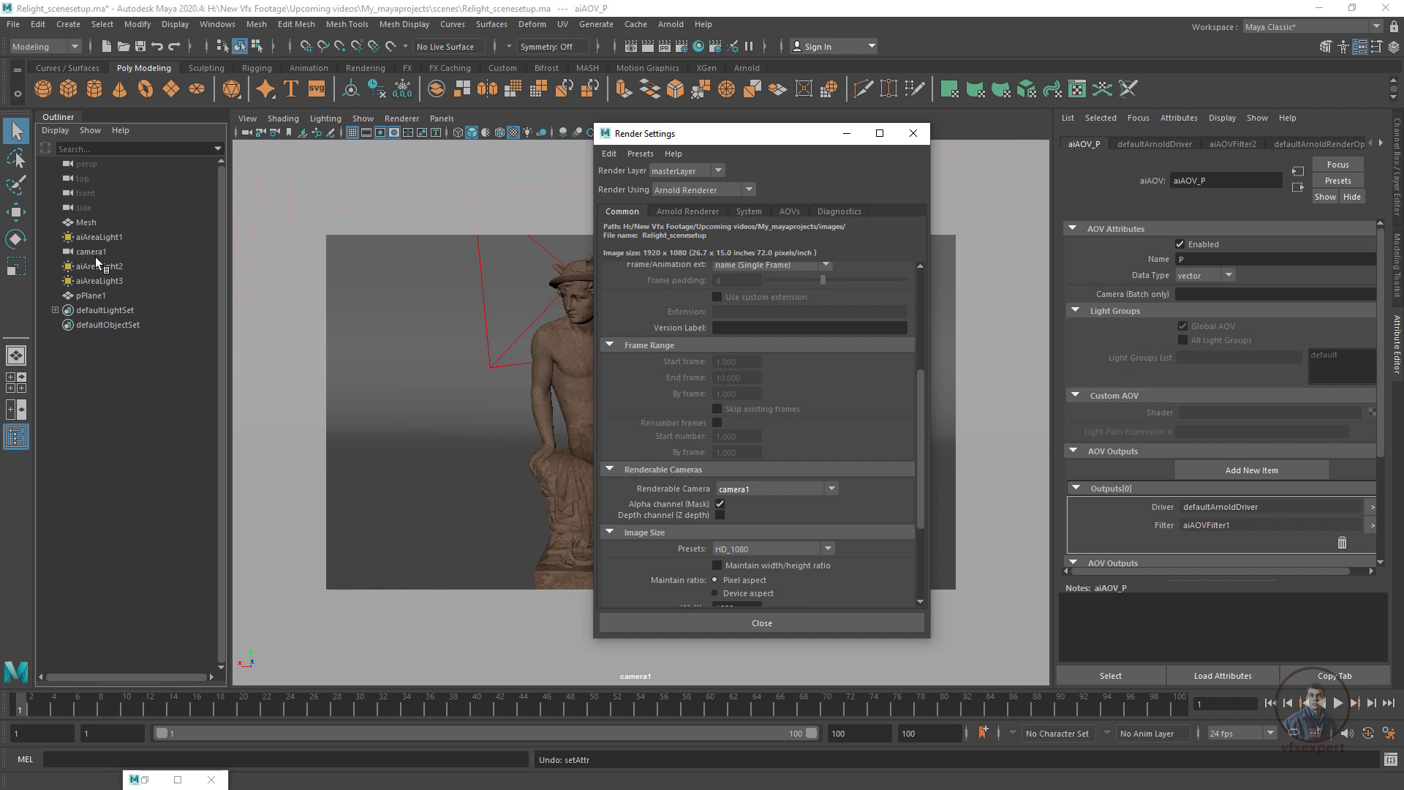
scroll(705, 563, "down", 1)
left_click(774, 506)
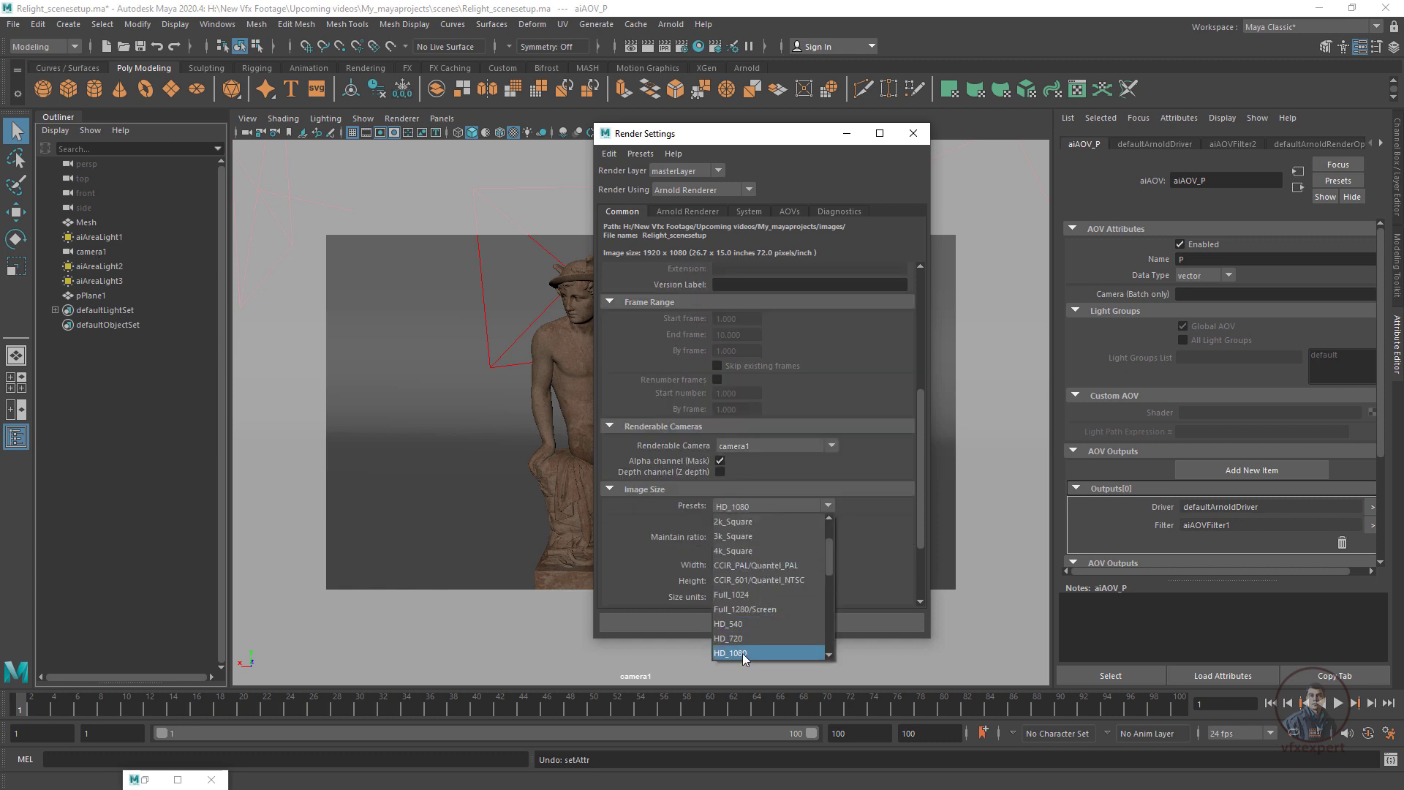
left_click(743, 652)
left_click_drag(720, 564, 746, 583)
double_click(746, 583)
left_click_drag(841, 134, 996, 145)
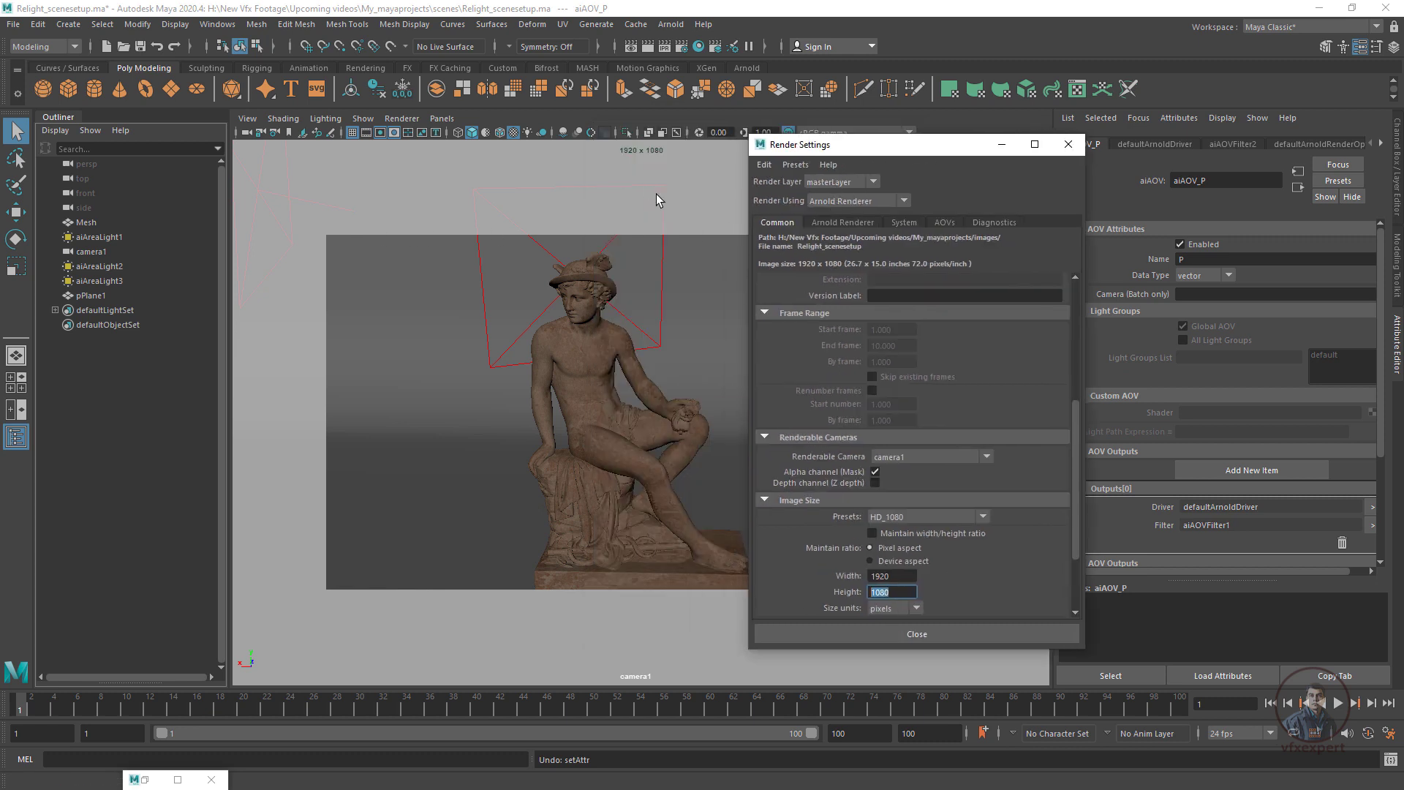
left_click_drag(1078, 528, 1072, 579)
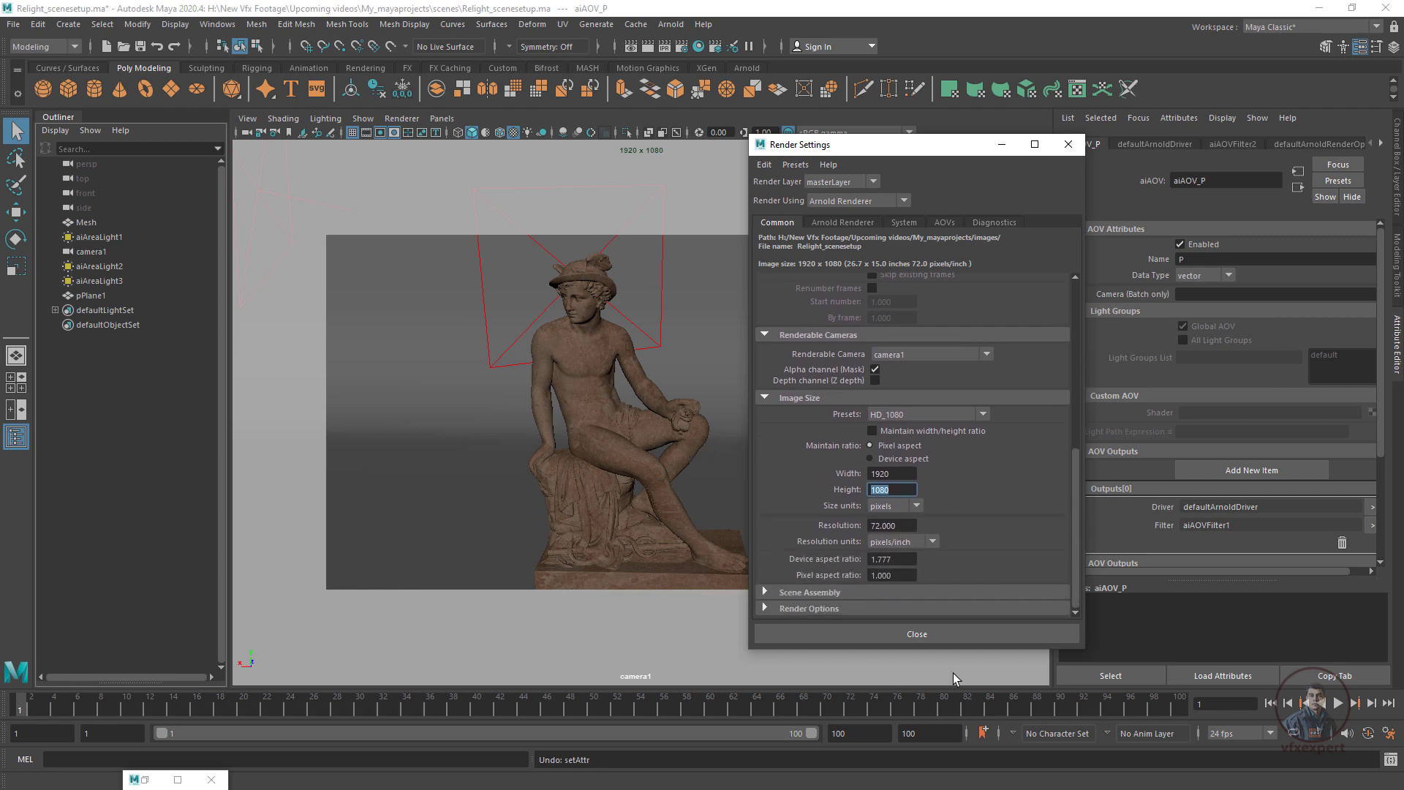
left_click(903, 638)
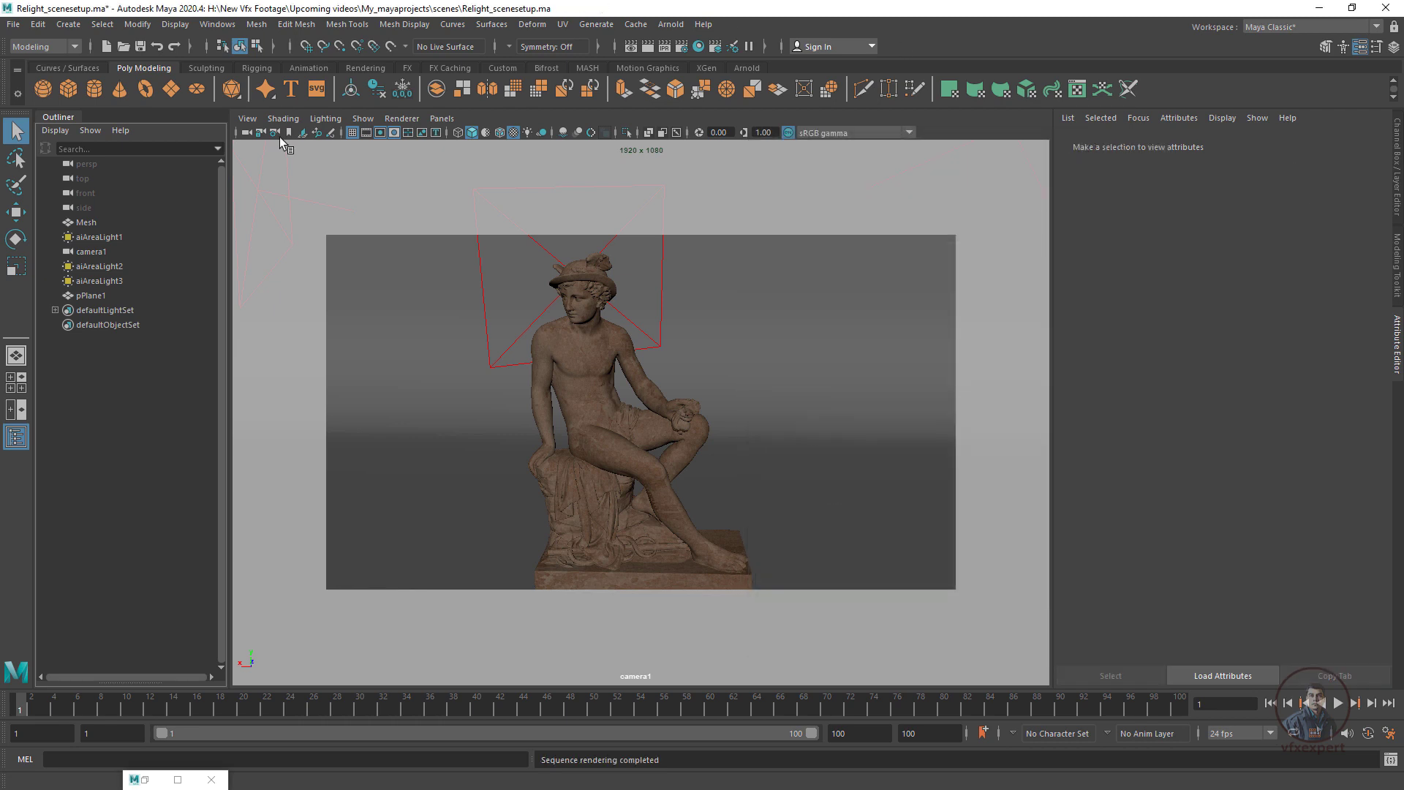
Switch to the Rendering menu set and start a batch render of the scene
left_click(77, 47)
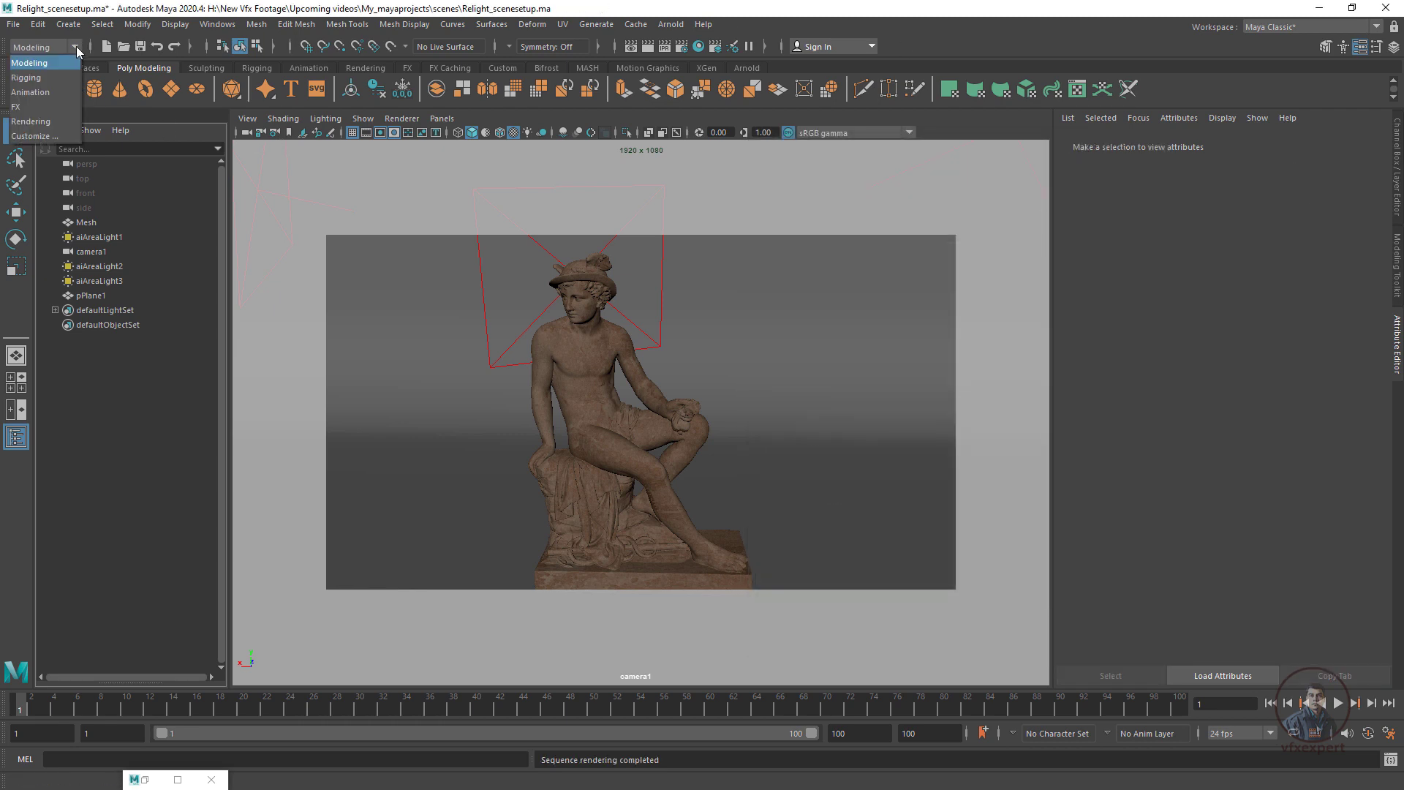
left_click(39, 122)
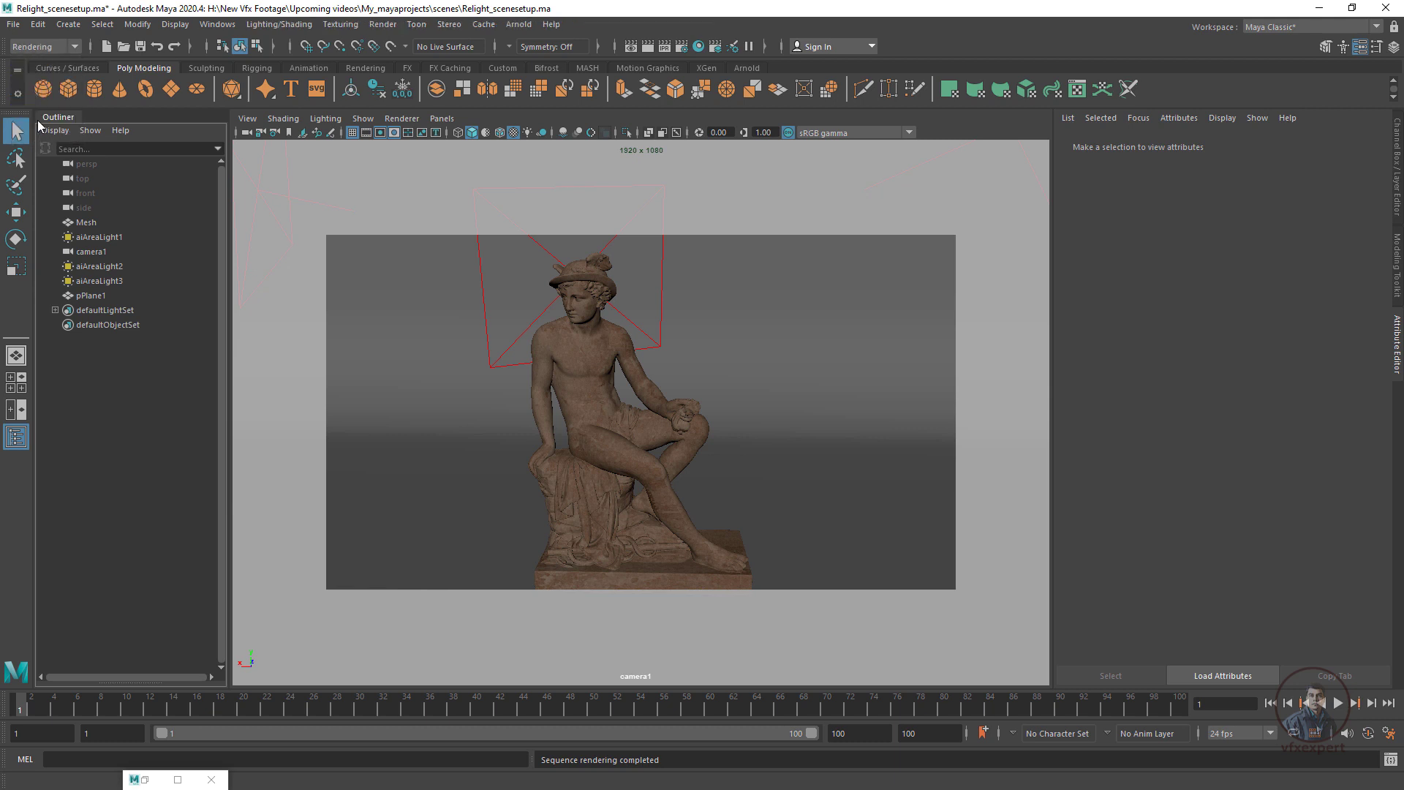
left_click(391, 26)
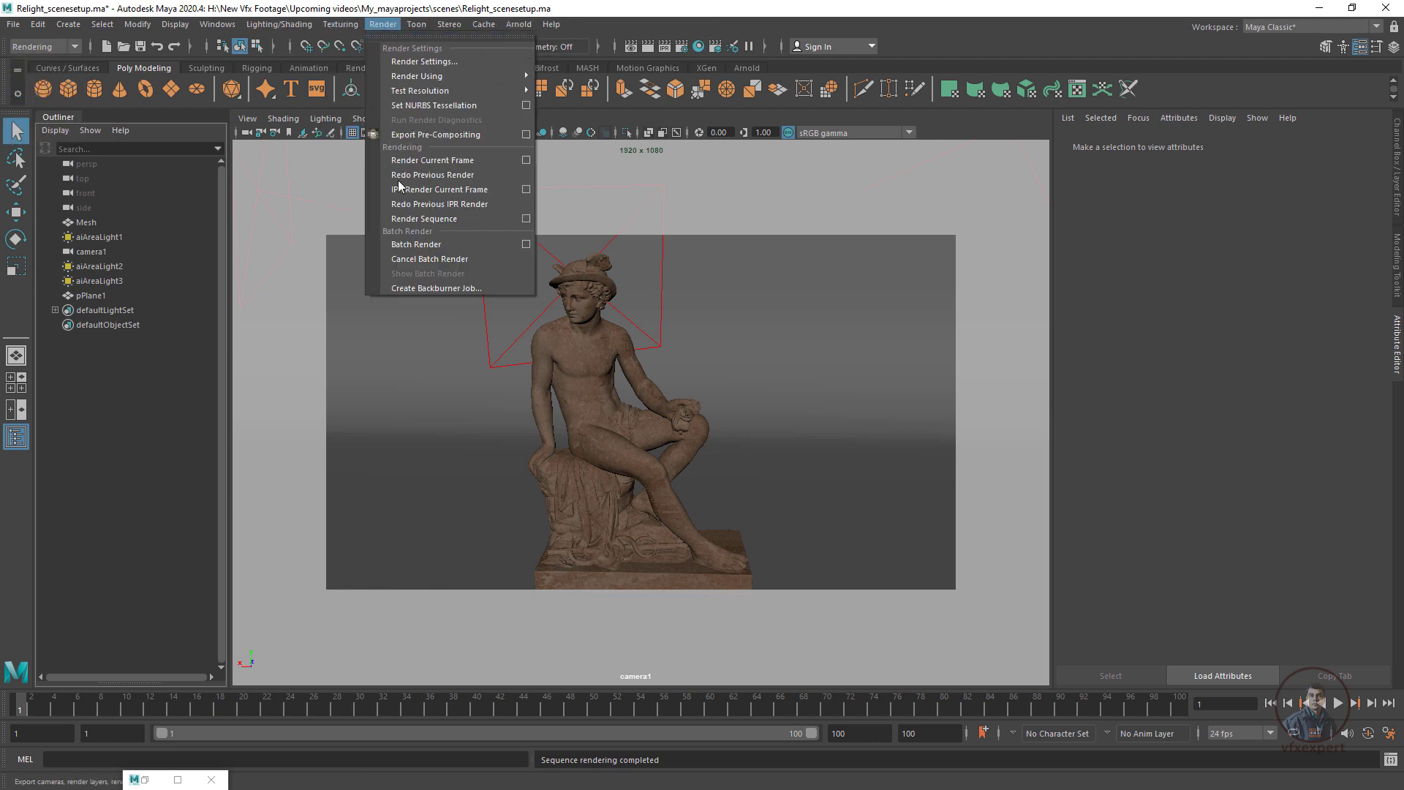
left_click(422, 245)
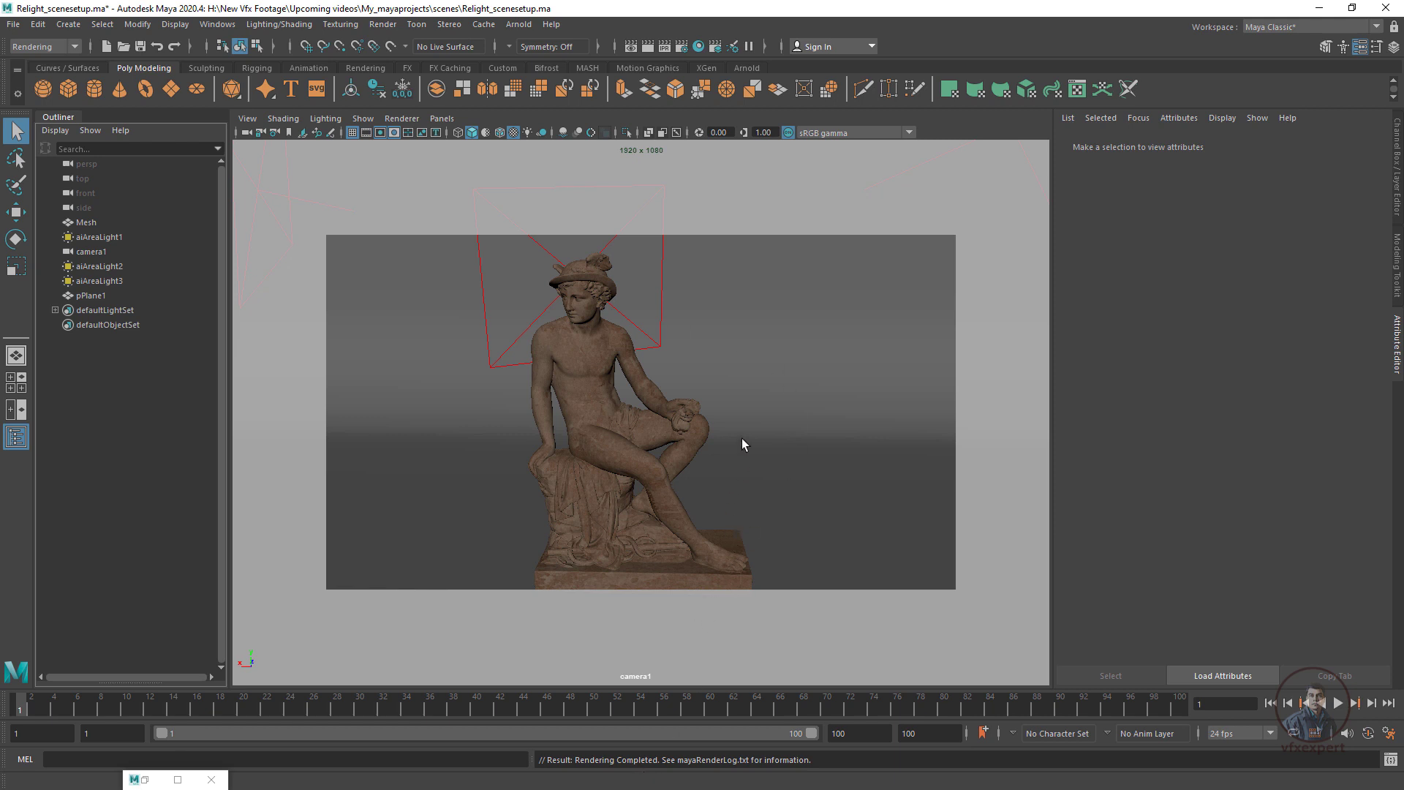
Export only camera1 as an FBX file named scene_cam in the project's scenes folder
left_click(98, 253)
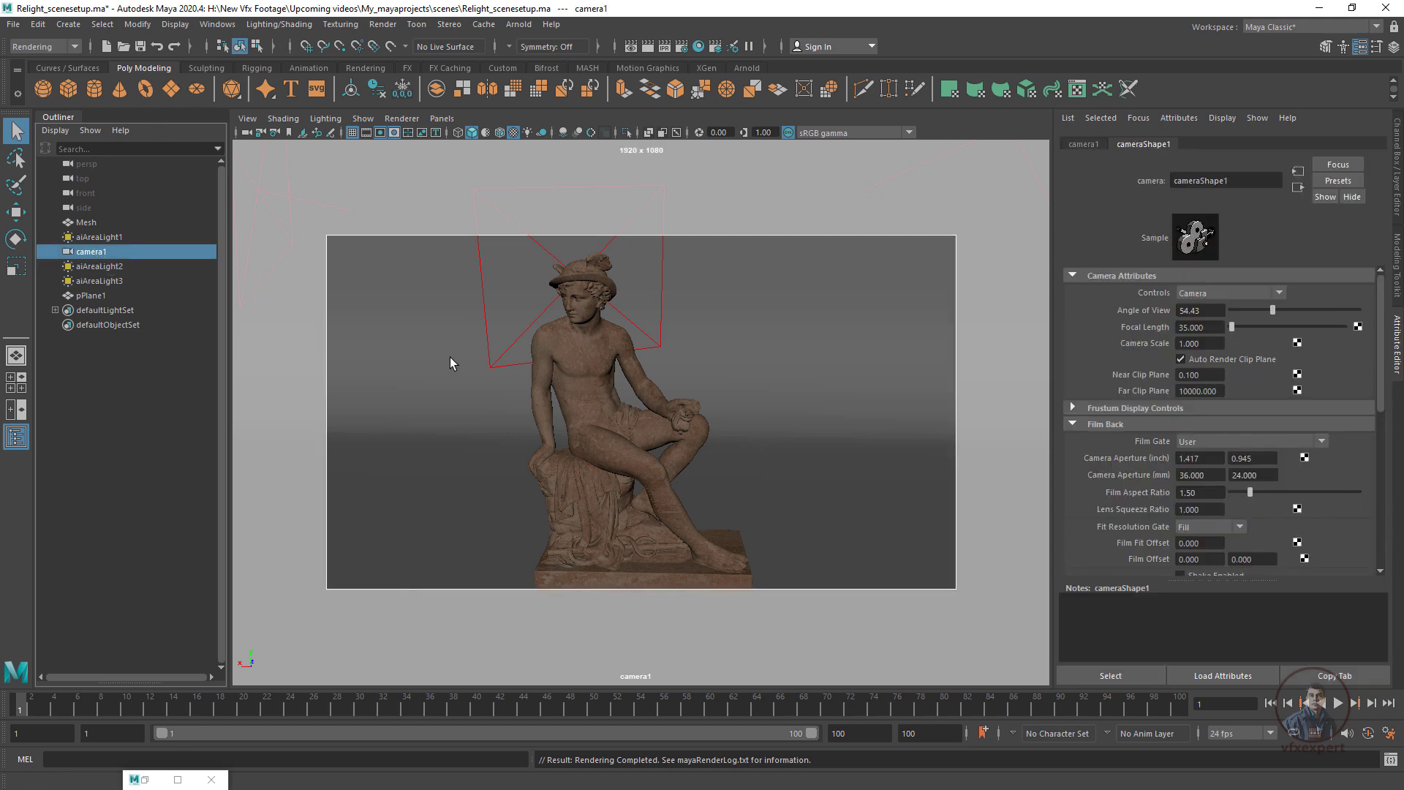
left_click(15, 26)
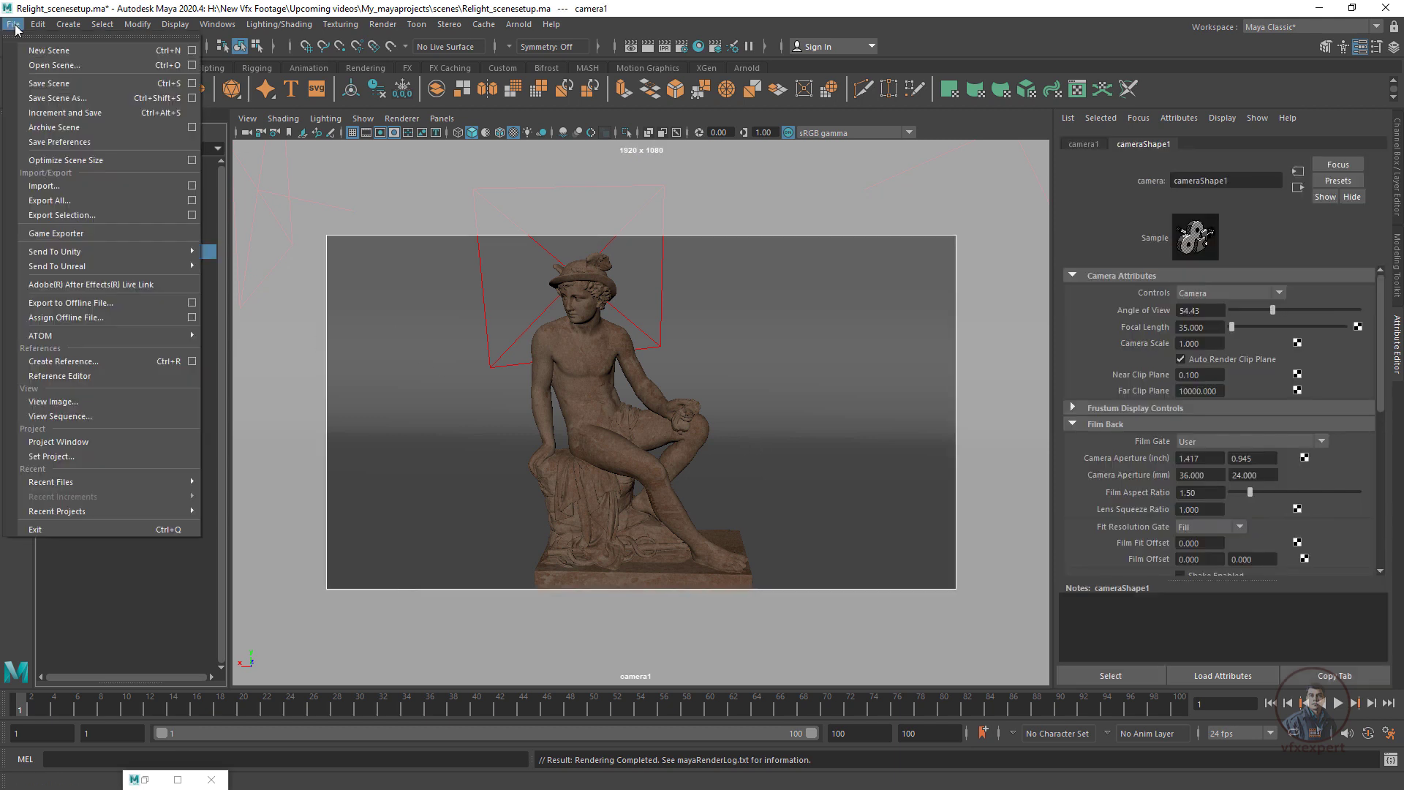
left_click(56, 215)
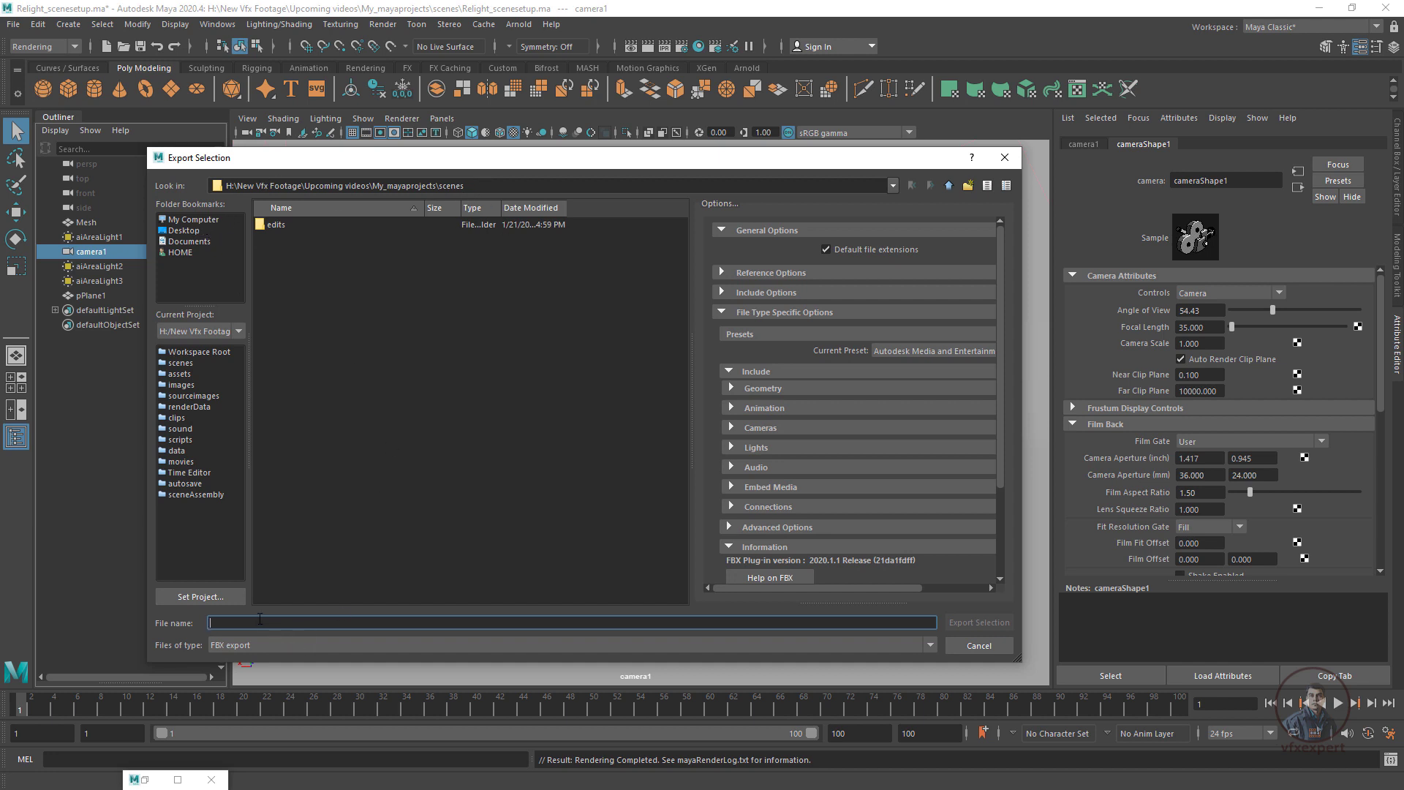
type("scene_cam")
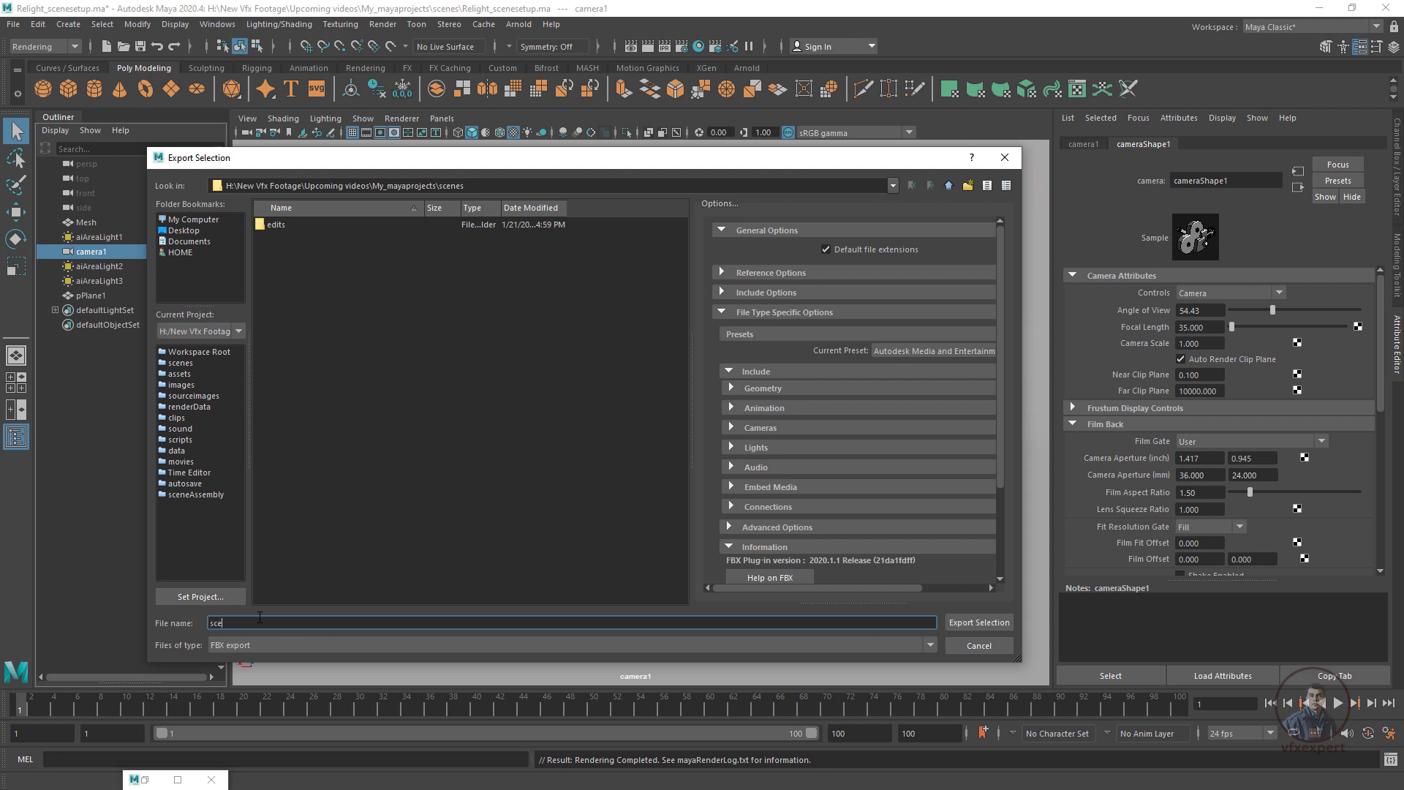
left_click(241, 646)
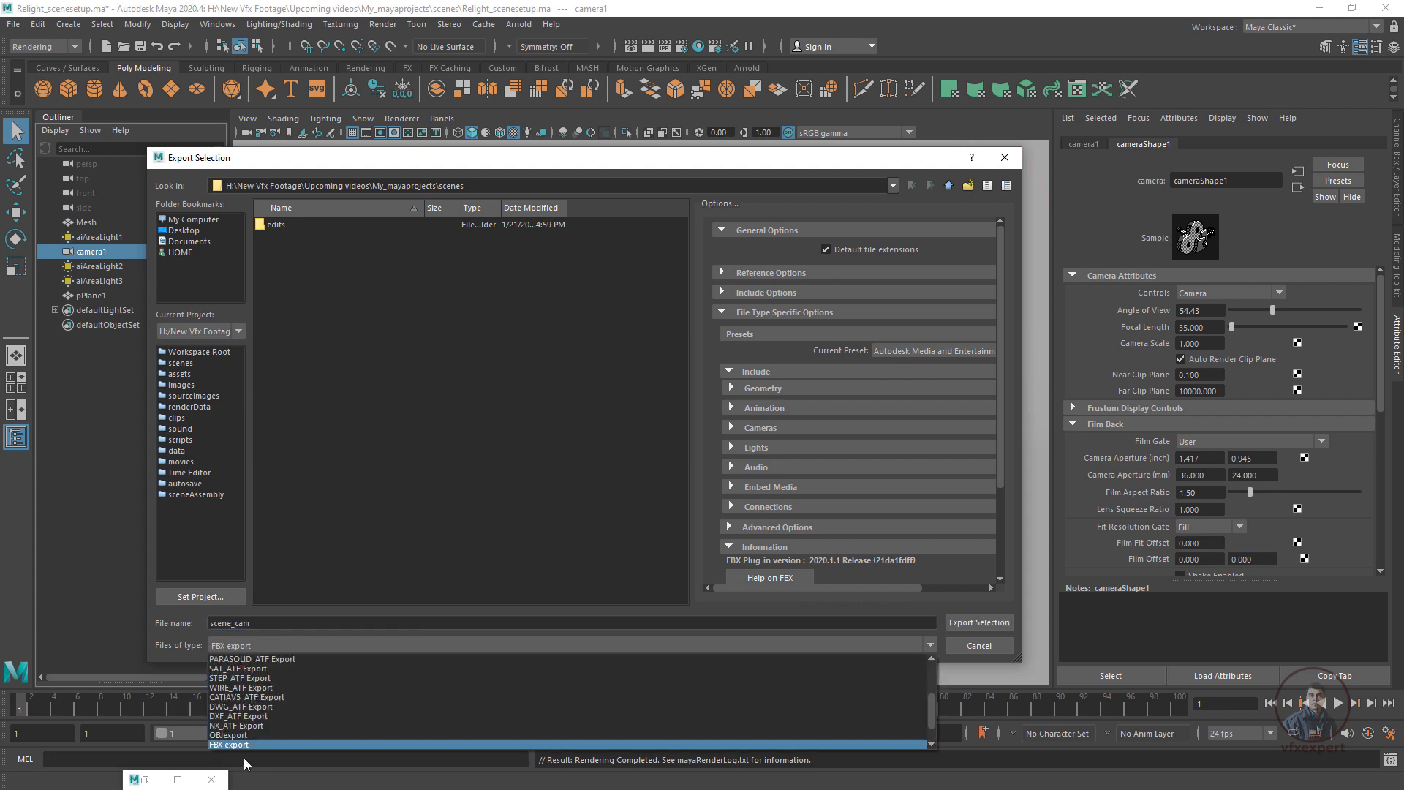
left_click(245, 746)
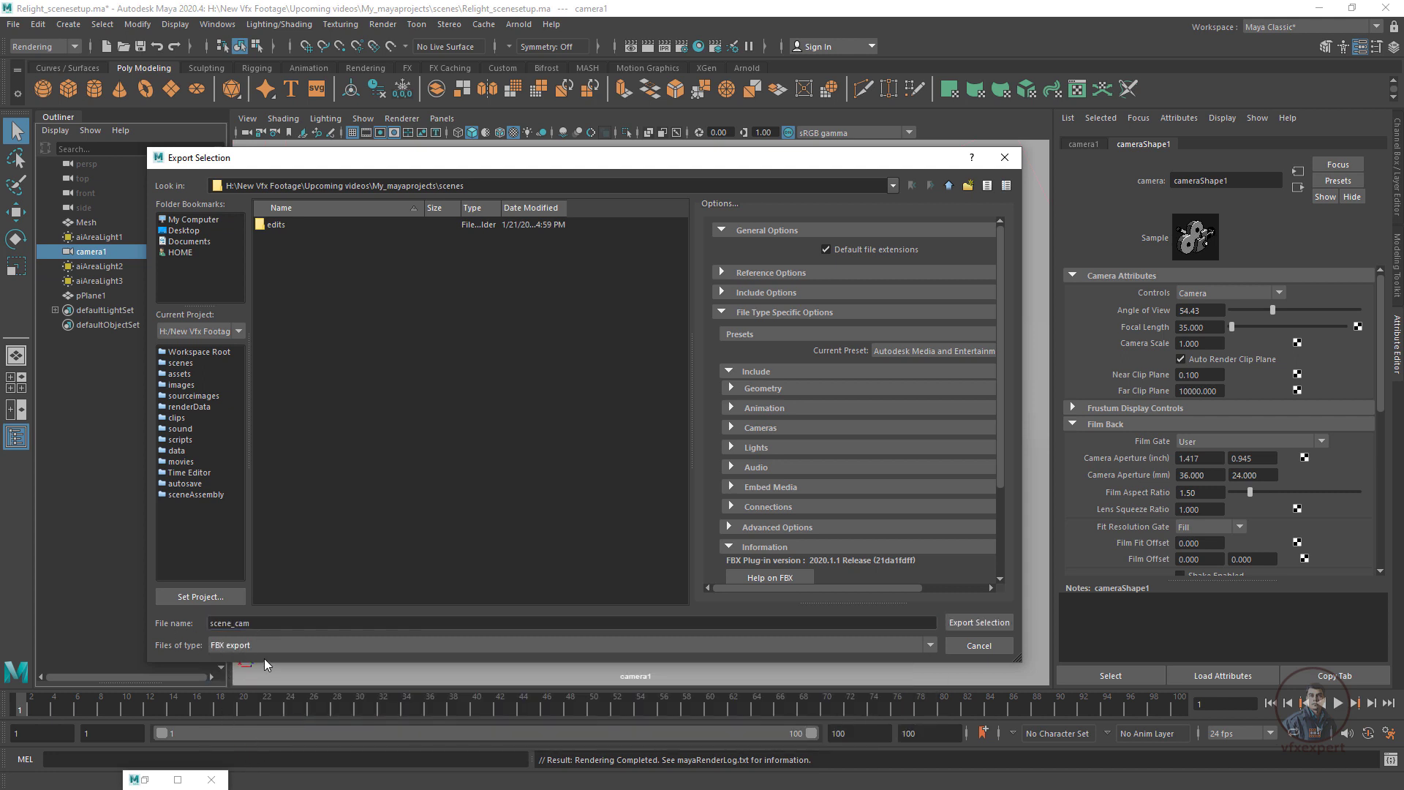
left_click(981, 622)
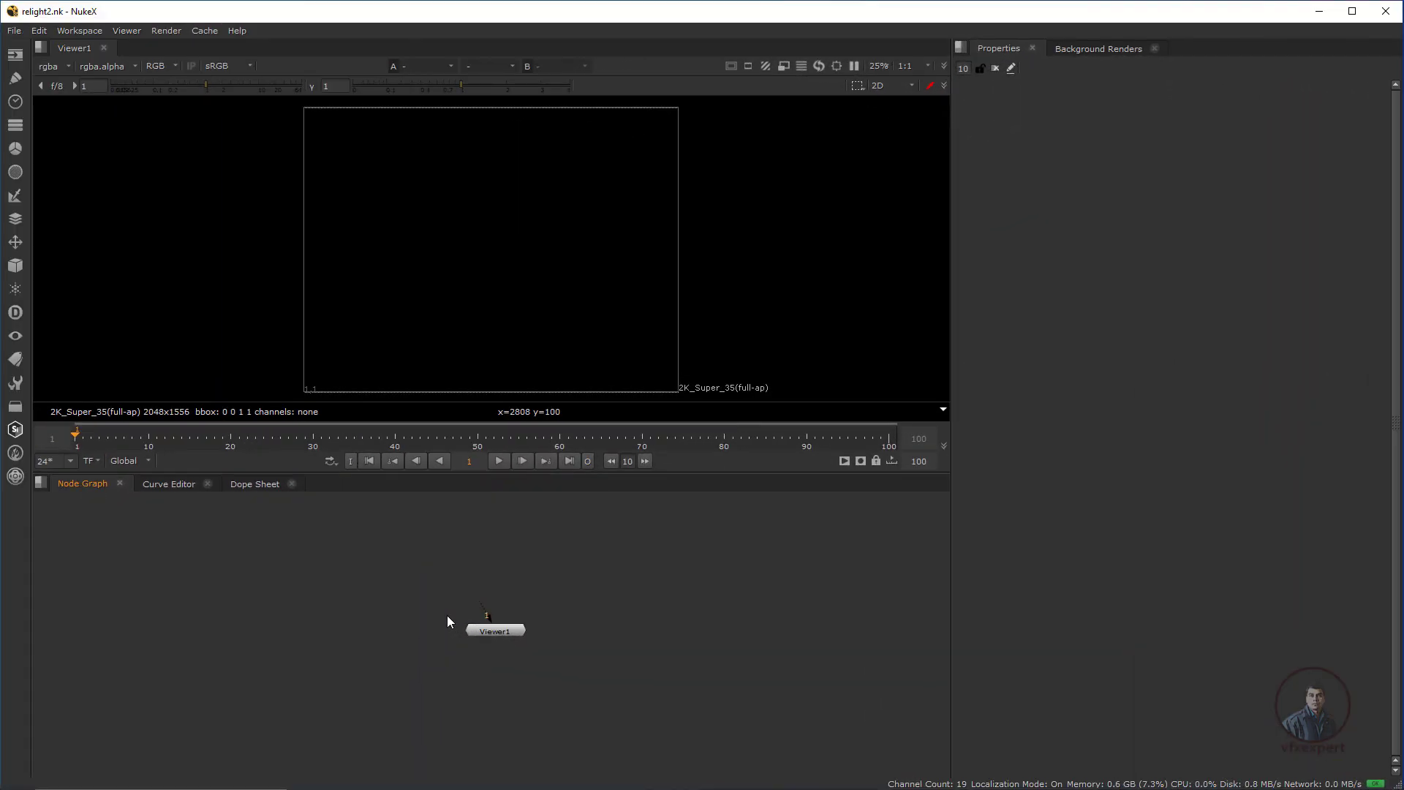
In Nuke, read in Relight_scenesetup.exr from the My_mayaprojects images folder and connect Viewer1 to it
left_click(14, 55)
left_click(71, 64)
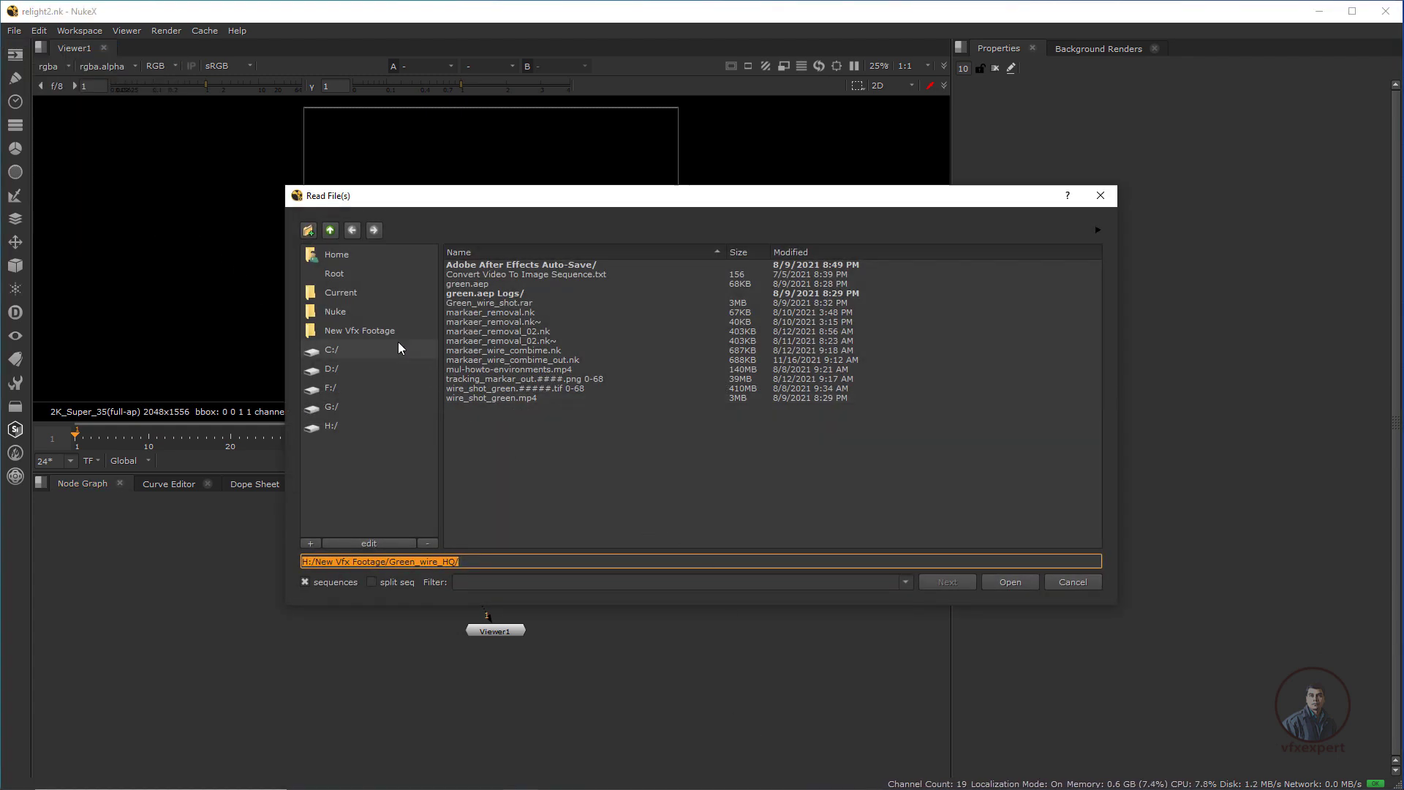
left_click(366, 330)
scroll(567, 439, "down", 10)
scroll(501, 497, "down", 5)
double_click(468, 439)
double_click(450, 284)
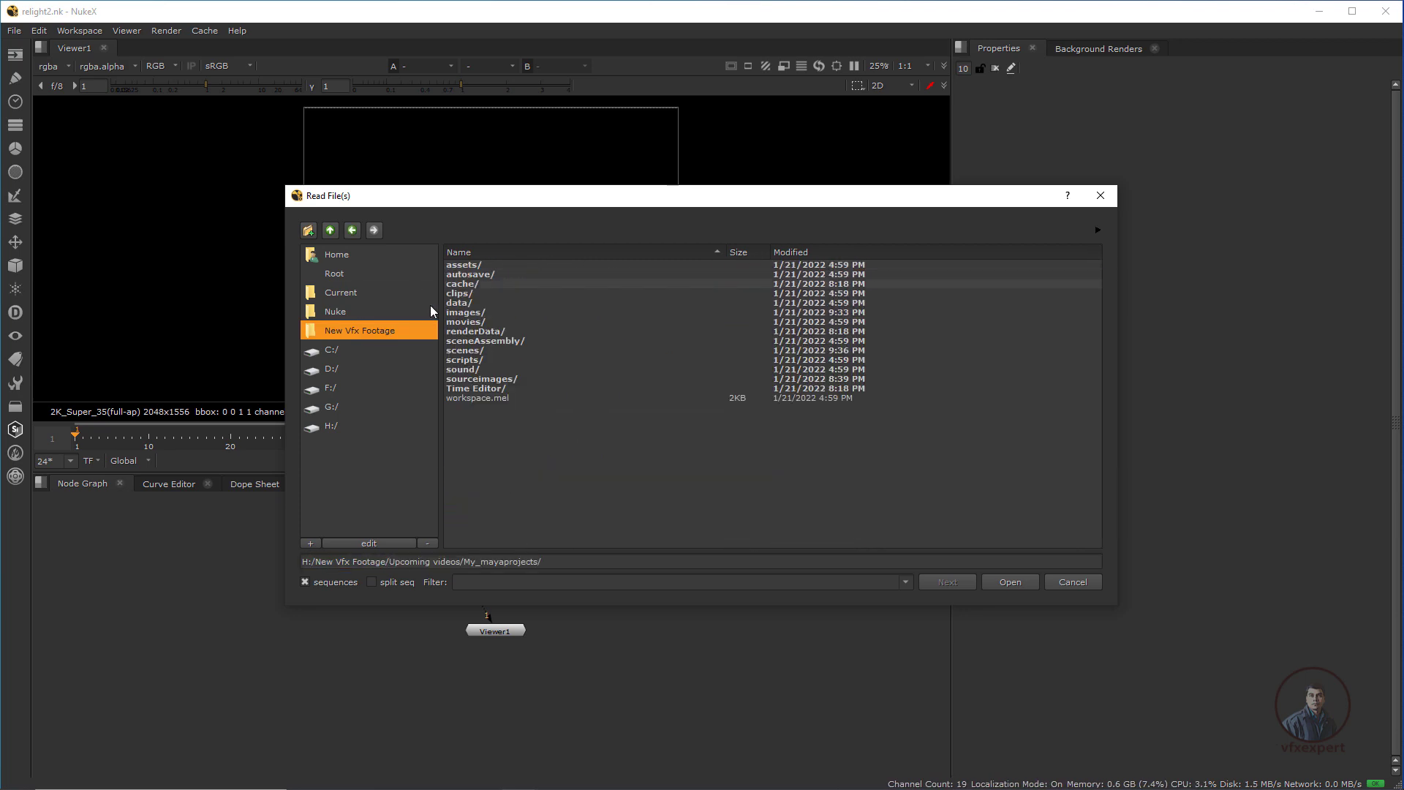
double_click(474, 314)
left_click(520, 265)
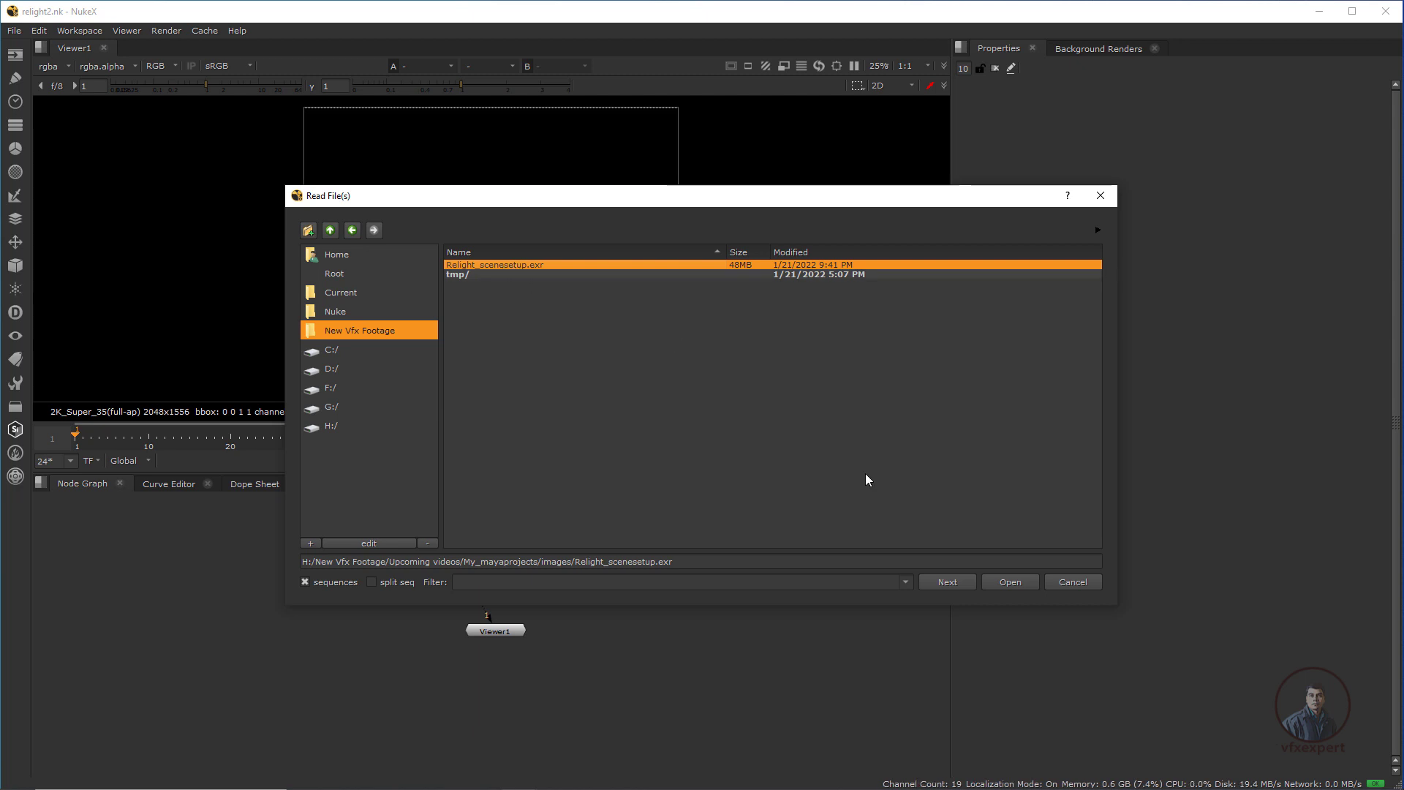
left_click(1010, 582)
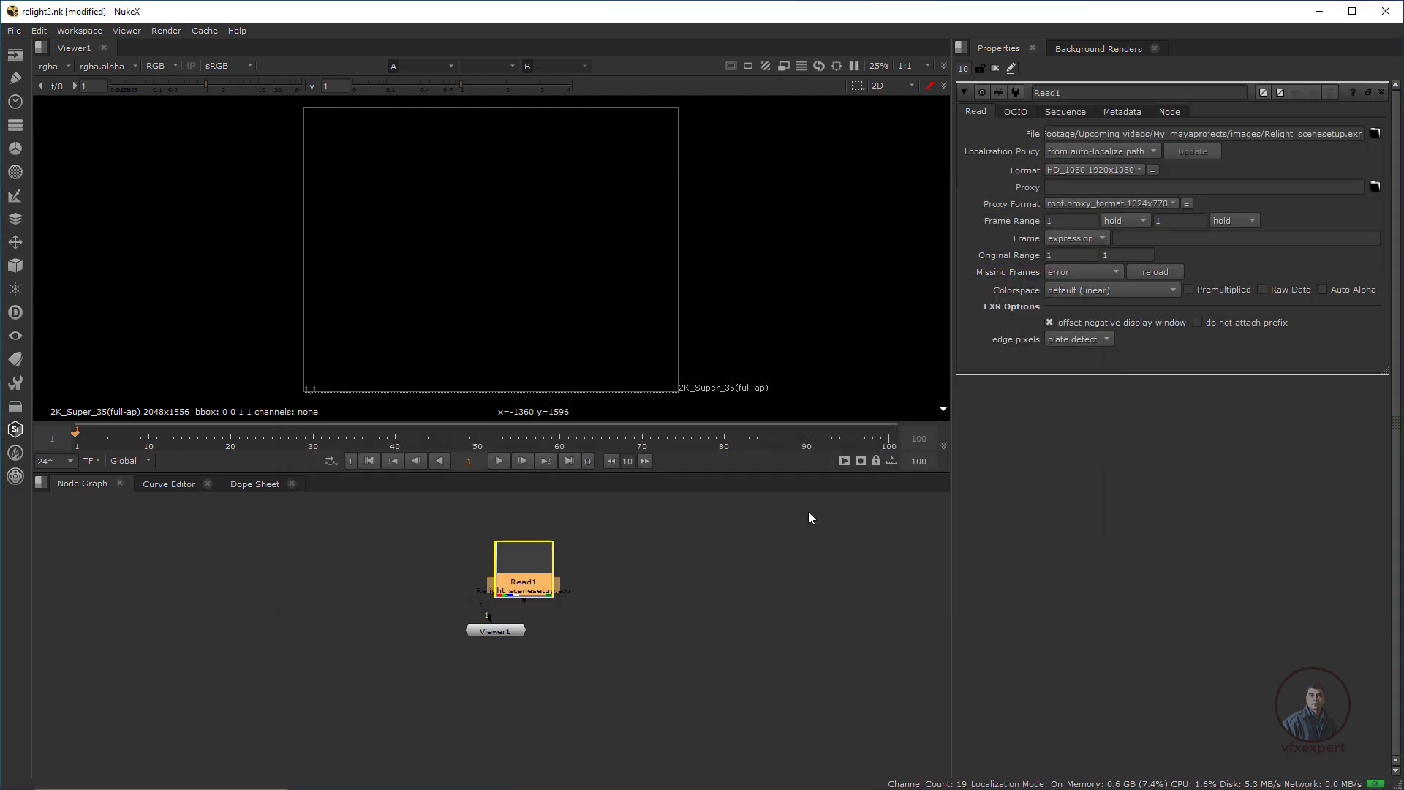
left_click_drag(484, 612, 514, 565)
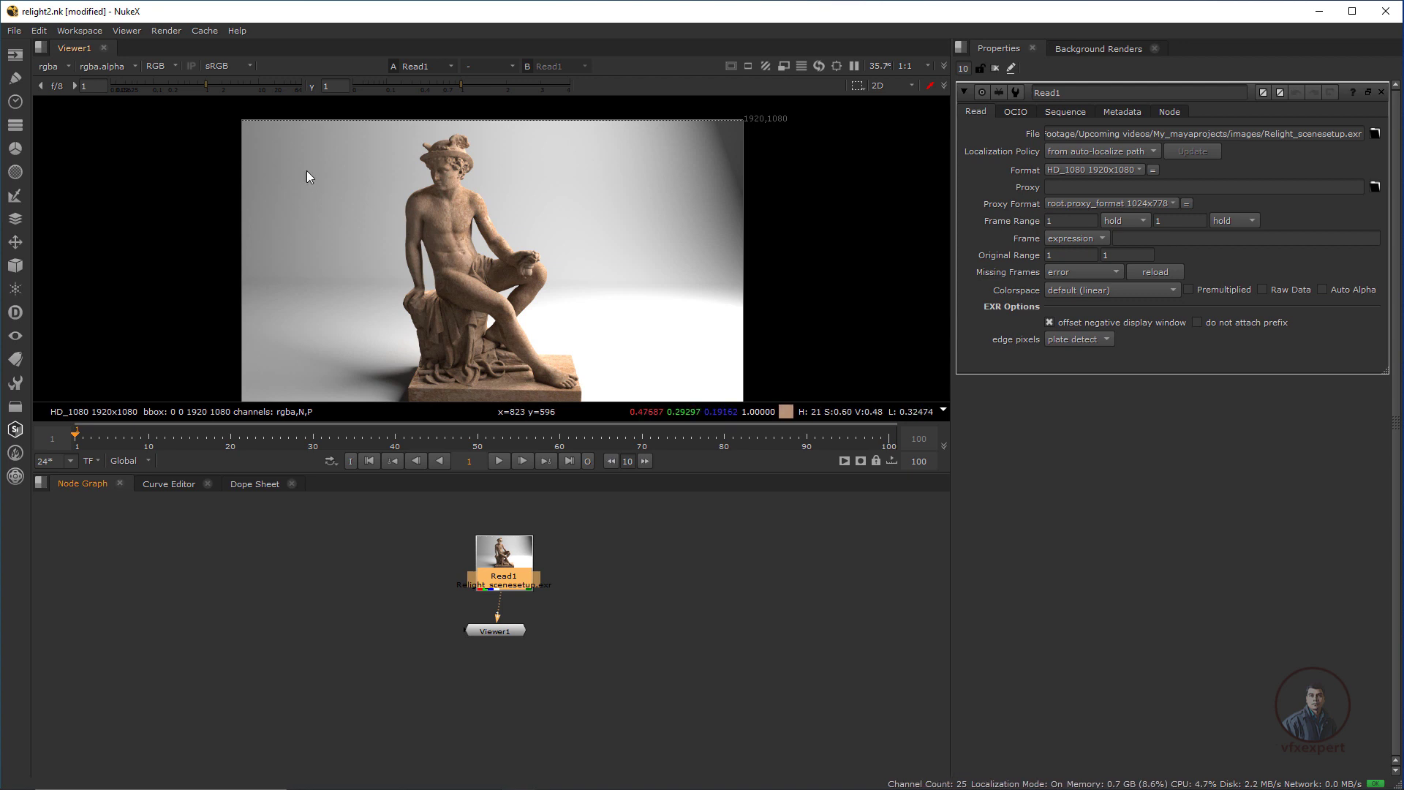
View the render's N and P layers in the viewer and return to rgba
left_click(67, 64)
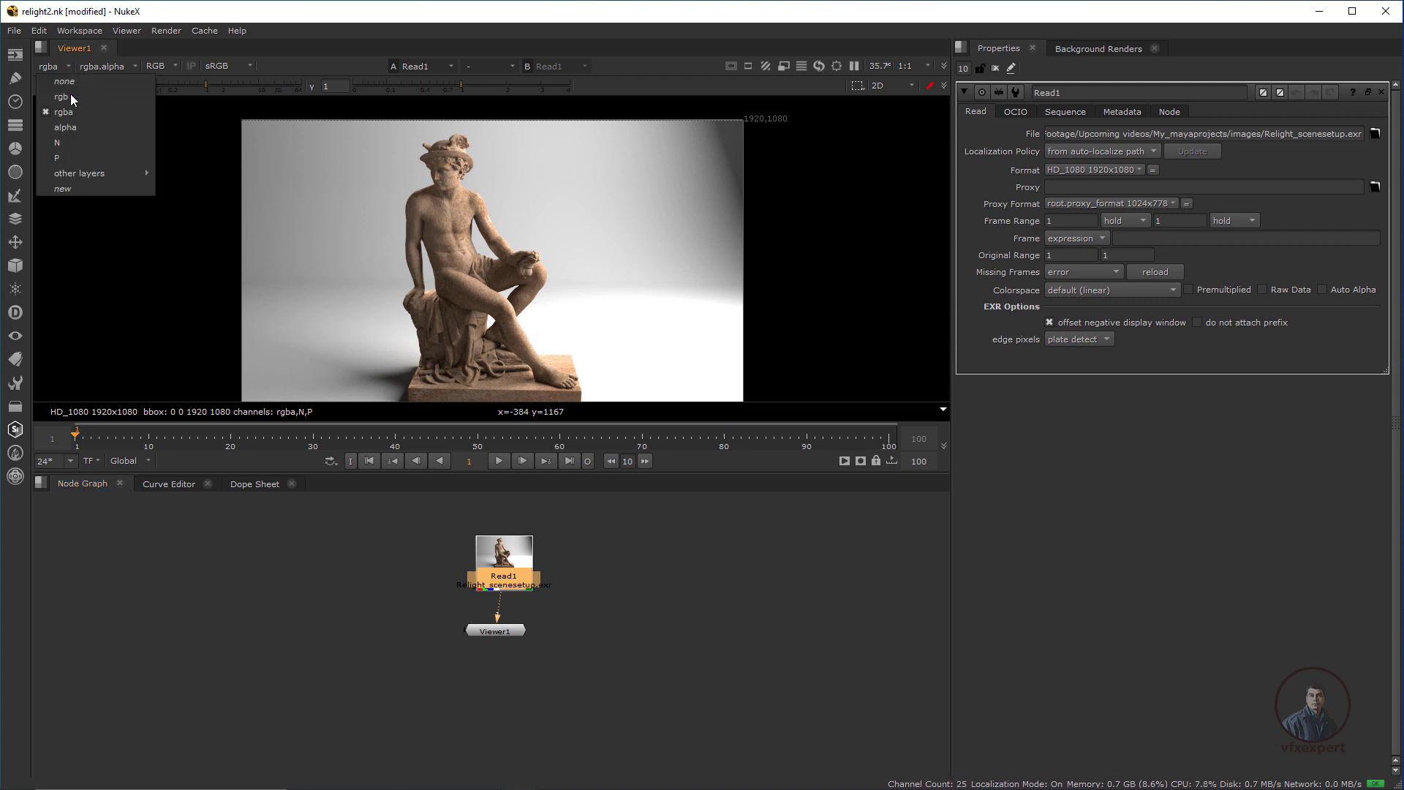
left_click(68, 144)
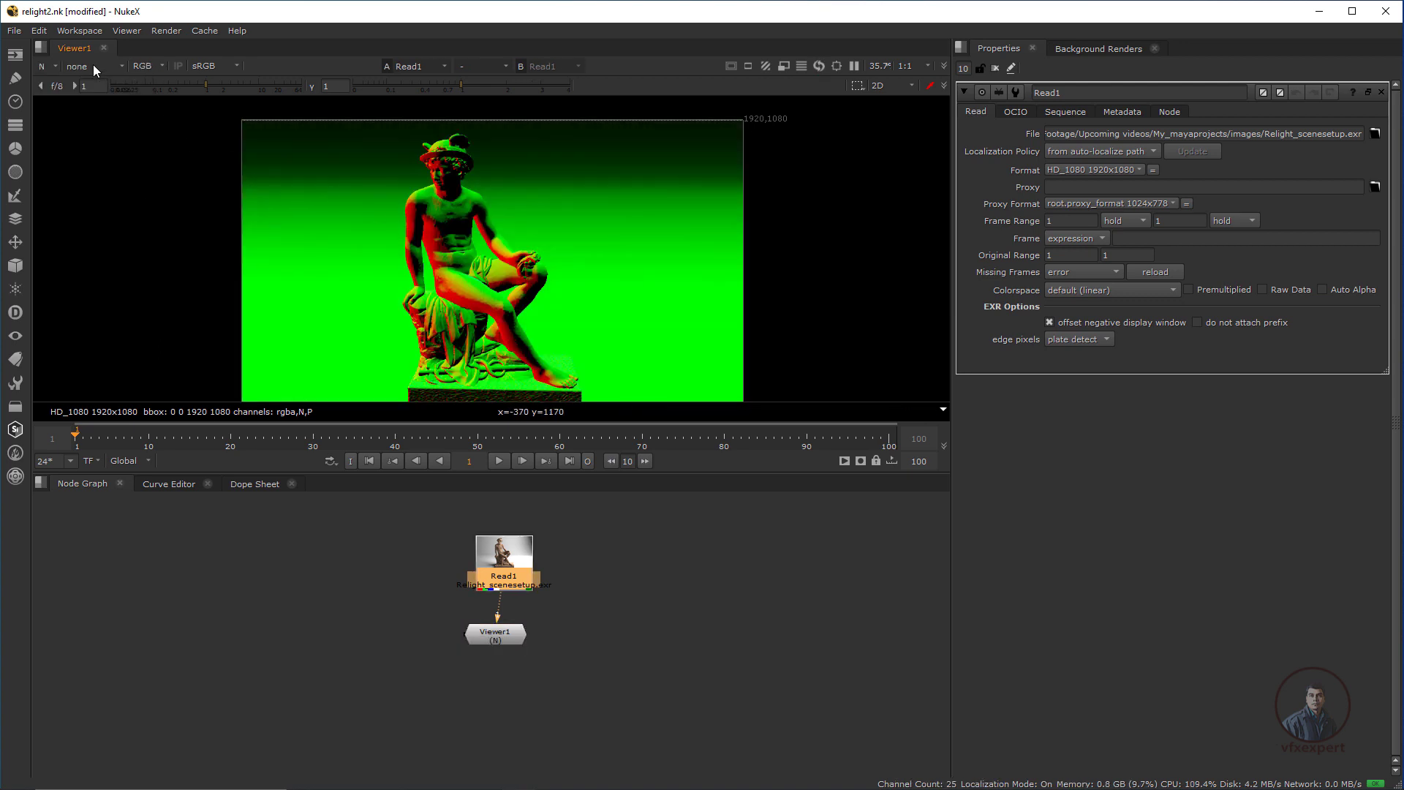
left_click(45, 66)
left_click(63, 158)
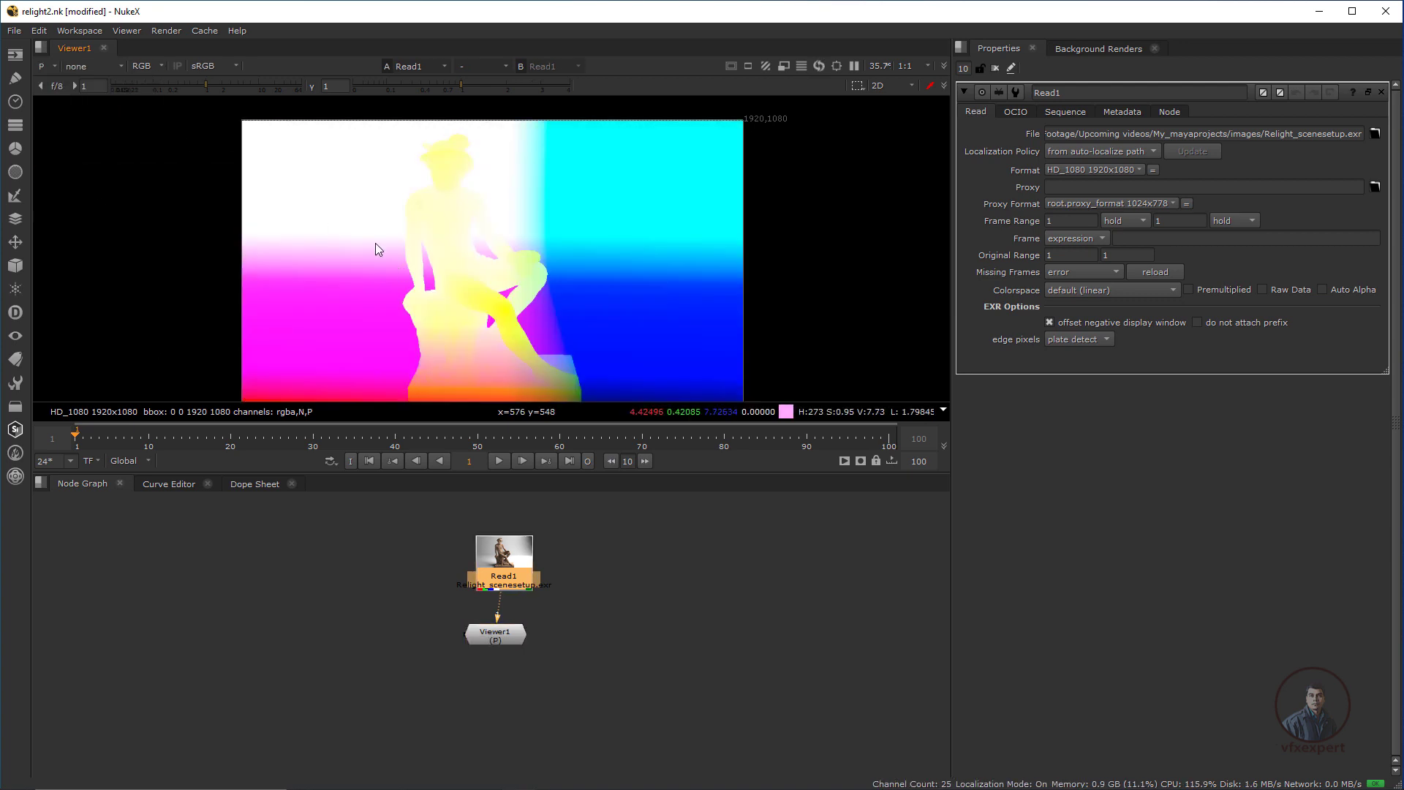
left_click(51, 64)
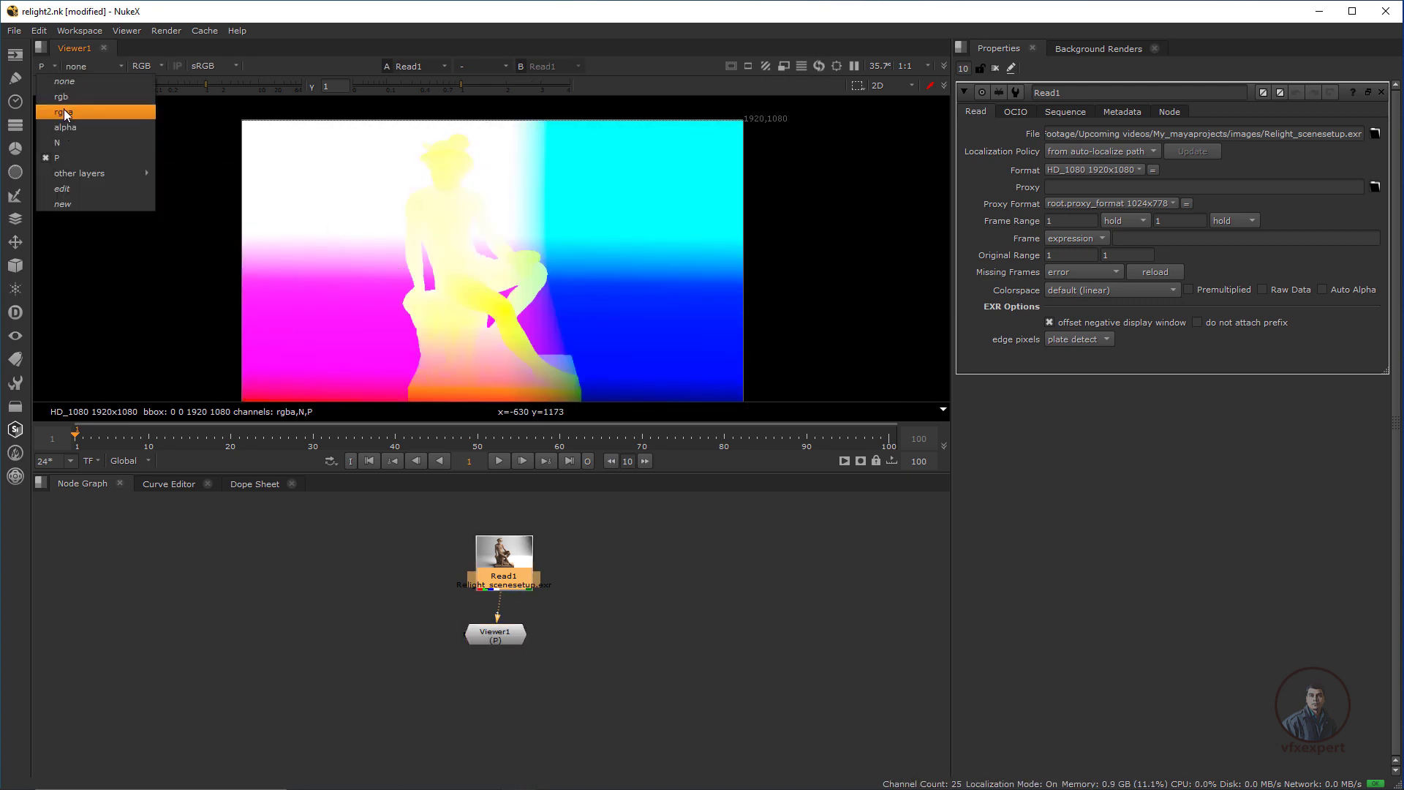
left_click(68, 112)
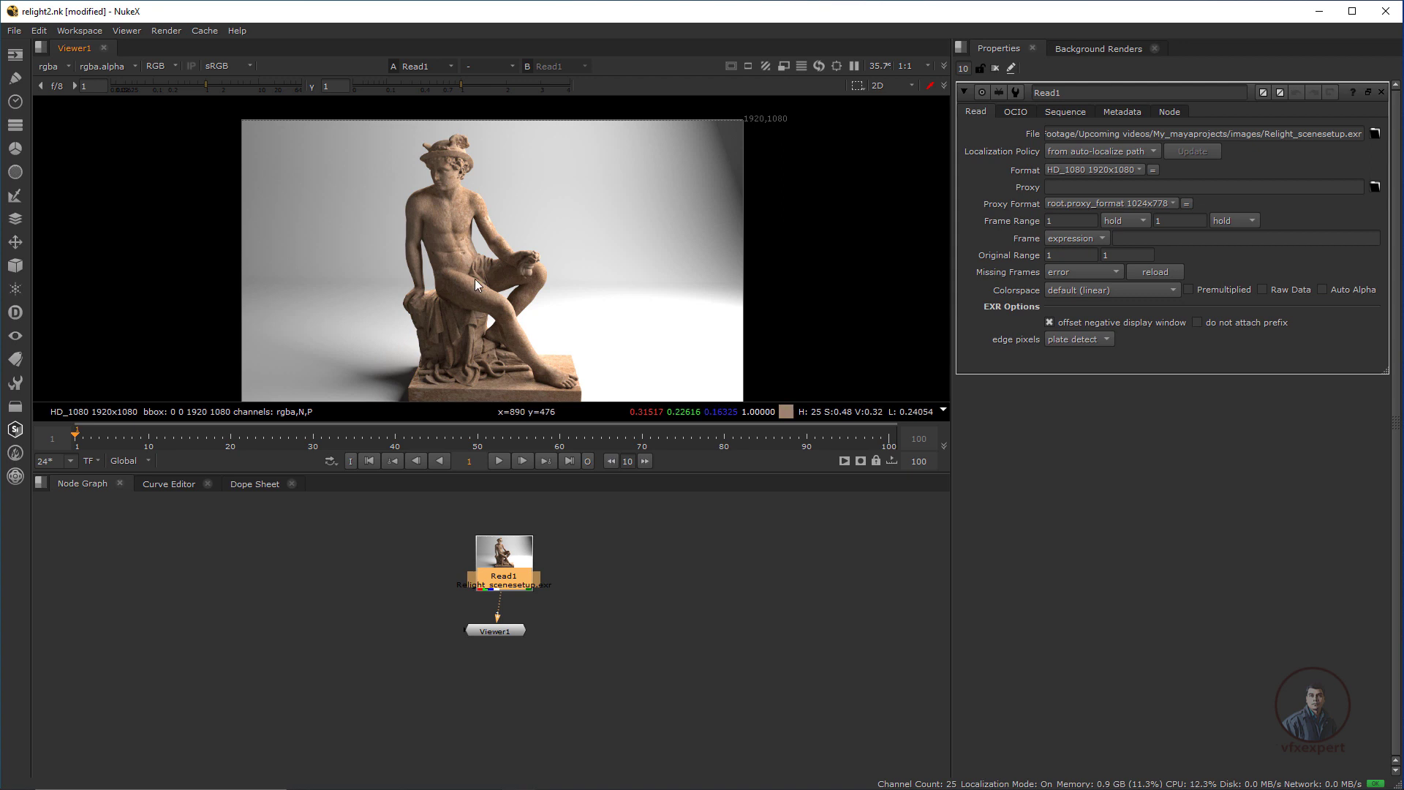
Add a Shuffle node between Read1 and Viewer1 and set its input layer to N
left_click_drag(517, 635, 519, 641)
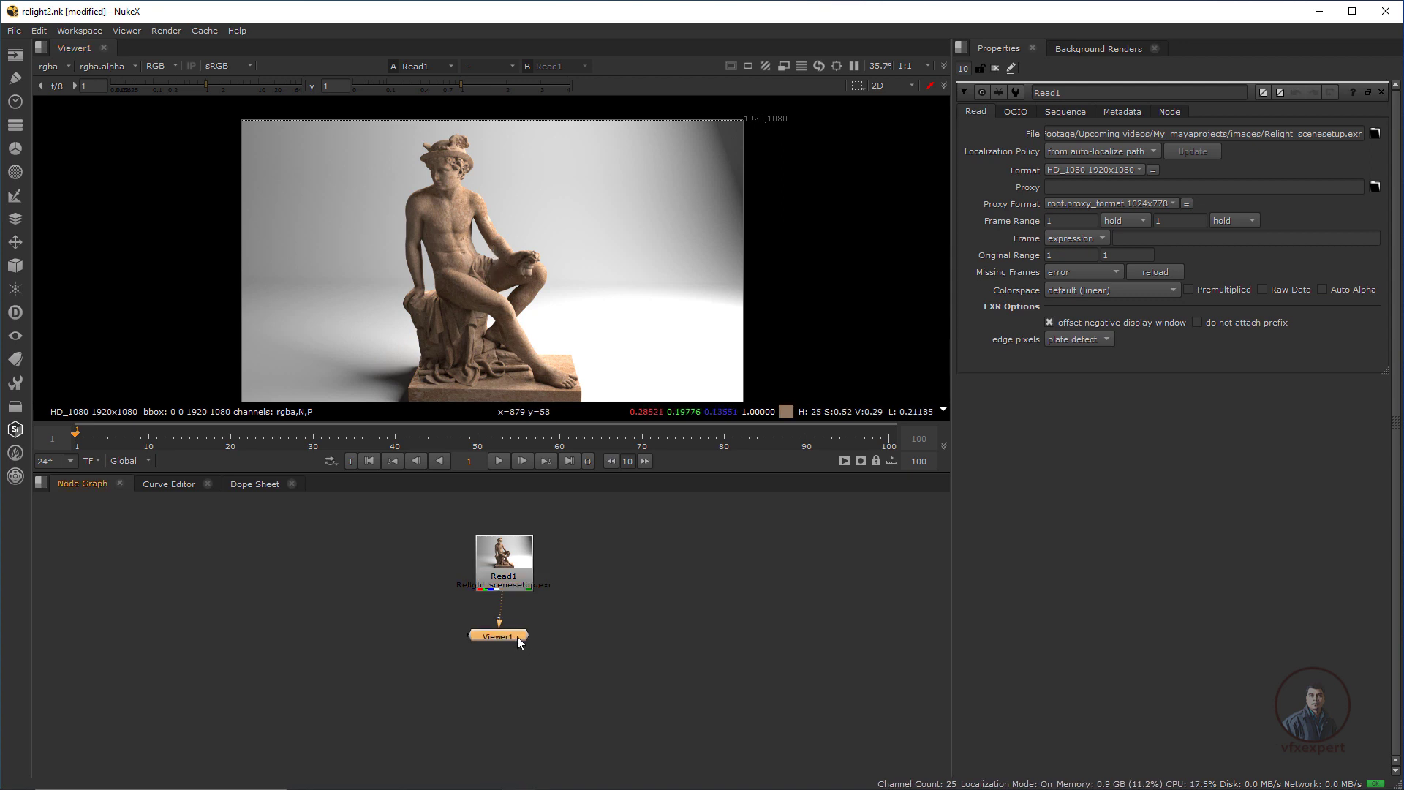
left_click_drag(504, 556, 505, 547)
key("Tab")
type("shu")
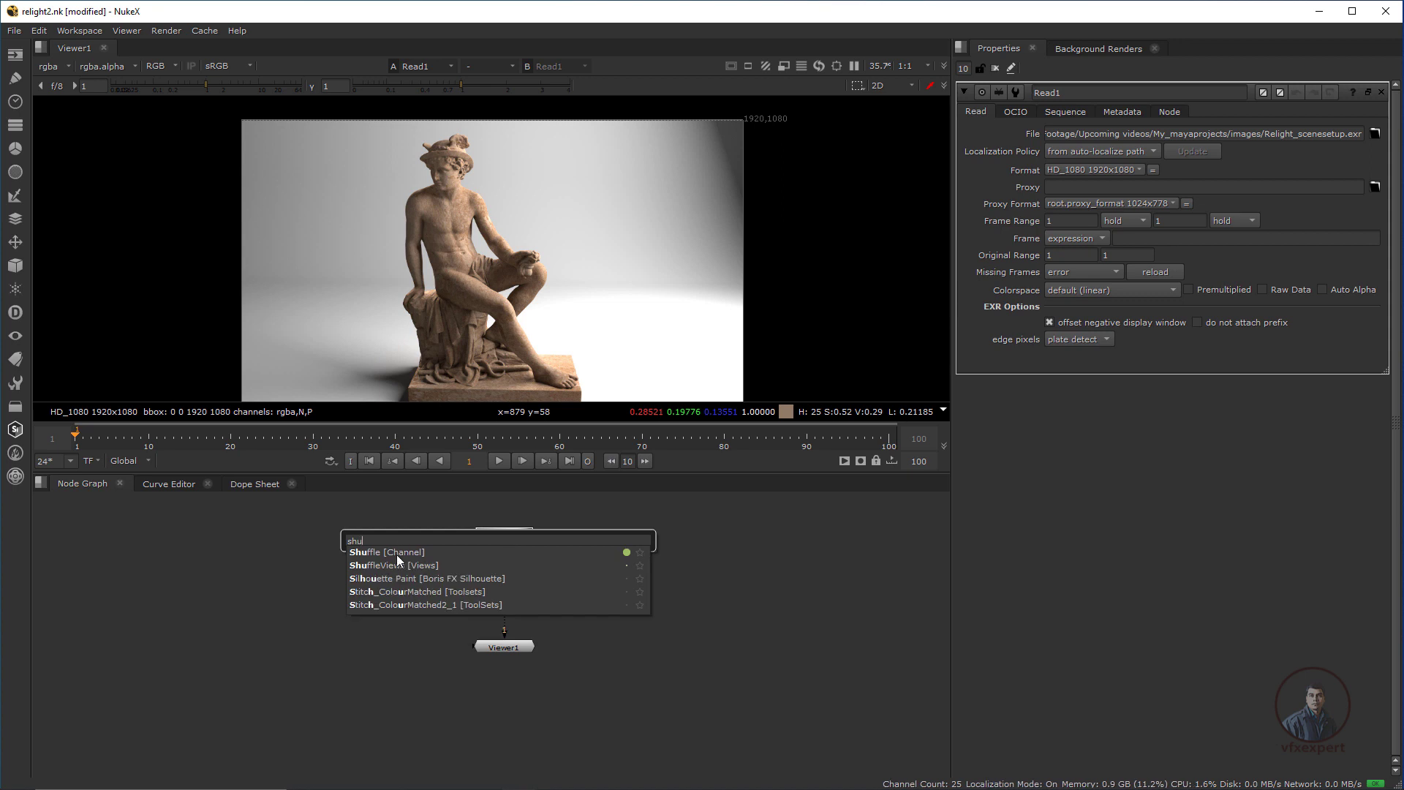
left_click(396, 555)
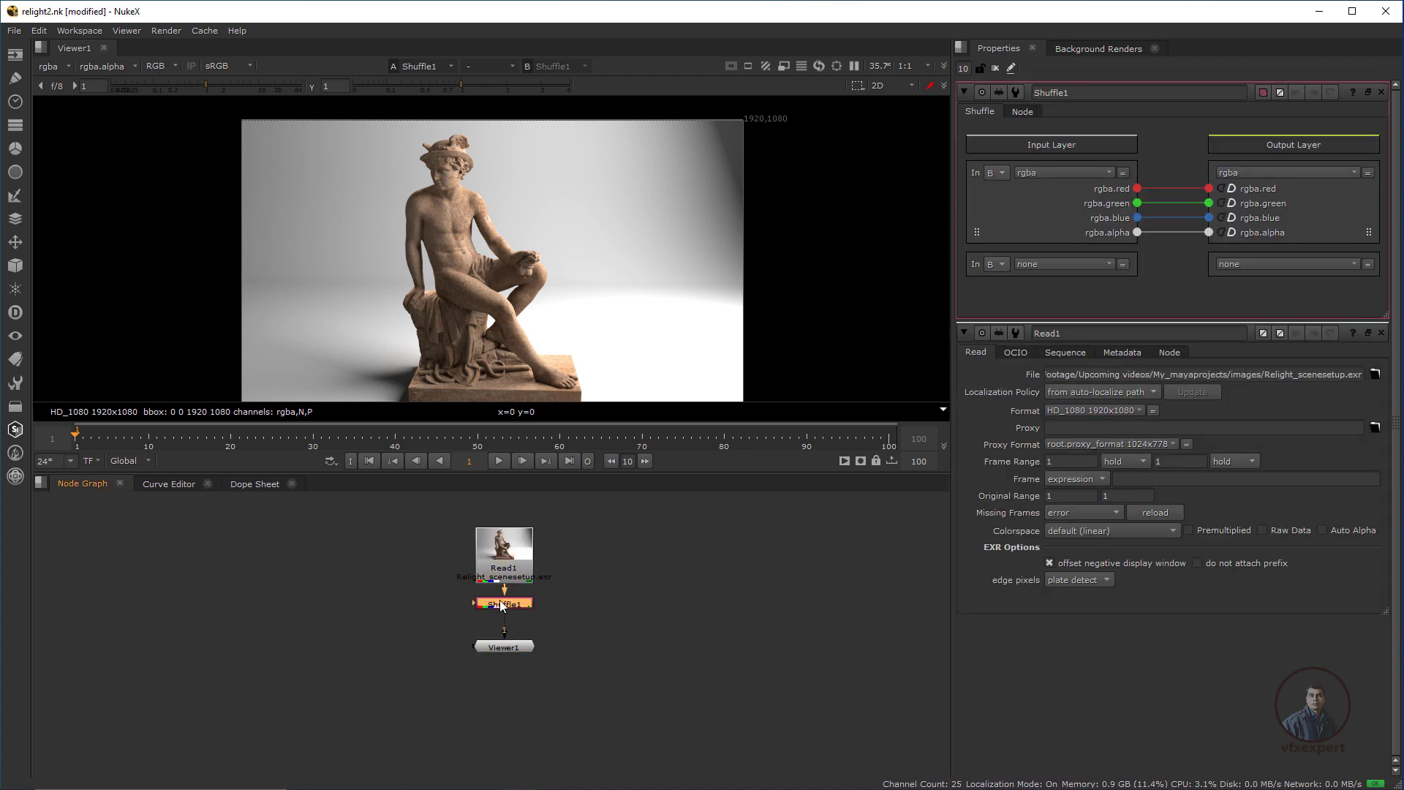
left_click(1064, 173)
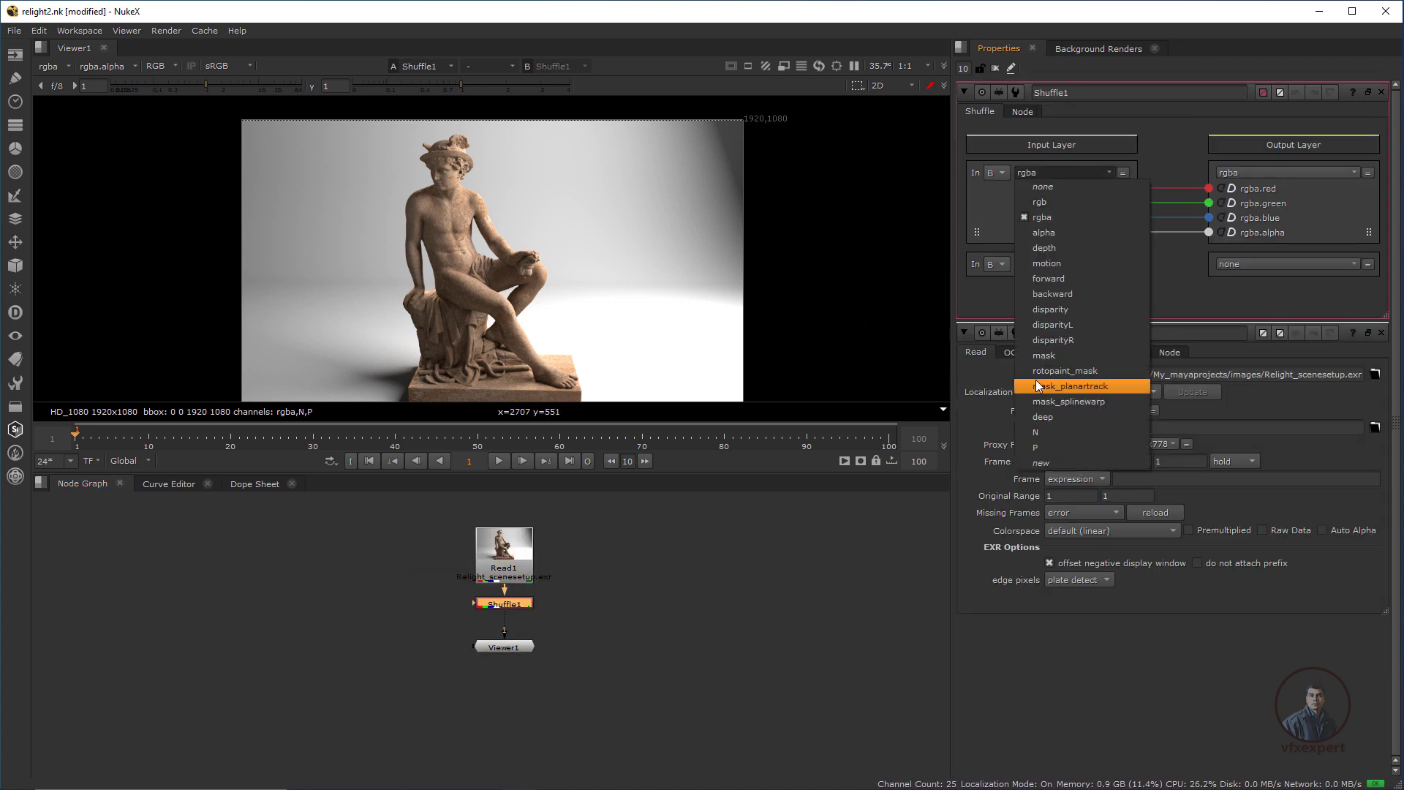
left_click(1042, 430)
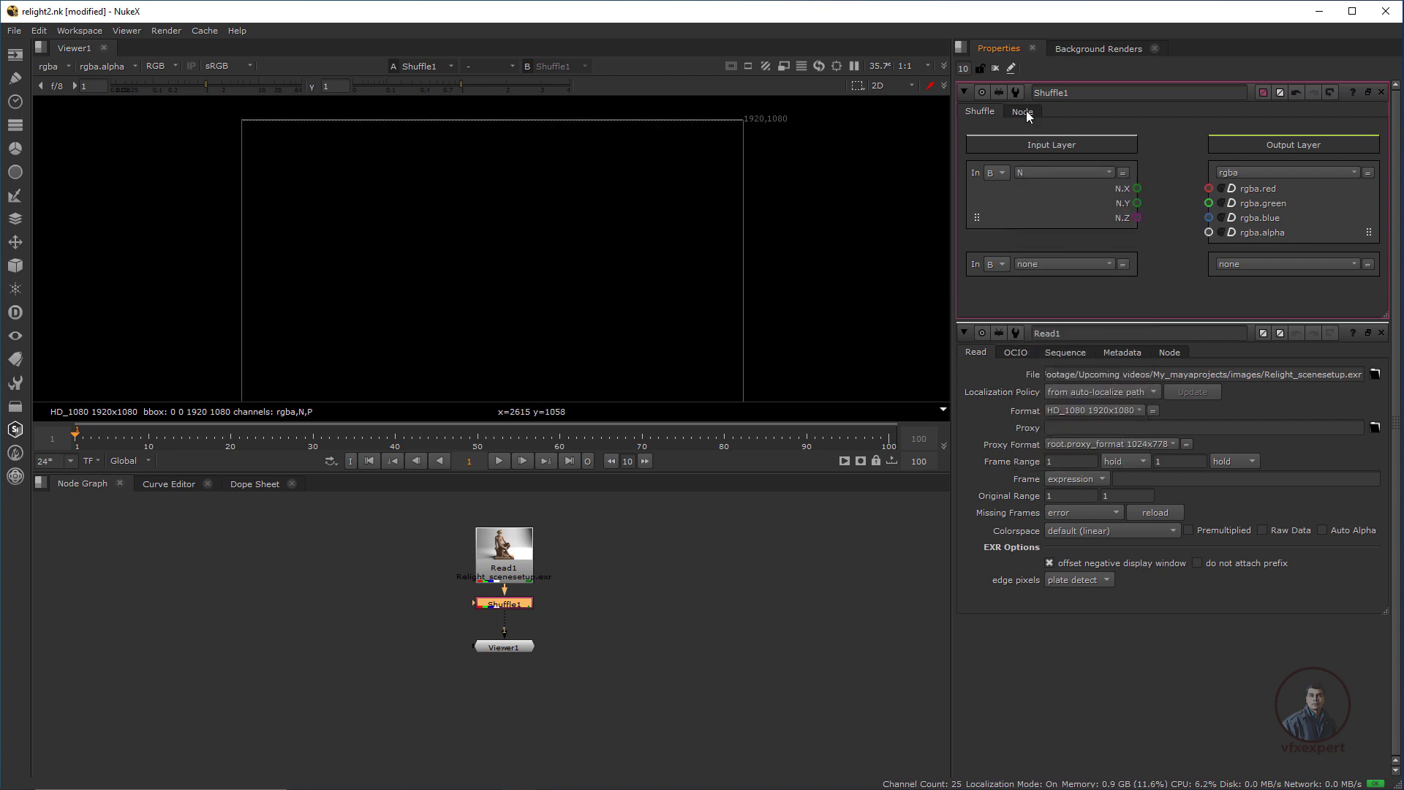
Label the Shuffle node "normal pass" and route N.X, N.Y and N.Z to the red, green and blue outputs
left_click(1023, 111)
type("normal pass")
left_click(979, 112)
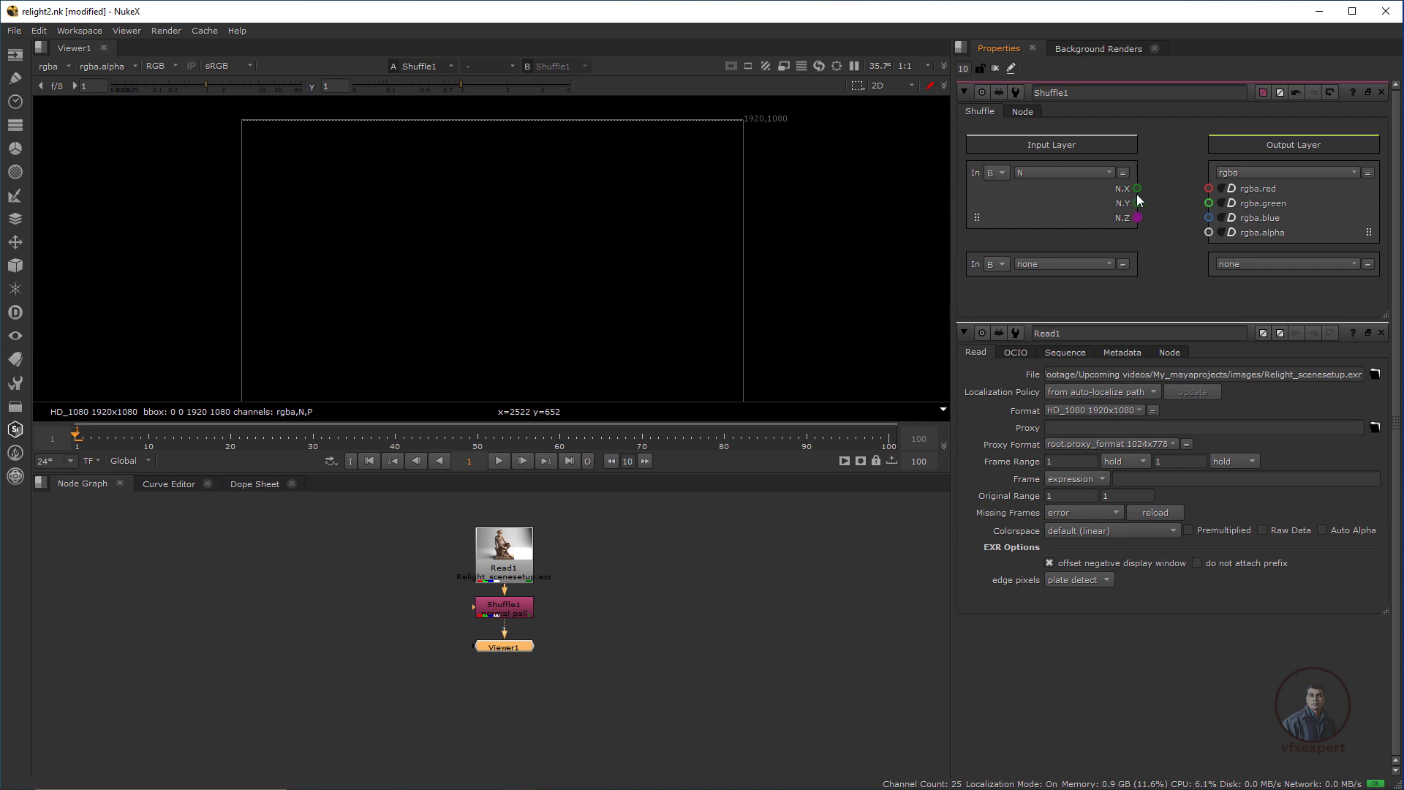
left_click_drag(1037, 201, 1294, 219)
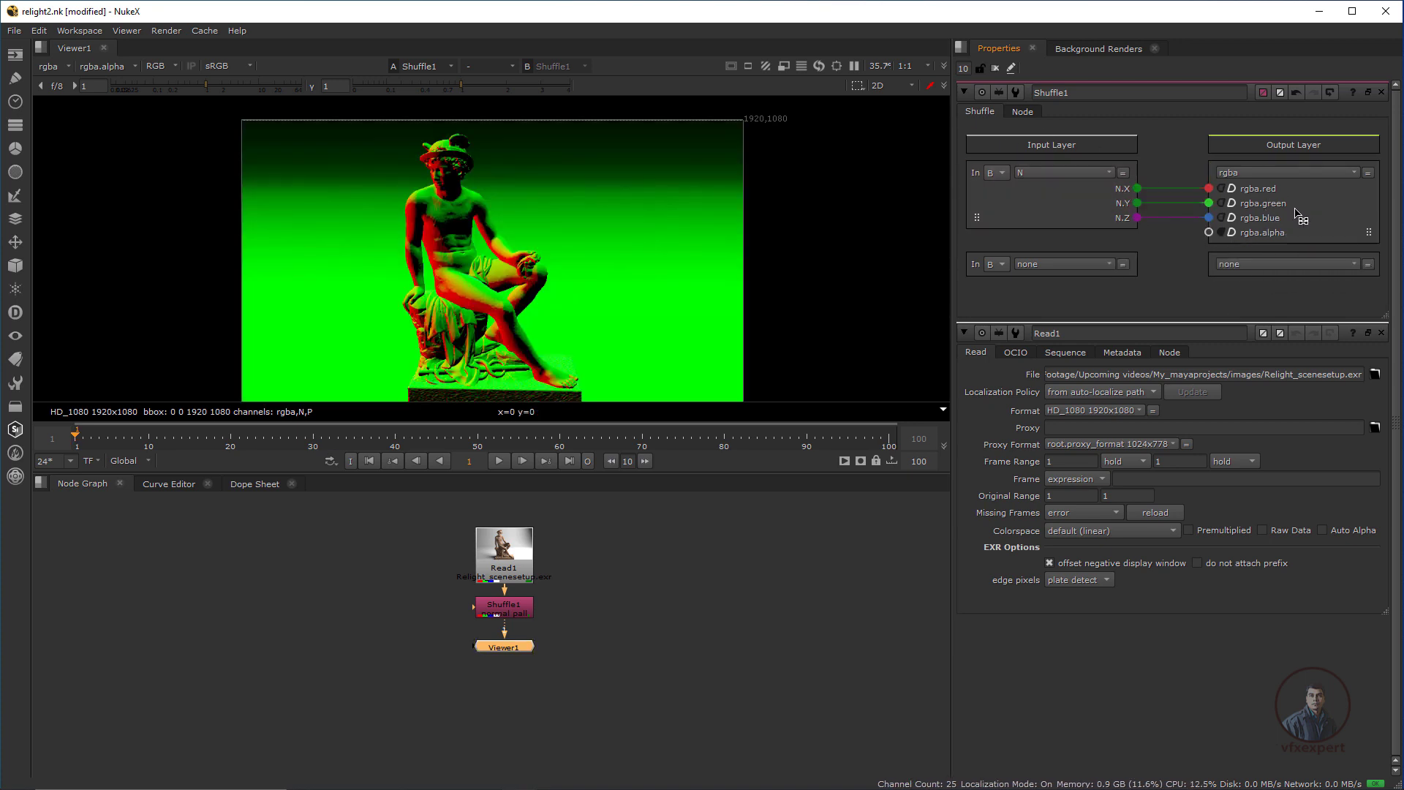
left_click_drag(600, 149, 454, 252)
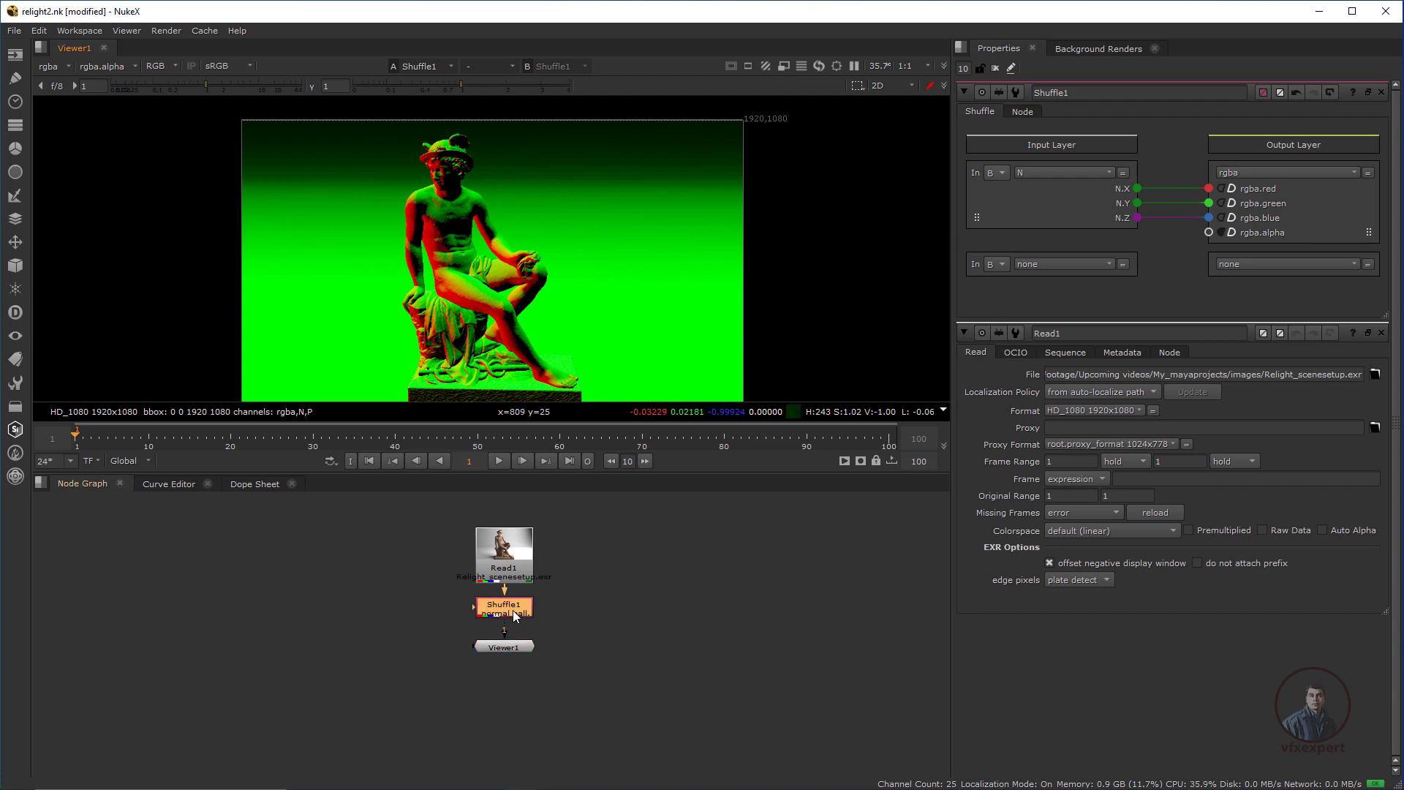
Move the normal pass Shuffle aside and paste a copy of it branching from Read1
left_click_drag(515, 616, 454, 603)
left_click(577, 612)
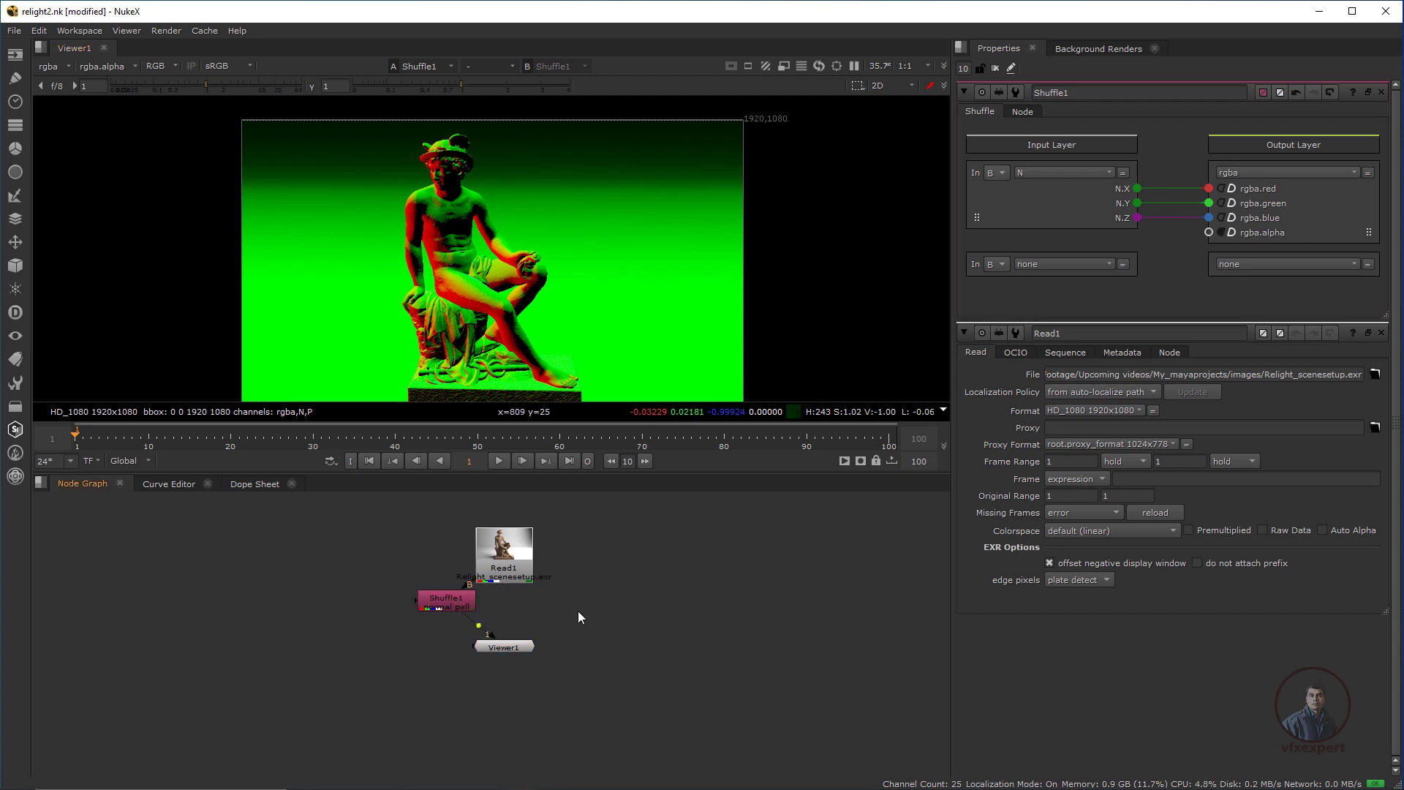
key("ctrl+v")
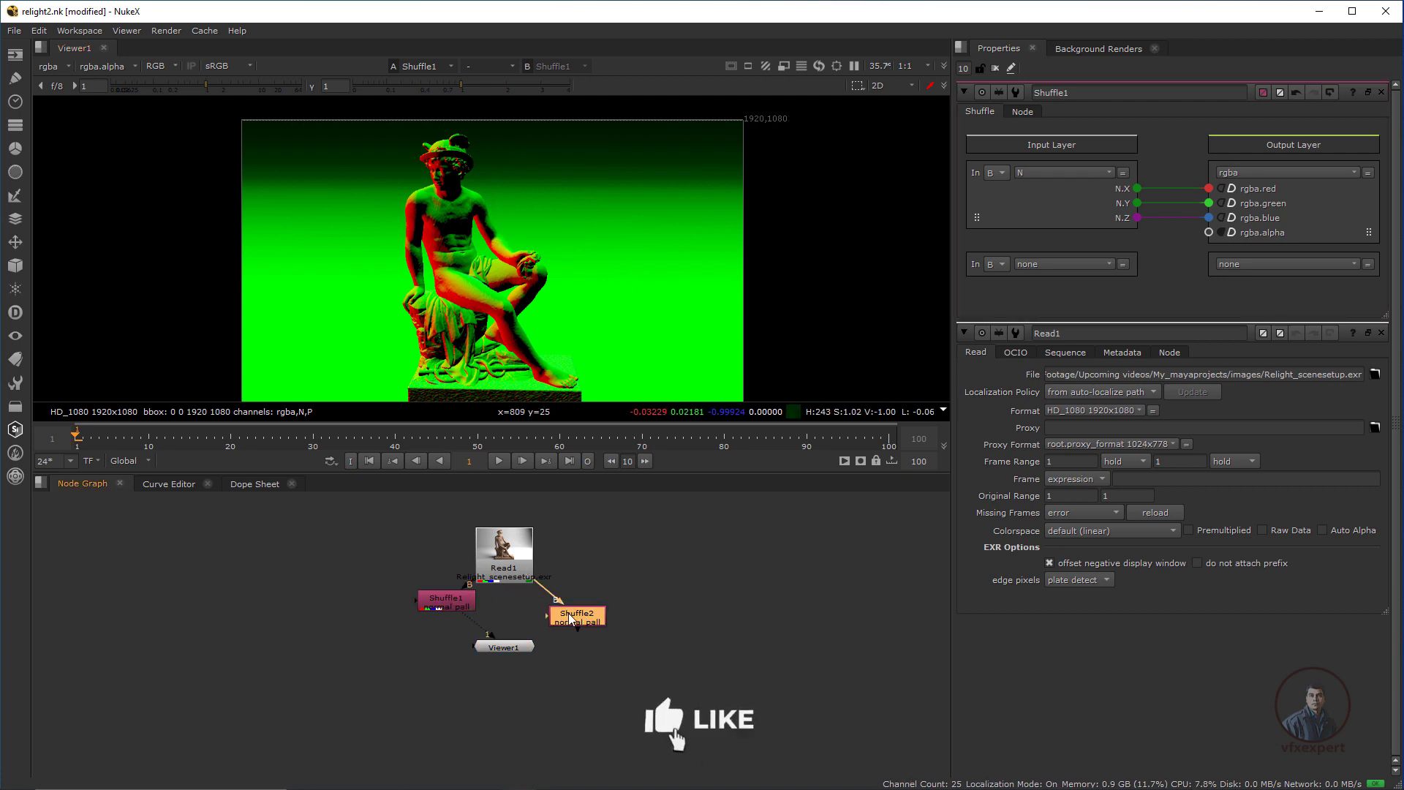
Label the copied Shuffle node "position pass" and set its input layer to P
double_click(570, 618)
left_click(1022, 111)
left_click_drag(1079, 134, 1027, 132)
type("position pa")
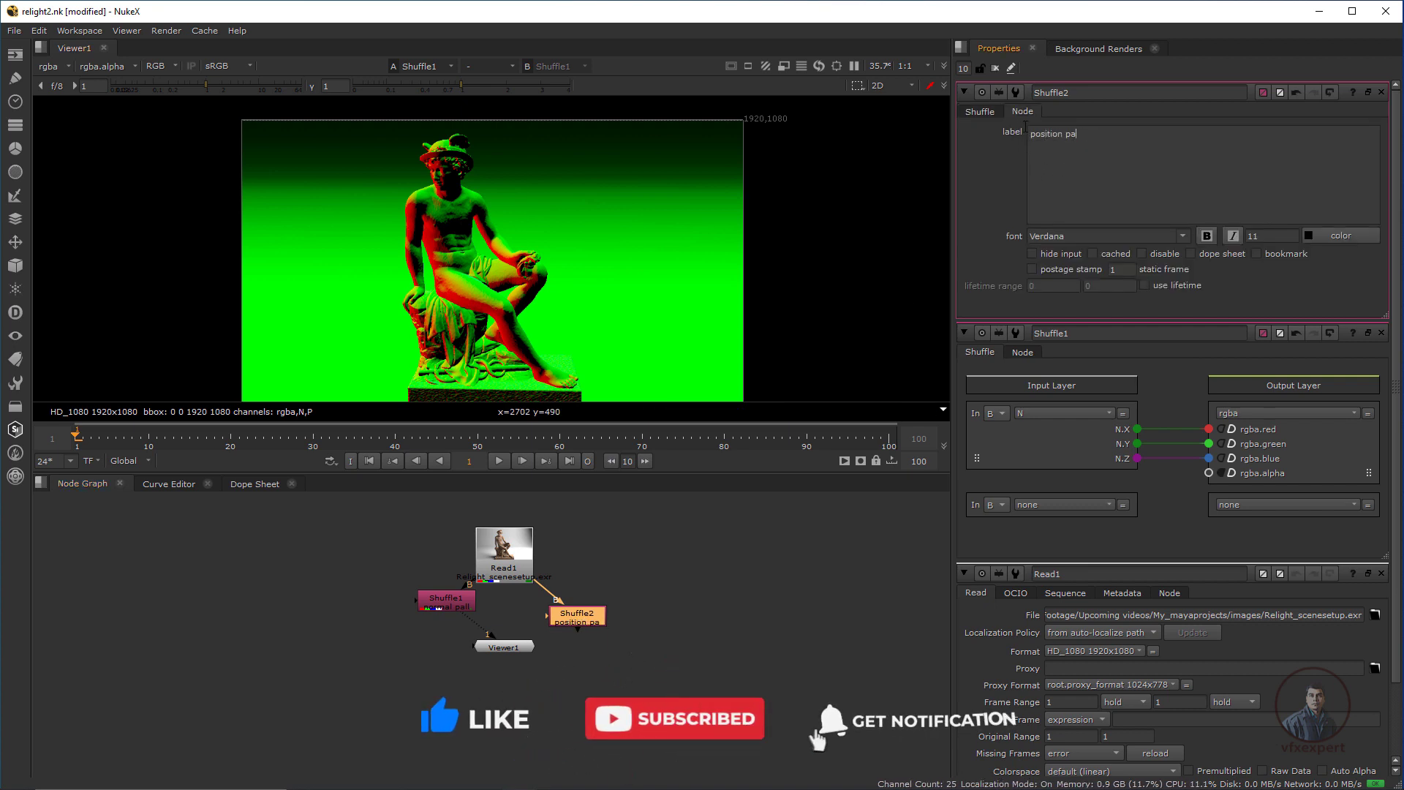
type("ss")
left_click(980, 112)
left_click(1064, 171)
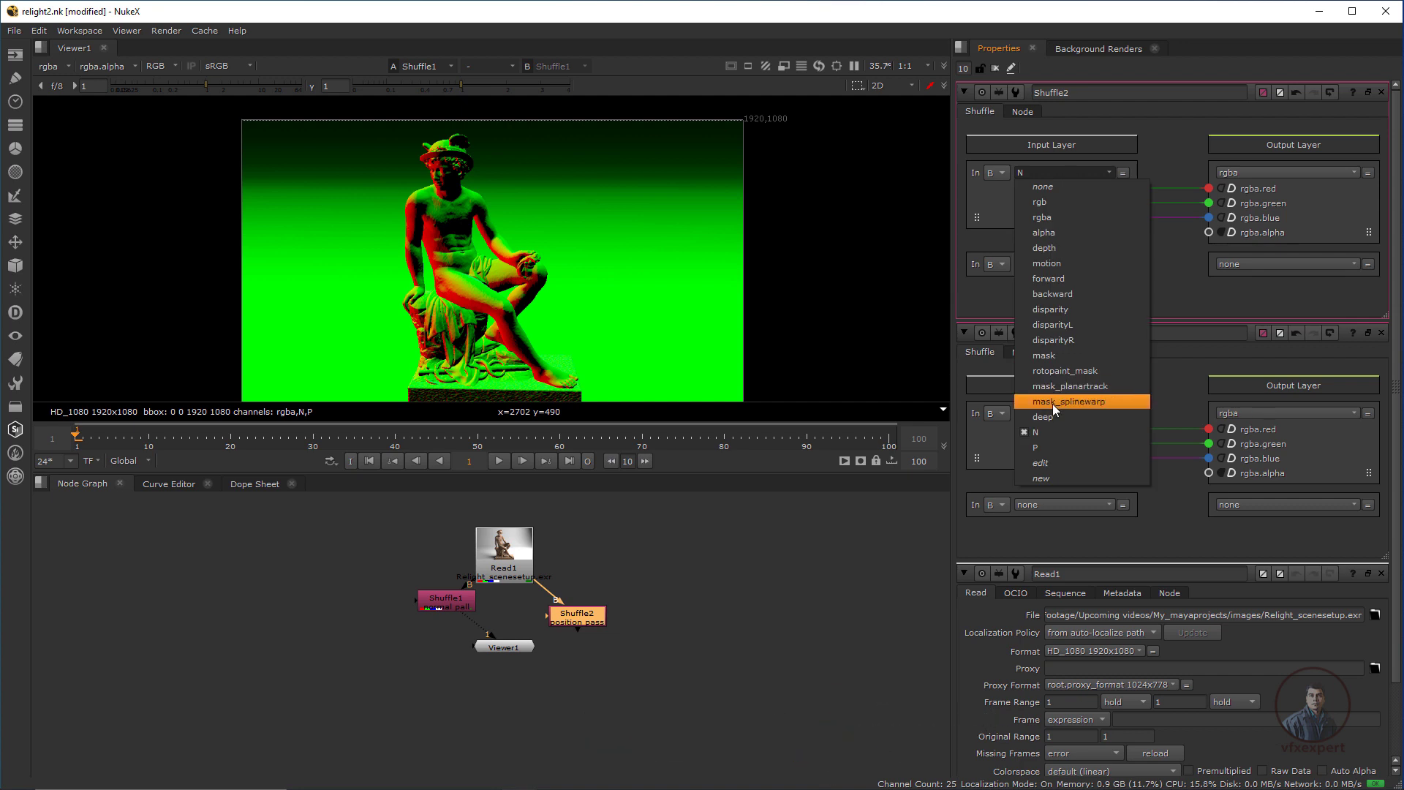
left_click(1042, 448)
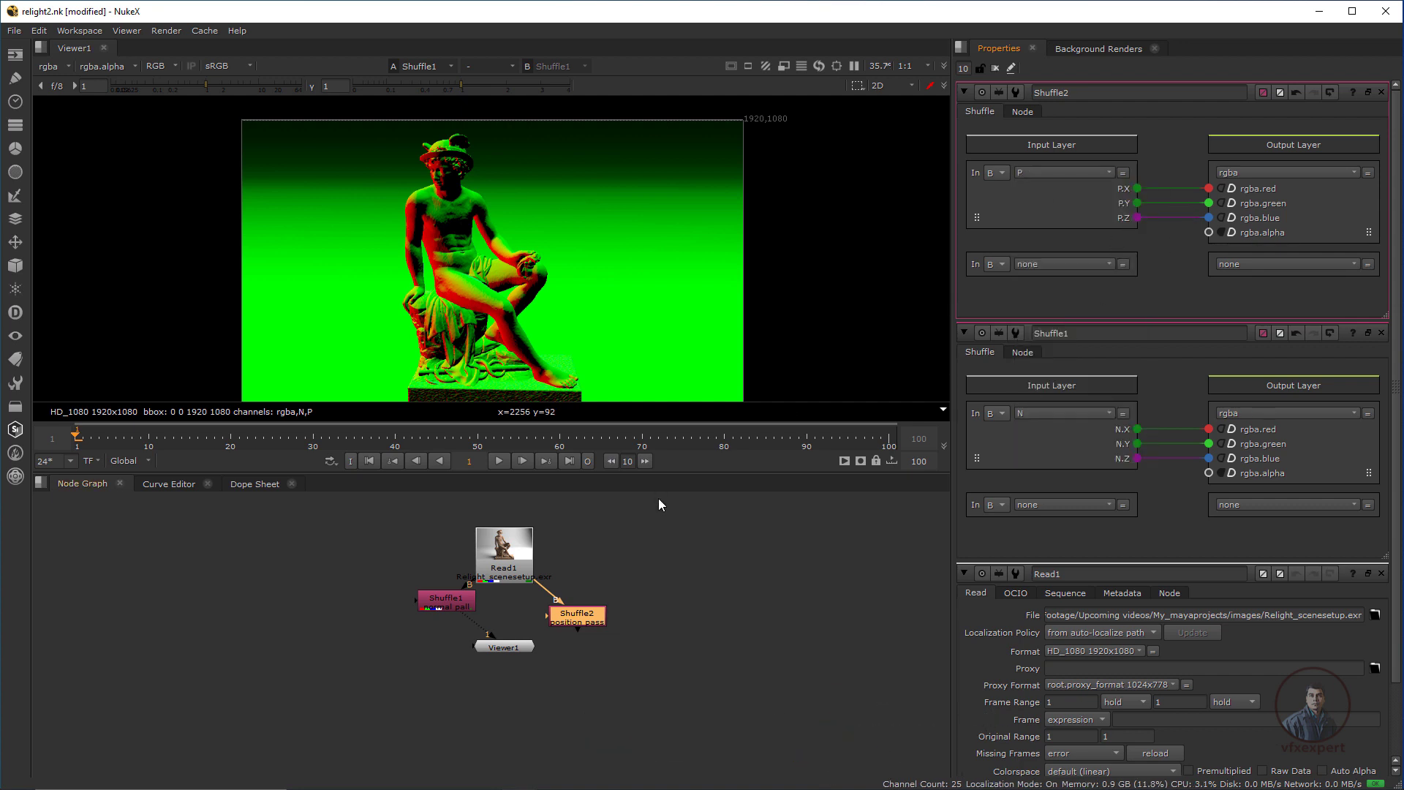
Compare the position pass, the normal pass and the original Read1 render in the viewer
left_click_drag(582, 609, 597, 605)
key("1")
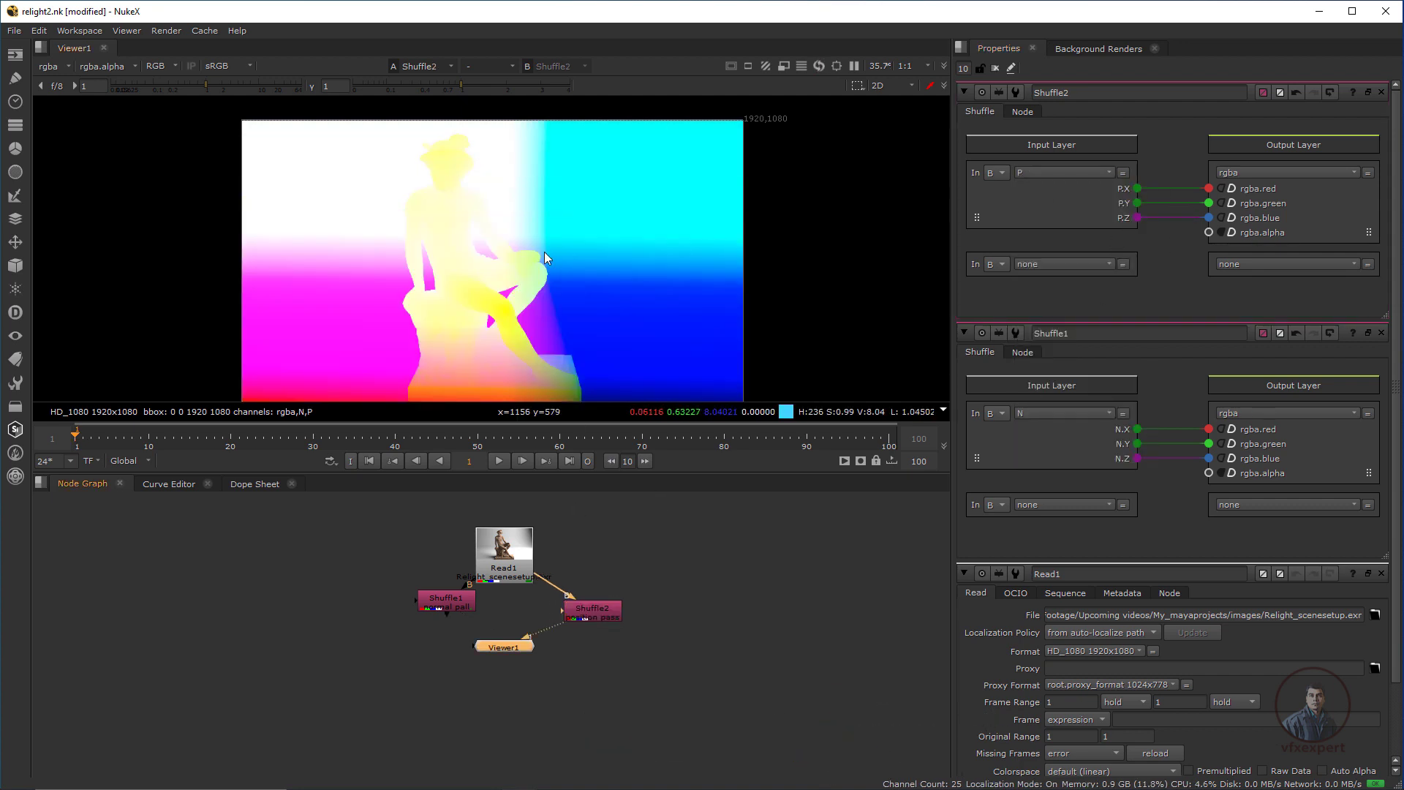
left_click(459, 603)
key("1")
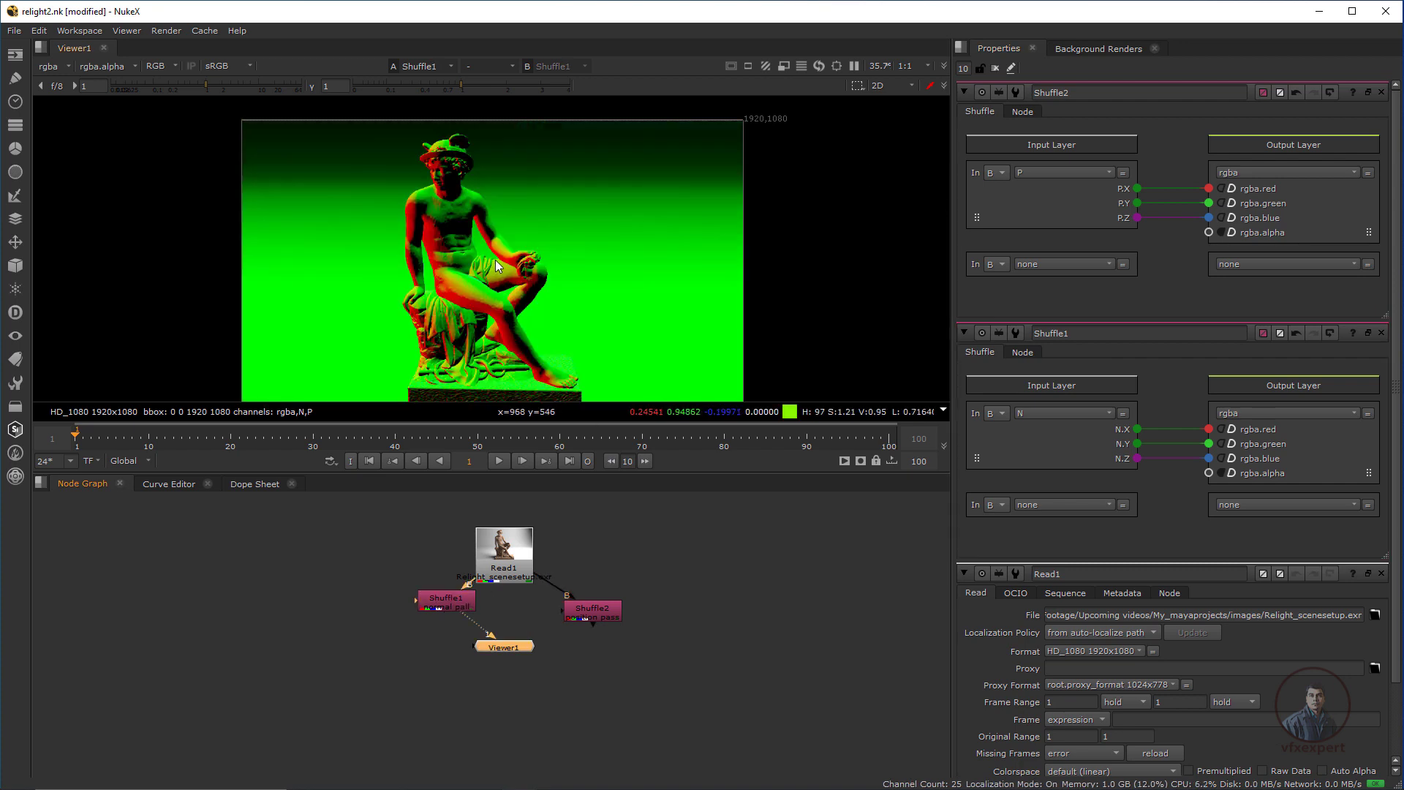
left_click(590, 613)
key("1")
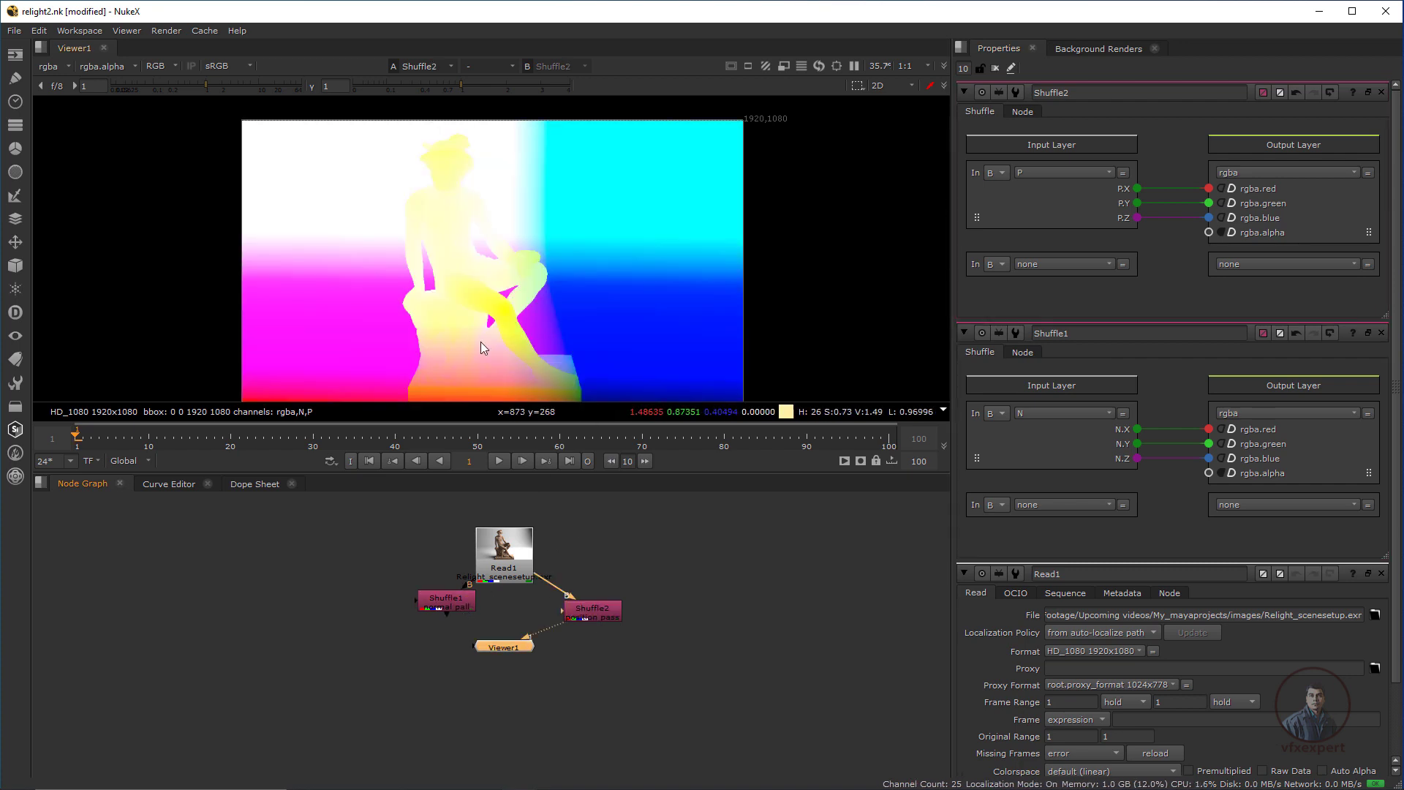
left_click(519, 559)
key("1")
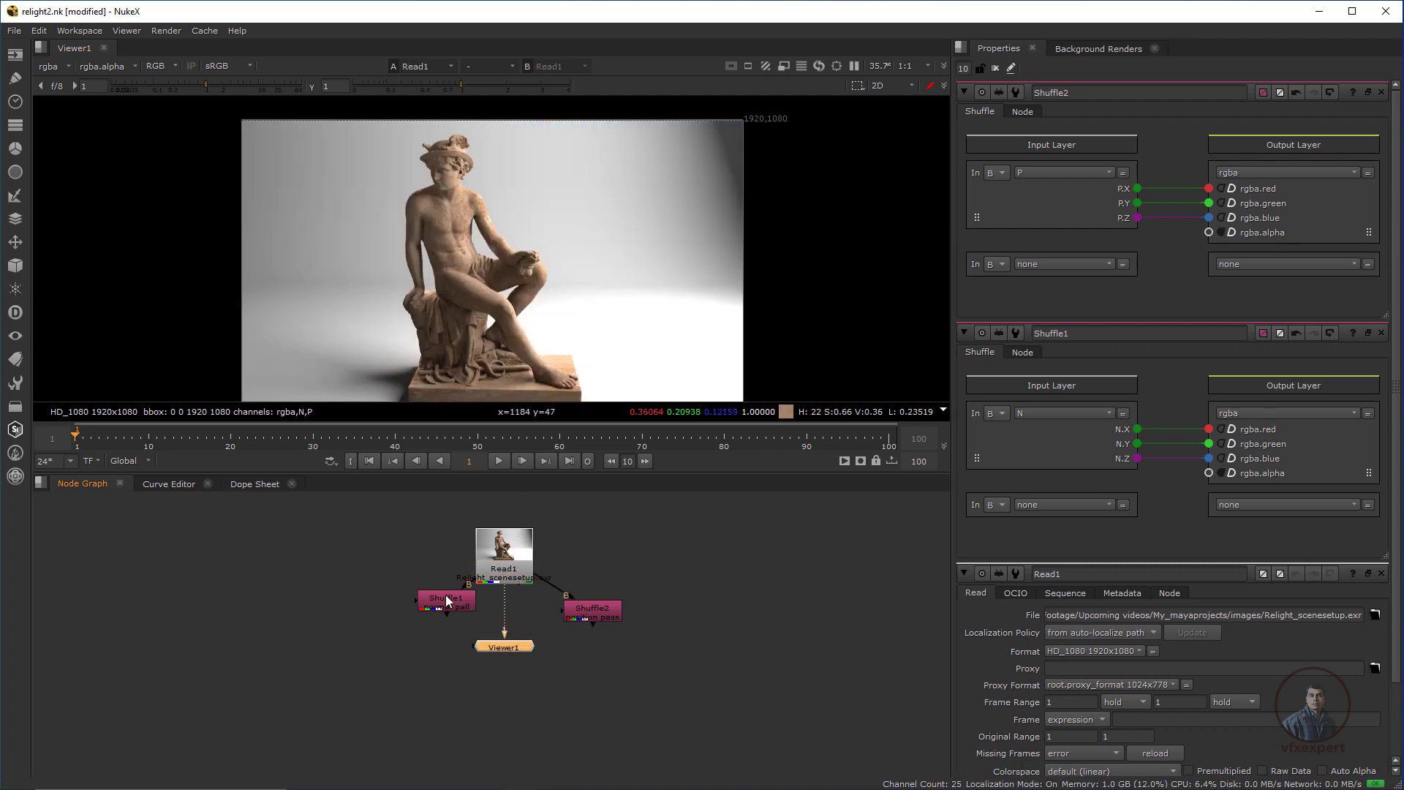
Delete both Shuffle nodes from the node graph
left_click_drag(519, 575, 513, 550)
left_click_drag(461, 600, 611, 555)
left_click_drag(680, 585, 691, 560)
left_click_drag(521, 545, 520, 578)
left_click_drag(746, 524, 562, 581)
key("Delete")
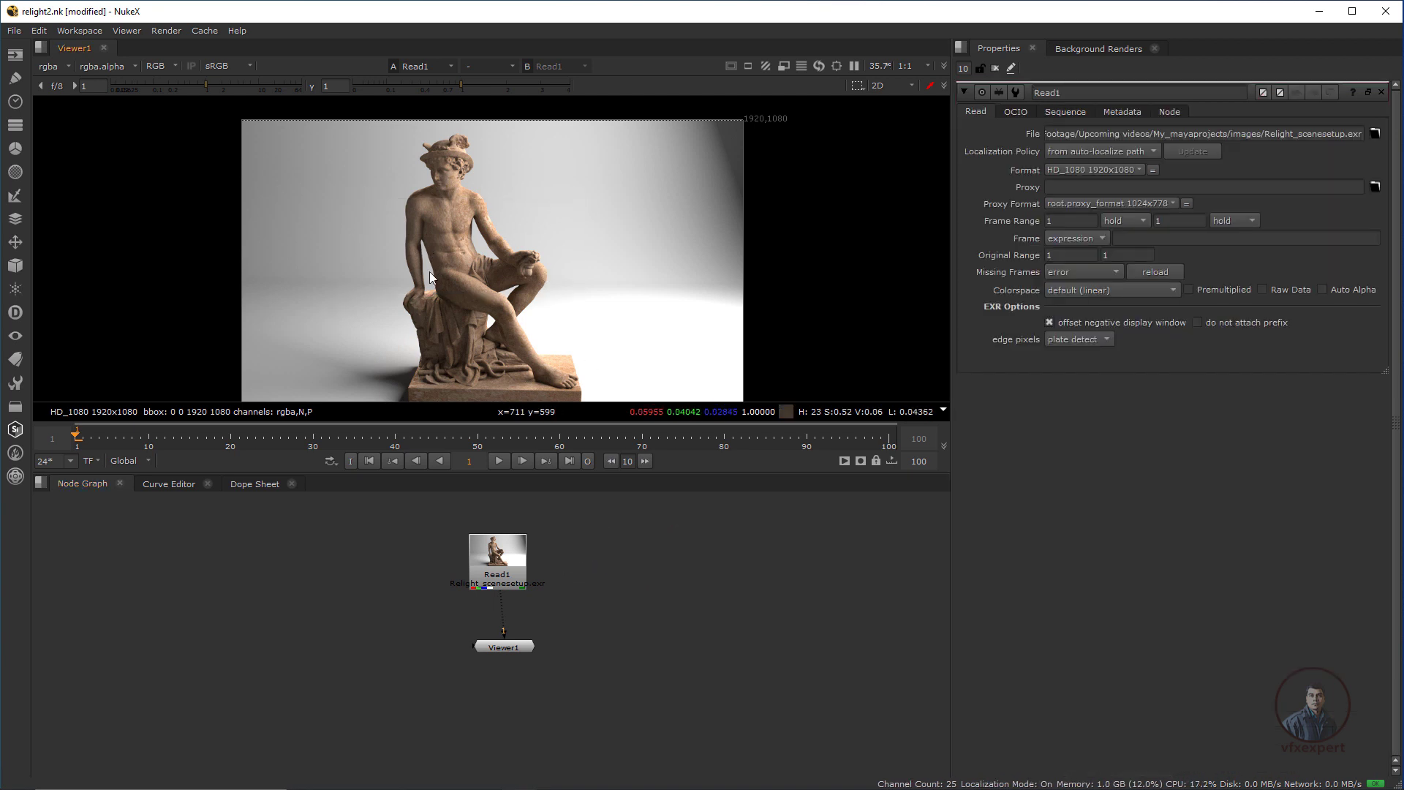
Space out Read1 and Viewer1 and add a PositionToPoints node fed by Read1
left_click_drag(487, 565, 493, 561)
left_click(511, 649)
left_click_drag(511, 652, 511, 672)
left_click(574, 647)
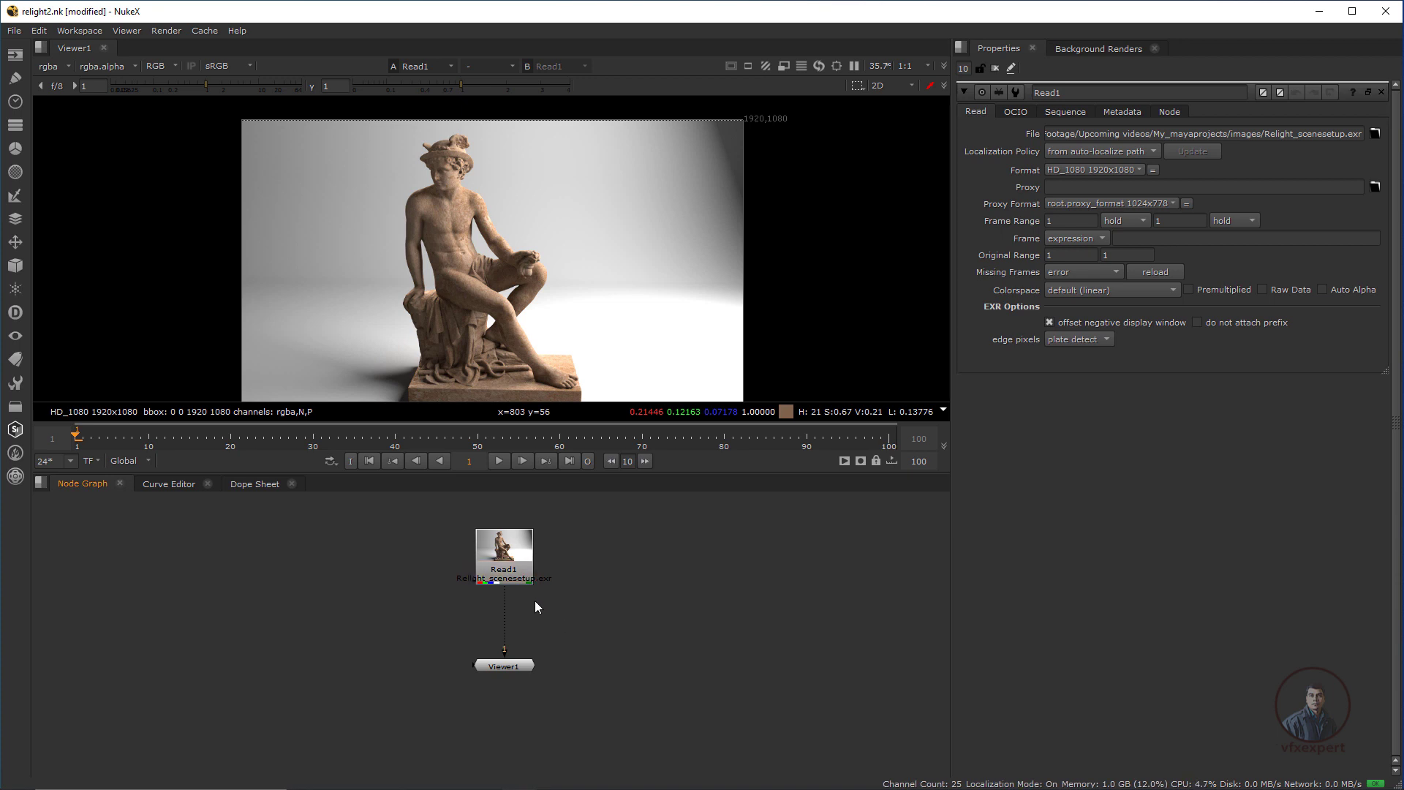
key("Tab")
type("position")
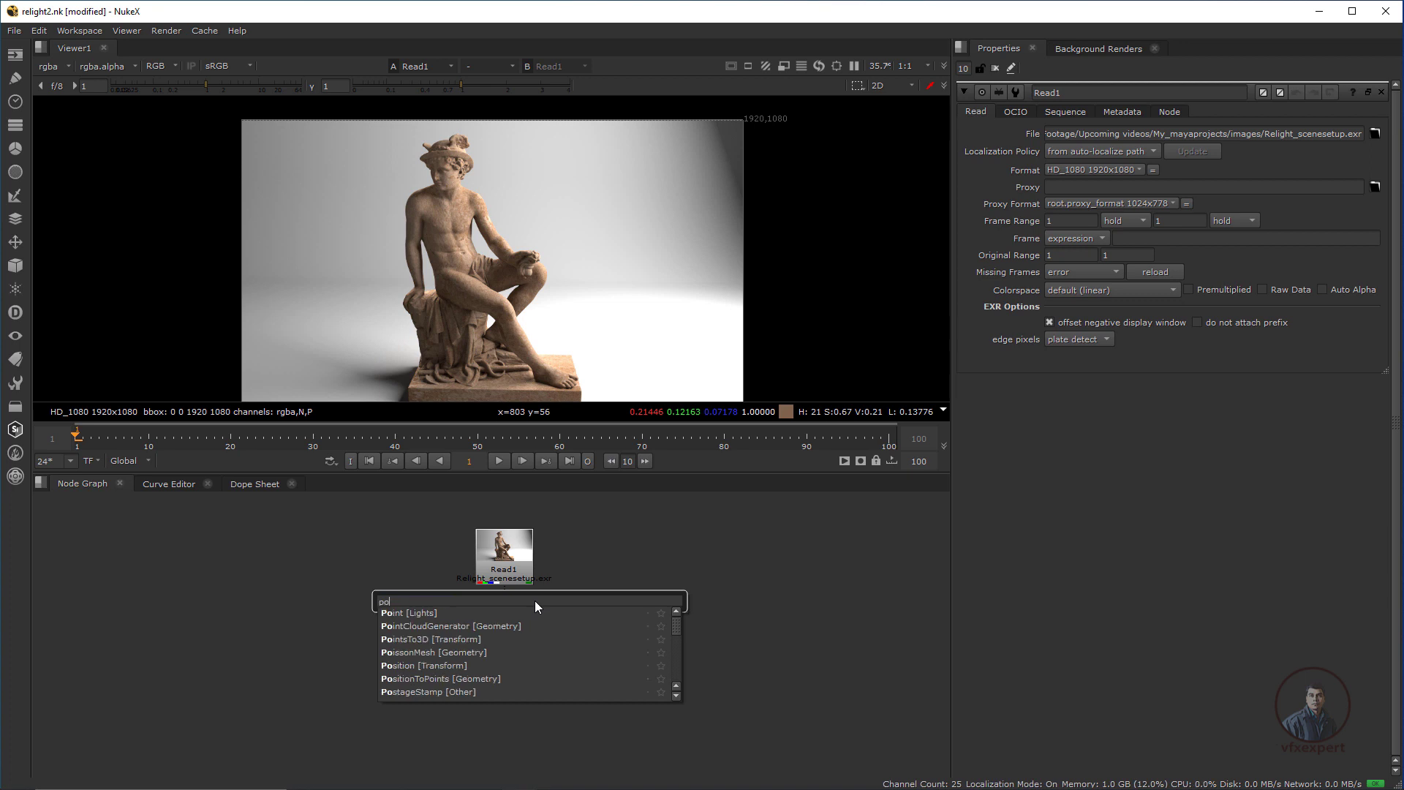
left_click(429, 627)
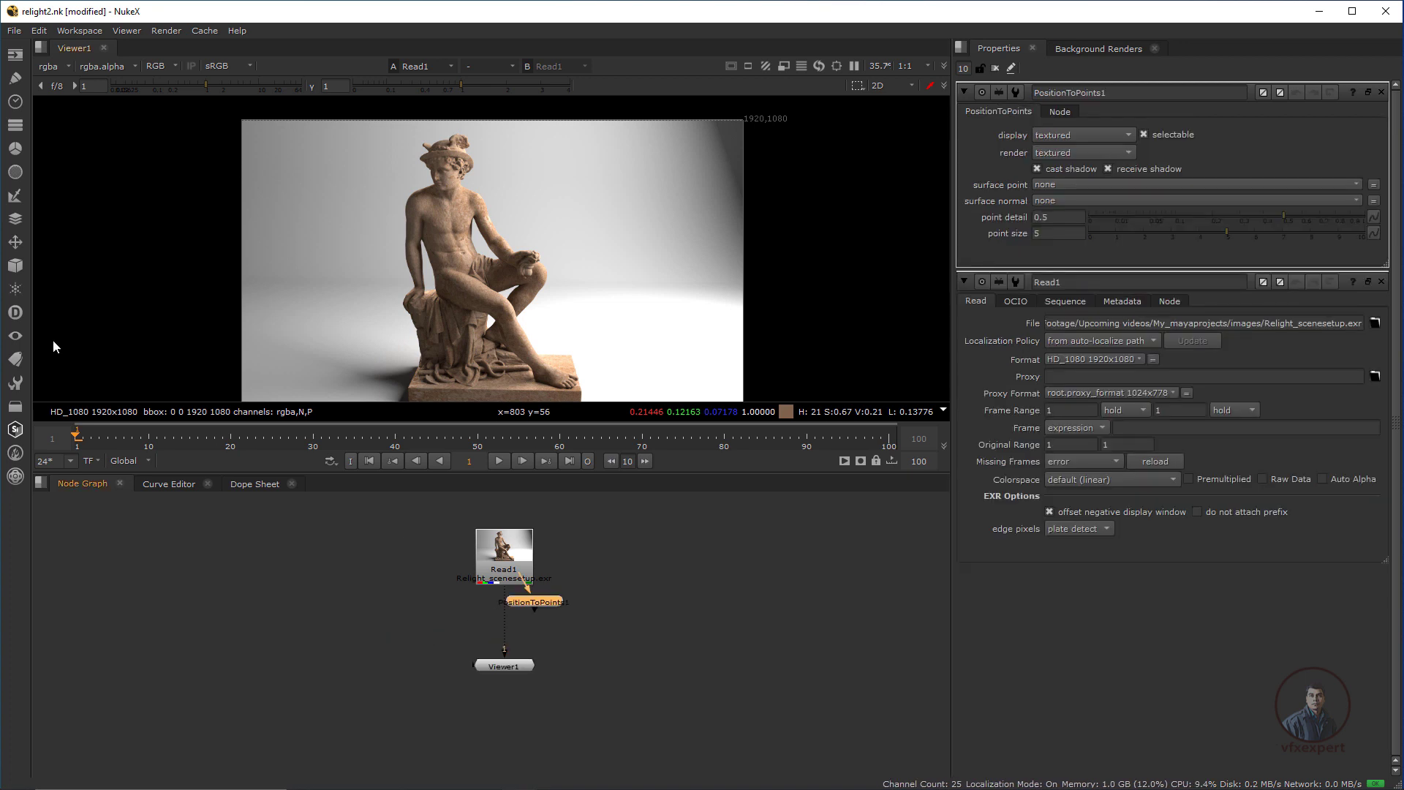
left_click(14, 265)
mouse_move(60, 294)
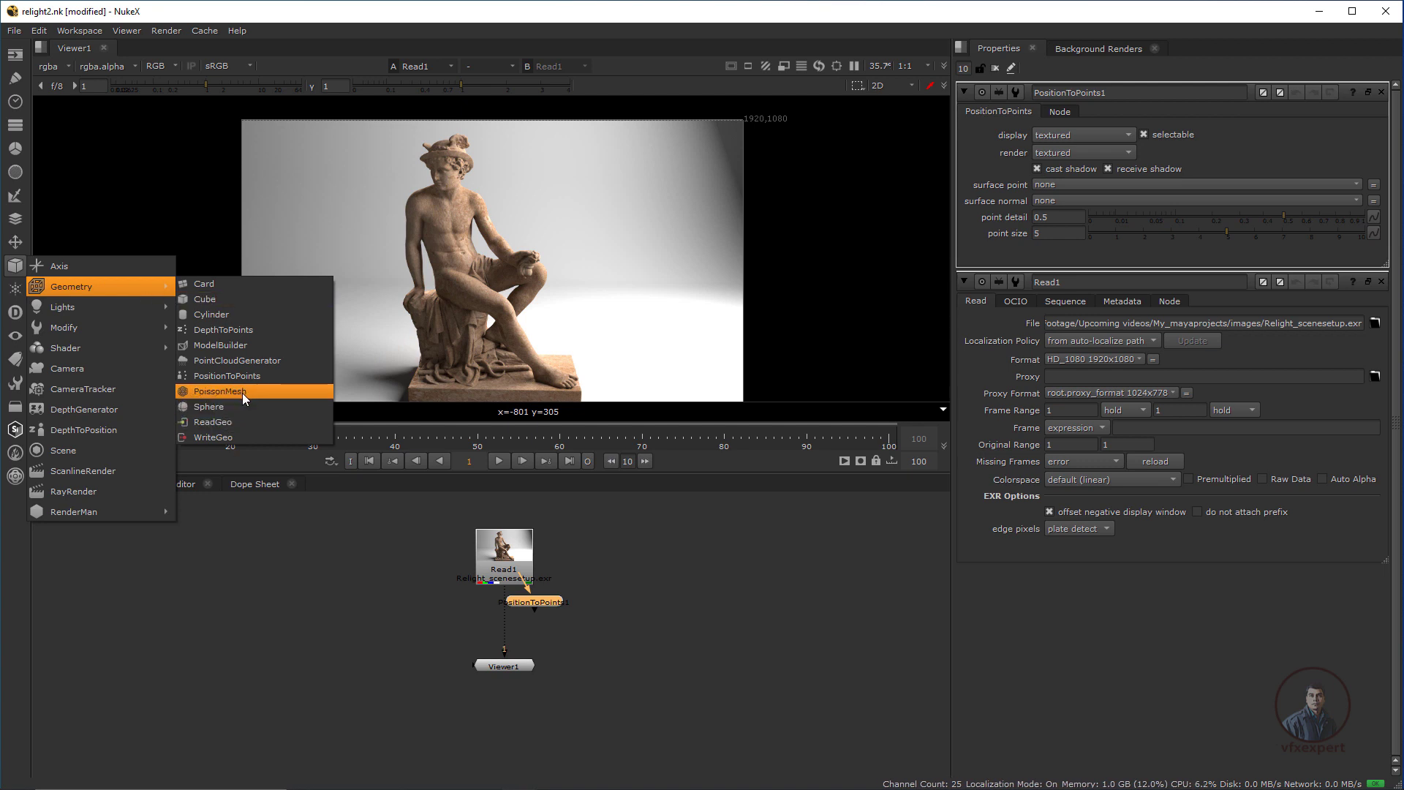
left_click(368, 664)
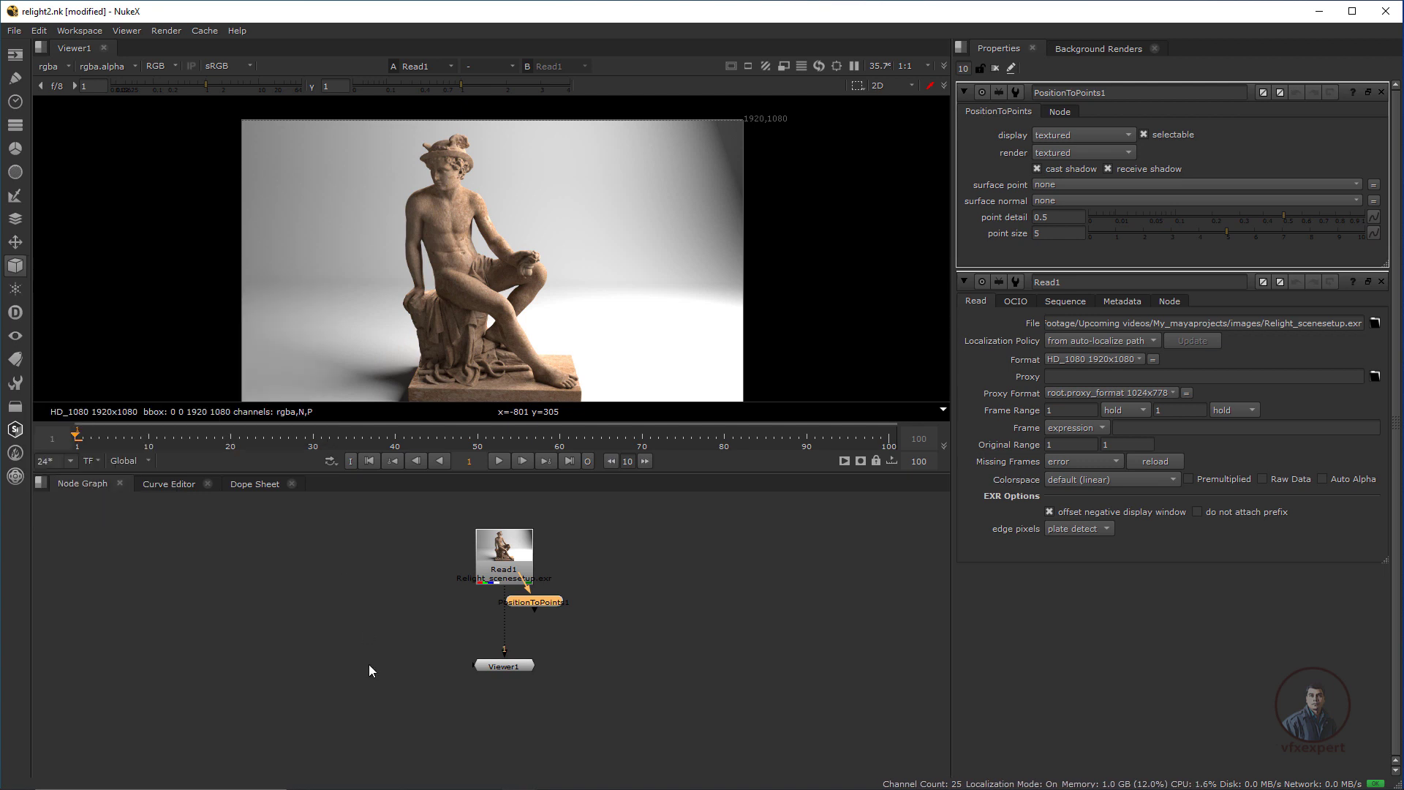
Place PositionToPoints1 between Read1 and Viewer1, with surface normal set to N and surface point set to P
left_click(535, 611)
left_click_drag(510, 622, 508, 627)
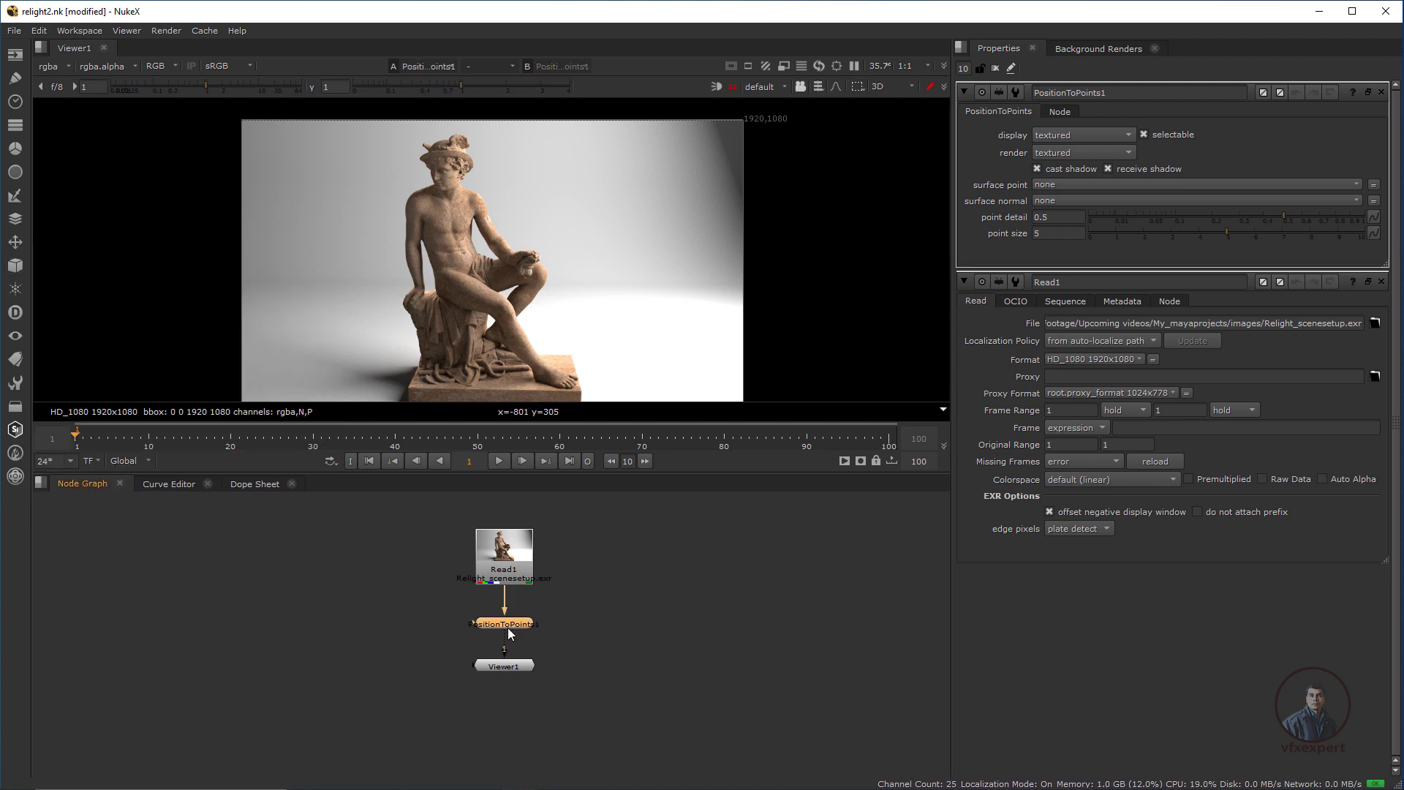
left_click(1041, 199)
left_click(1064, 459)
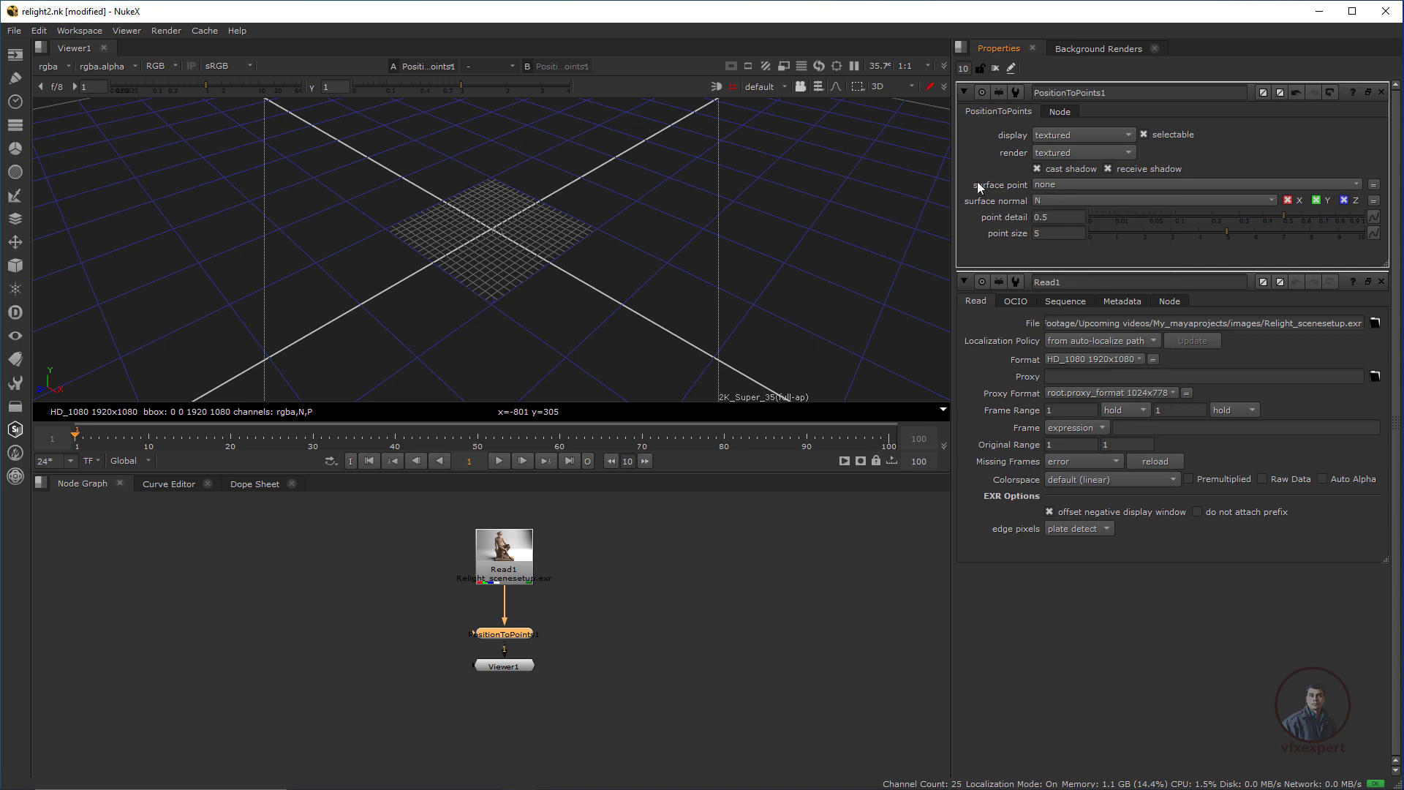
left_click(1063, 185)
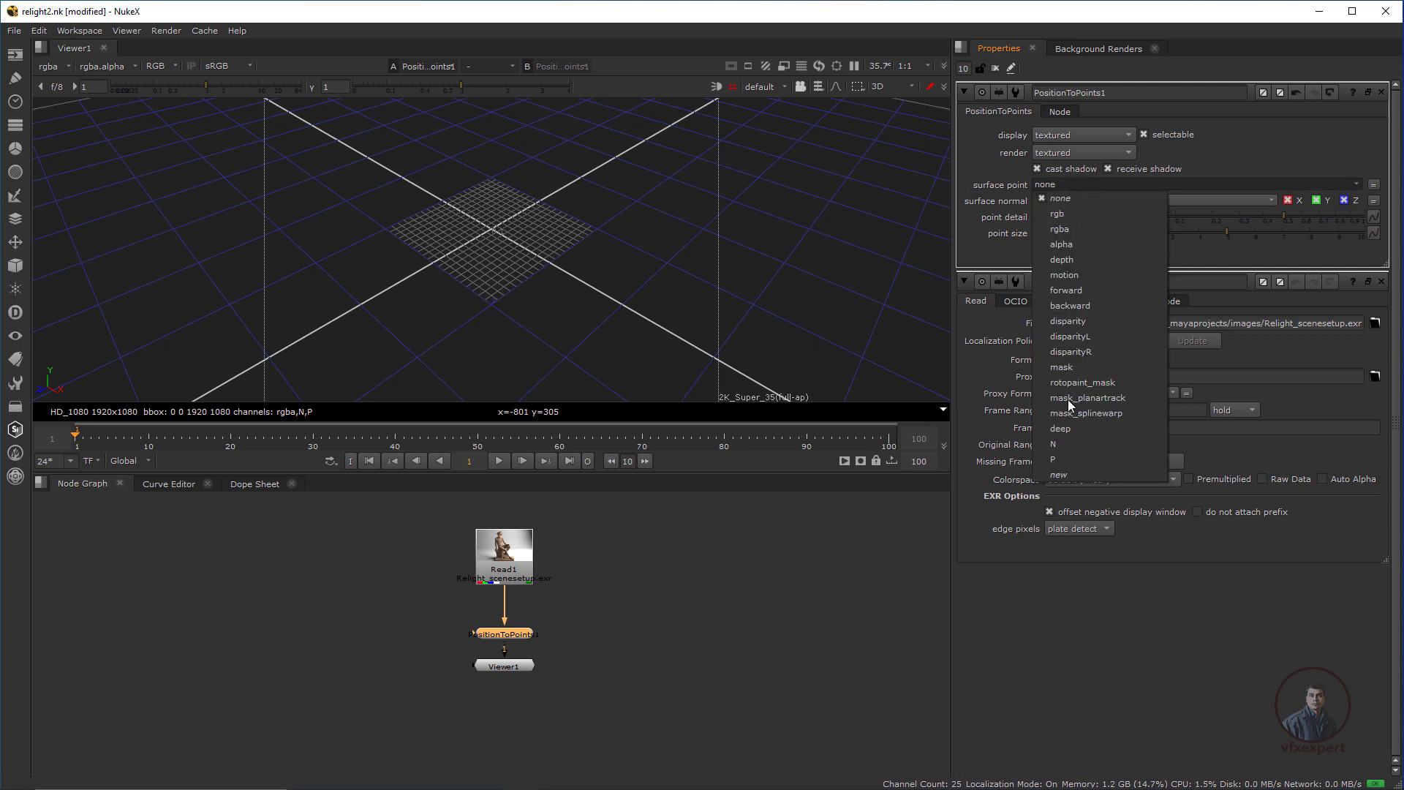
left_click(1068, 459)
left_click(550, 276)
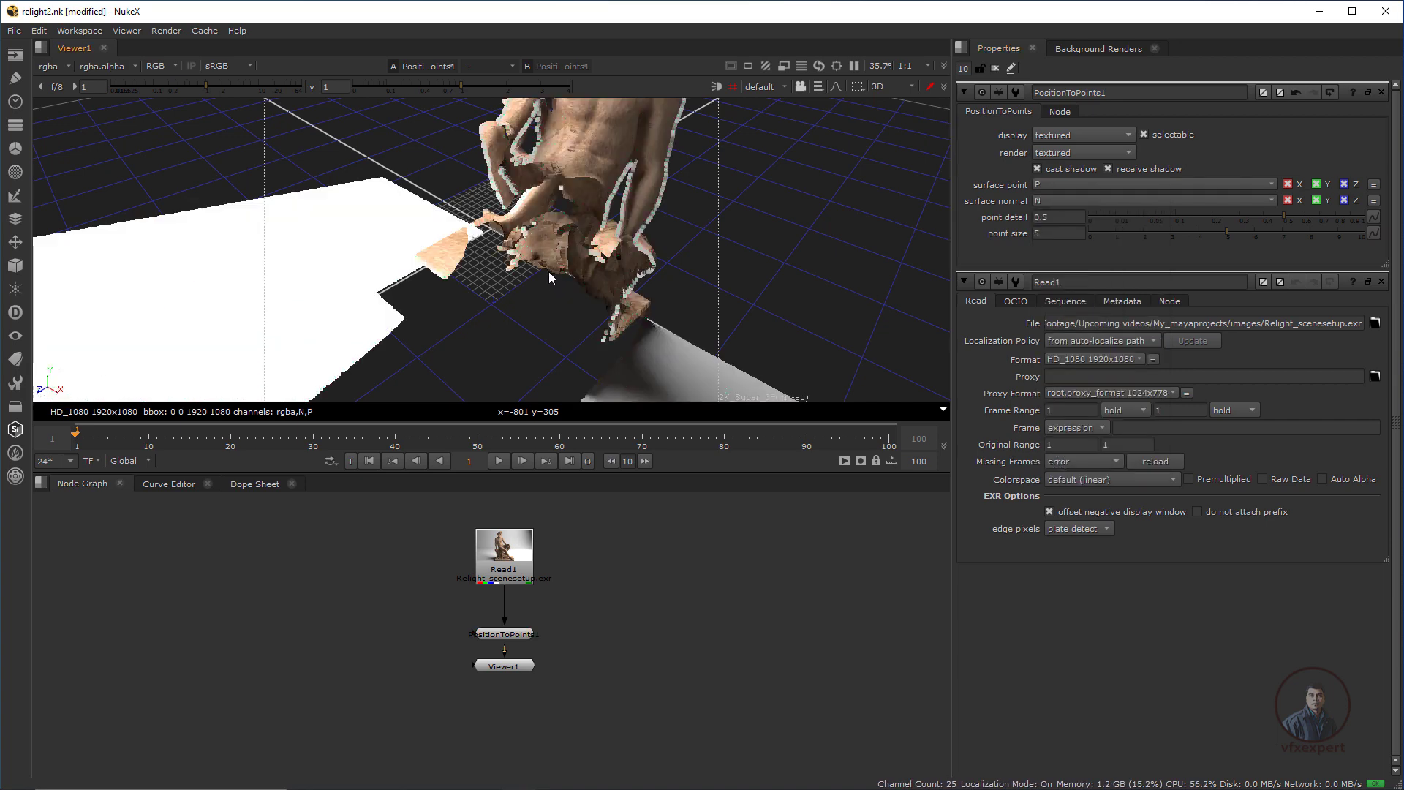
left_click_drag(648, 316, 463, 279, "ctrl")
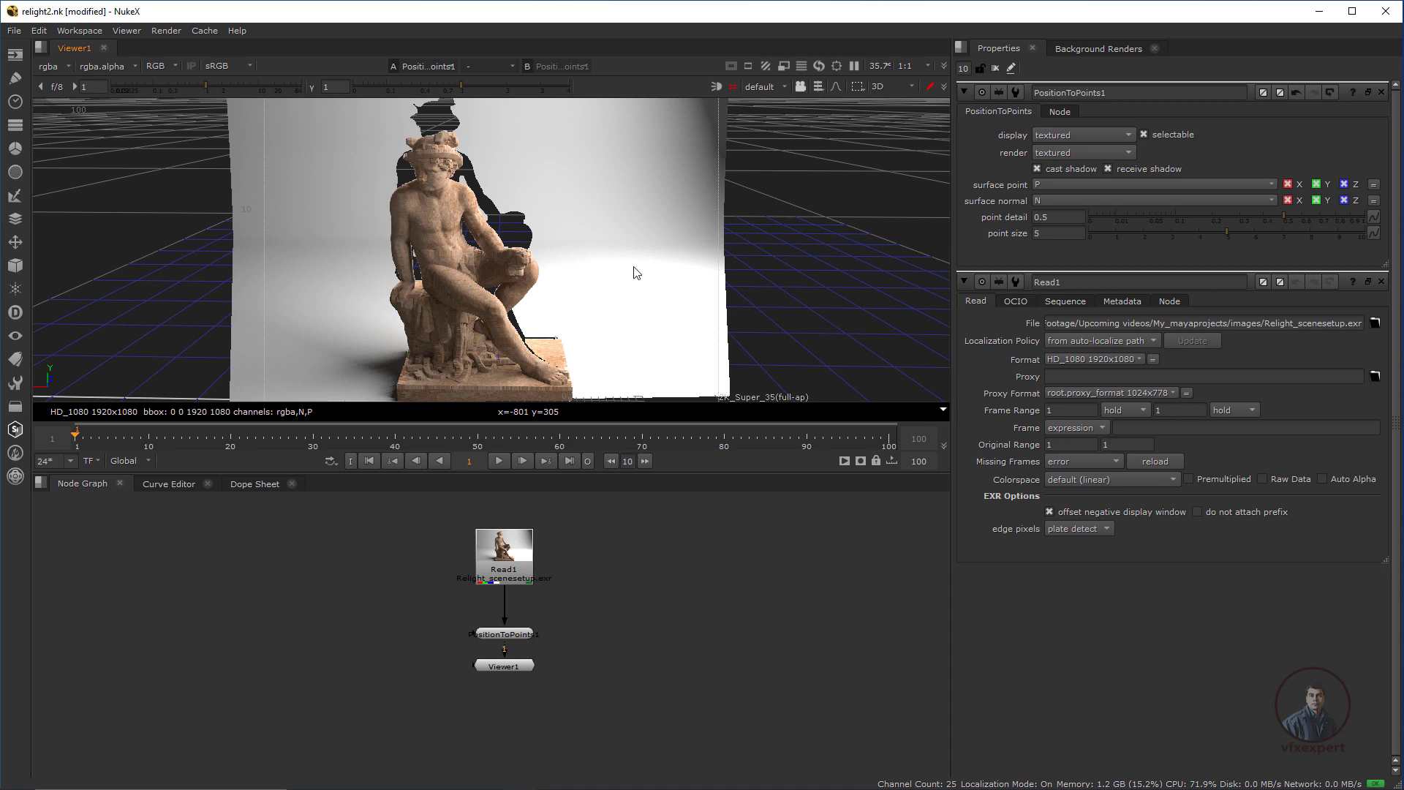
left_click_drag(633, 295, 585, 315, "ctrl")
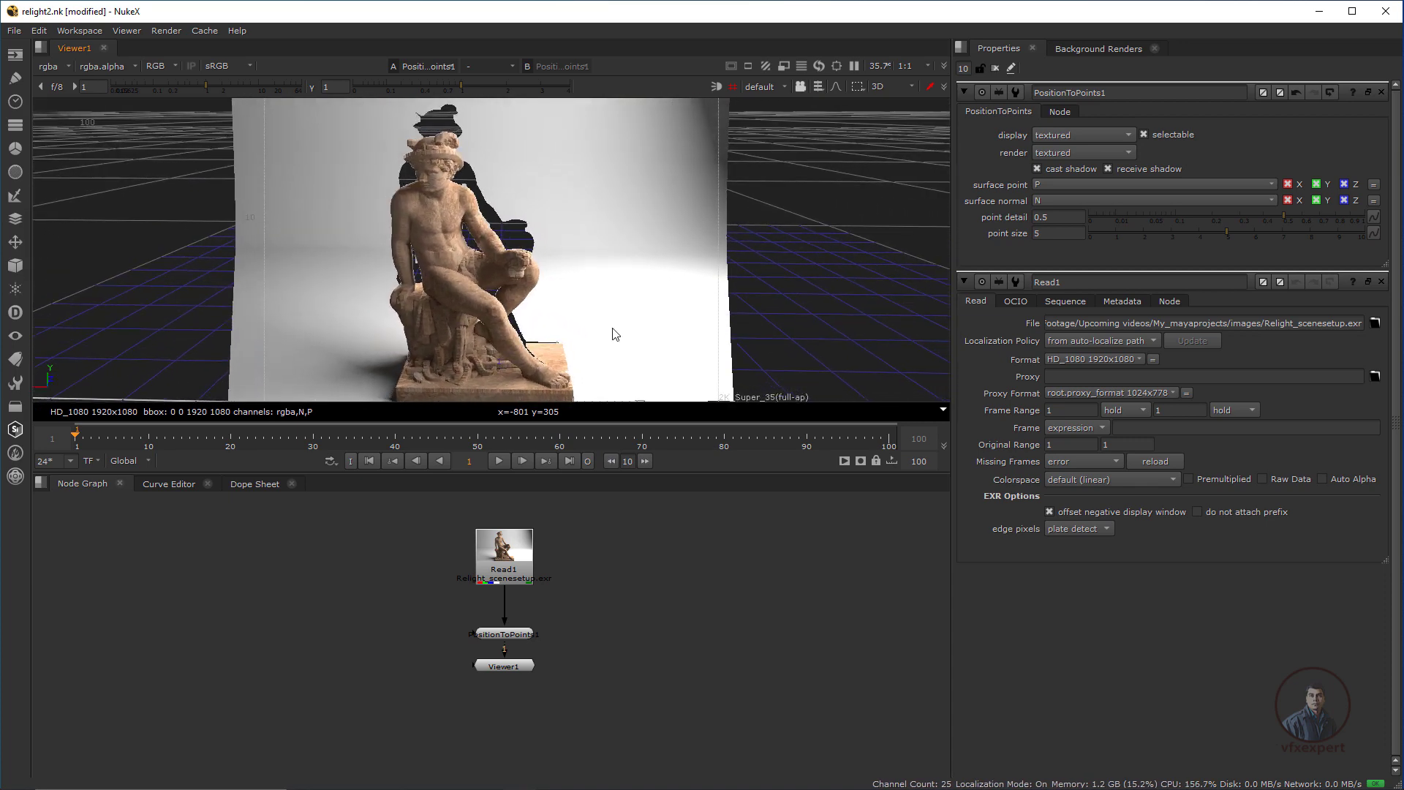
Add a Scene node beside the tree and connect its input to PositionToPoints1
left_click_drag(503, 634, 504, 621)
left_click_drag(499, 670, 502, 682)
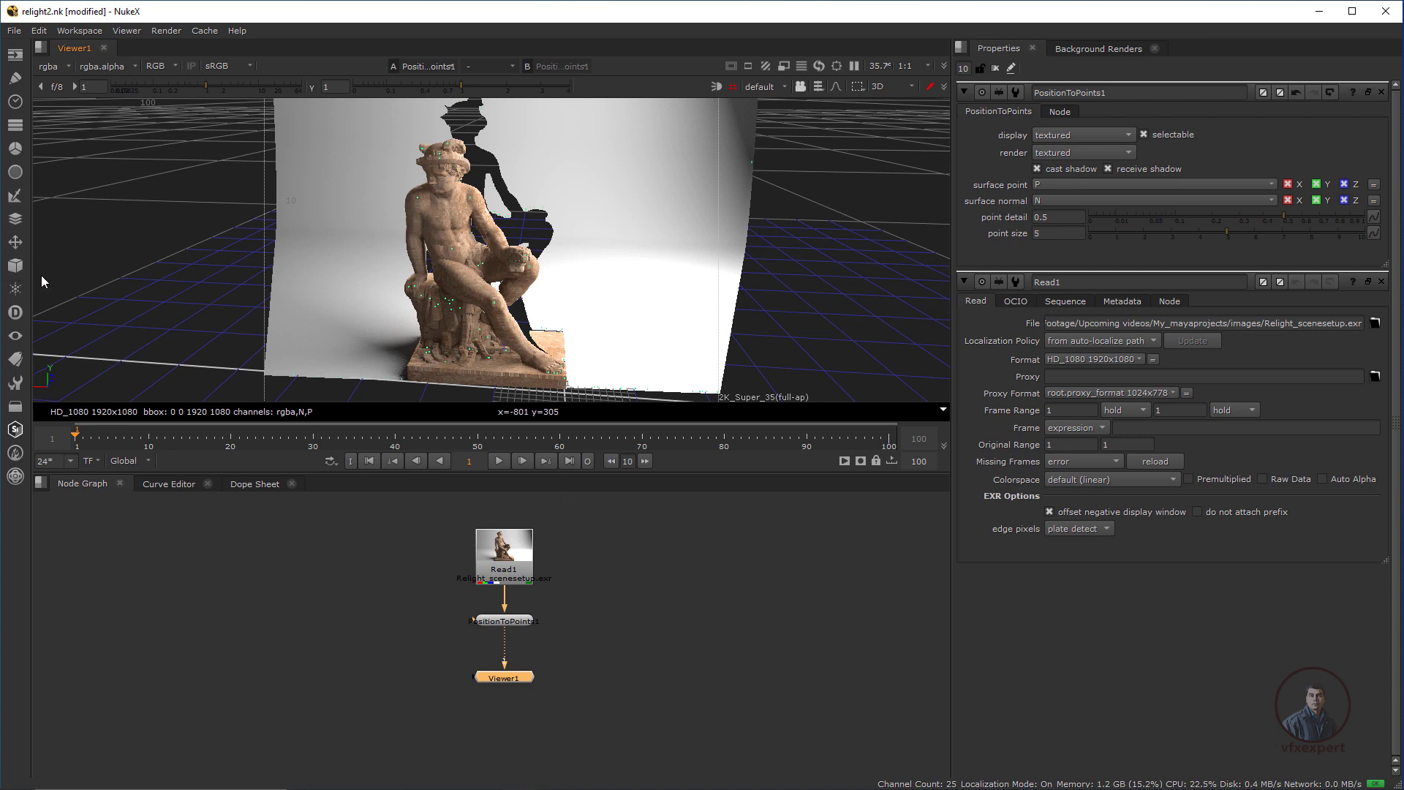
left_click(14, 266)
left_click(59, 450)
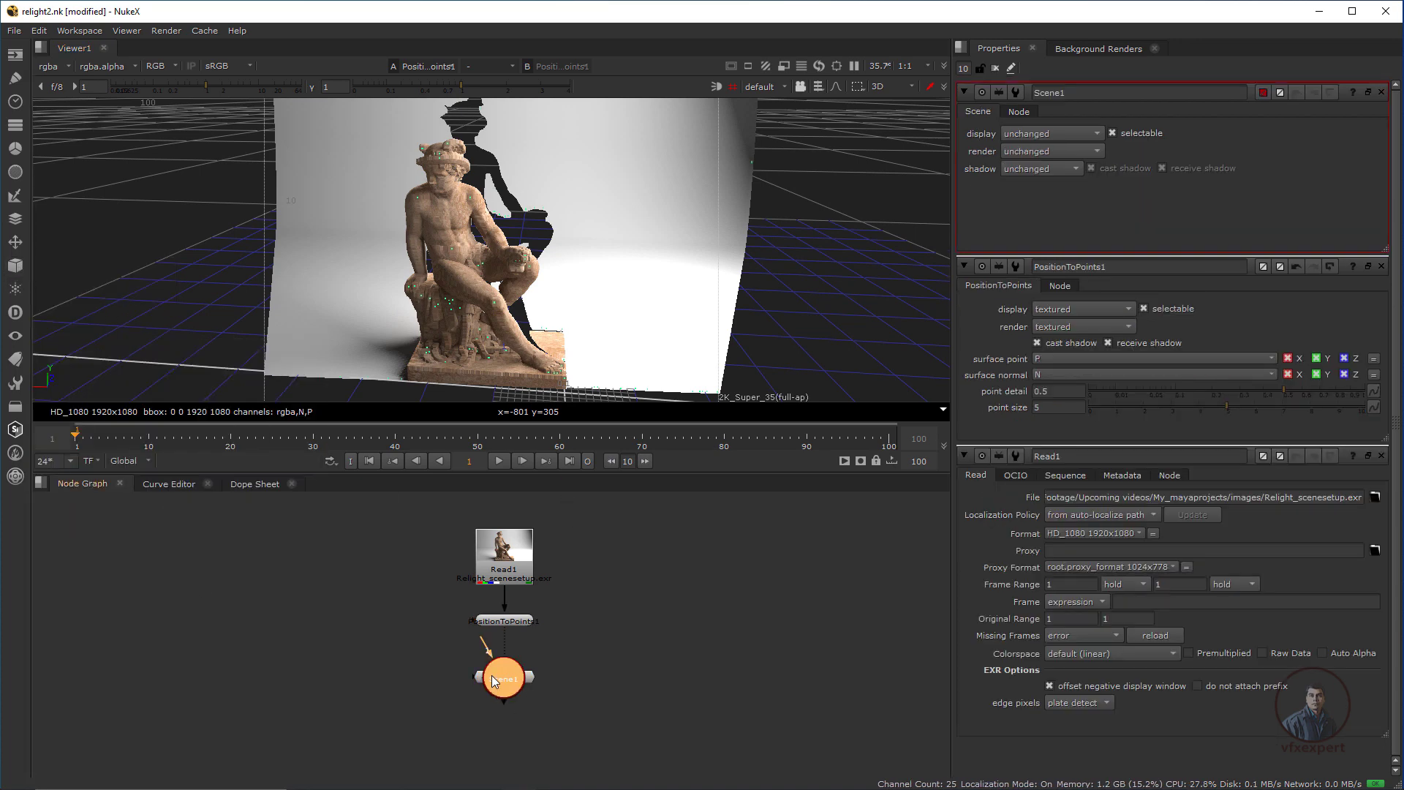
left_click_drag(512, 669, 544, 640)
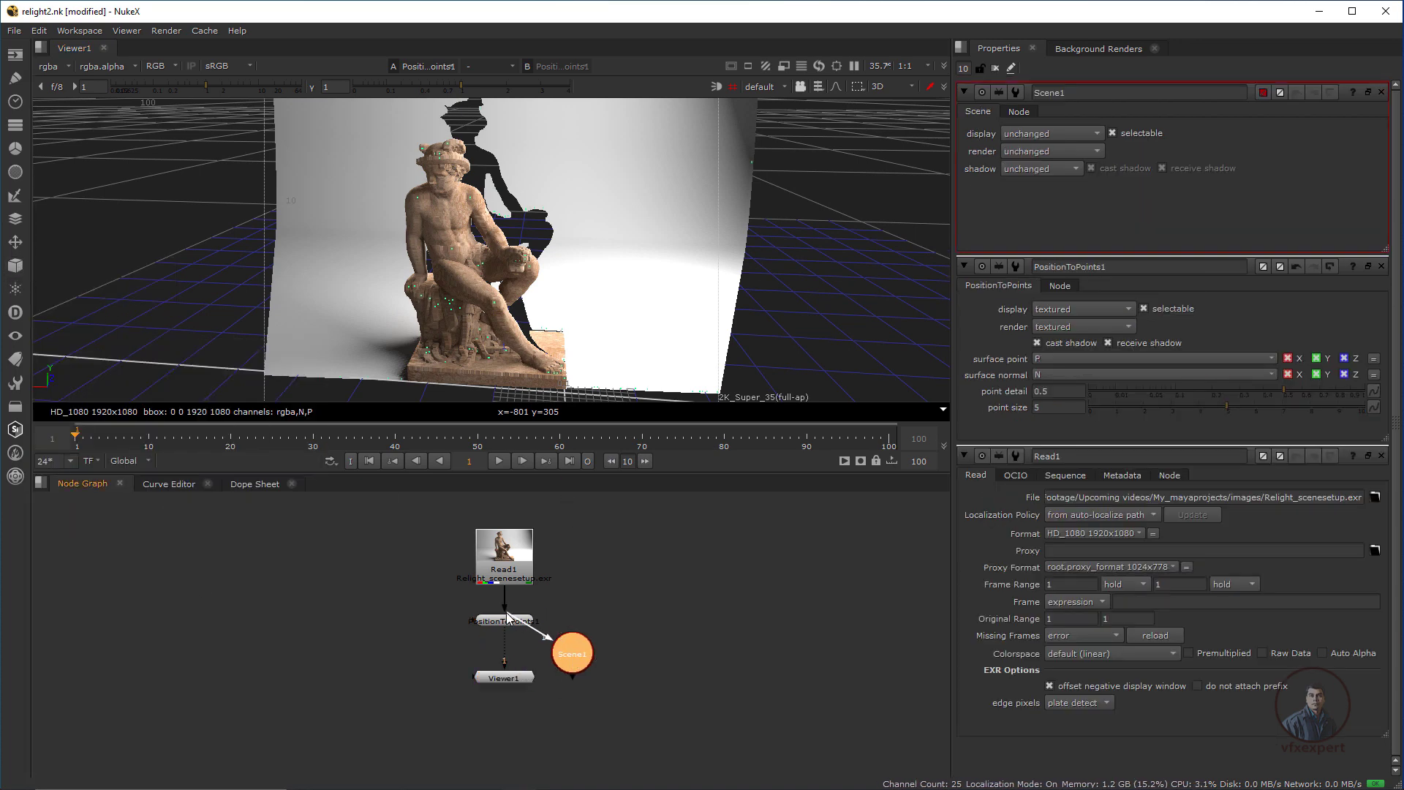
left_click(599, 621)
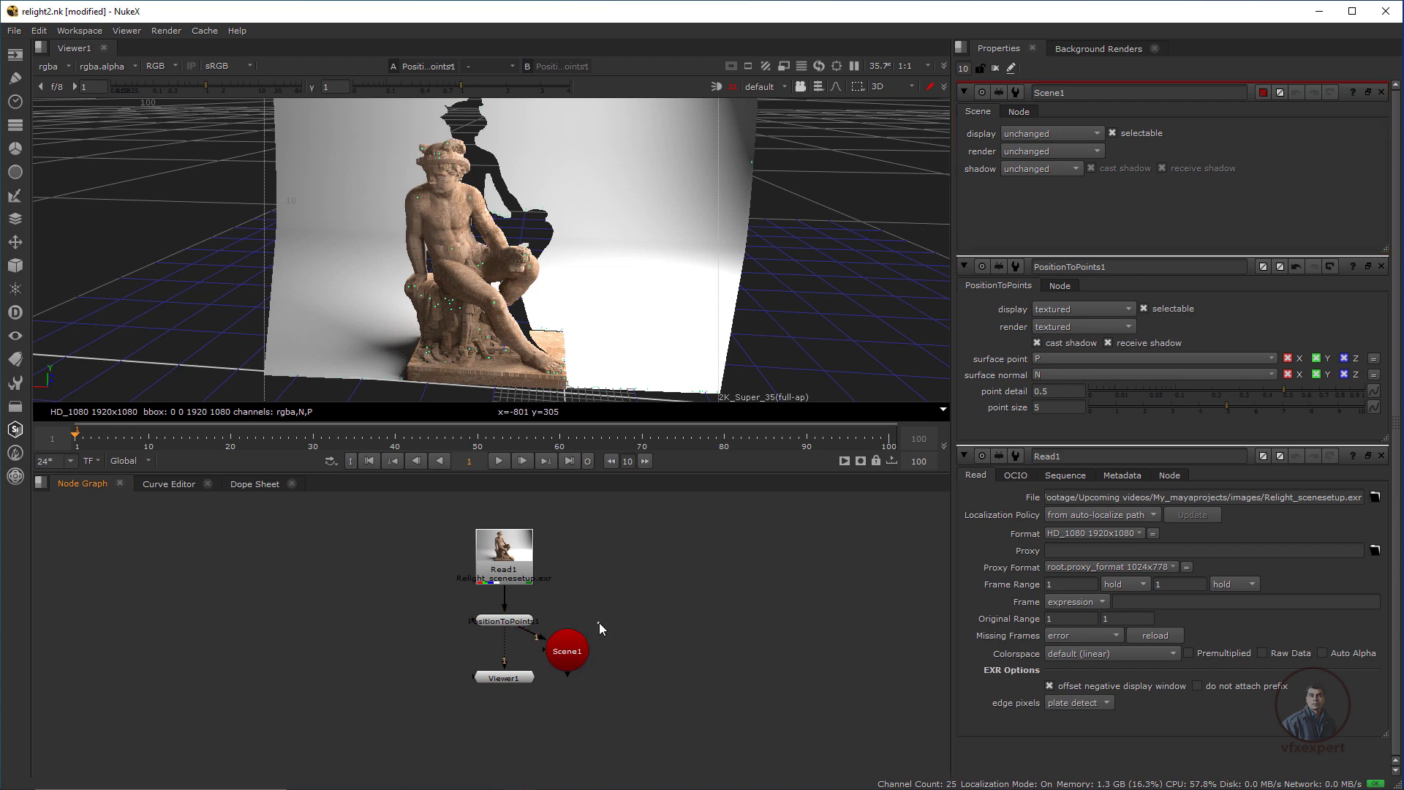
Add a point Light node and connect it to Scene1
left_click(15, 266)
mouse_move(51, 308)
left_click(205, 308)
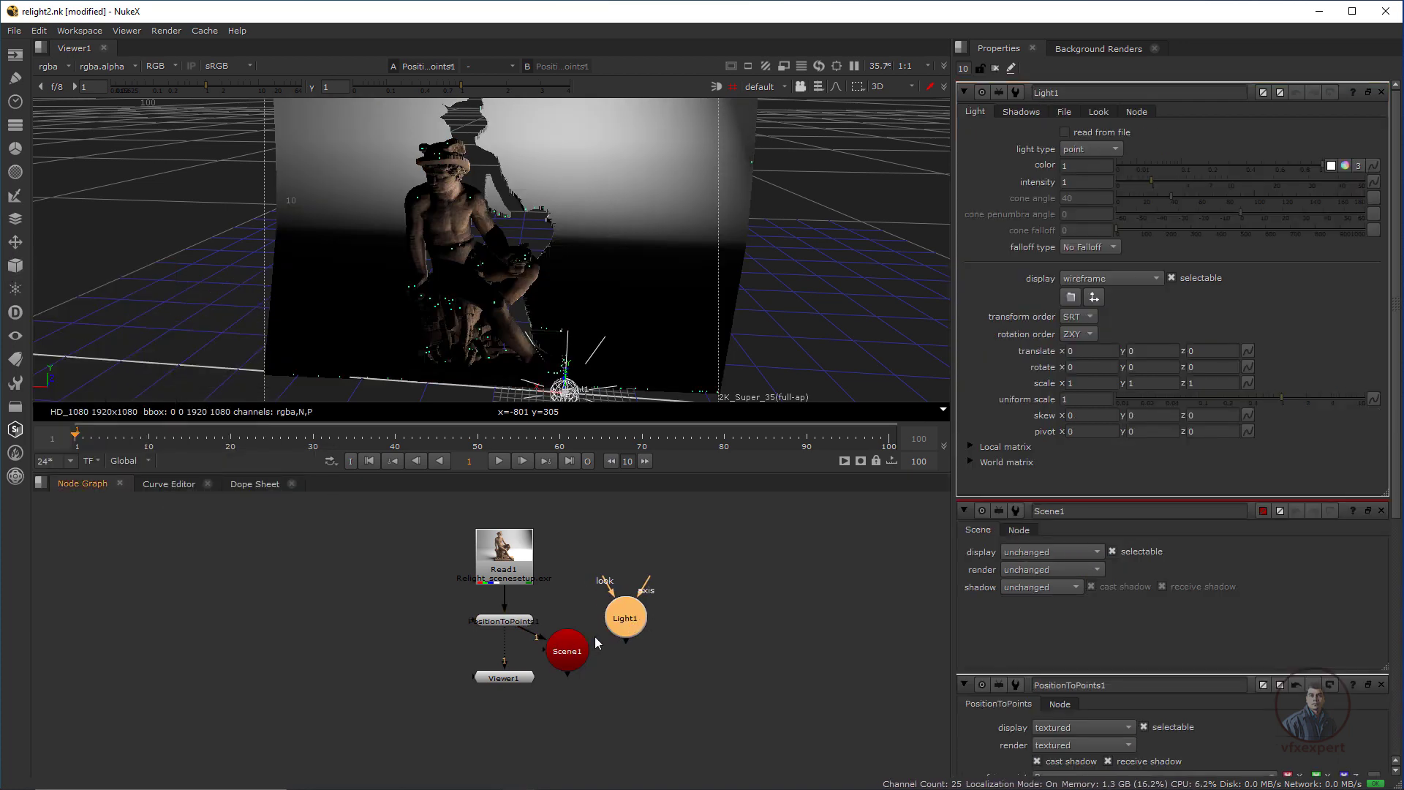
left_click_drag(623, 642, 577, 649)
left_click_drag(630, 275, 500, 245, "ctrl")
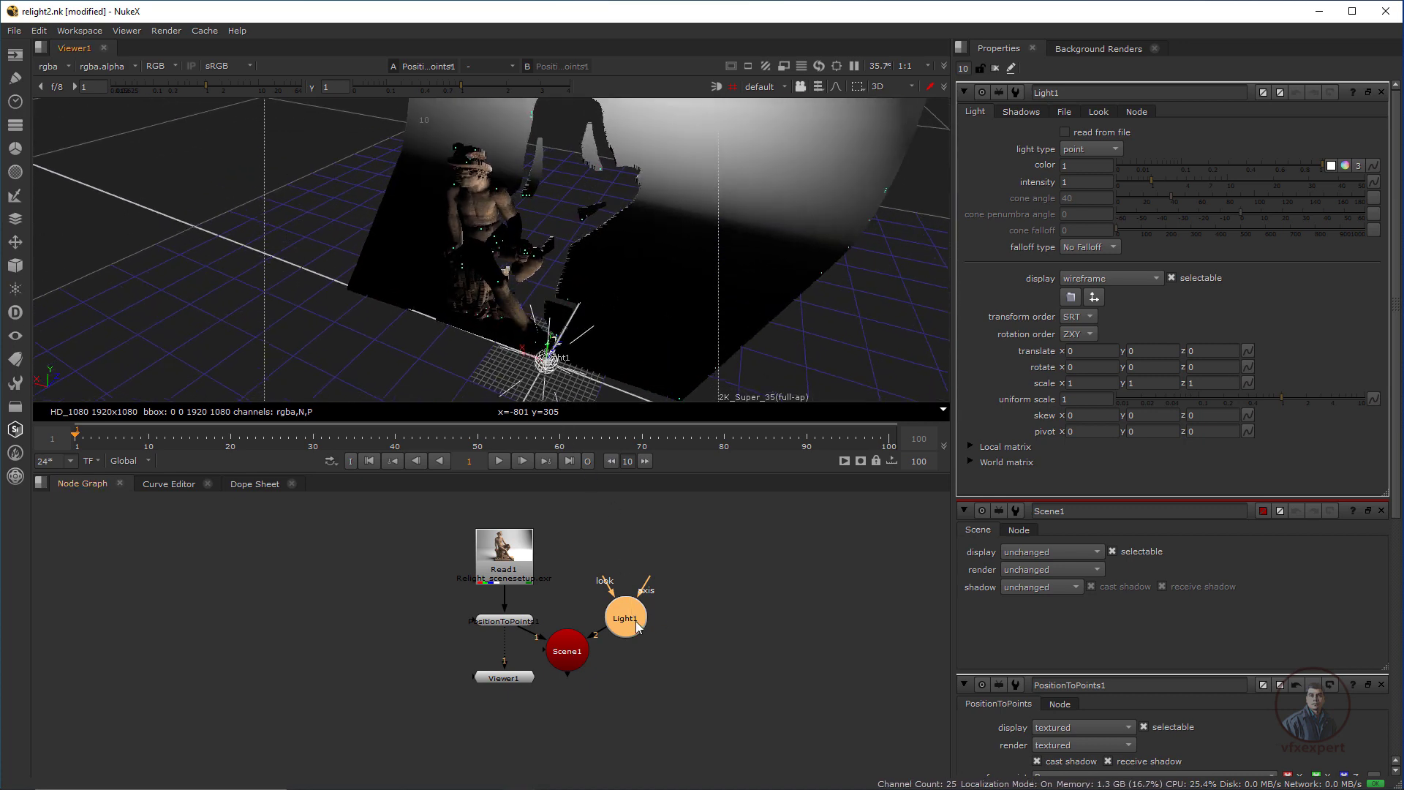
Move Light1 up beside the statue, to about x 0.66 and y 2.29
left_click_drag(546, 350, 551, 296)
Display Read1's original render in the viewer and sample the background and the statue's surface
left_click(517, 561)
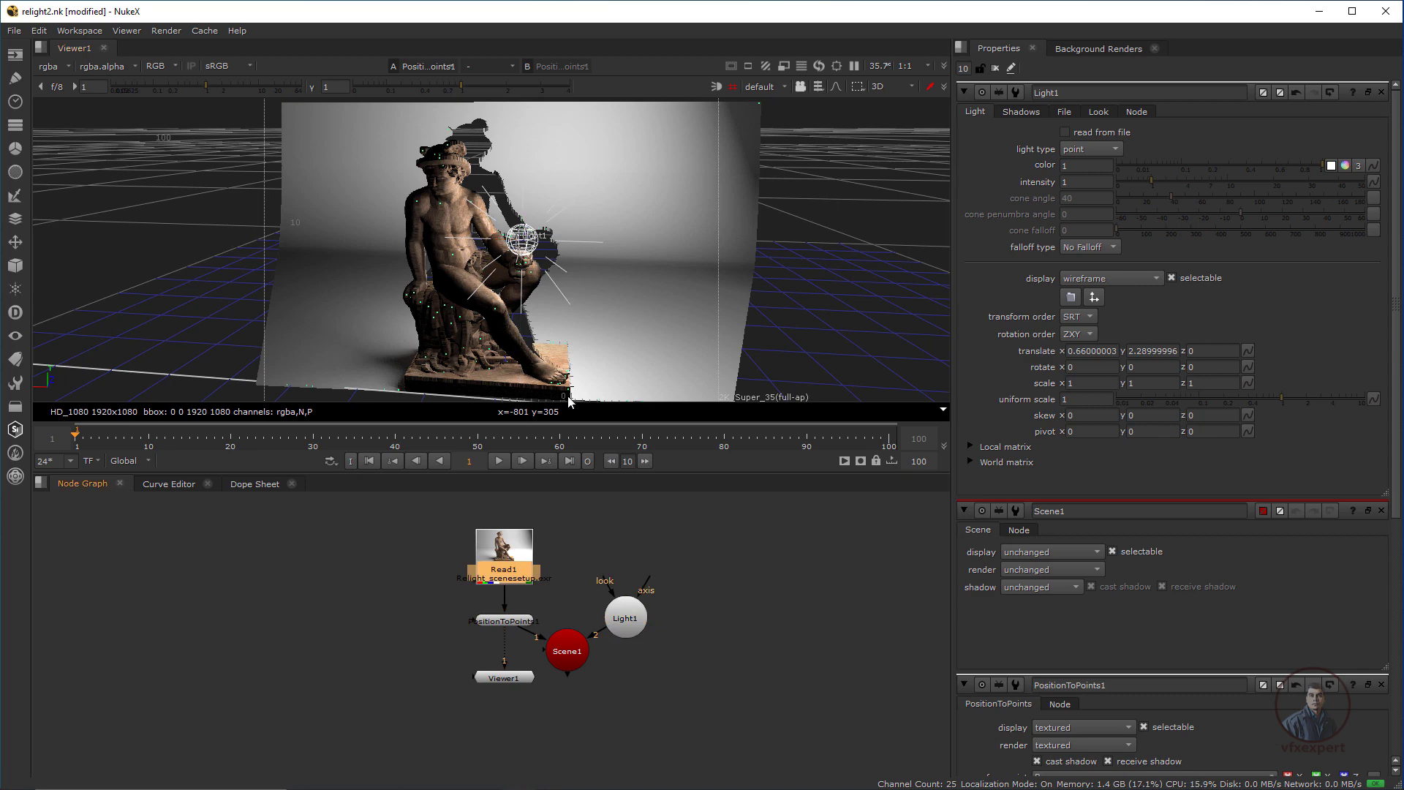
key("1")
left_click_drag(653, 167, 380, 315, "ctrl+shift")
left_click(543, 217, "ctrl")
left_click_drag(542, 217, 384, 320, "ctrl+shift")
left_click(384, 320, "ctrl")
Move Viewer1 away from the tree, and shift PositionToPoints1, Scene1 and Light1 away from beneath Read1
left_click_drag(501, 680, 279, 634)
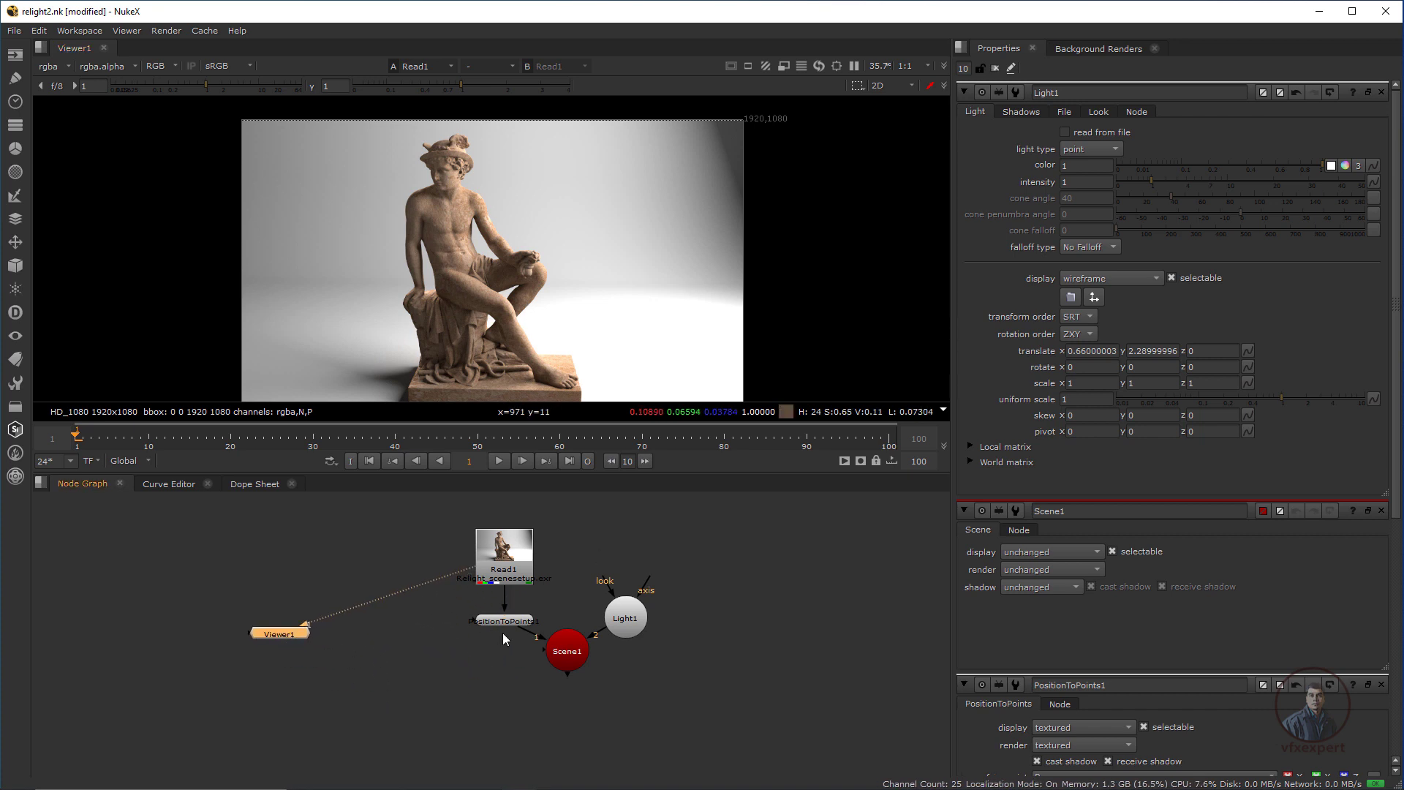
left_click_drag(493, 625, 493, 642)
left_click_drag(690, 573, 456, 688)
left_click_drag(512, 642, 571, 662)
left_click(670, 691)
left_click(626, 669)
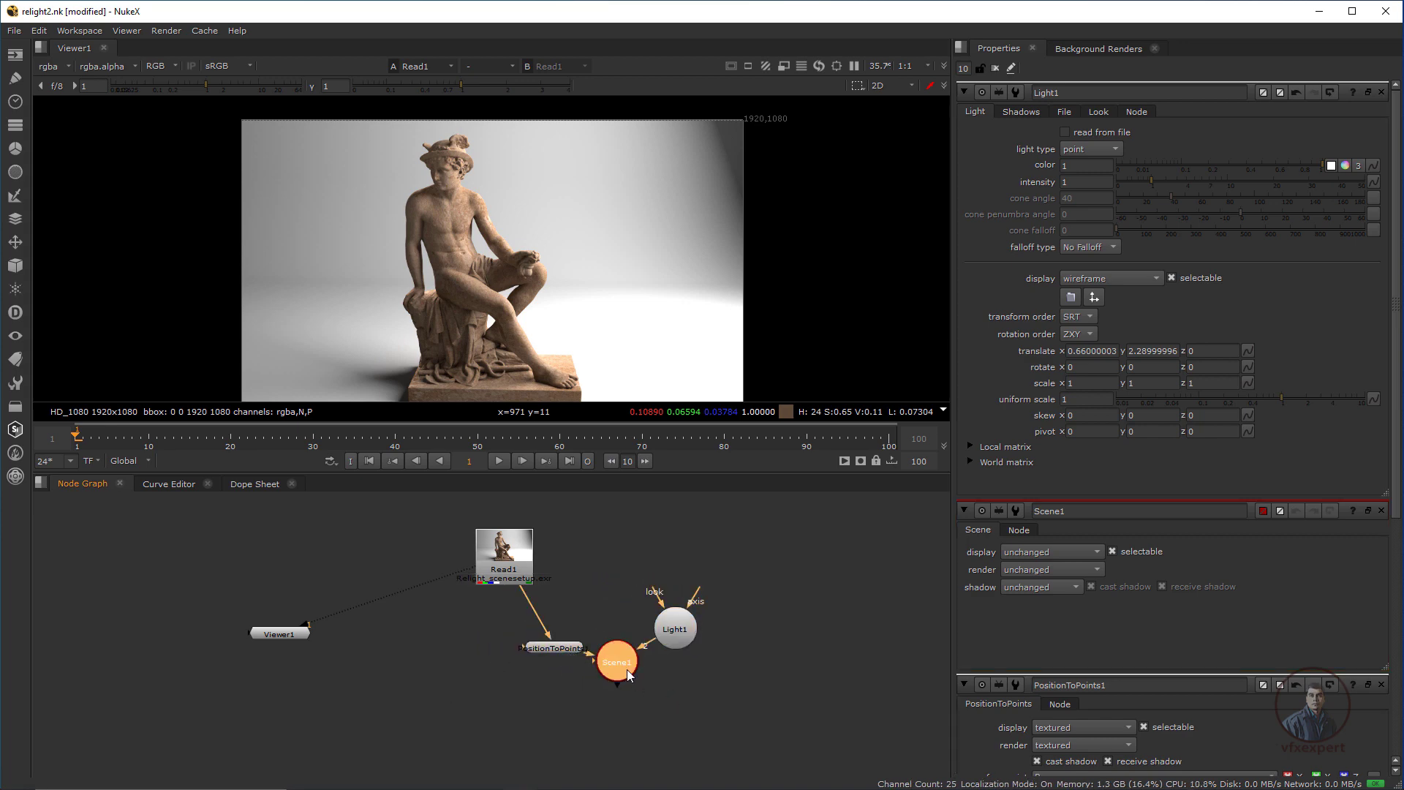
Display Scene1 in the viewer and place Viewer1 below Scene1
key("1")
left_click_drag(656, 278, 510, 208, "ctrl")
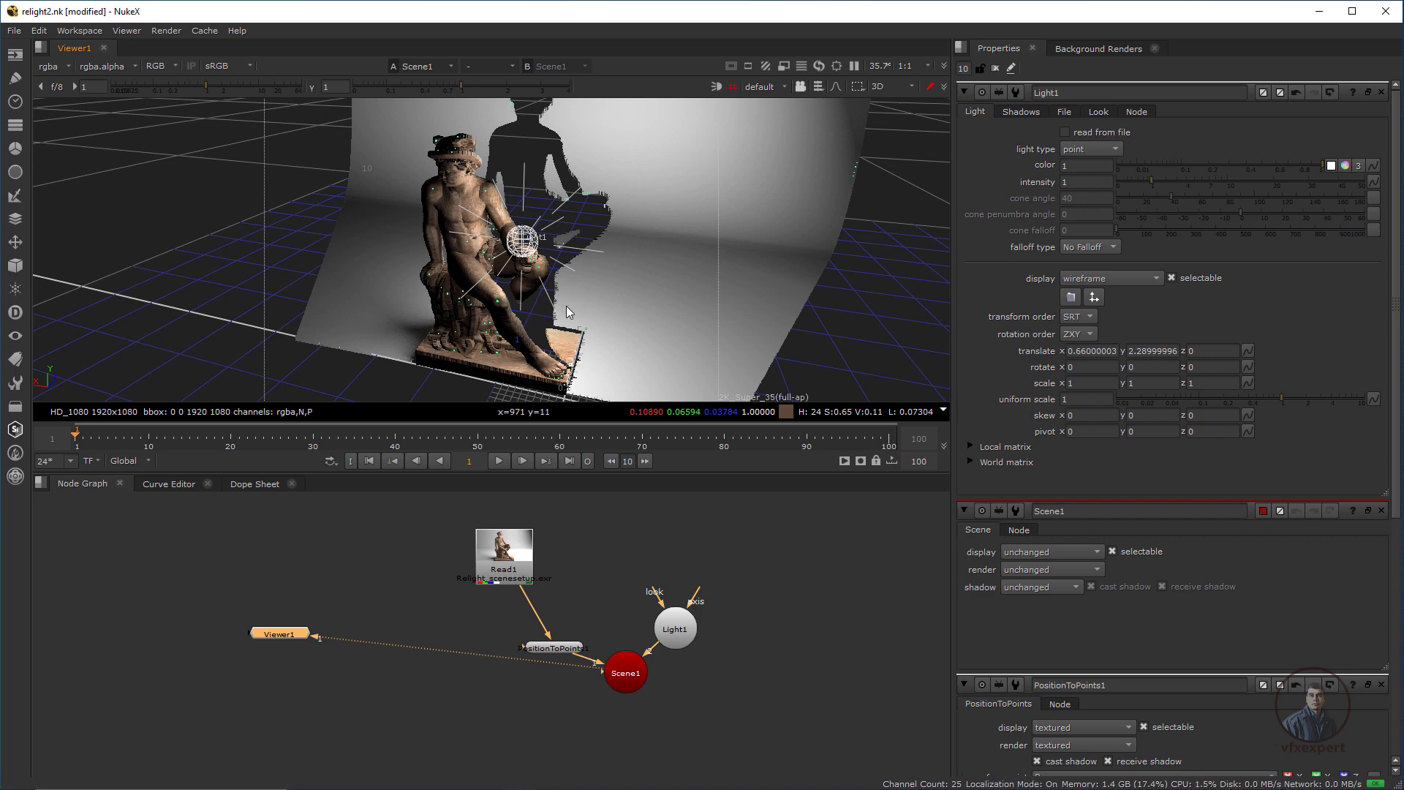
left_click_drag(298, 636, 580, 721)
Add a ReLight node in the empty area beside PositionToPoints1
left_click(411, 639)
key("Tab")
type("rel")
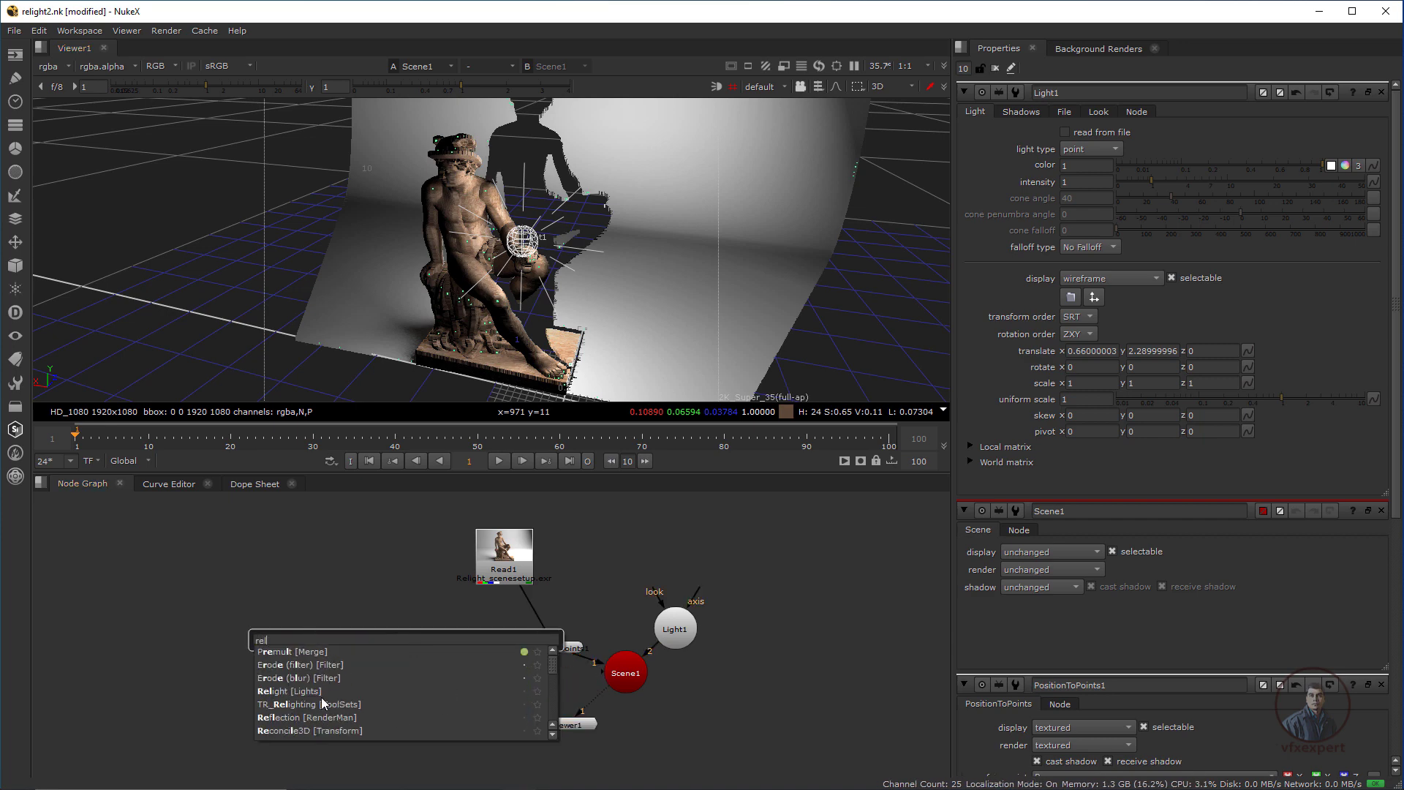
left_click(317, 691)
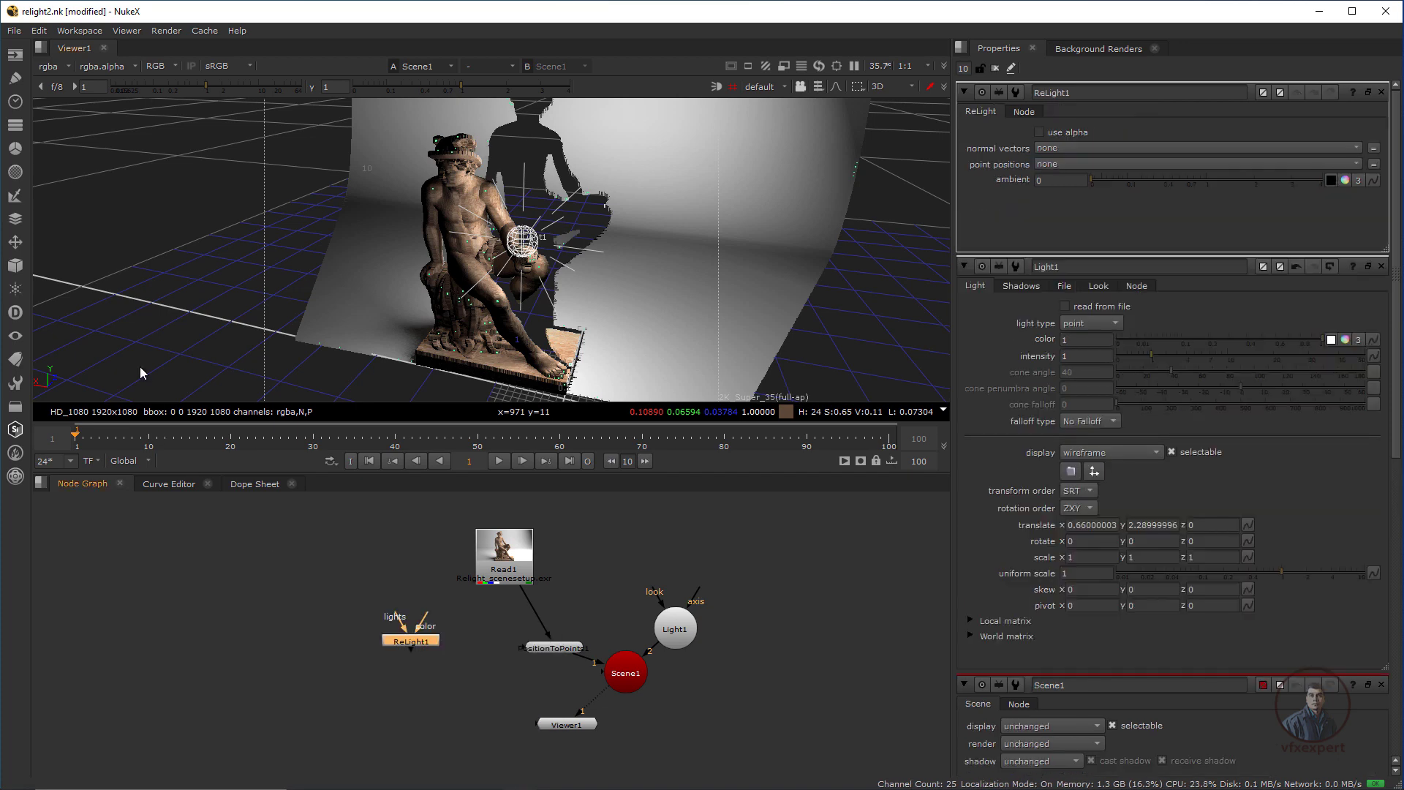
left_click(14, 265)
mouse_move(77, 316)
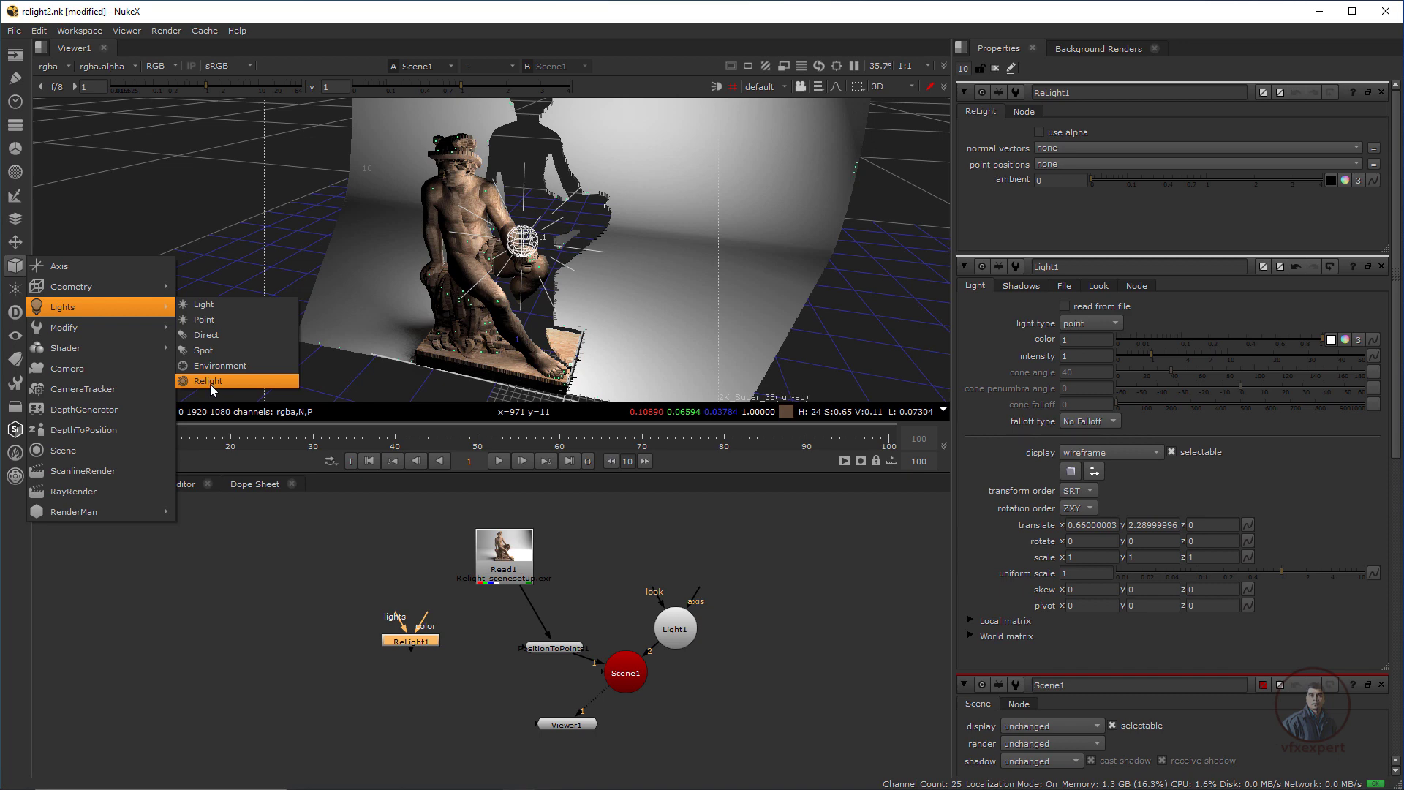
left_click(402, 718)
left_click_drag(400, 634, 422, 647)
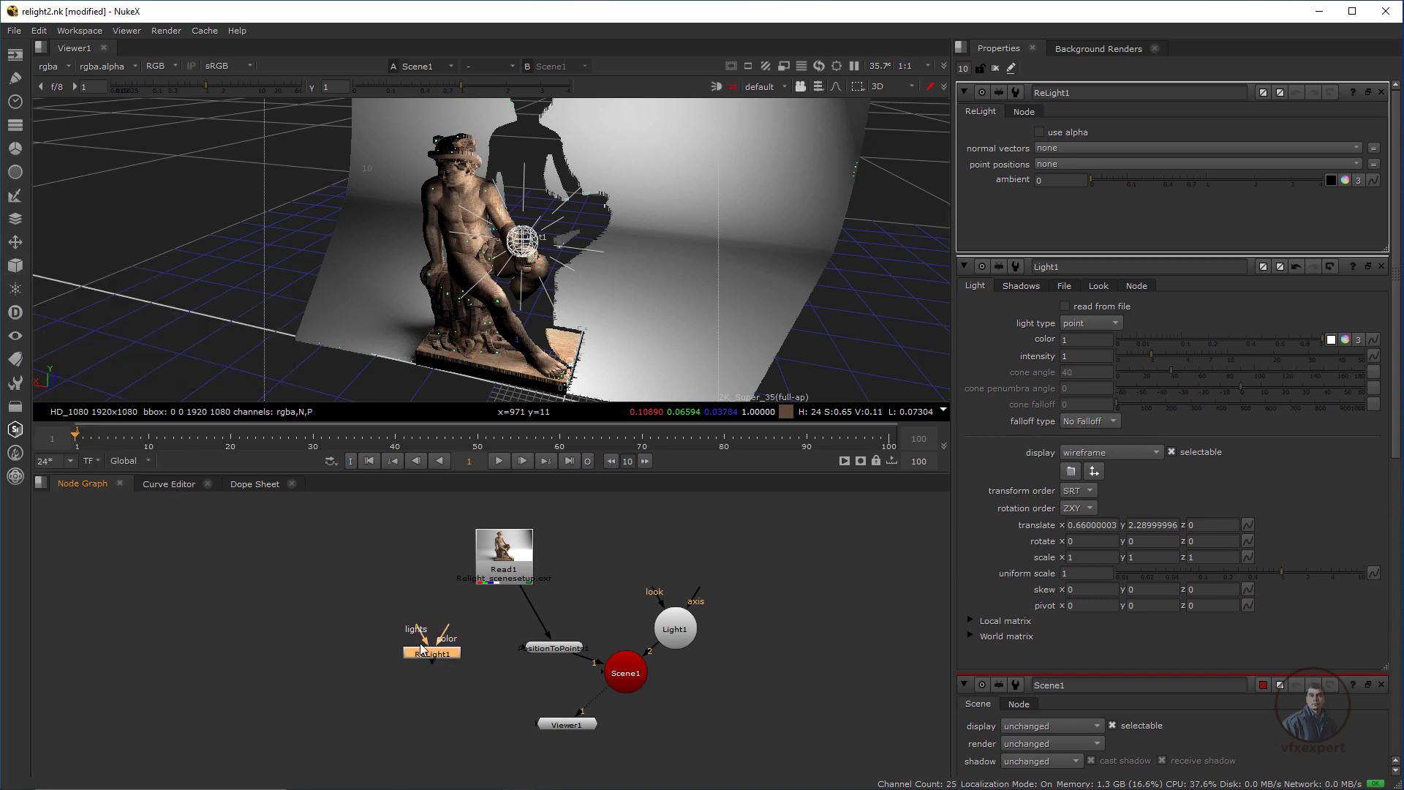
Reposition Read1 slightly and connect ReLight1's color input to it
scroll(424, 651, "up", 2)
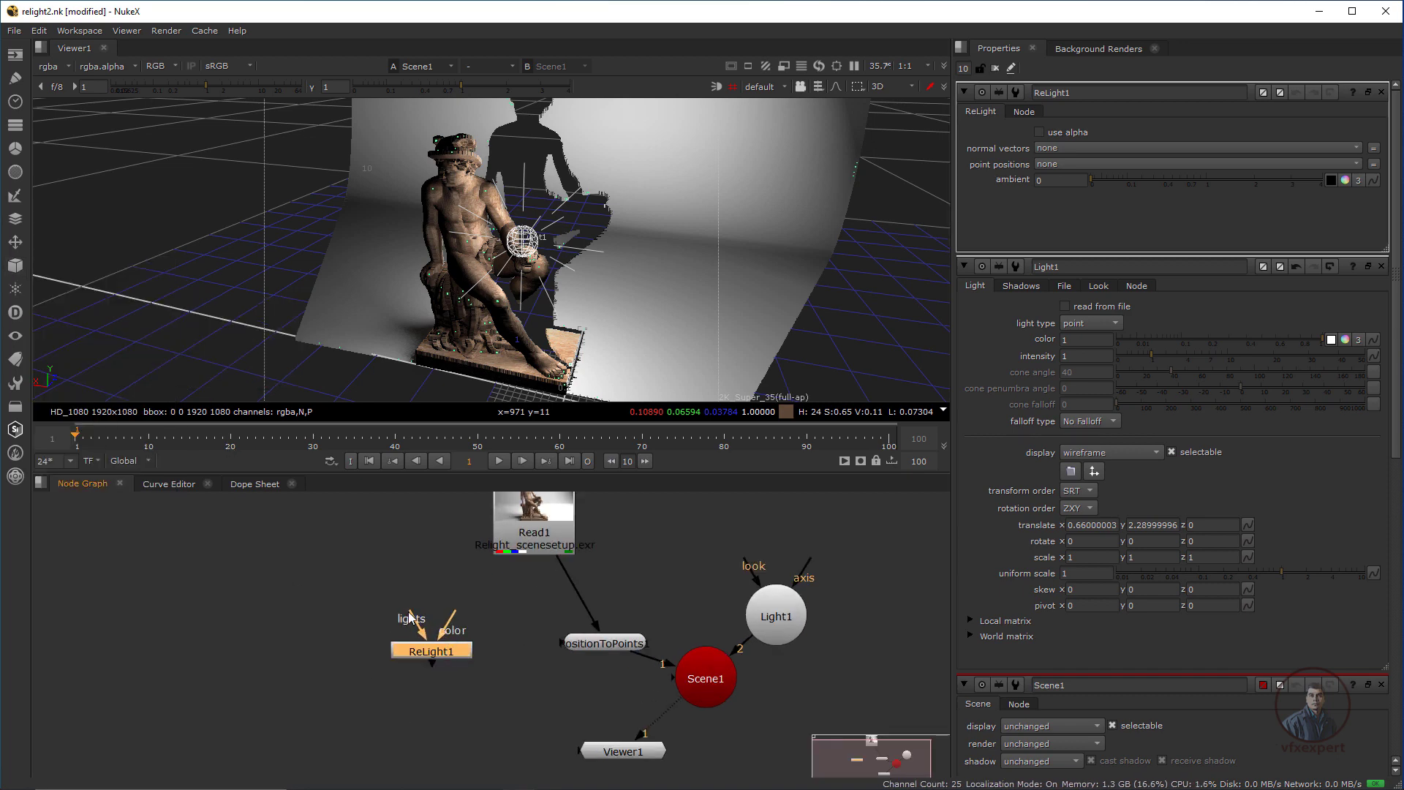
left_click_drag(428, 601, 450, 604)
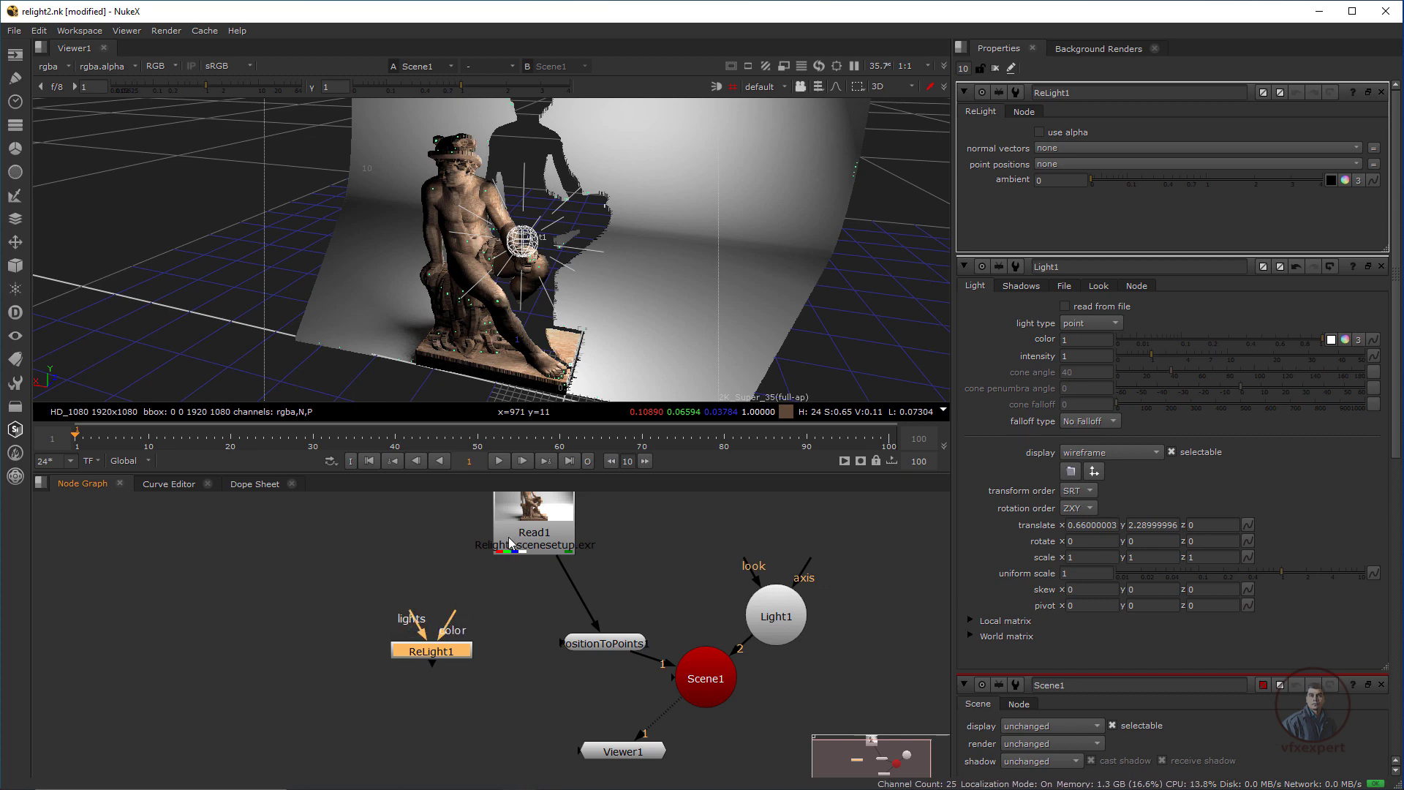
left_click_drag(510, 543, 492, 553)
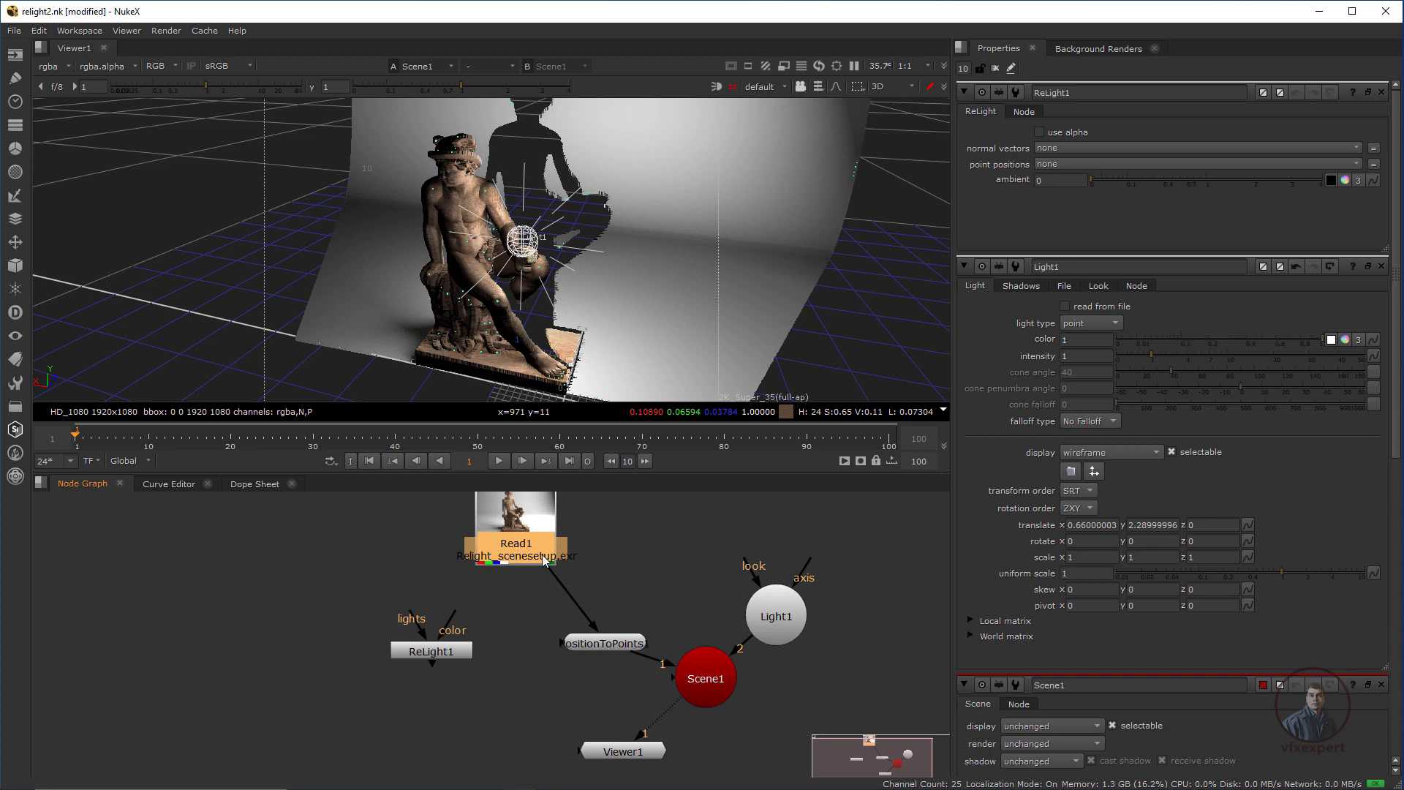
left_click_drag(455, 622, 508, 536)
Place Light1 between ReLight1 and Scene1, tidy PositionToPoints1 and Viewer1, and connect ReLight1's lights input to Light1
left_click_drag(607, 653, 641, 610)
left_click_drag(767, 629, 583, 692)
left_click_drag(623, 751, 705, 743)
left_click_drag(424, 612, 581, 676)
left_click_drag(455, 652, 310, 680)
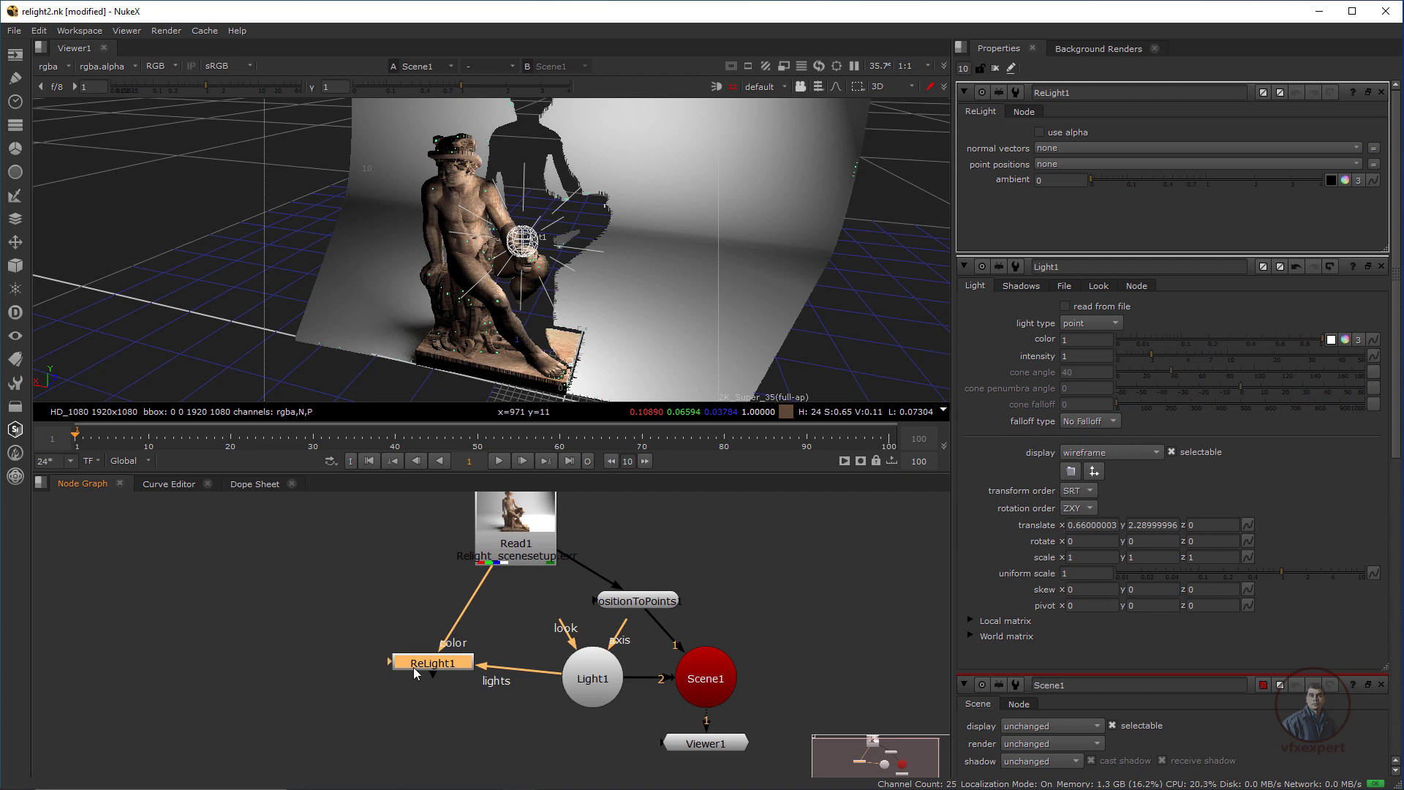
left_click_drag(414, 666, 421, 673)
Add a Camera node in the empty area beside Read1 and ReLight1
left_click(326, 569)
left_click(19, 267)
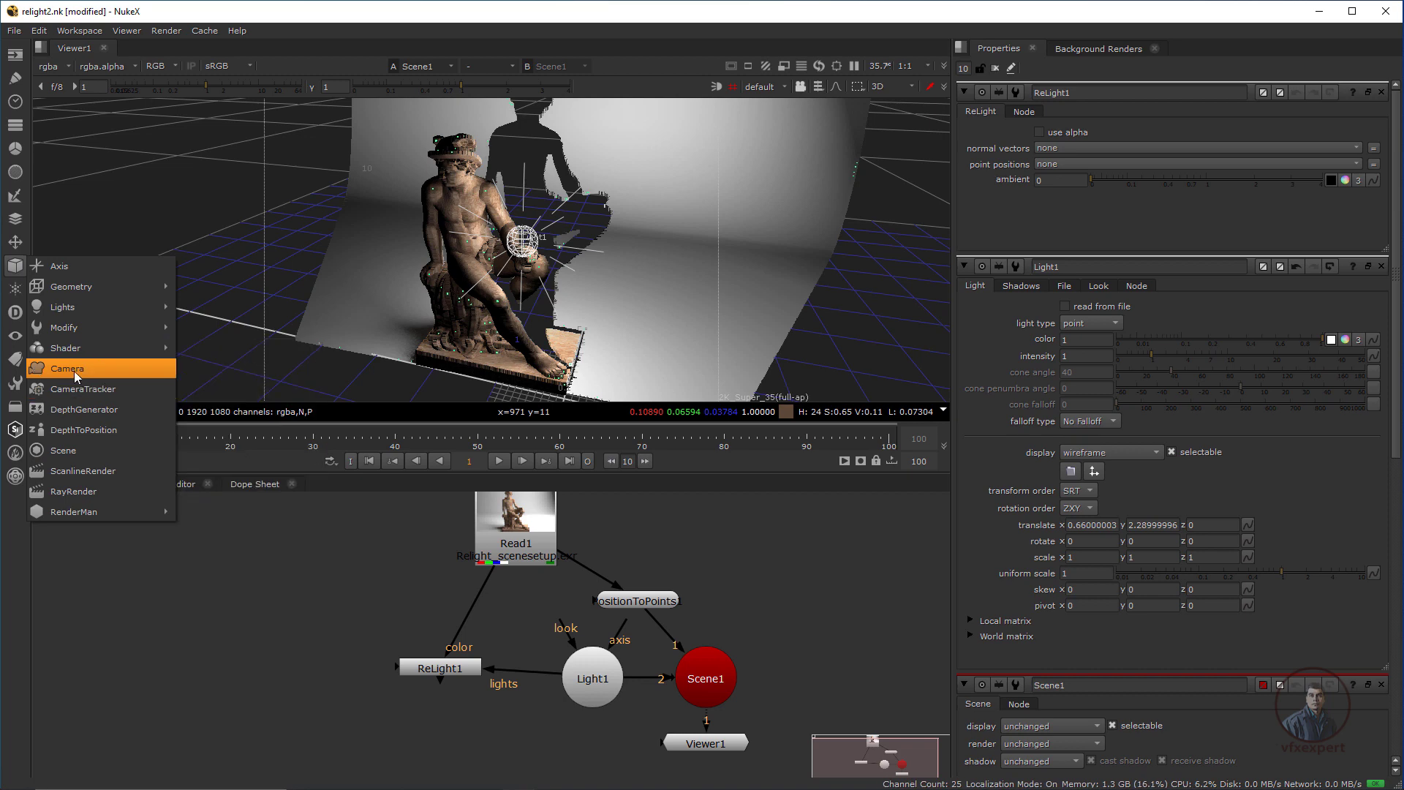
left_click(76, 377)
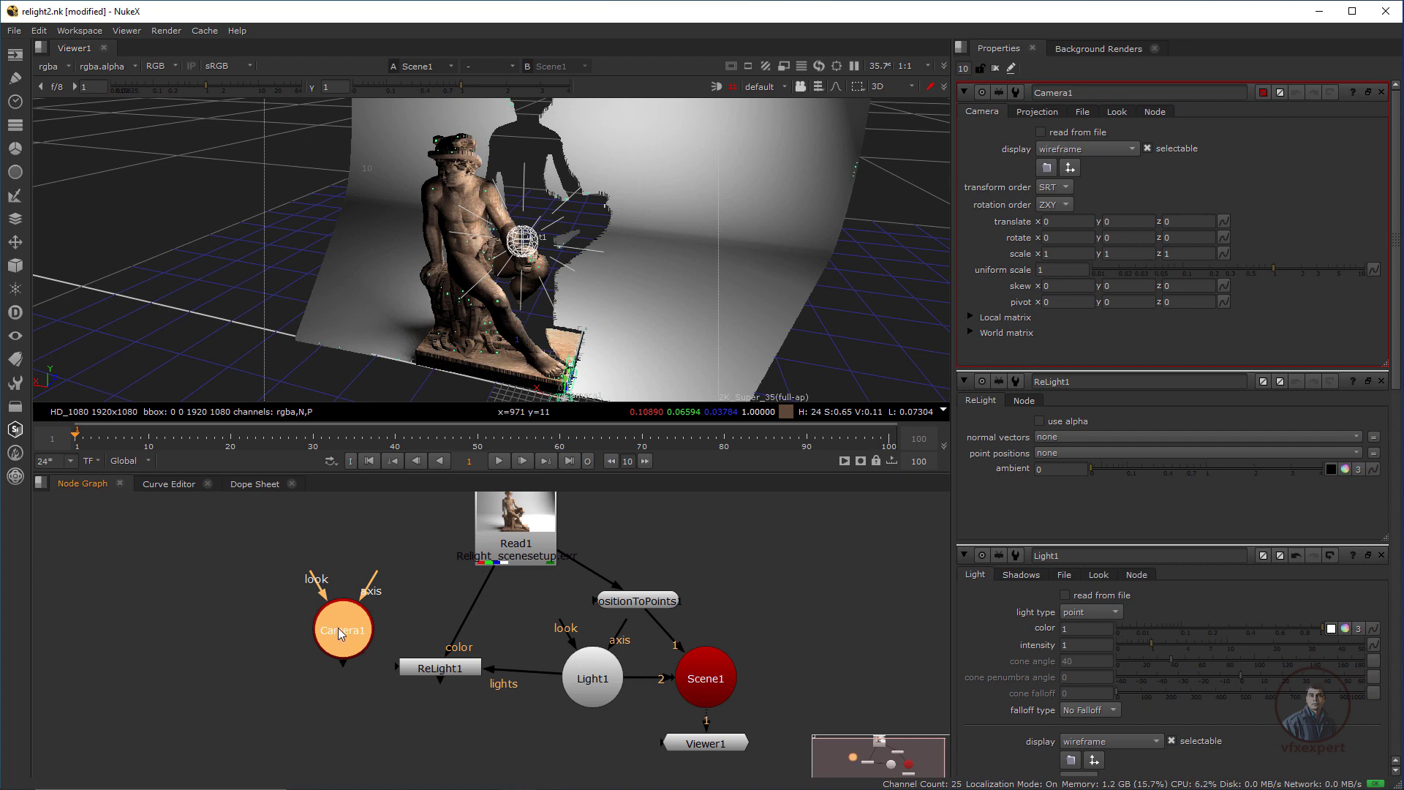
Set Camera1 to read from the file scene_cam.fbx in the My_mayaprojects scenes folder, replacing its current camera data
left_click(1081, 112)
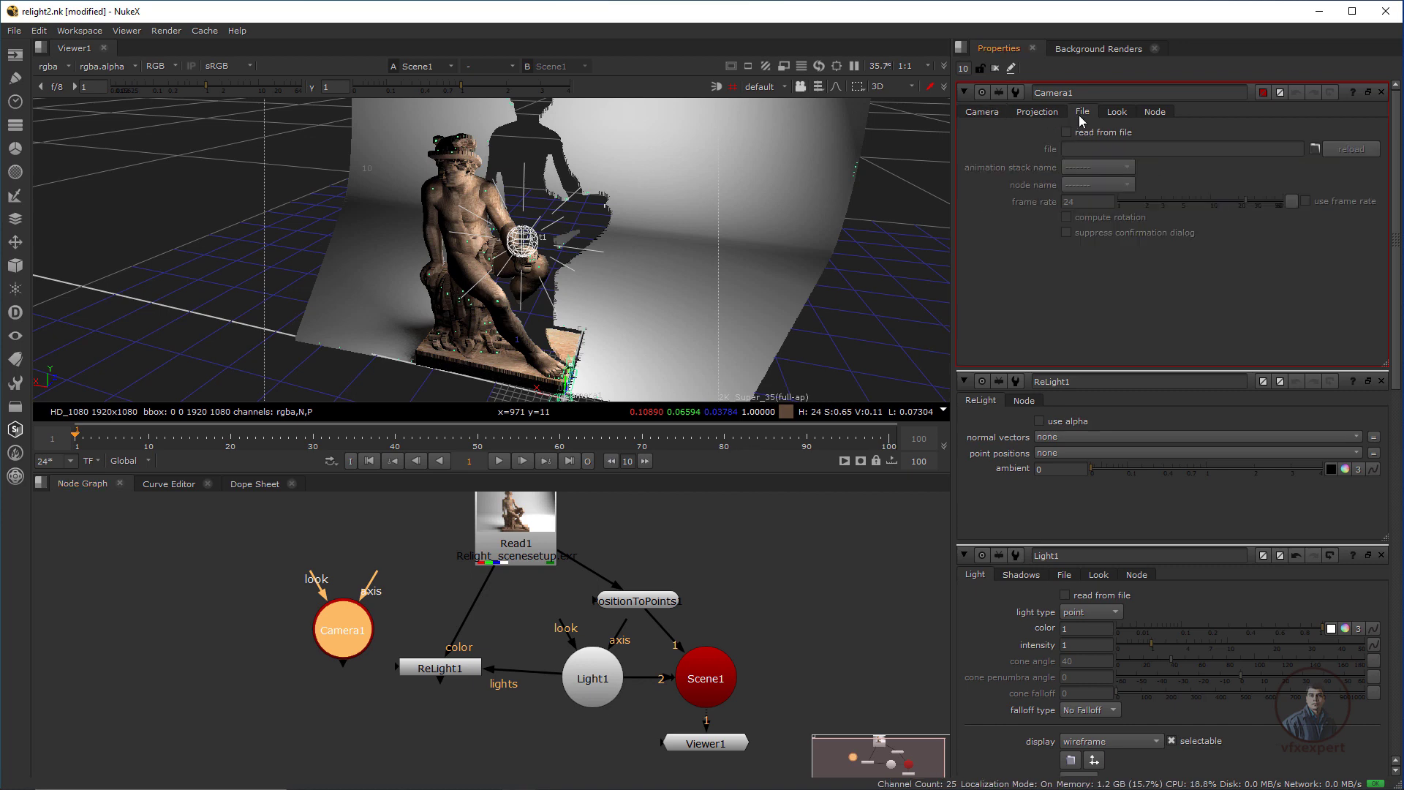
left_click(1066, 132)
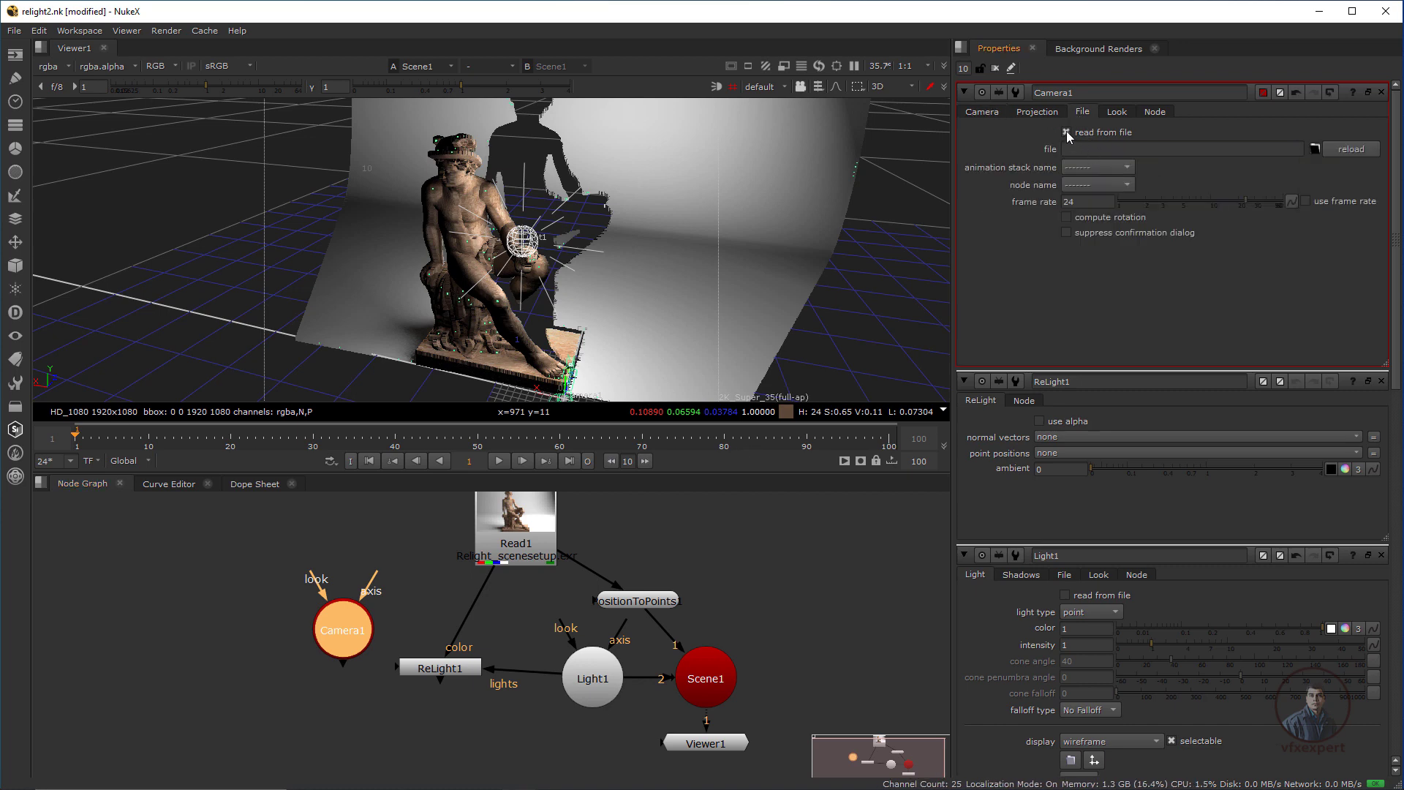
left_click(1314, 148)
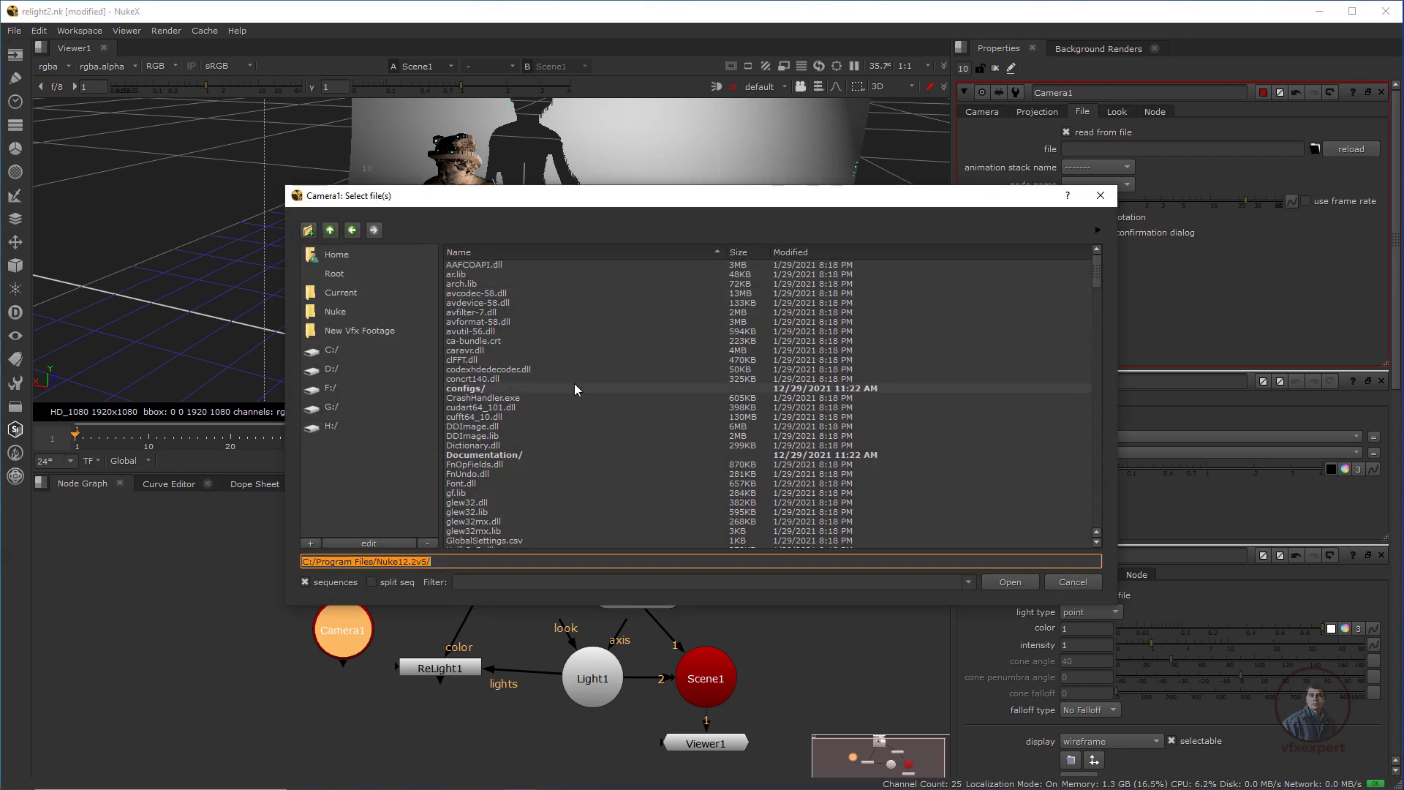
left_click(366, 331)
scroll(523, 494, "down", 10)
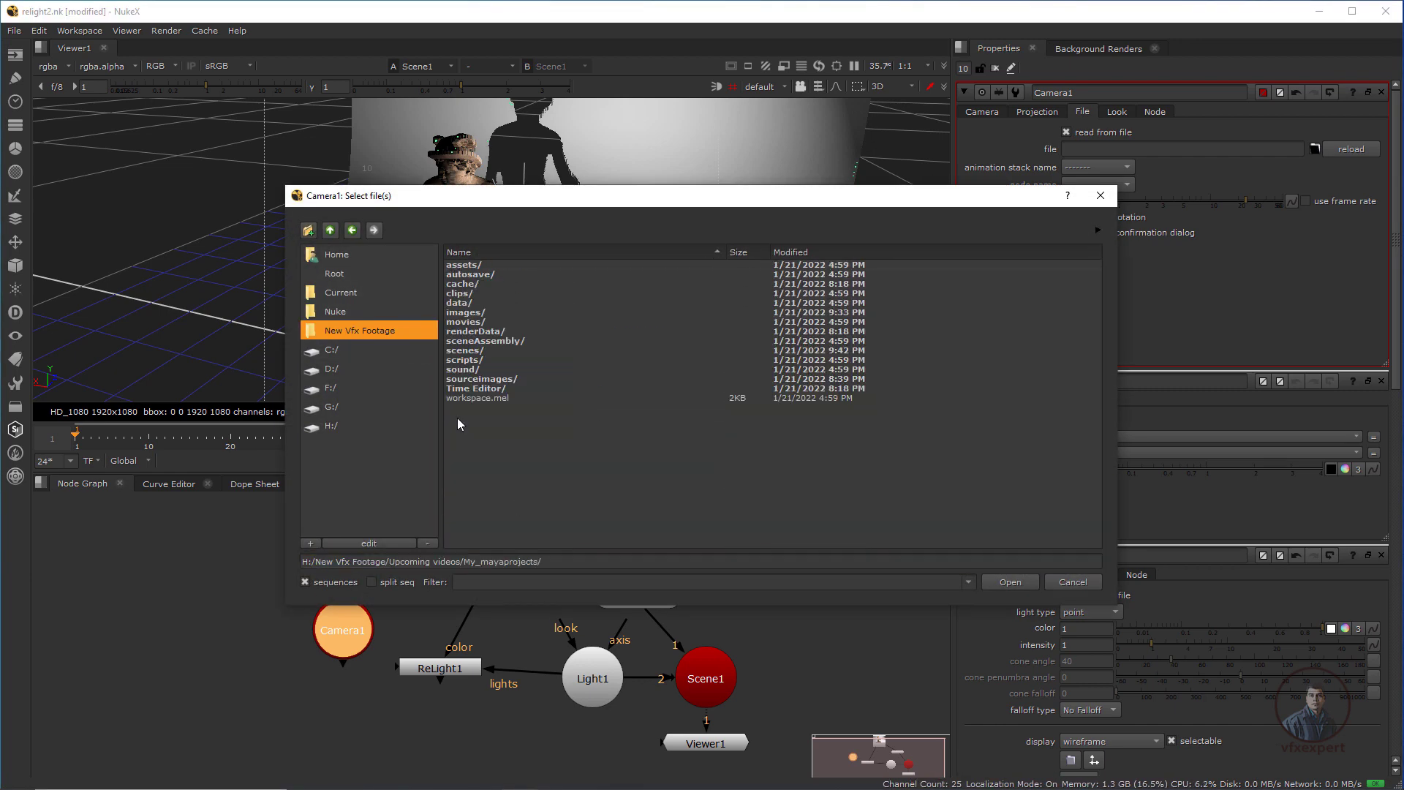
double_click(468, 340)
left_click(490, 285)
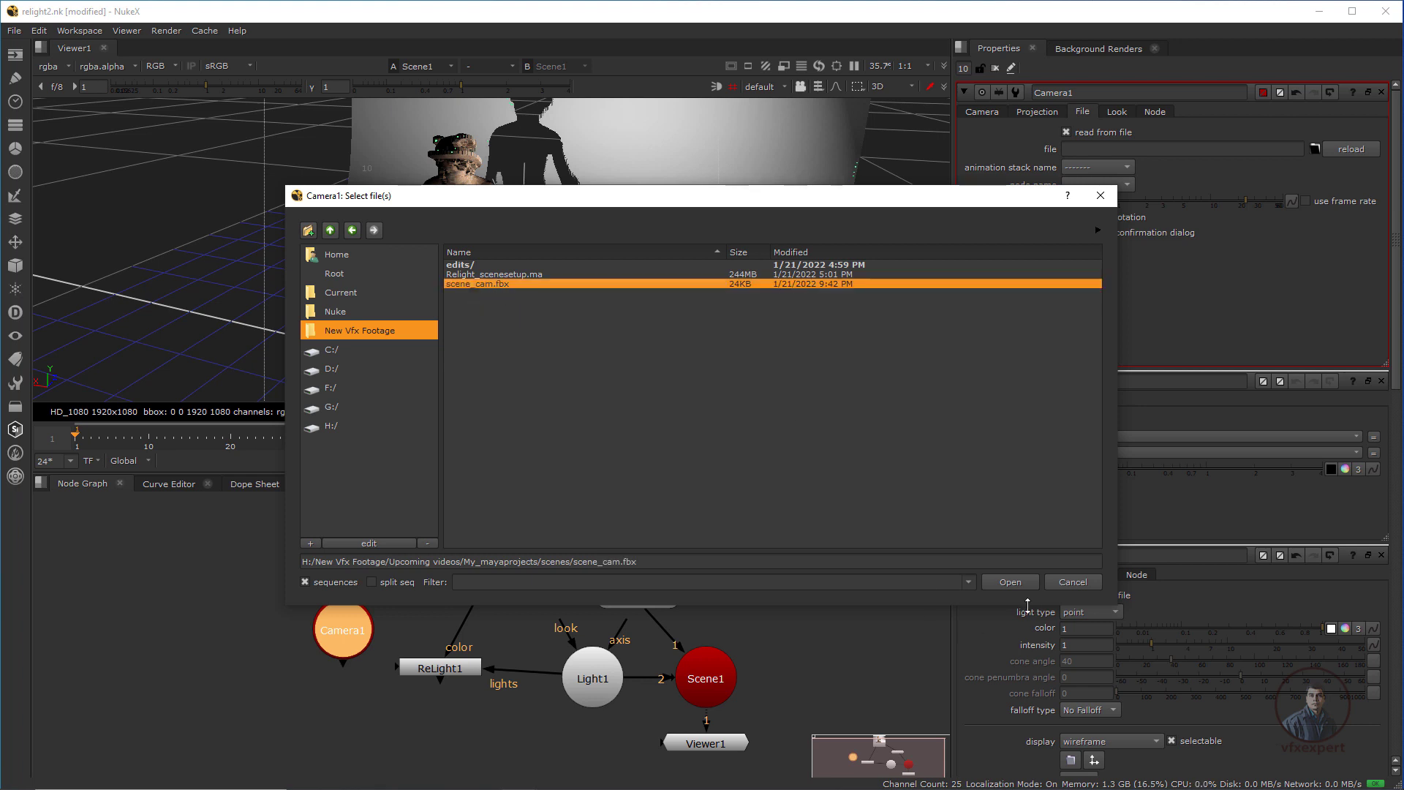
left_click(1010, 583)
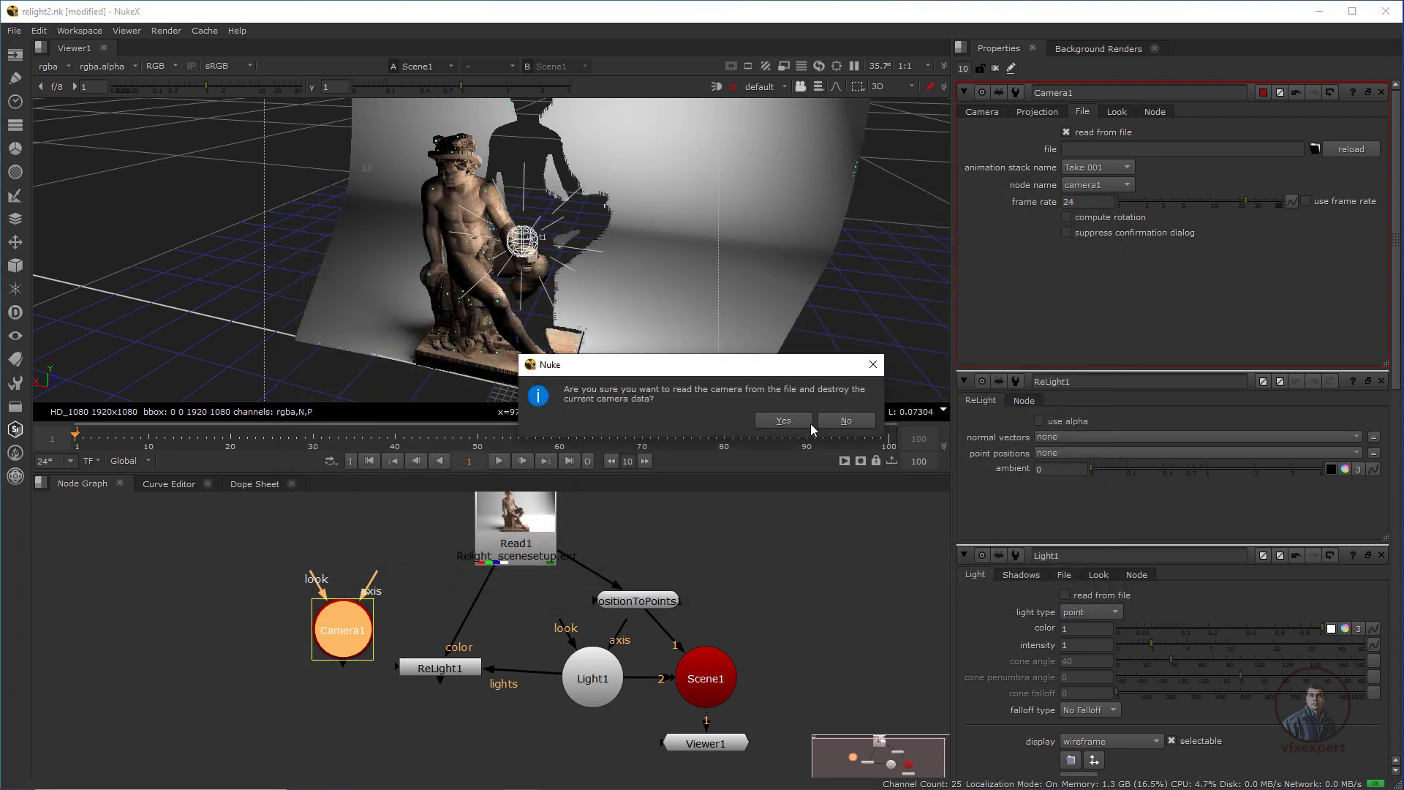
left_click(784, 422)
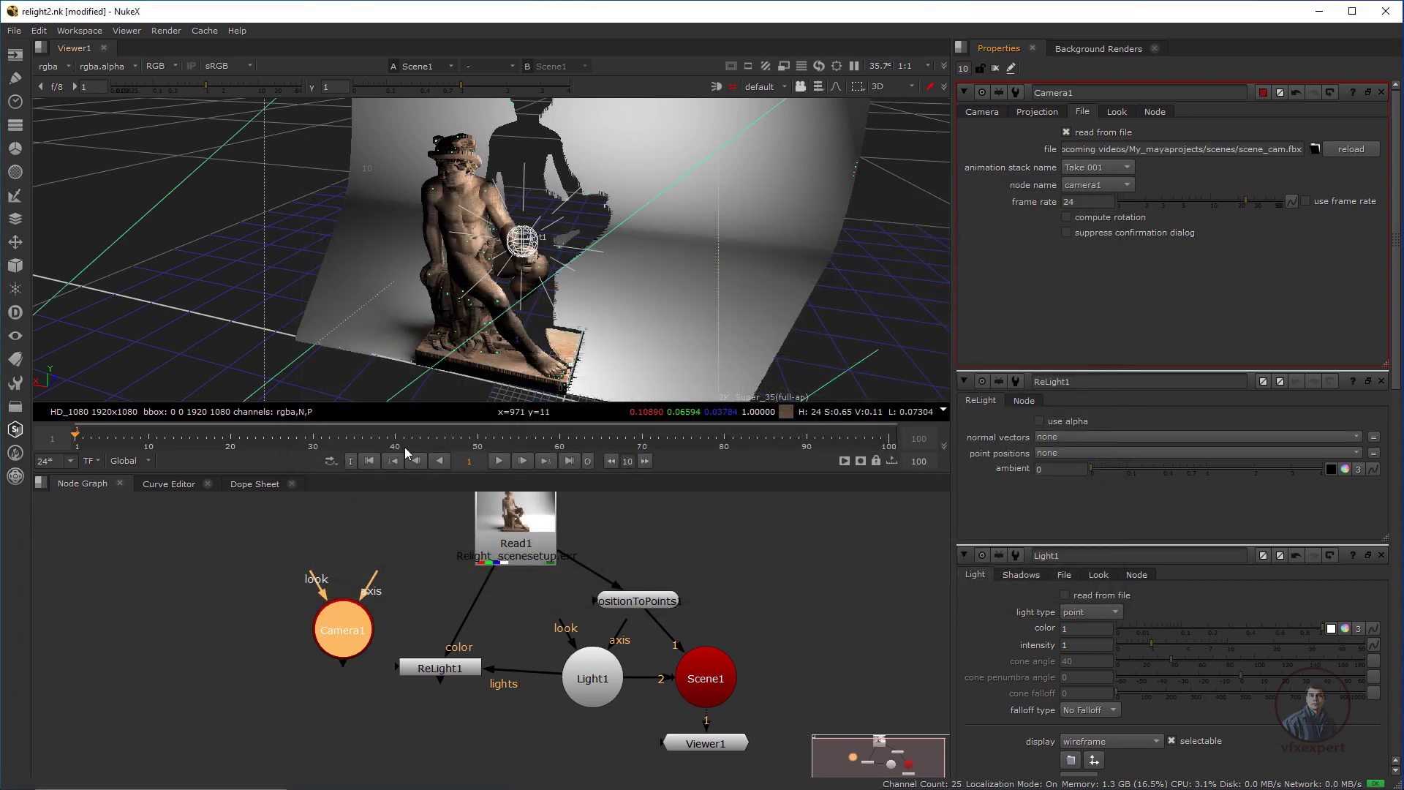
Connect ReLight1's cam input to Camera1 and place Camera1 just above ReLight1
left_click_drag(340, 632, 332, 623)
middle_click_drag(346, 288, 437, 323)
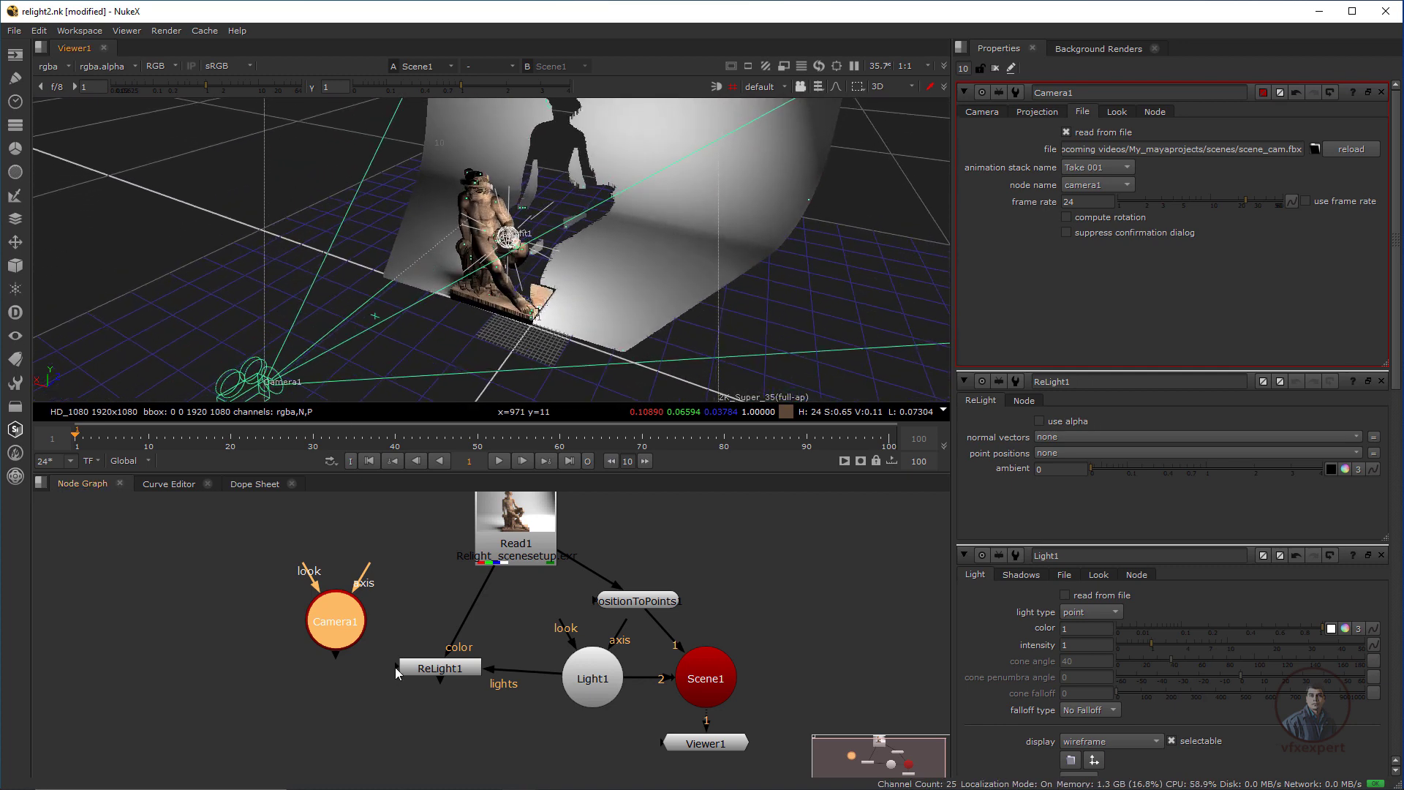
left_click_drag(396, 666, 342, 618)
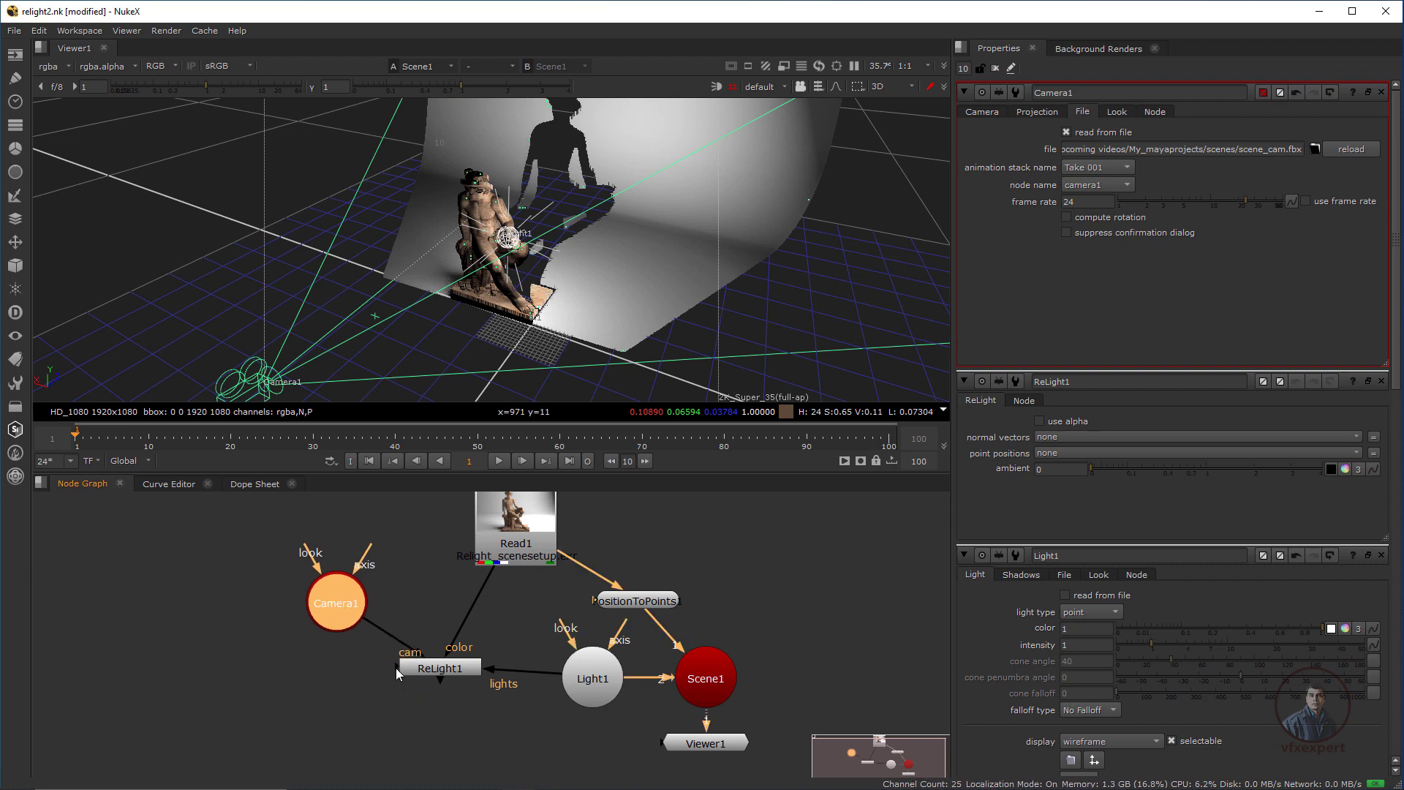
left_click_drag(396, 668, 320, 674)
left_click_drag(351, 626, 379, 611)
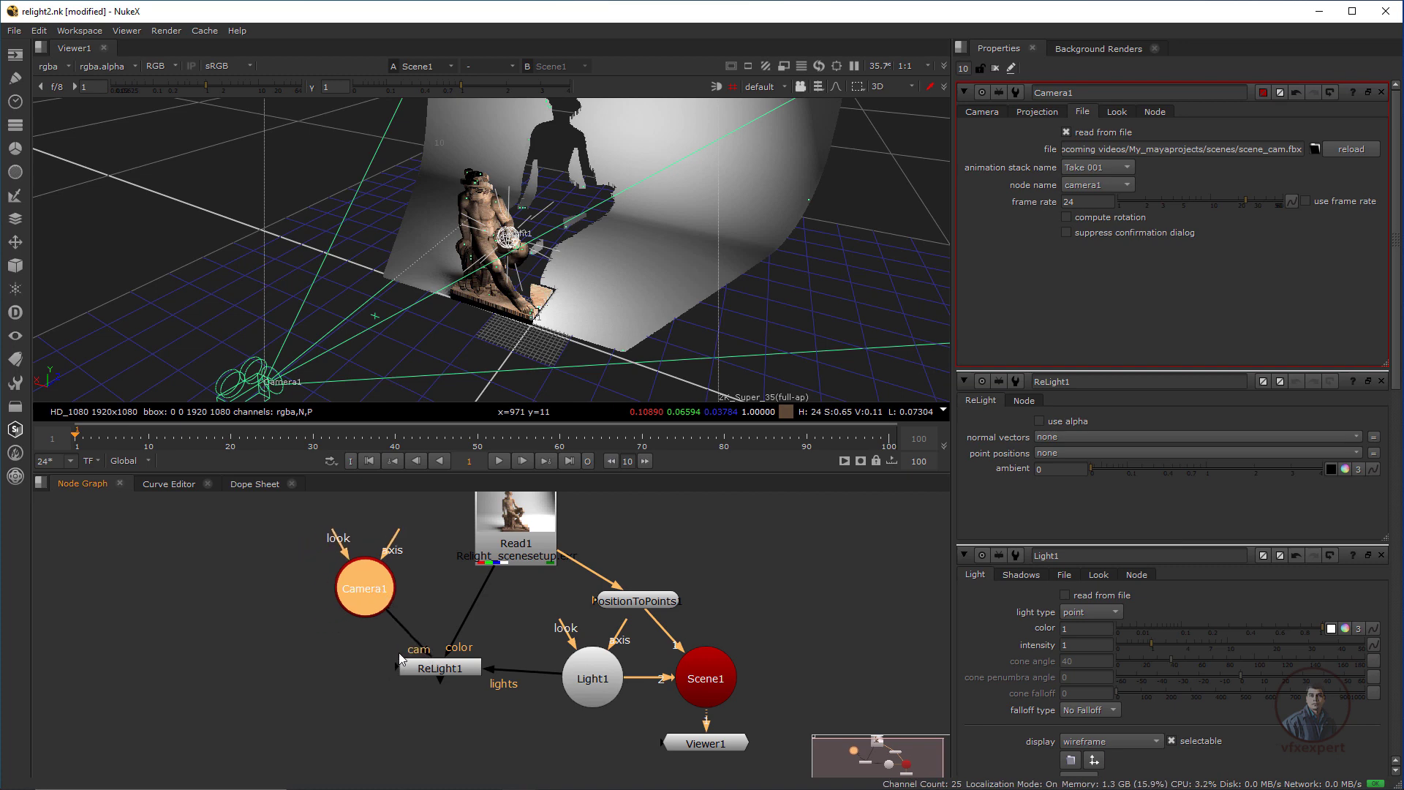
Add a Phong shader node and place it below Camera1, beside ReLight1
left_click(27, 272)
mouse_move(80, 359)
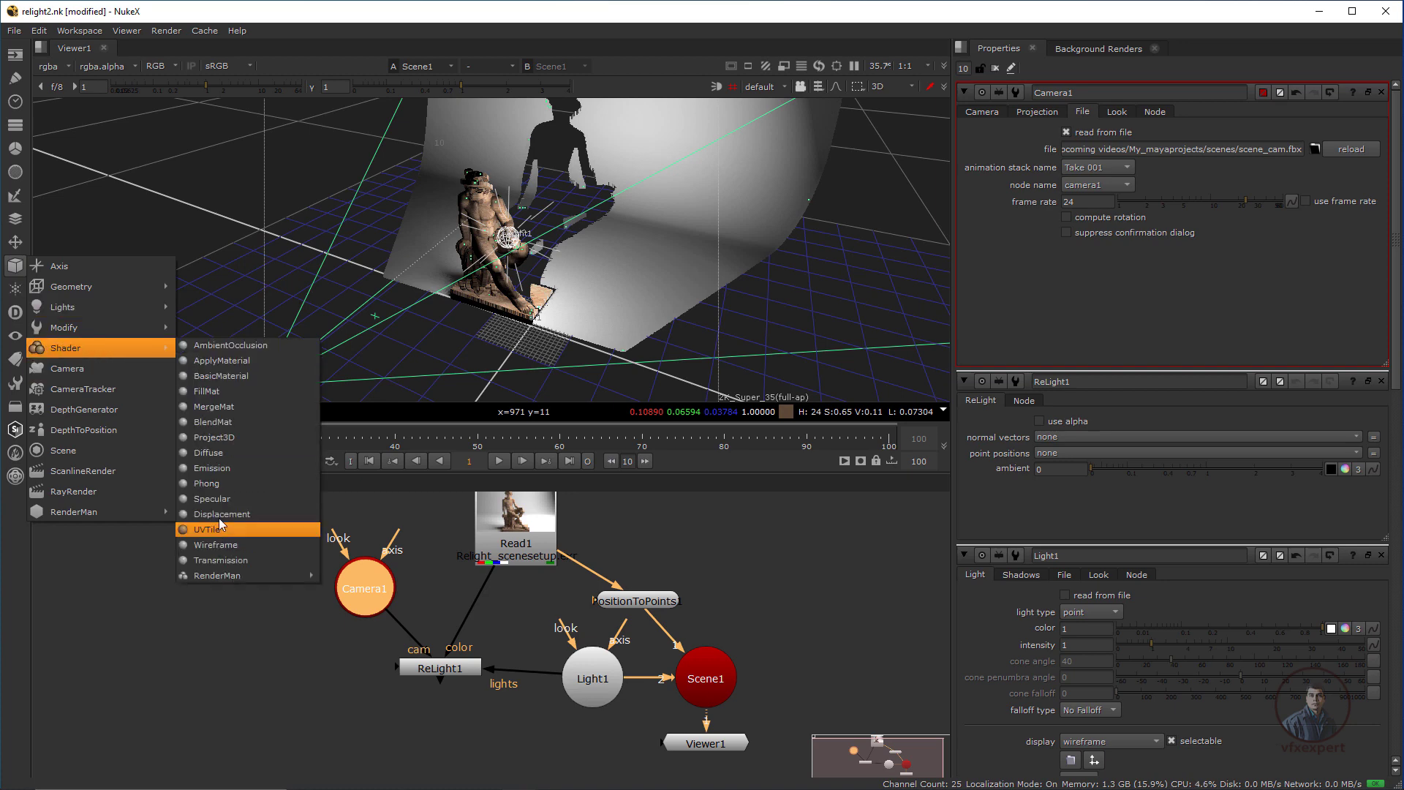
left_click(219, 483)
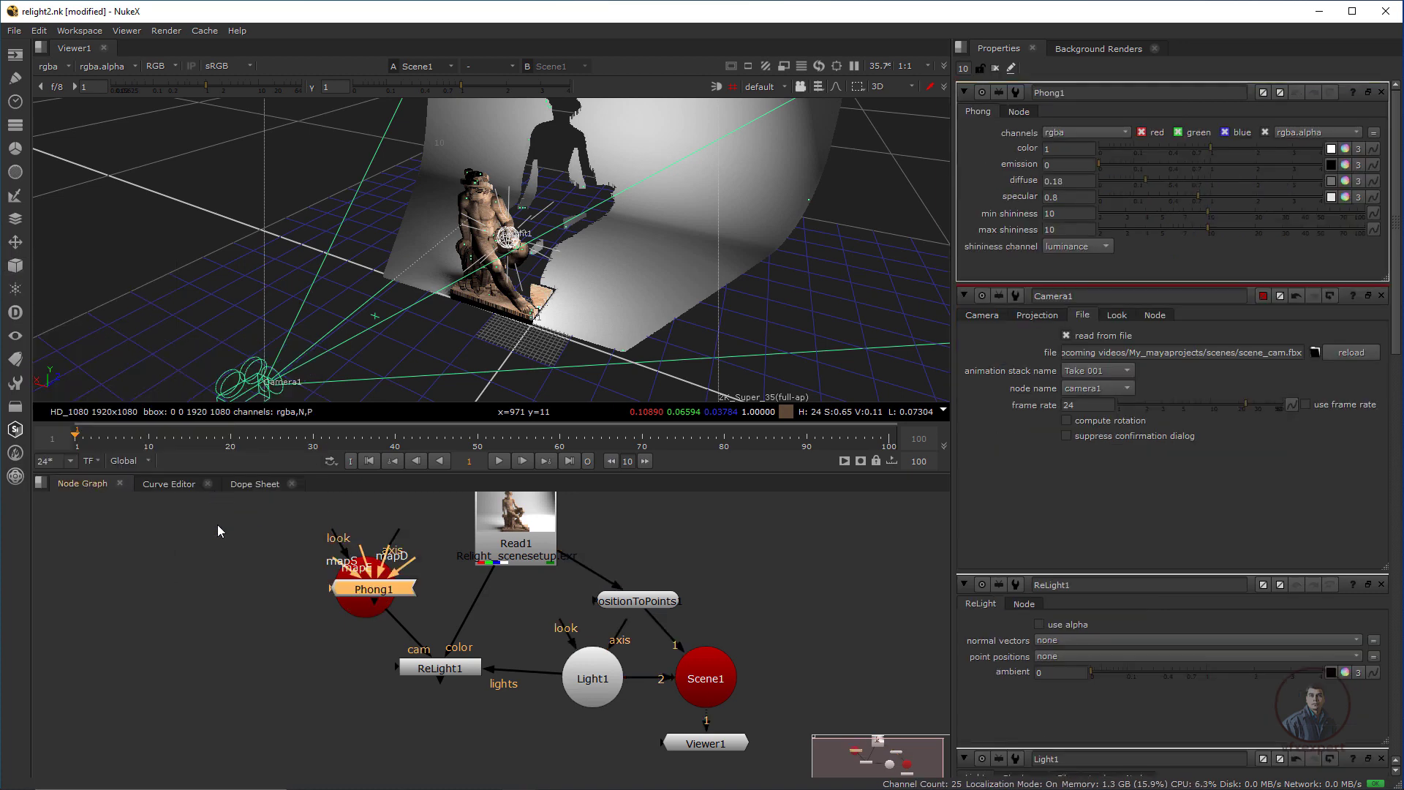
left_click_drag(380, 591, 362, 676)
left_click(204, 640)
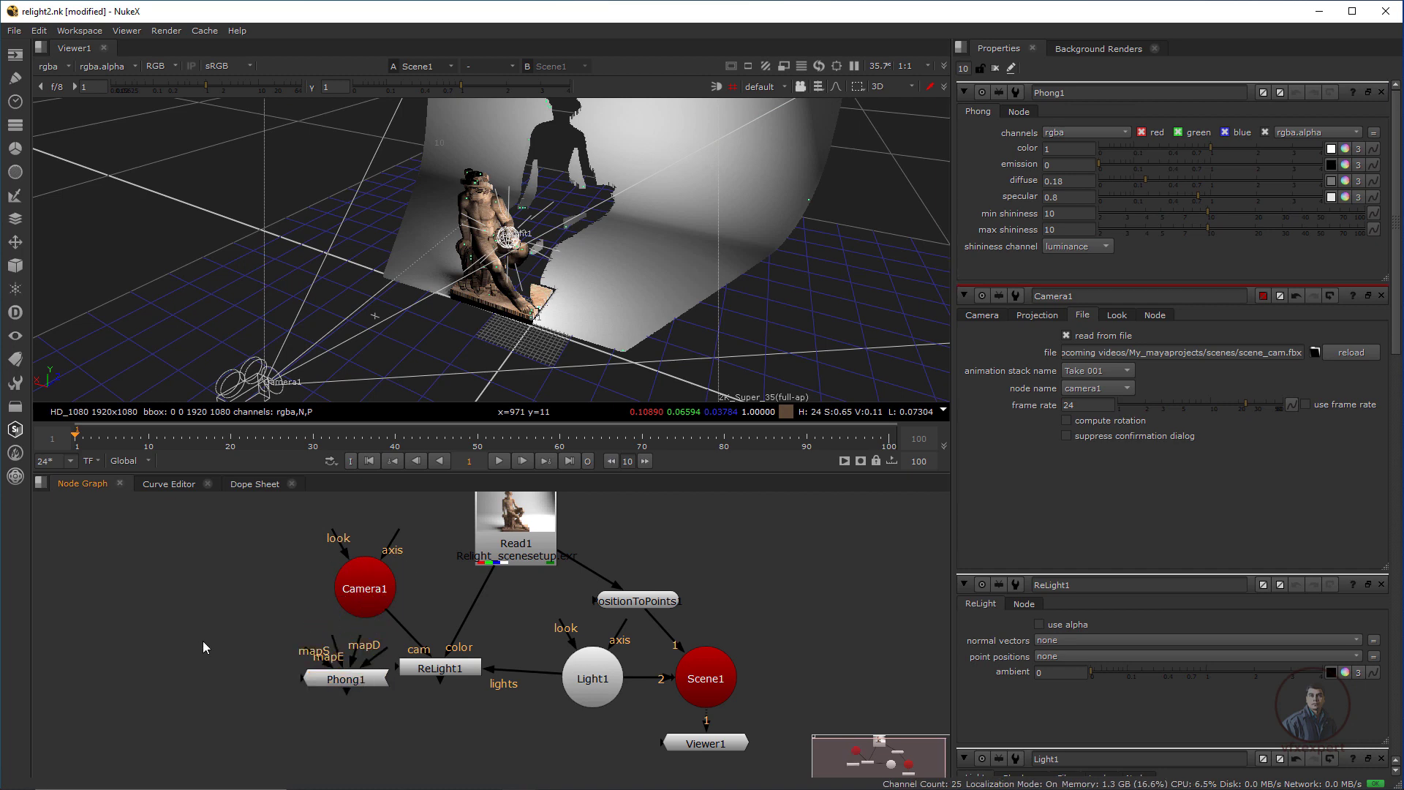
key("Tab")
type("pho")
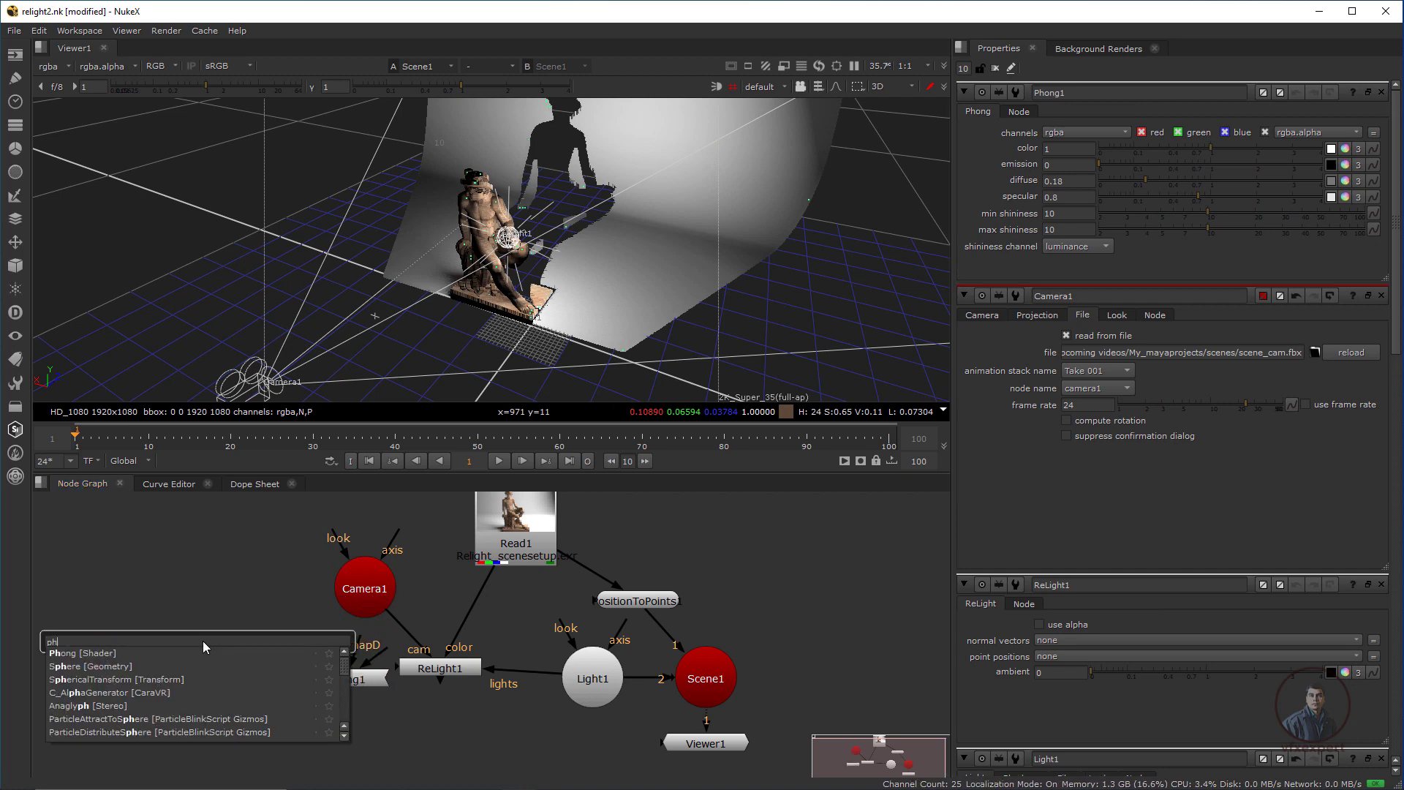
left_click(107, 651)
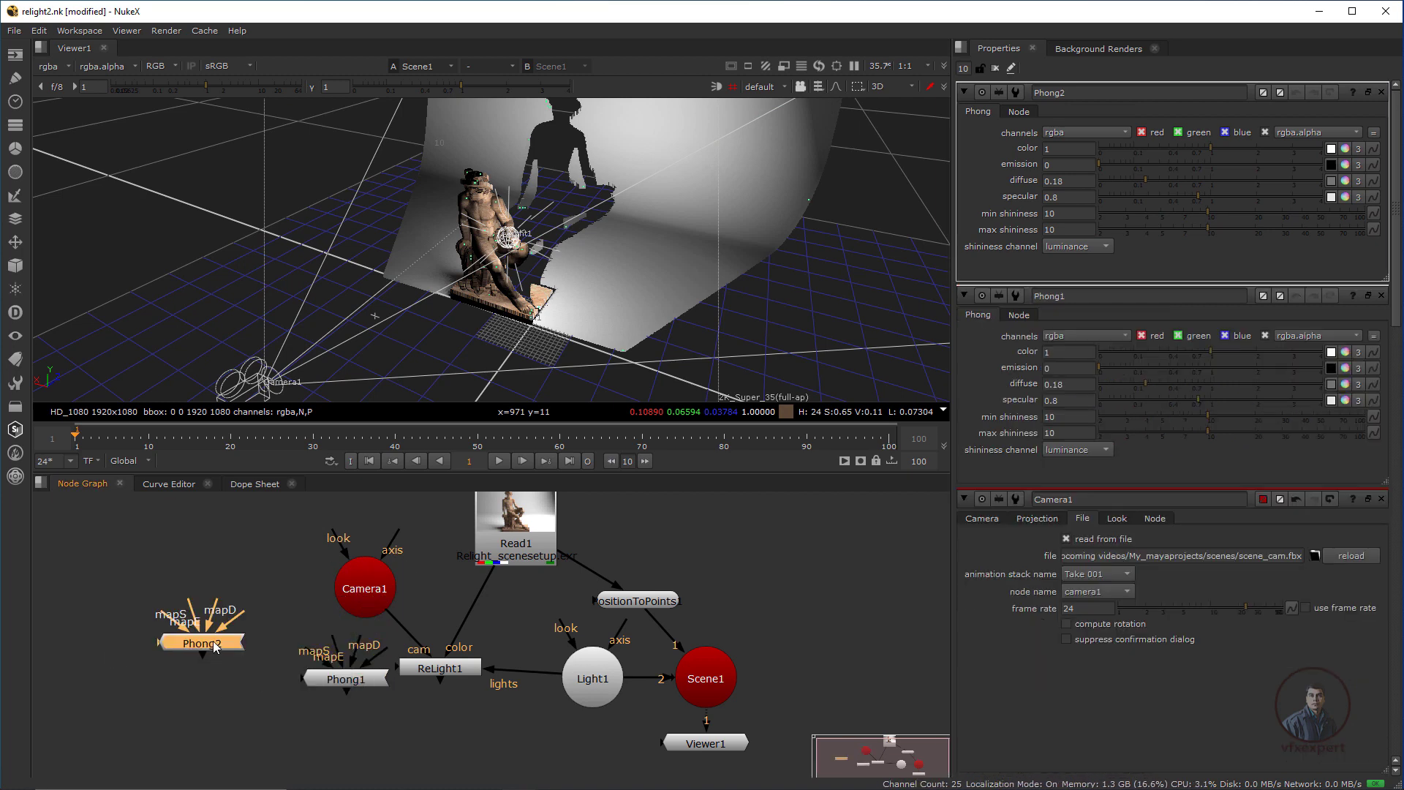
key("Delete")
Space Phong1 away from ReLight1 and connect ReLight1's material input to Phong1
left_click_drag(346, 683, 300, 668)
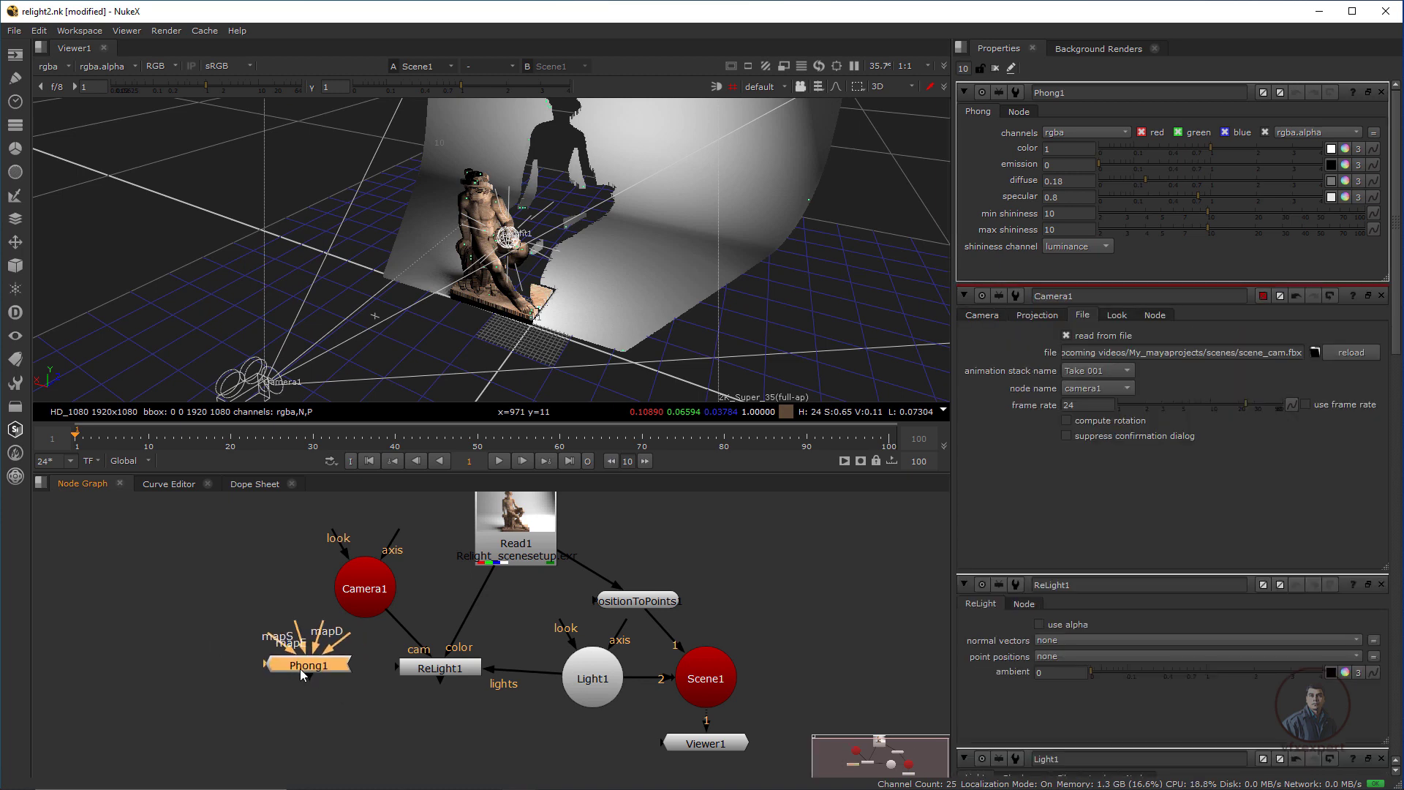
left_click_drag(398, 668, 310, 677)
left_click_drag(307, 668, 296, 669)
Display ReLight1's output in the viewer in 2D
left_click(443, 672)
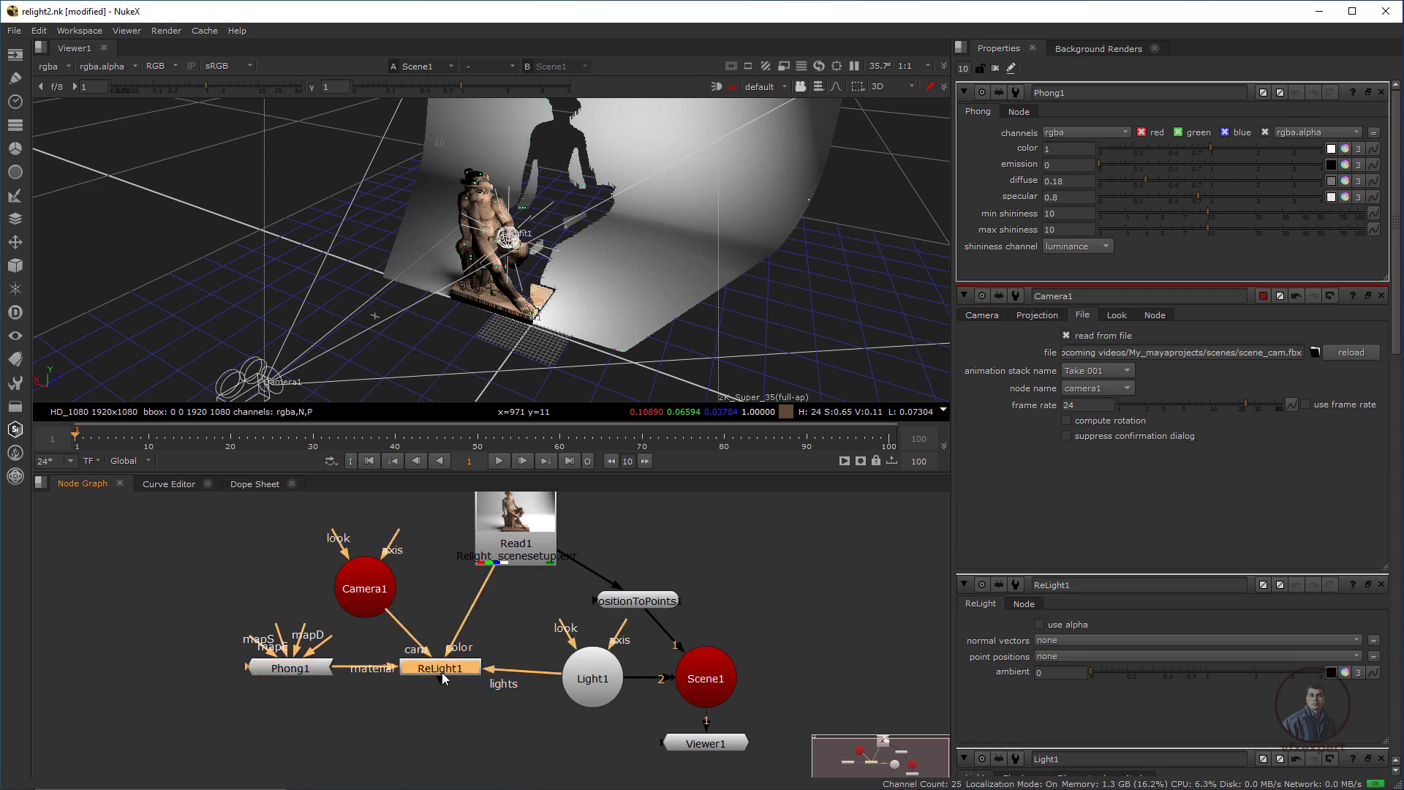
key("1")
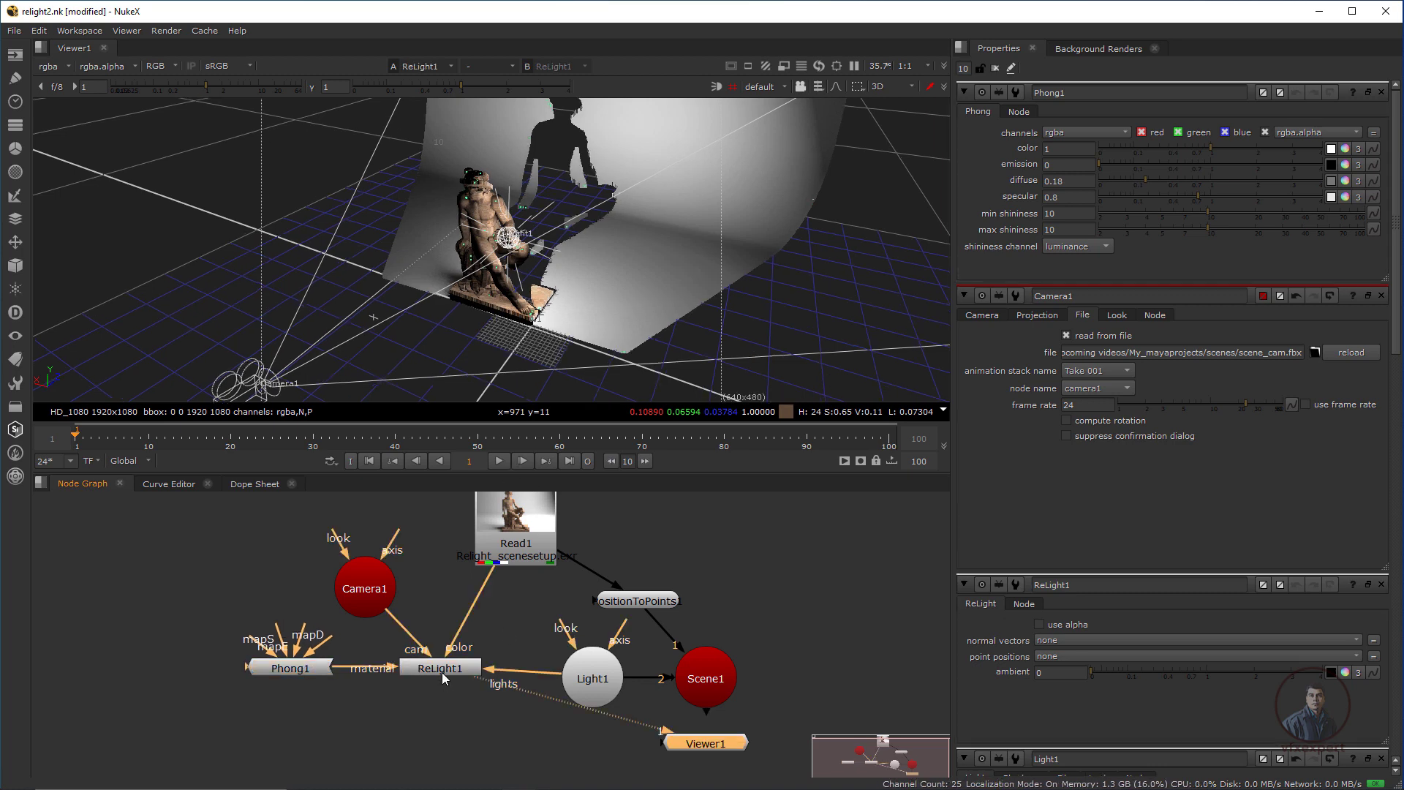
key("Tab")
key("Tab")
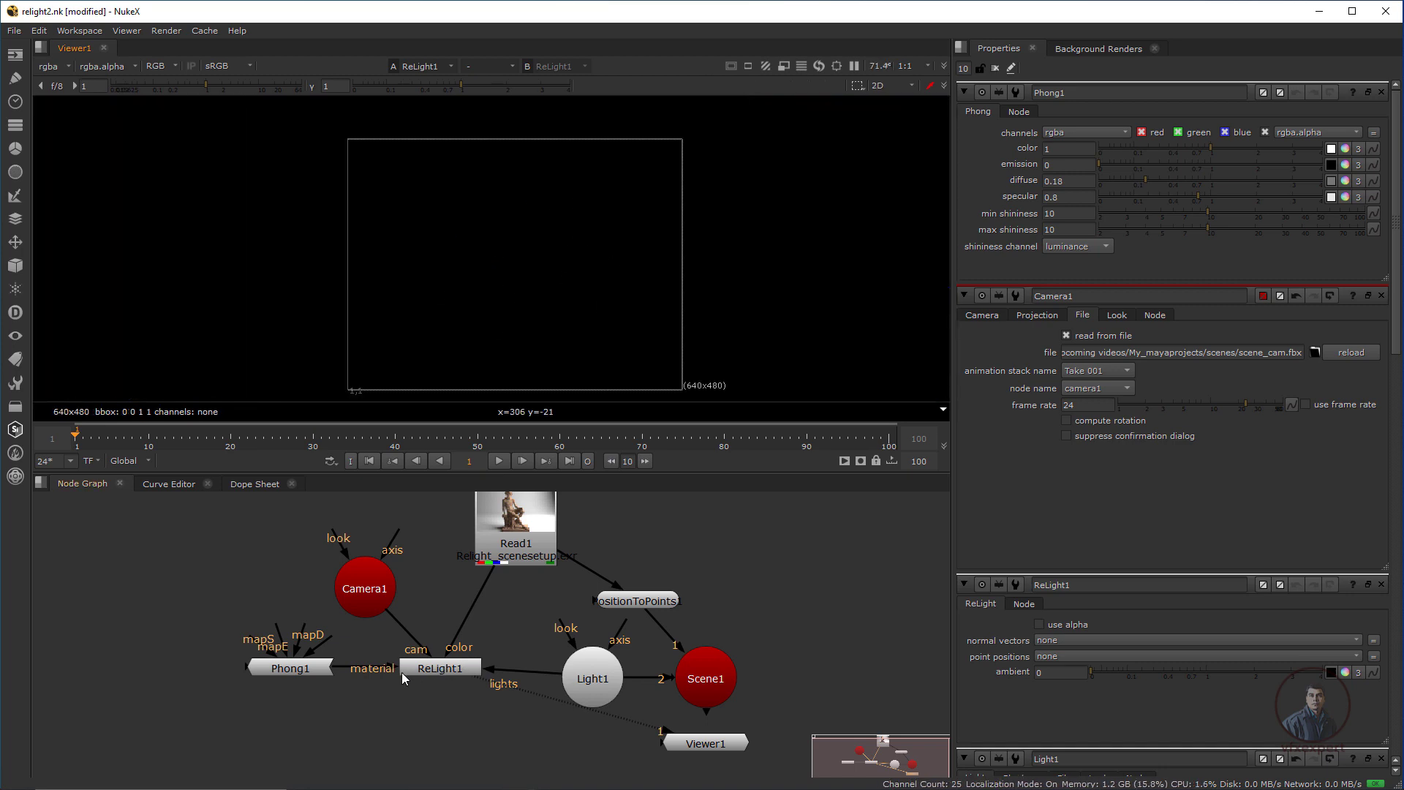
Set ReLight1's normal vectors to the N layer and its point positions to the P layer
double_click(461, 671)
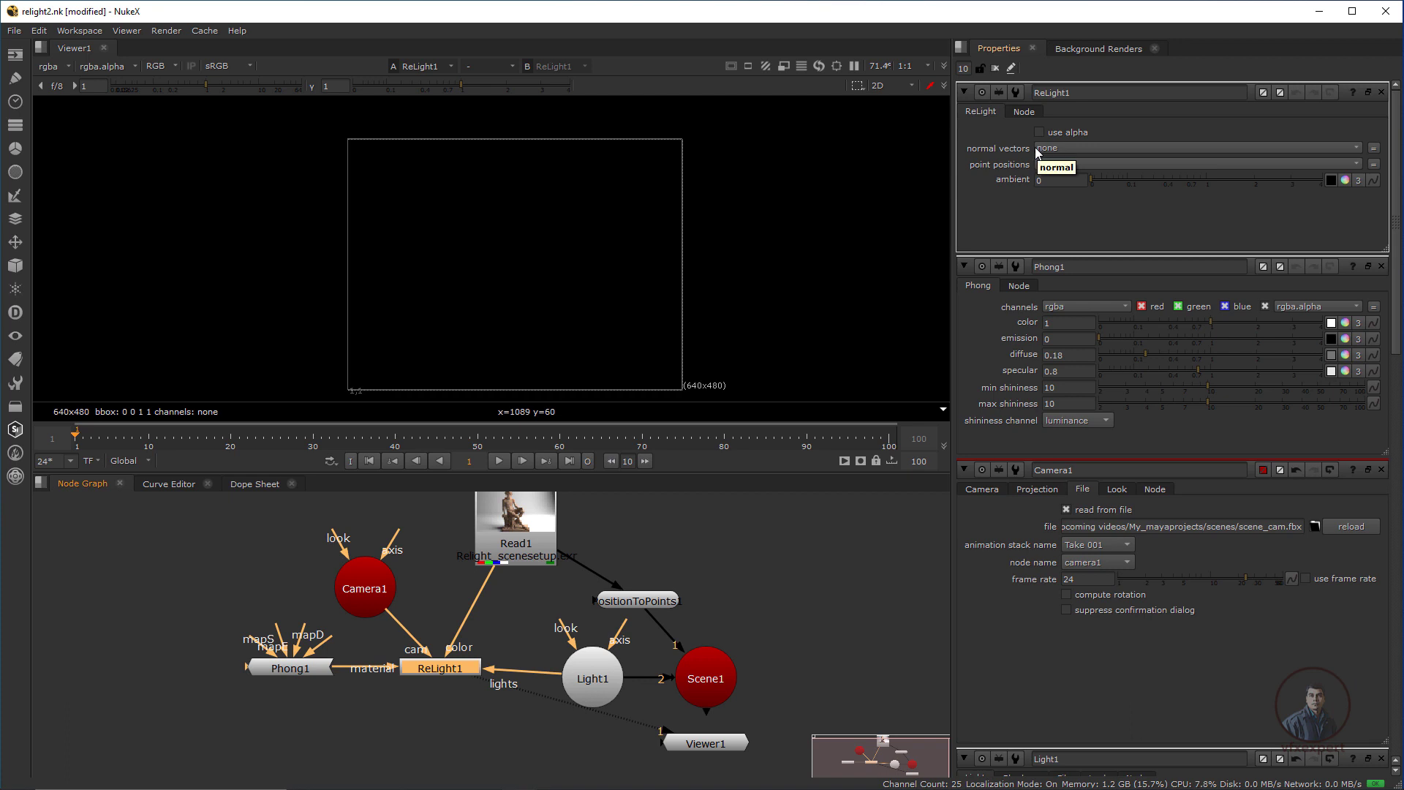
left_click(1064, 148)
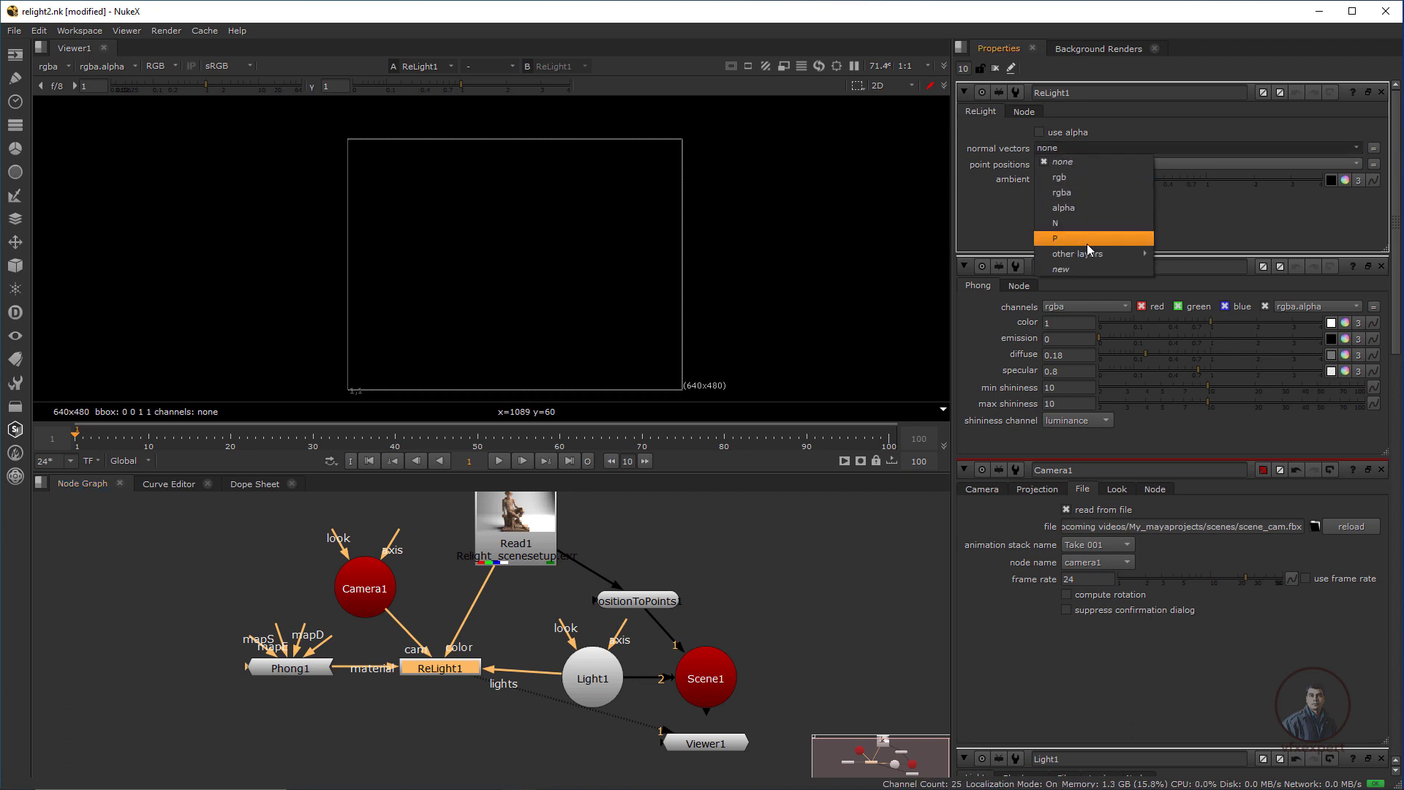
key("Escape")
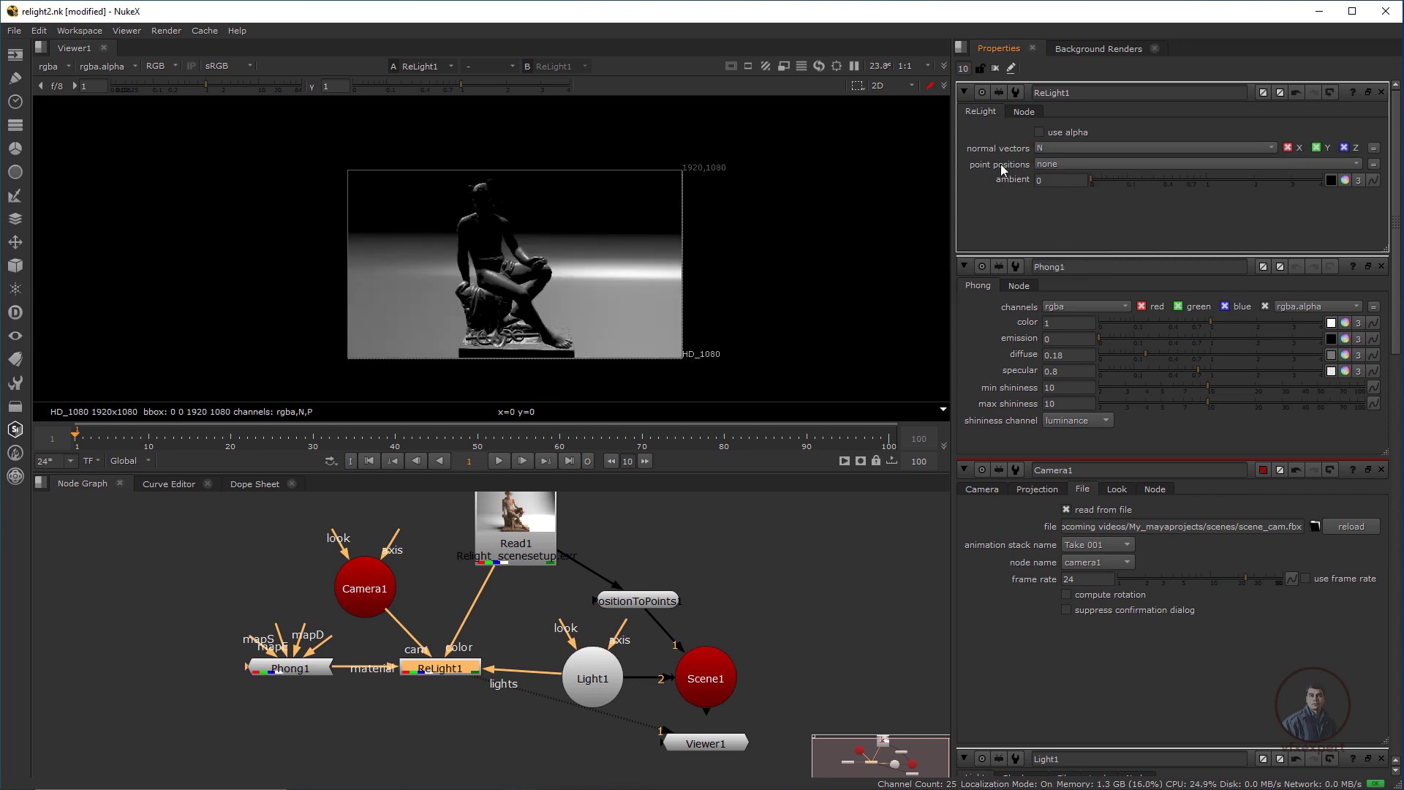
left_click(1060, 165)
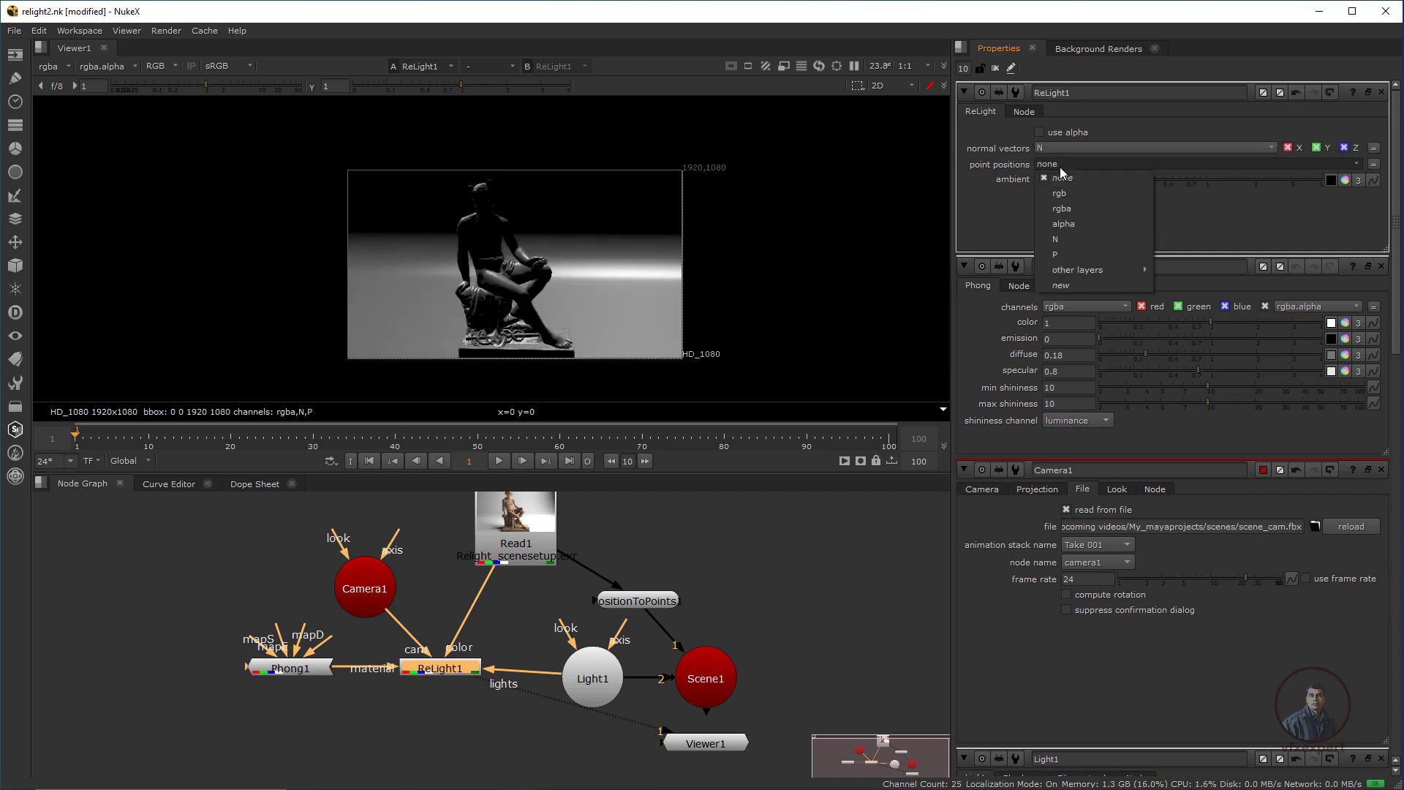
left_click(1060, 254)
scroll(527, 250, "up", 2)
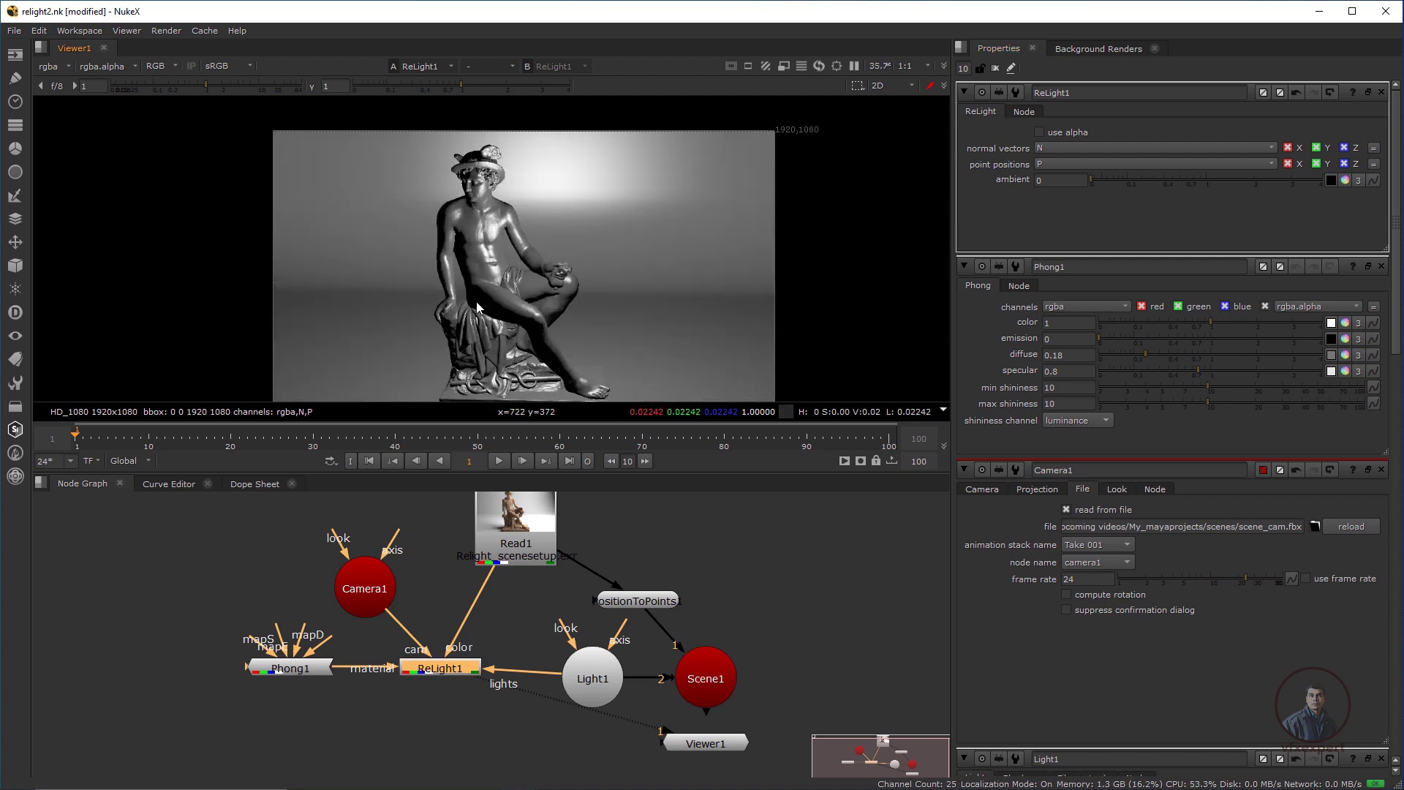
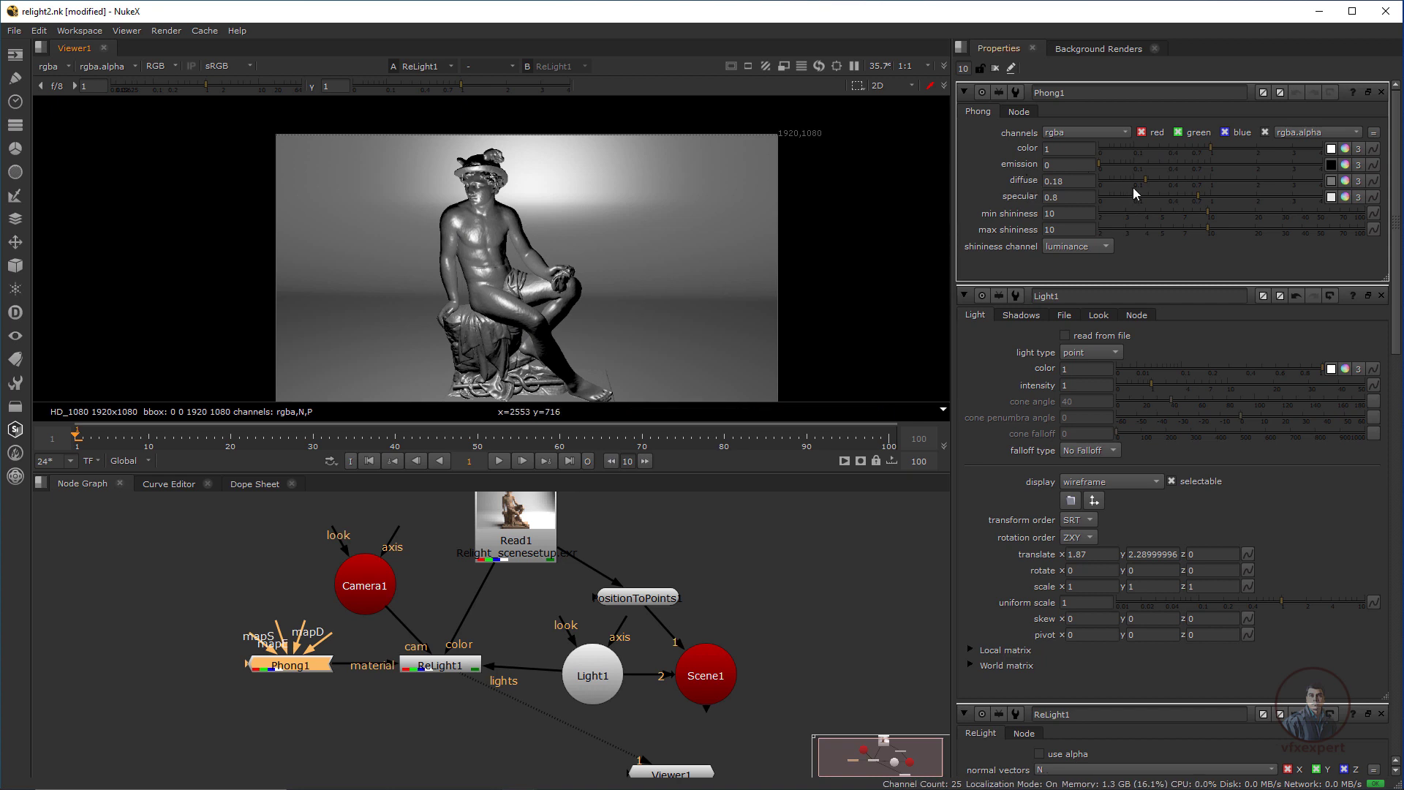
Set Phong1's diffuse to 0 and inspect the specular-only relight on the statue
left_click_drag(1146, 178, 1094, 182)
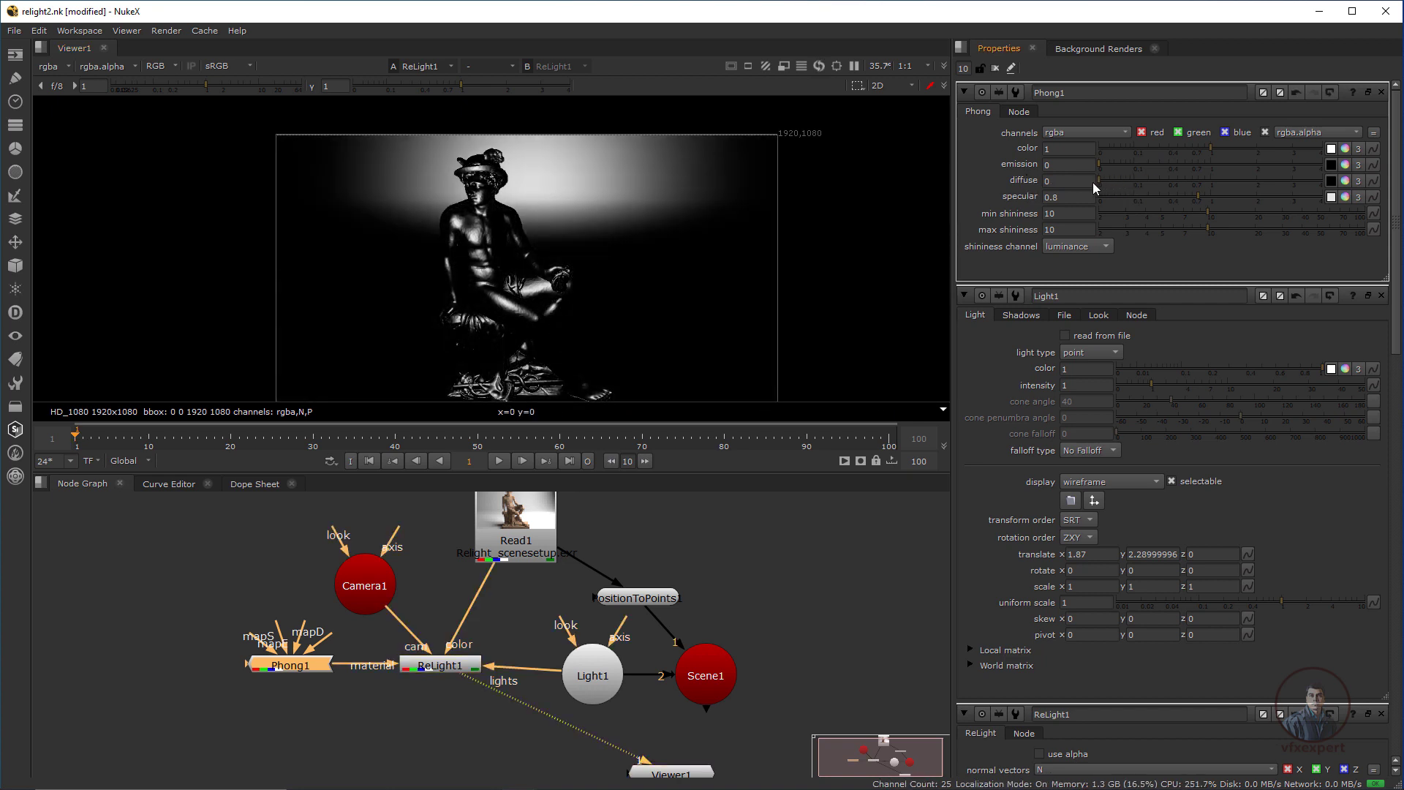
left_click_drag(500, 279, 528, 345, "ctrl+shift")
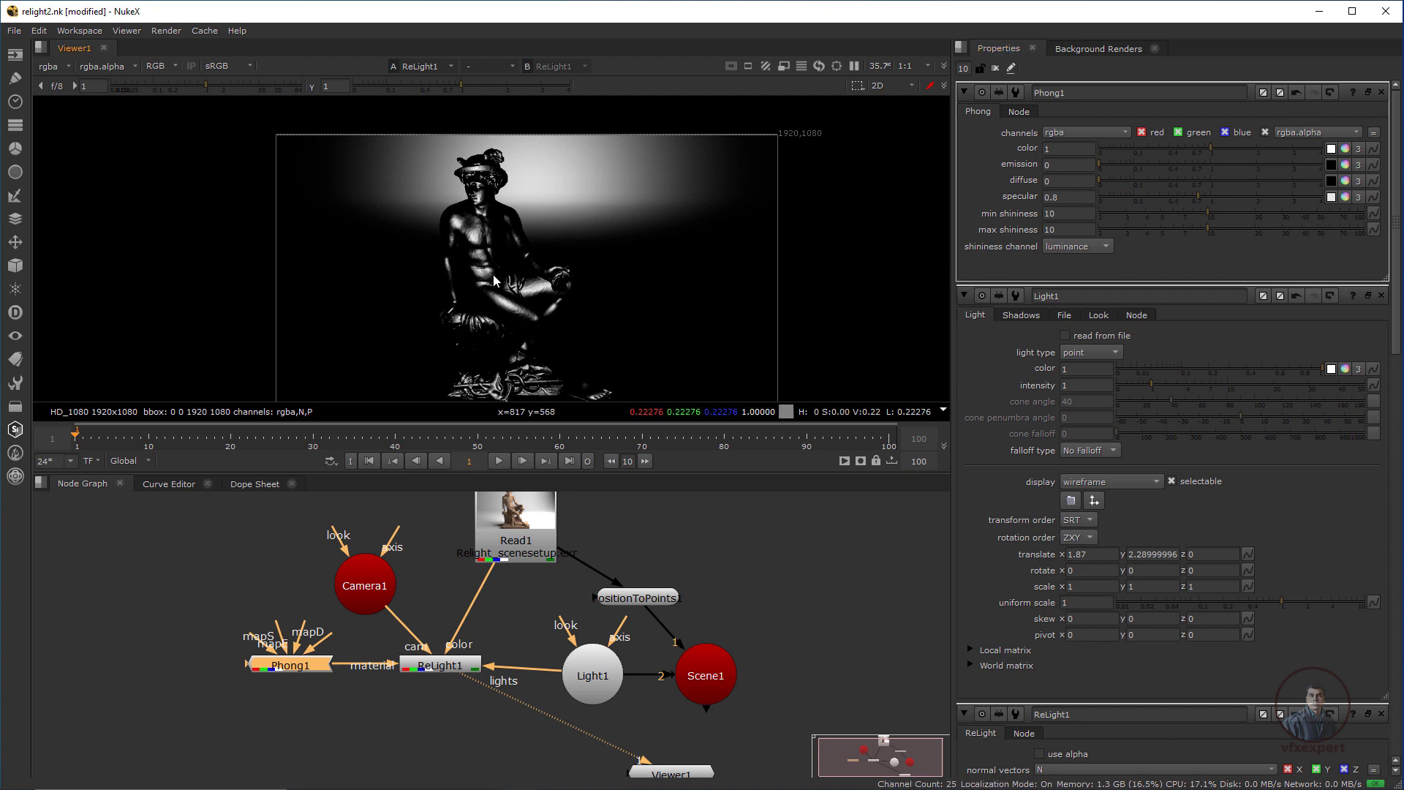
right_click(531, 357, "ctrl")
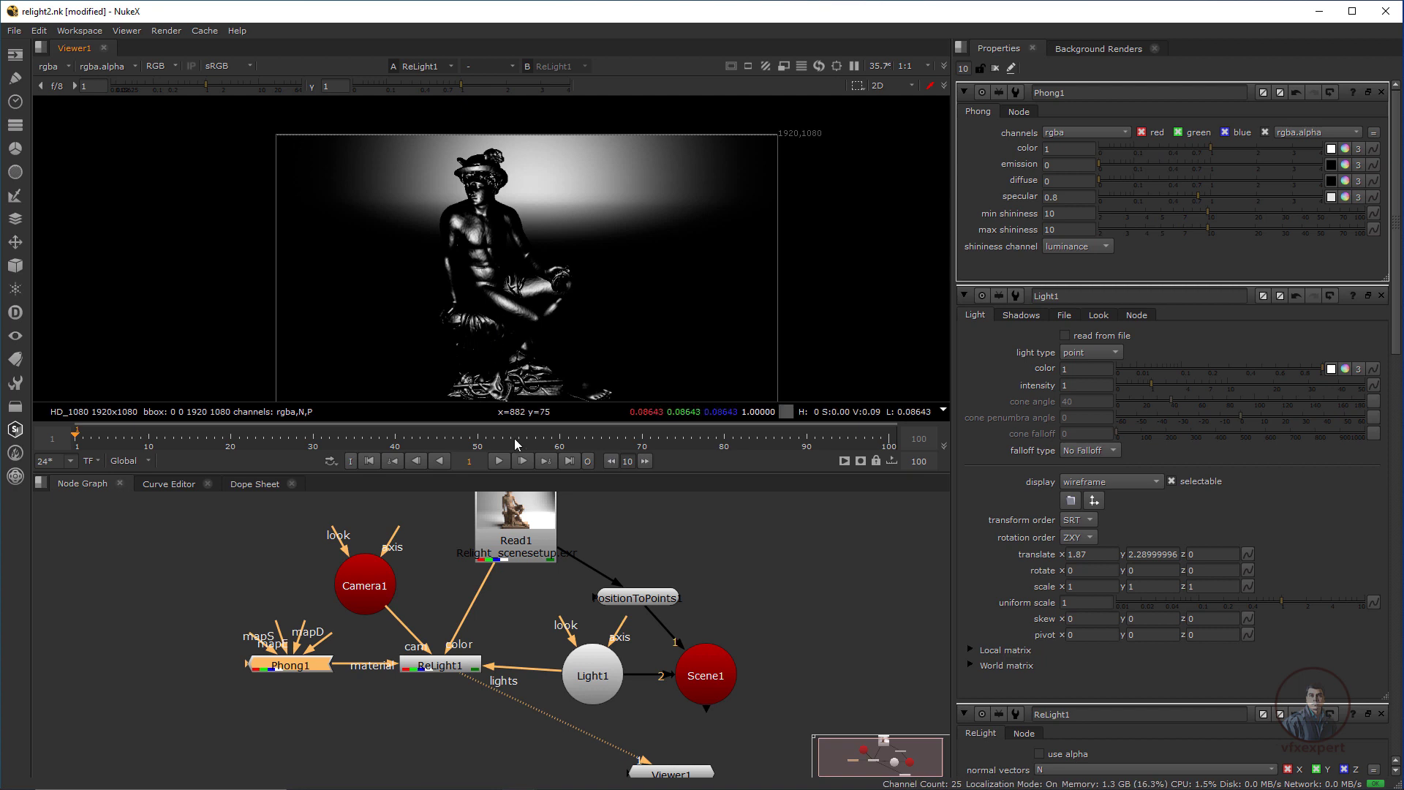
Spread out the node graph by moving Read1 above ReLight1 and Camera1 farther away from their connection
left_click_drag(514, 536, 446, 506)
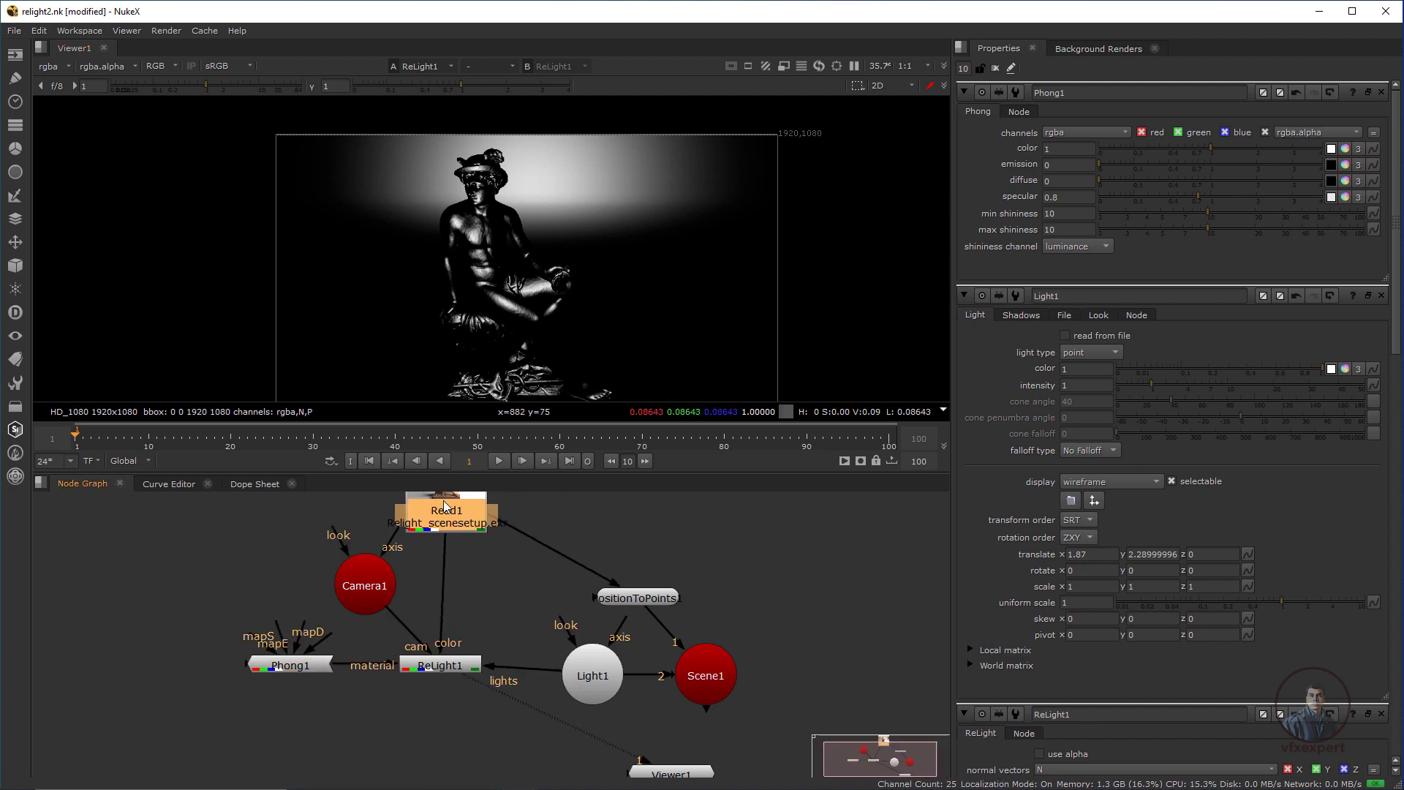
left_click(490, 555)
scroll(488, 577, "down", 3)
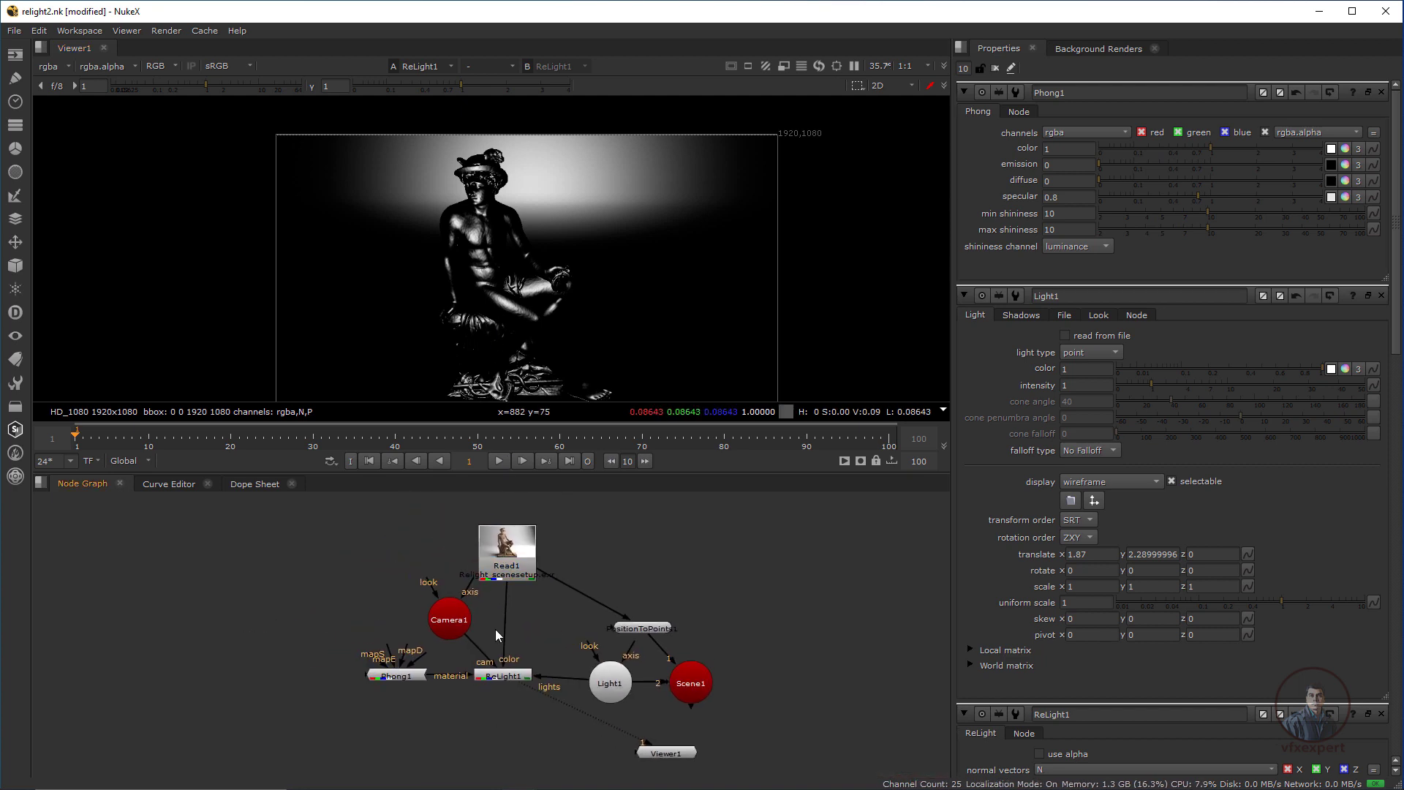
left_click_drag(511, 569, 502, 553)
left_click_drag(444, 629, 412, 619)
left_click(262, 717)
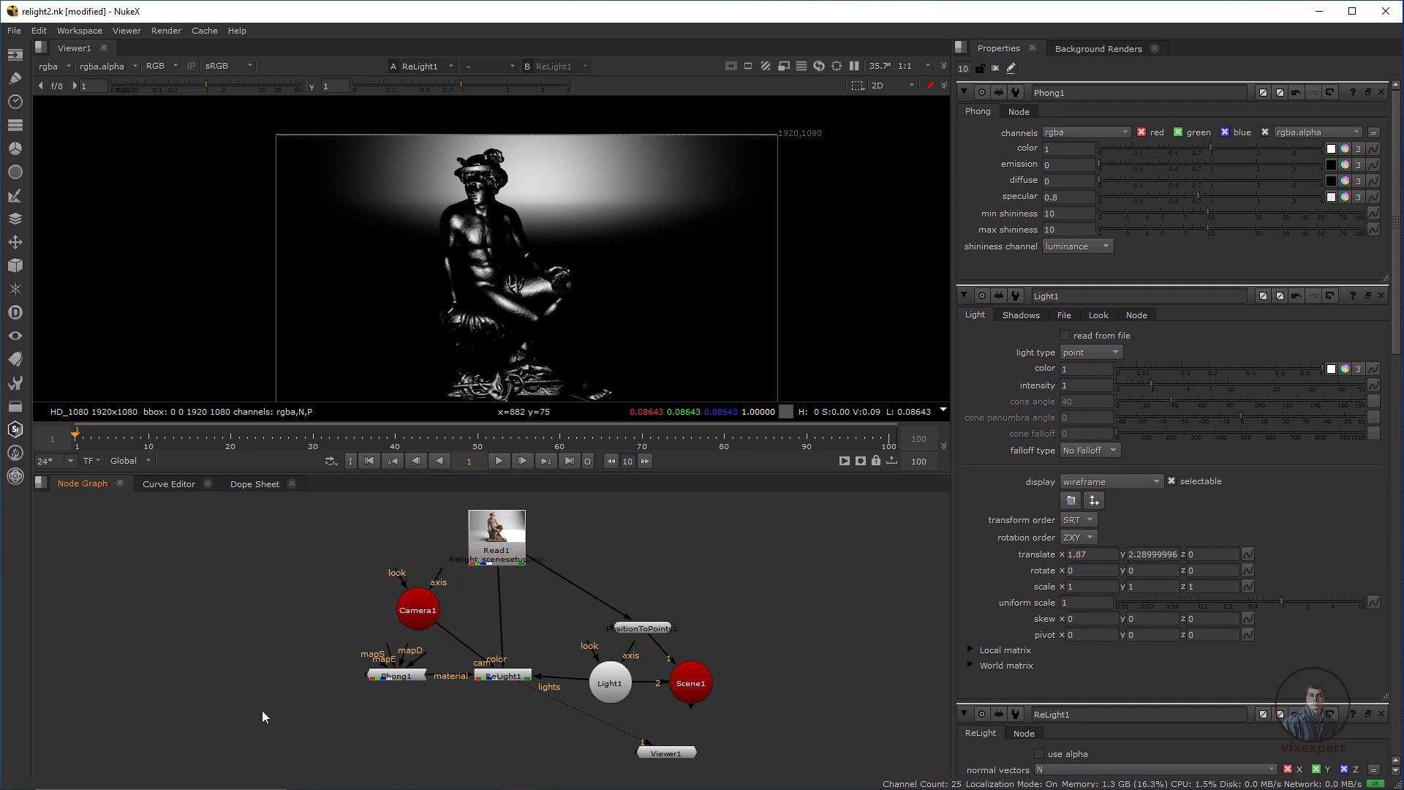
Add a Merge node in the empty area of the node graph, off to the side of Phong1
key("m")
scroll(264, 692, "up", 3)
left_click_drag(260, 674, 315, 611)
scroll(315, 611, "down", 3)
left_click(527, 510)
middle_click_drag(525, 505, 566, 561)
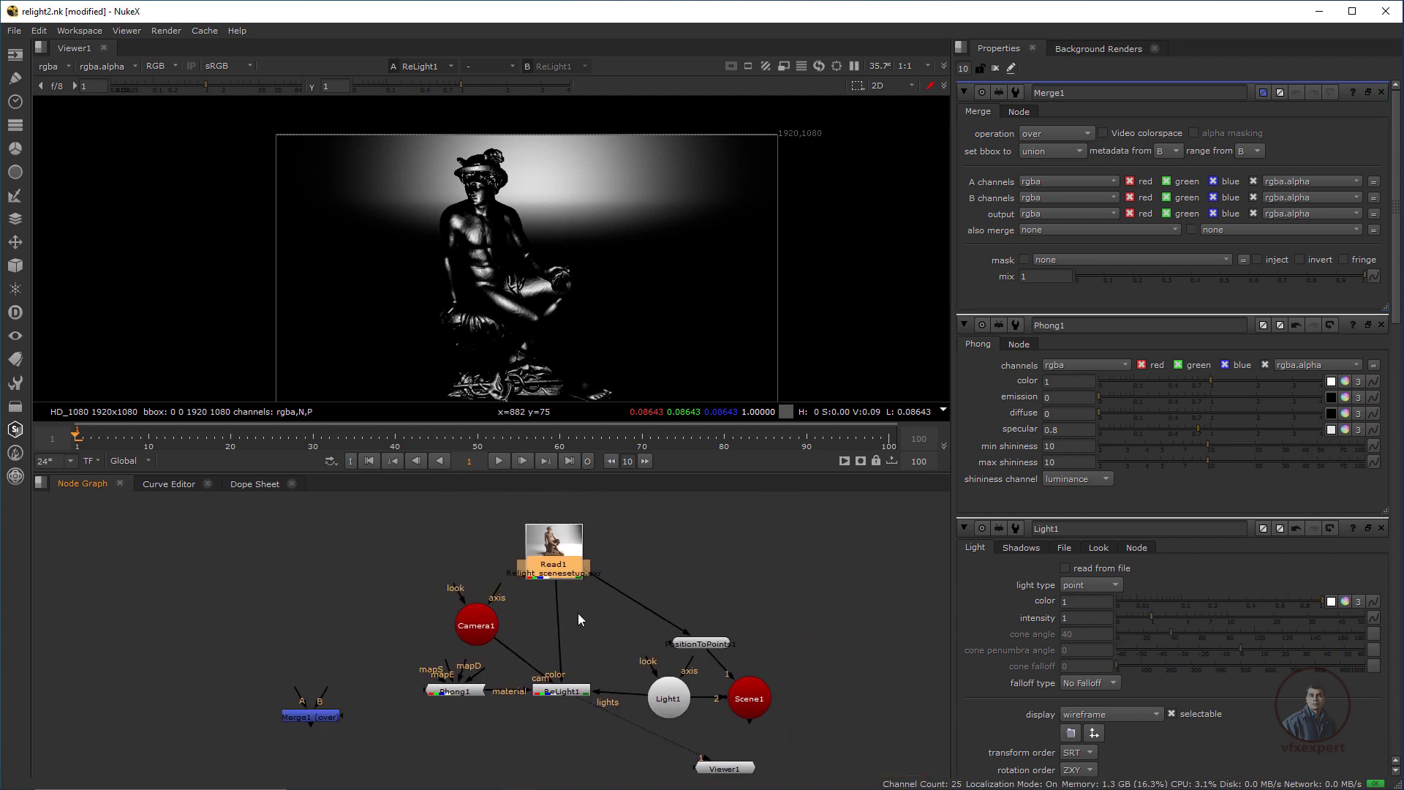
Connect Merge1's B input to Read1 through a corner dot and its A input to ReLight1, level with the merge
left_click_drag(330, 702, 554, 545)
left_click_drag(424, 641, 316, 545, "ctrl")
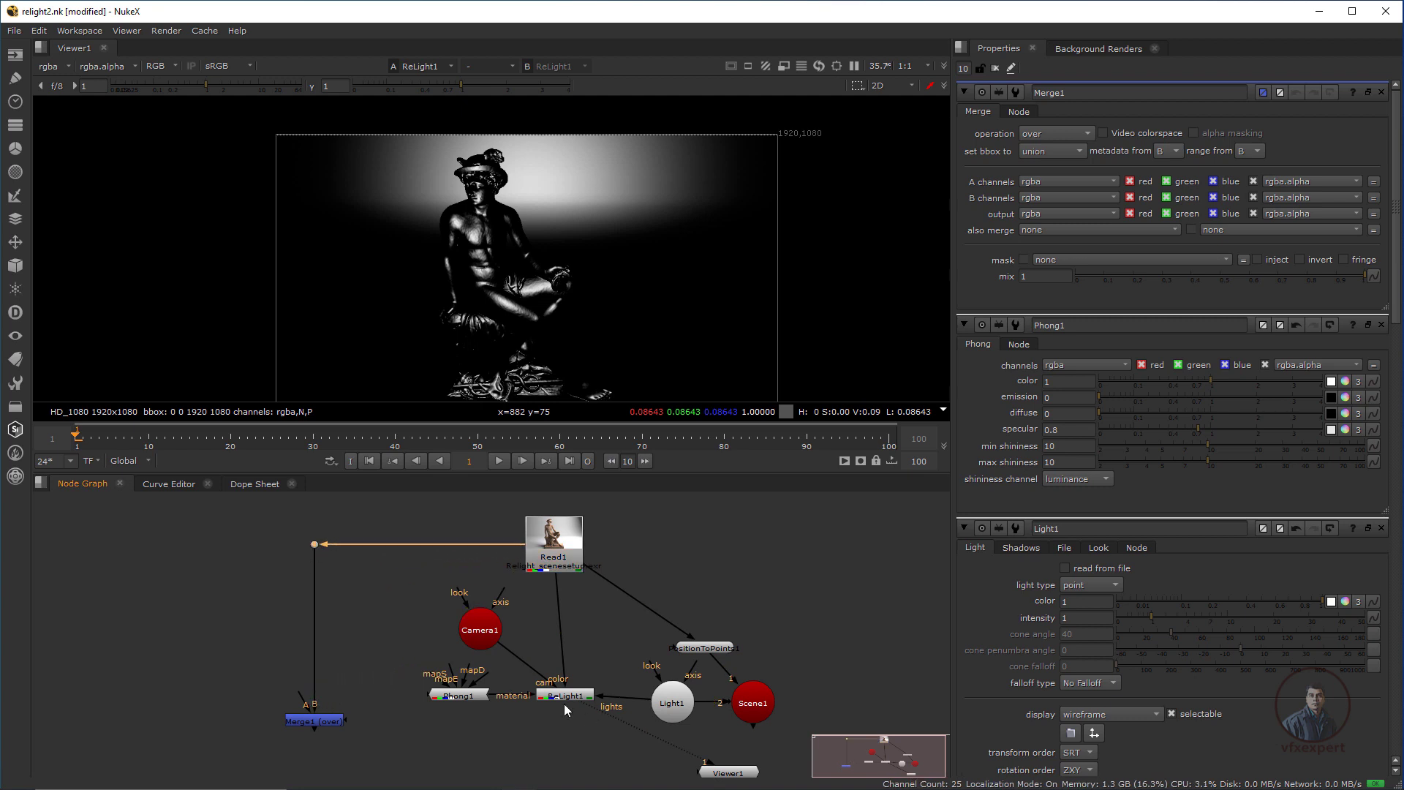
left_click_drag(564, 703, 562, 729)
left_click_drag(305, 700, 555, 721)
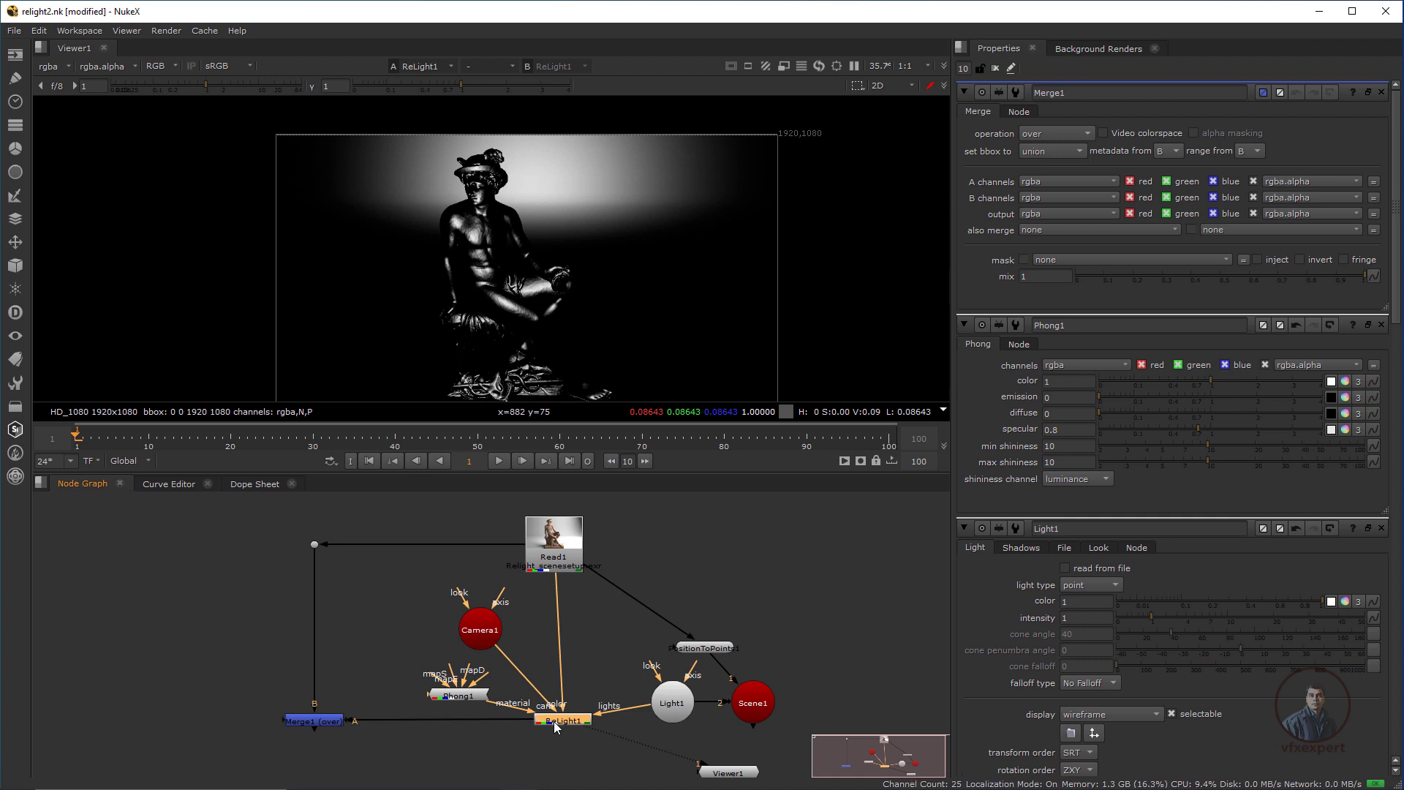
Display Merge1 in the viewer and set its operation to plus
left_click(339, 721)
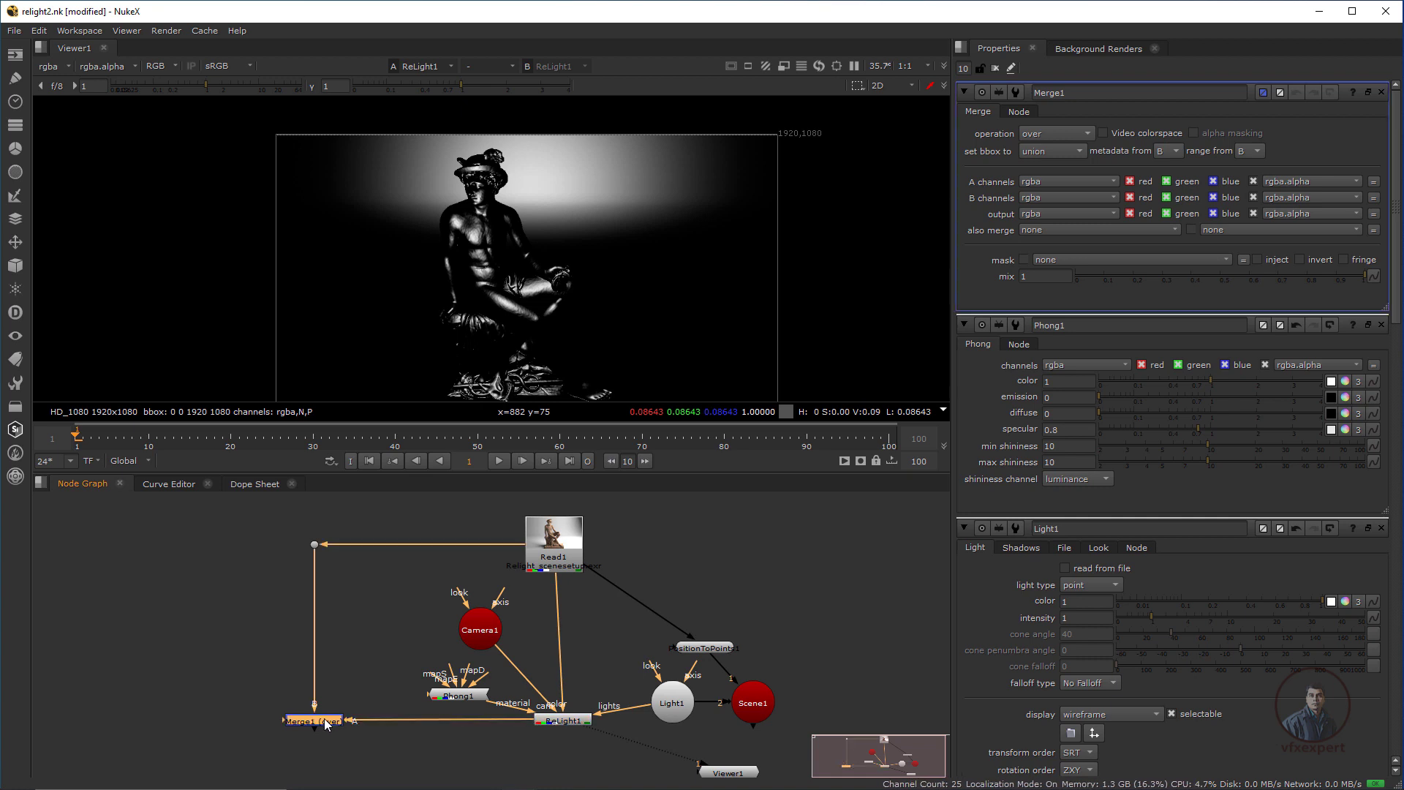
key("1")
left_click(333, 722)
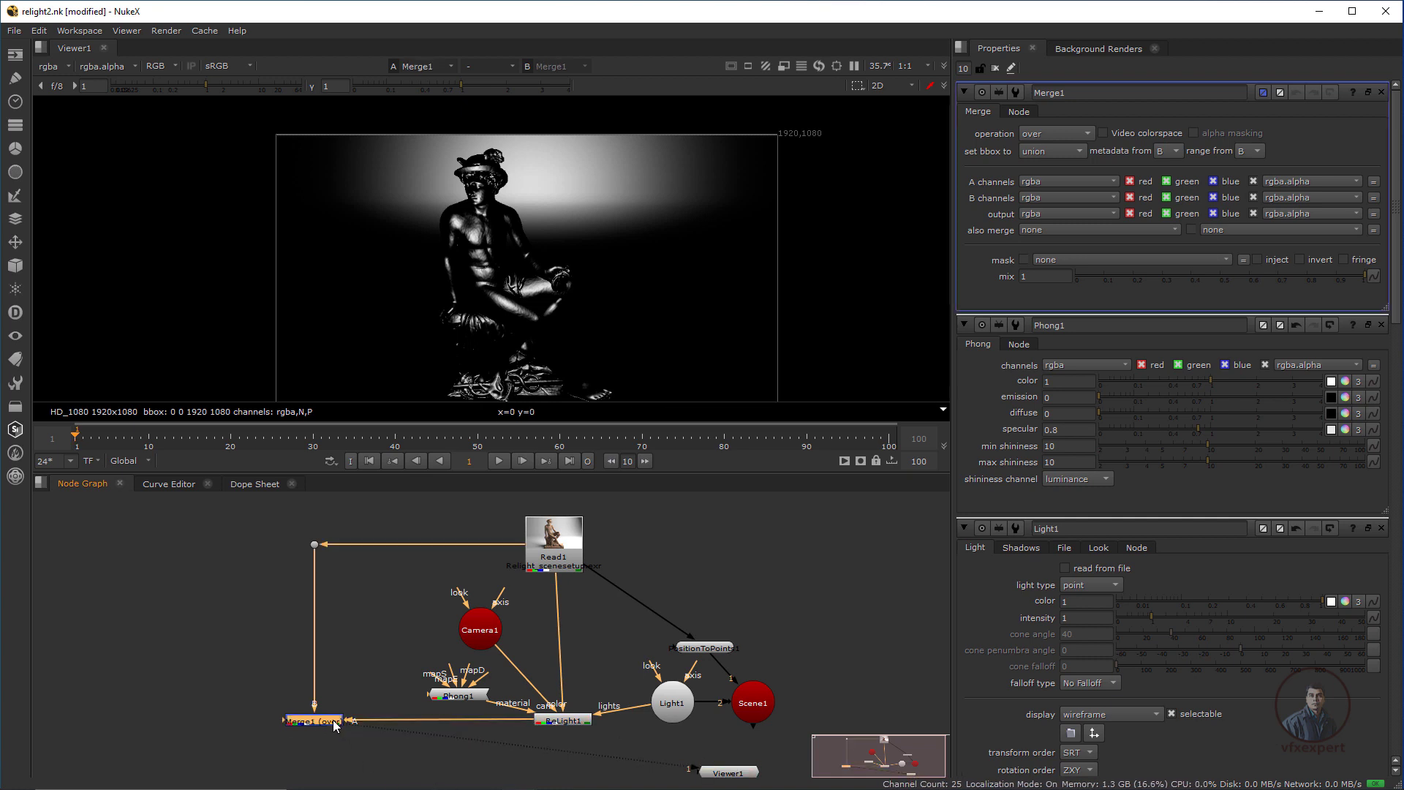
left_click(1073, 133)
left_click(1065, 375)
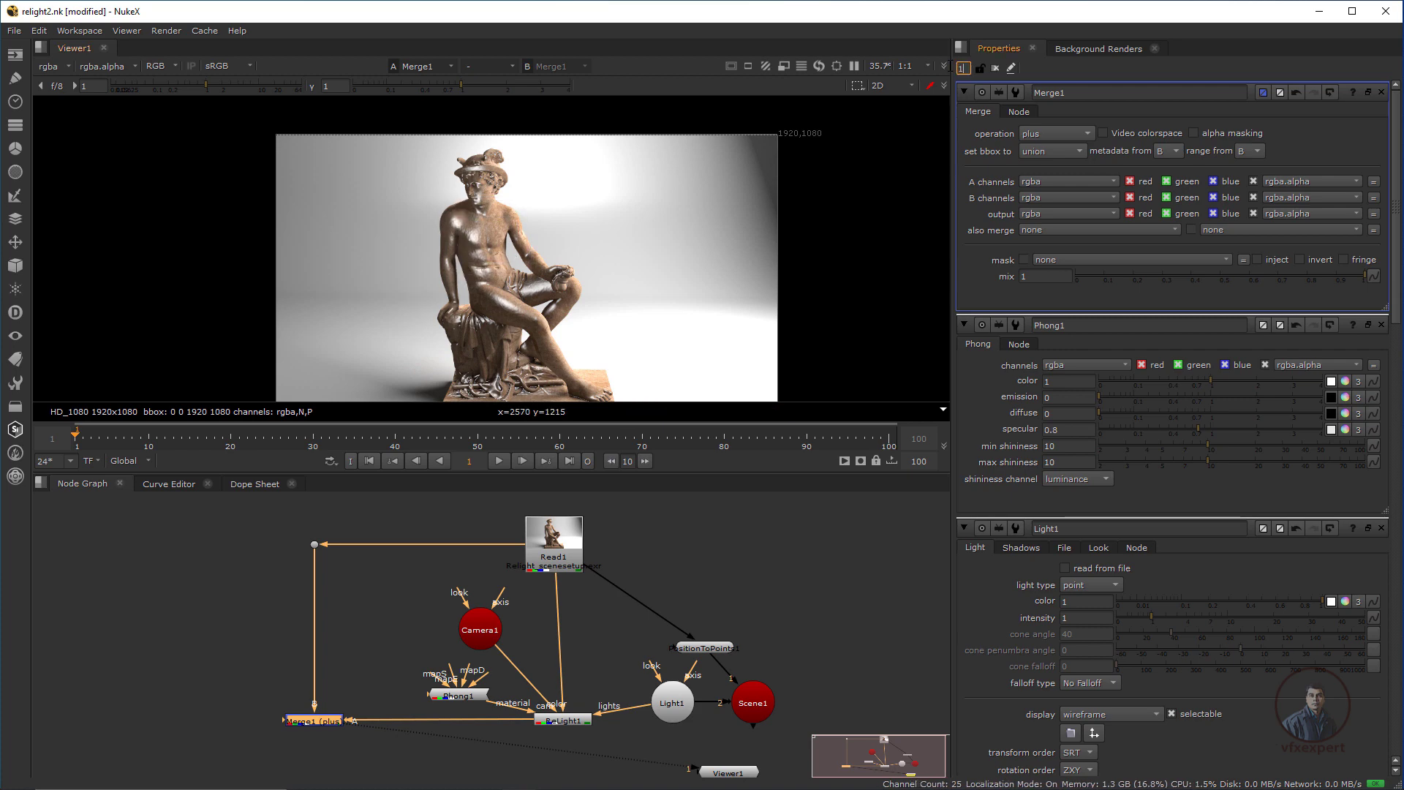
Limit the Properties bin to 1 open panel and compare the original Read1 image with Merge1 in the viewer
left_click(962, 67)
scroll(489, 228, "up", 2)
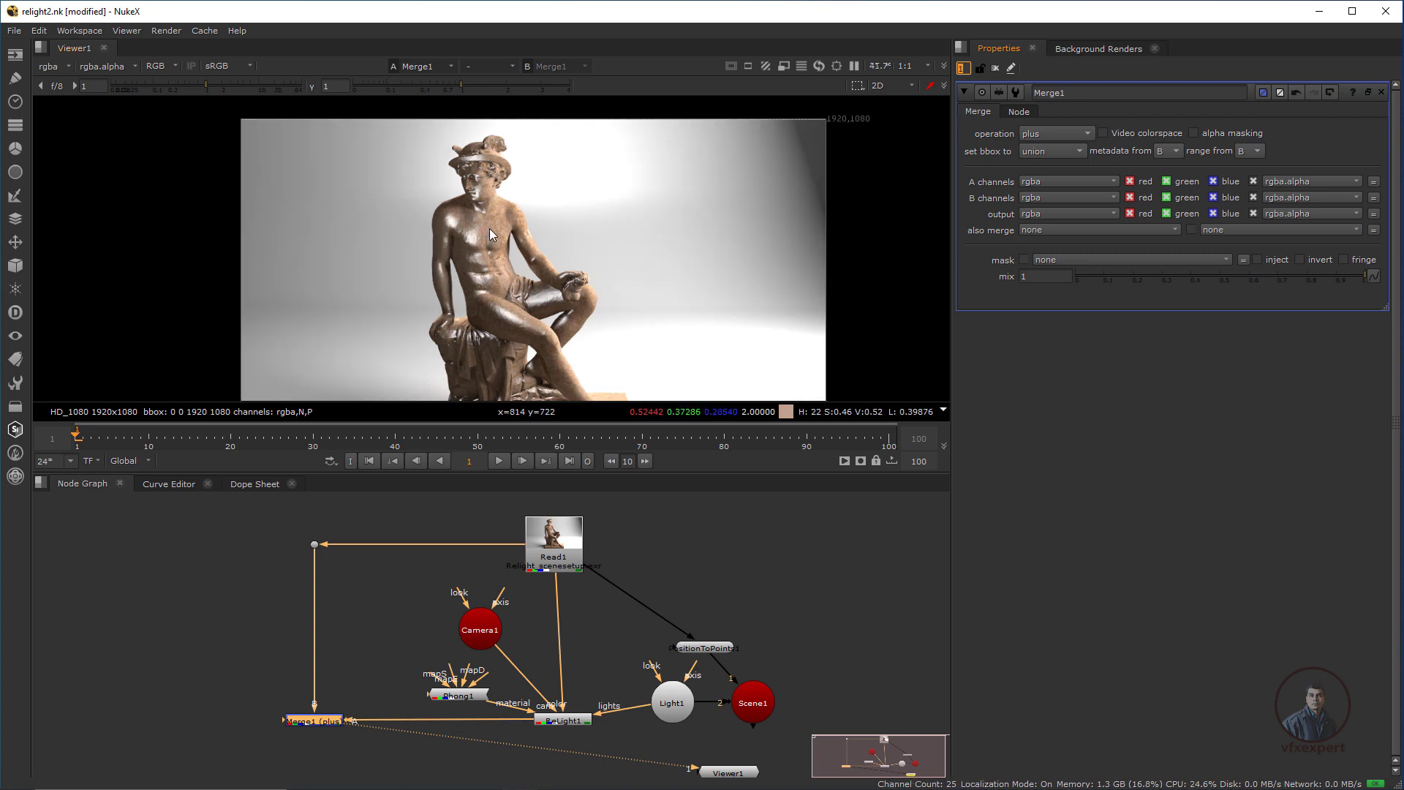
left_click(571, 545)
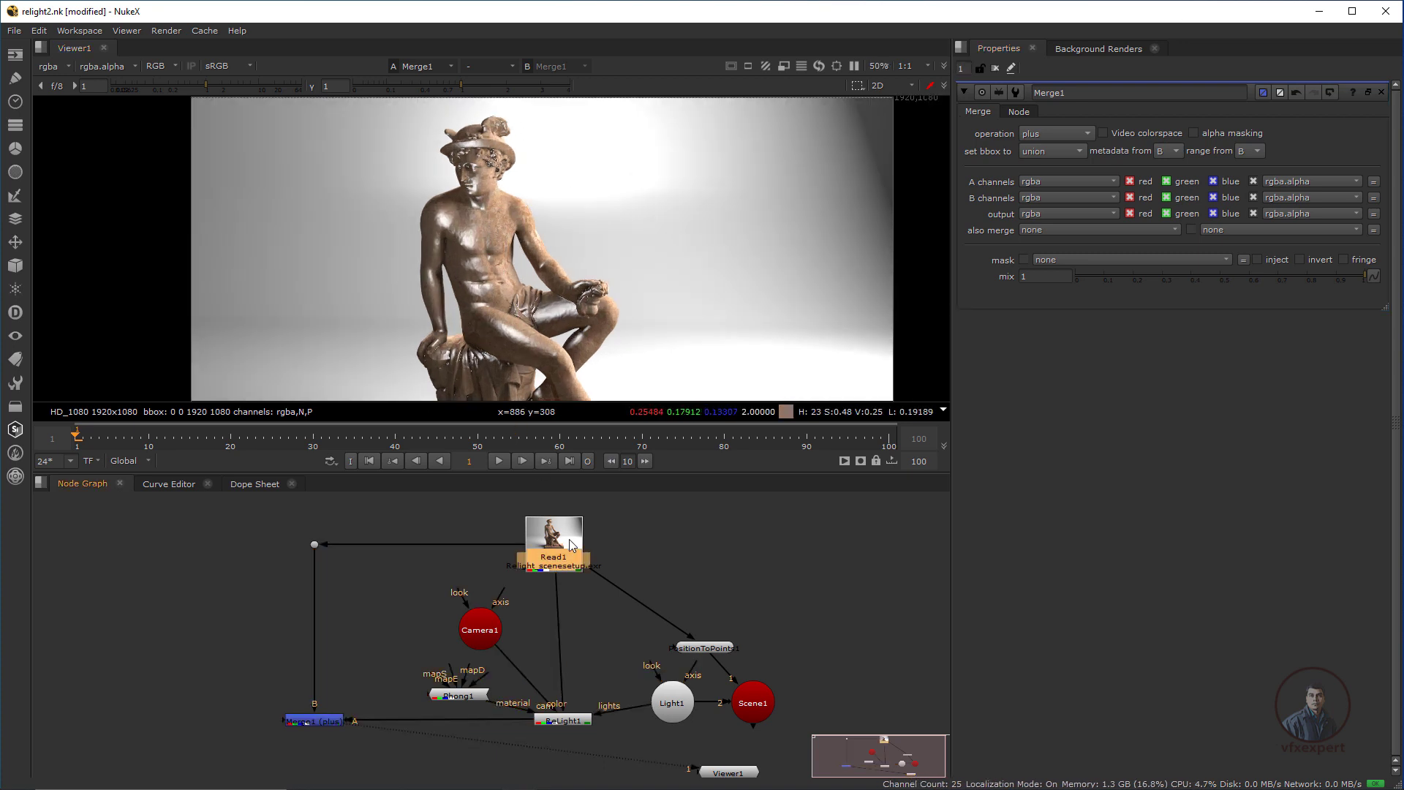
left_click(315, 721)
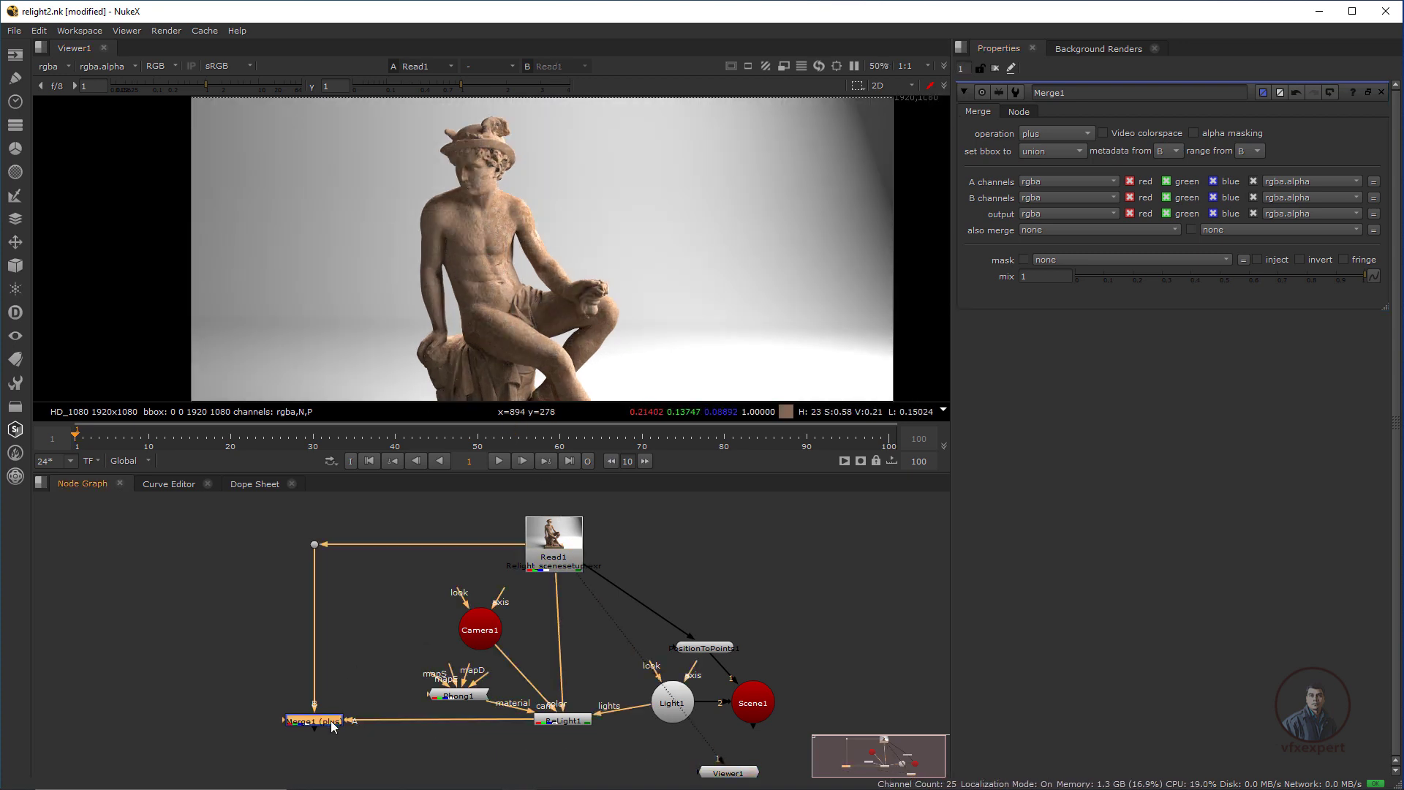
left_click(454, 376)
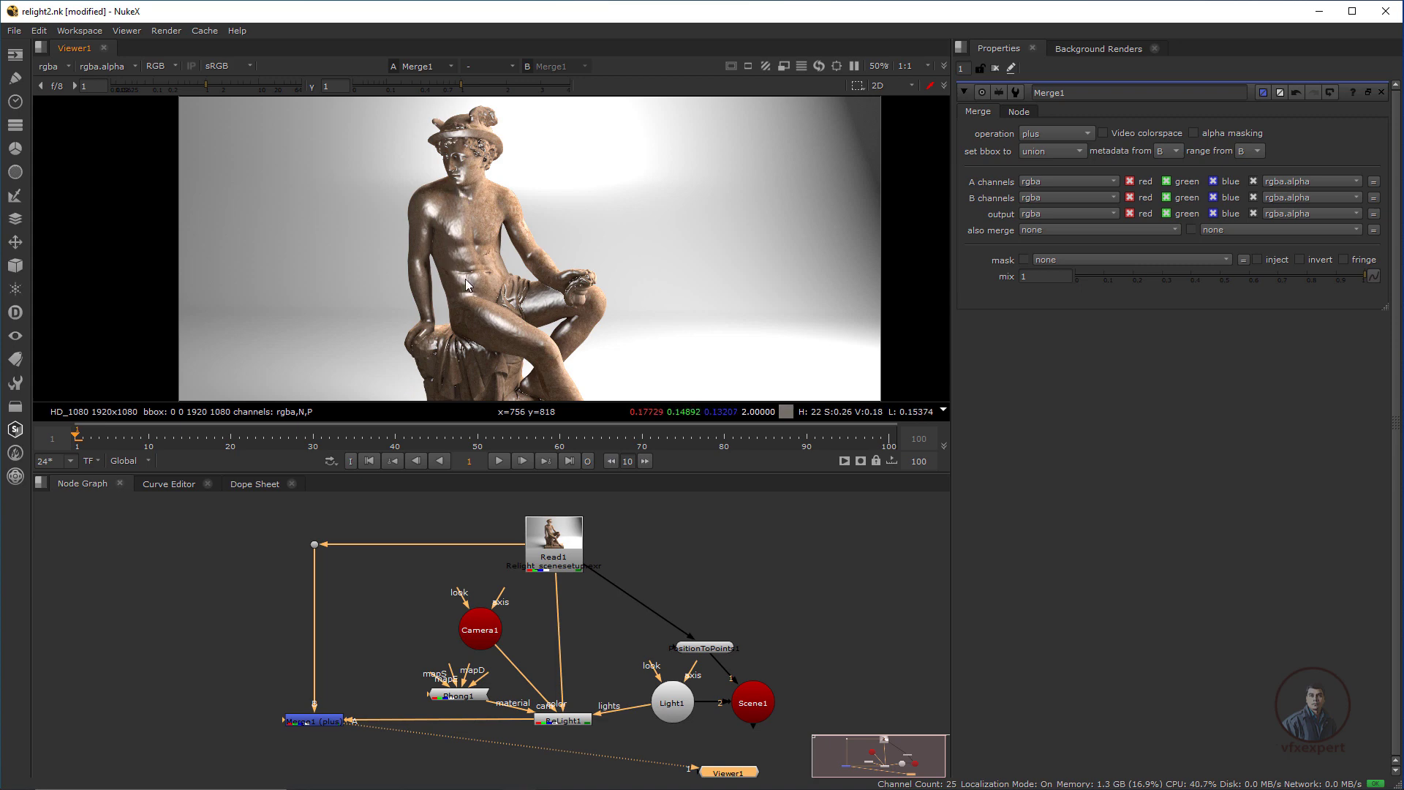
Set Phong1's specular to 0.66 and leave its diffuse at 0
double_click(459, 695)
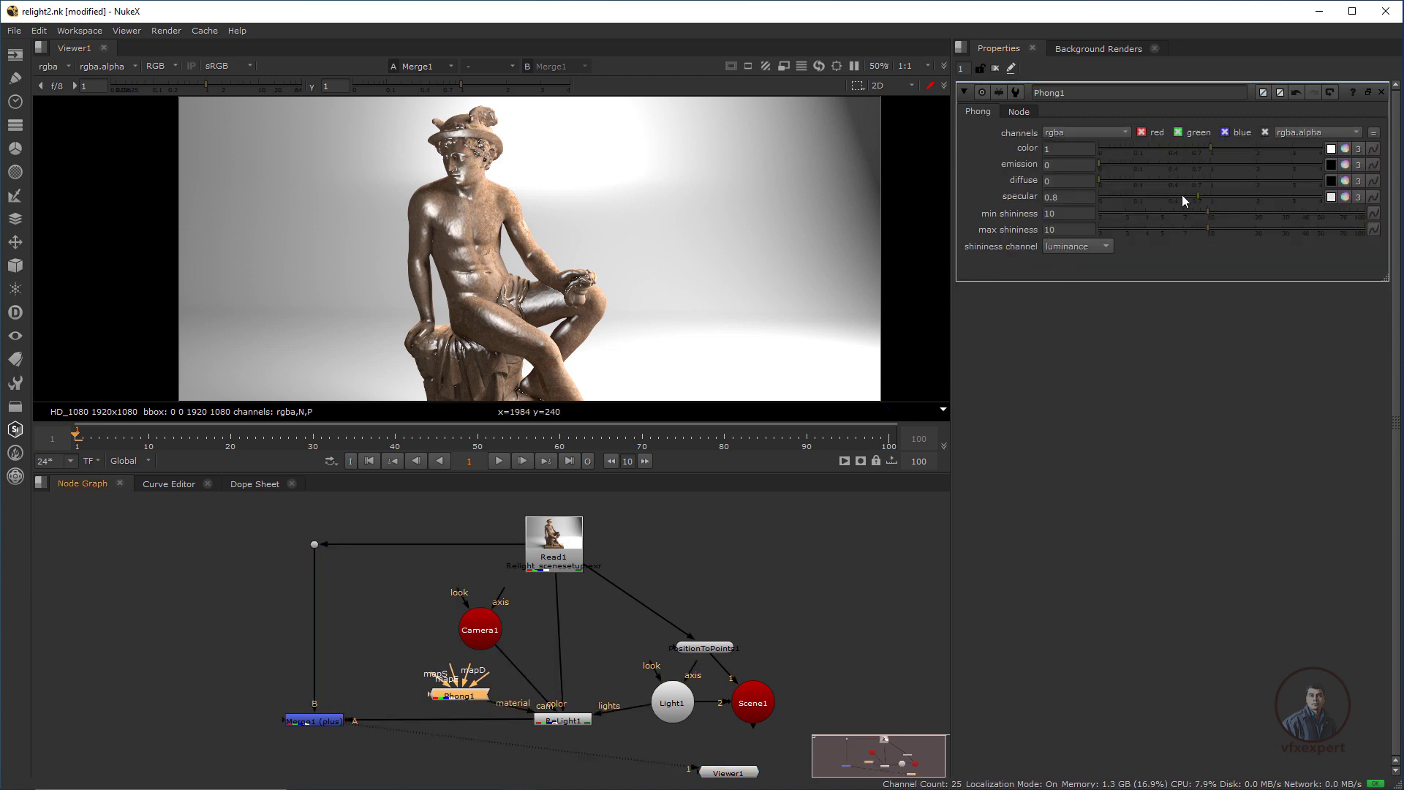
left_click_drag(1196, 195, 1189, 196)
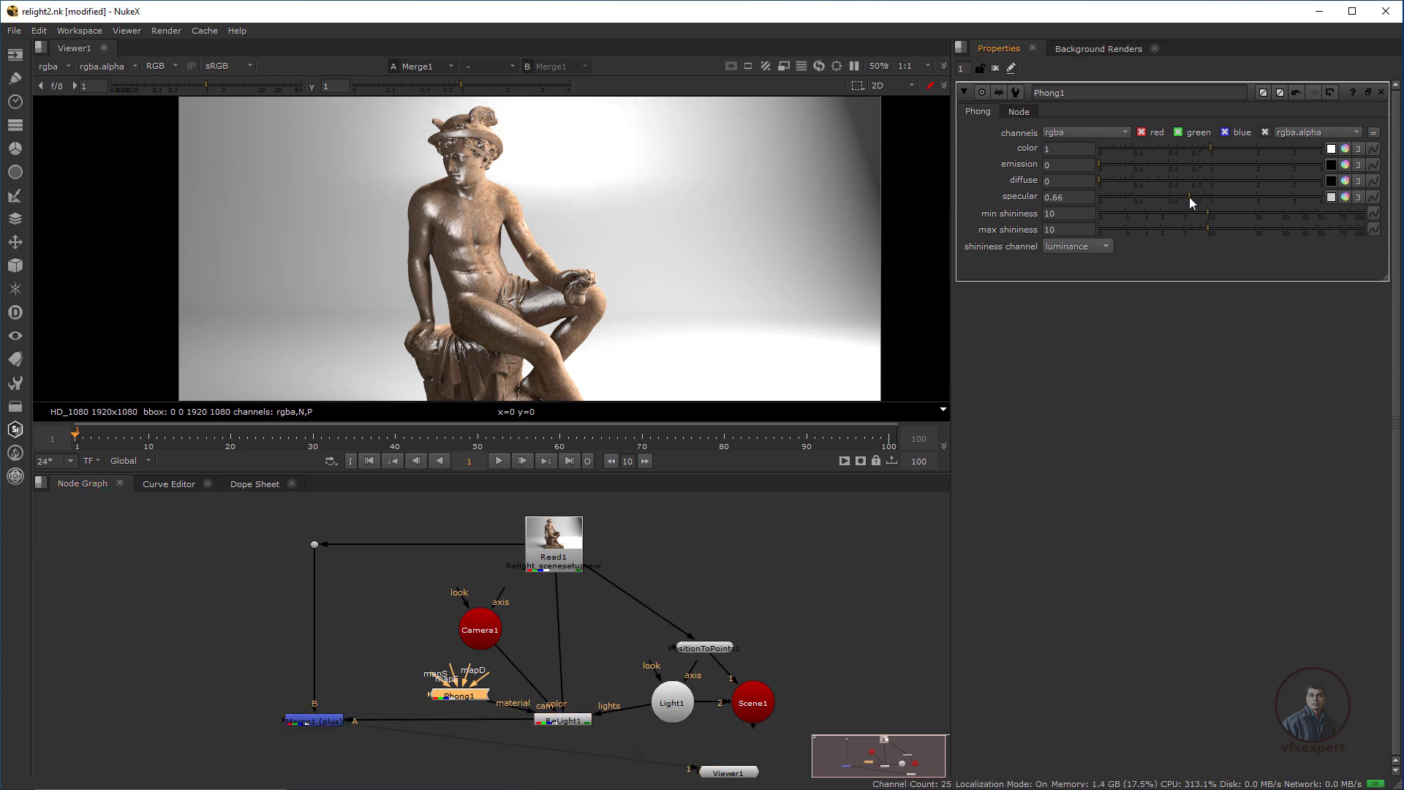
left_click_drag(1104, 179, 1093, 183)
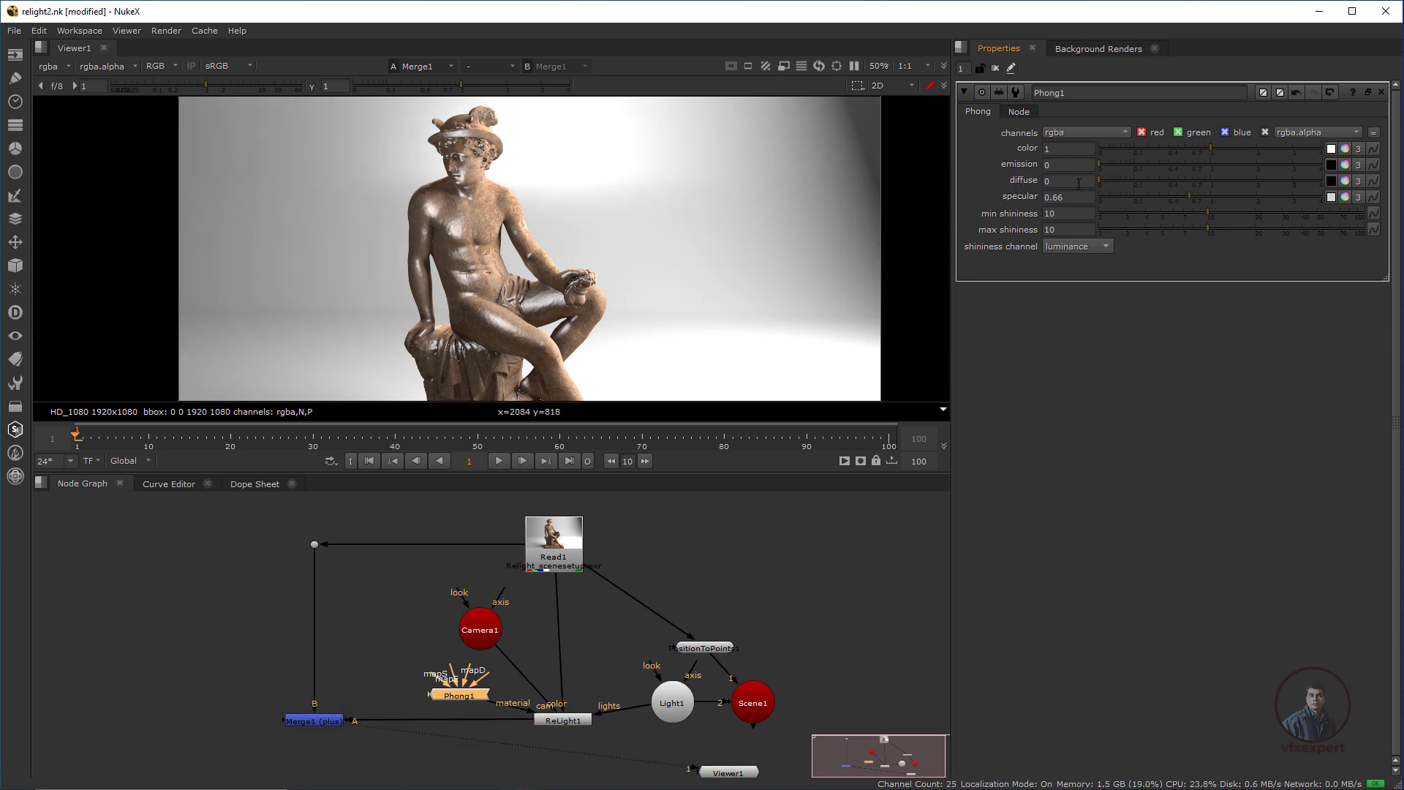
scroll(475, 241, "down", 1)
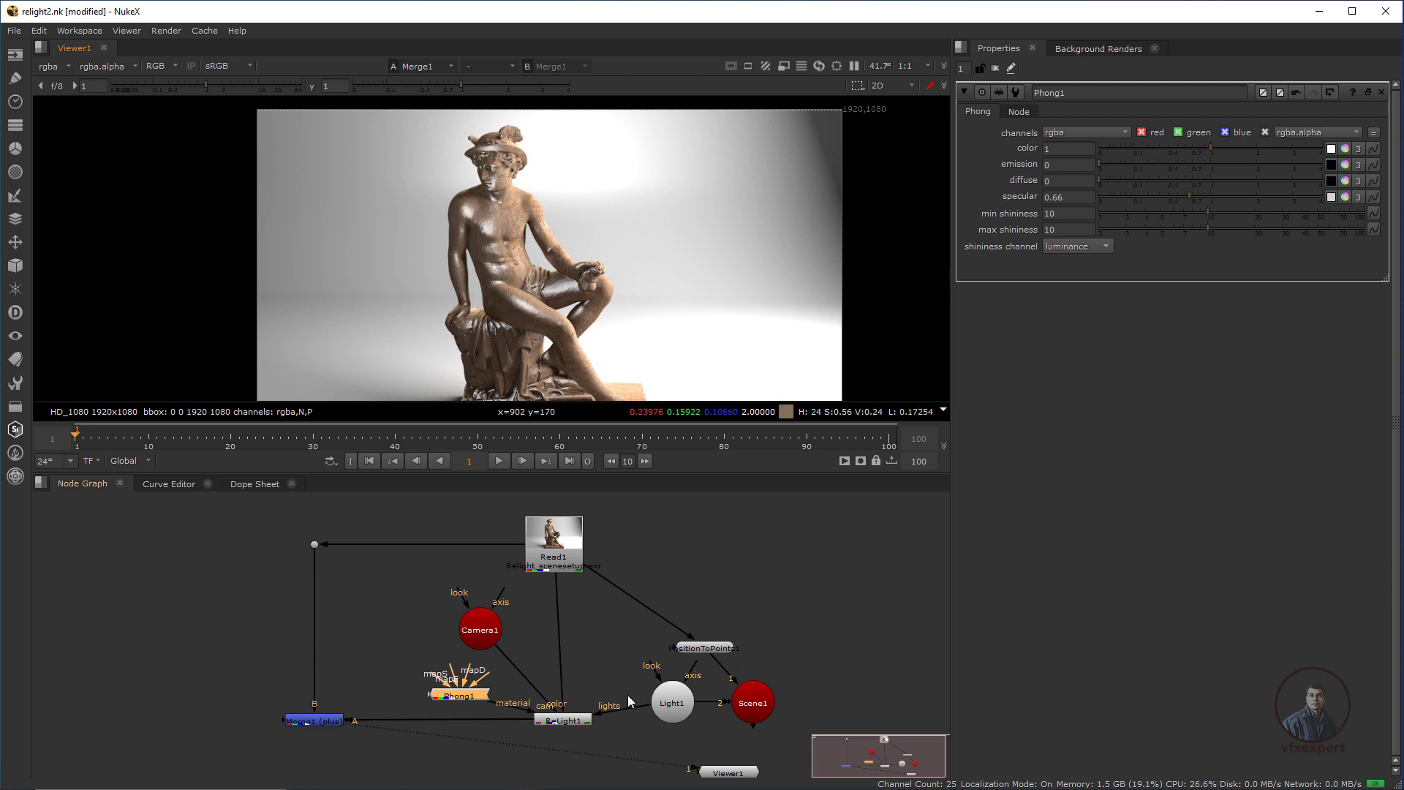
Move Viewer1 directly below Merge1 and shift Light1 slightly lower in the node graph
middle_click_drag(723, 773, 668, 735)
left_click_drag(669, 734, 248, 733)
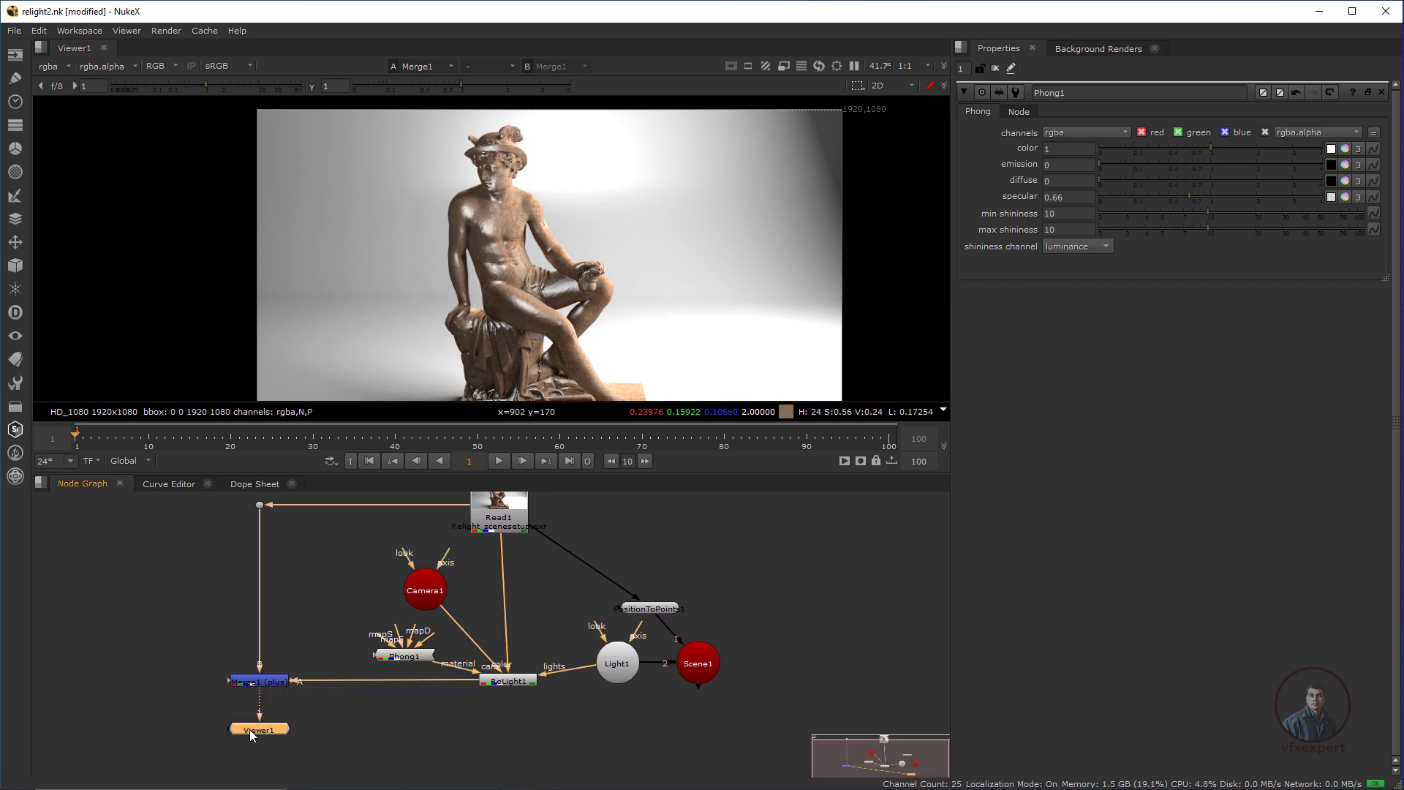
left_click_drag(631, 655, 627, 687)
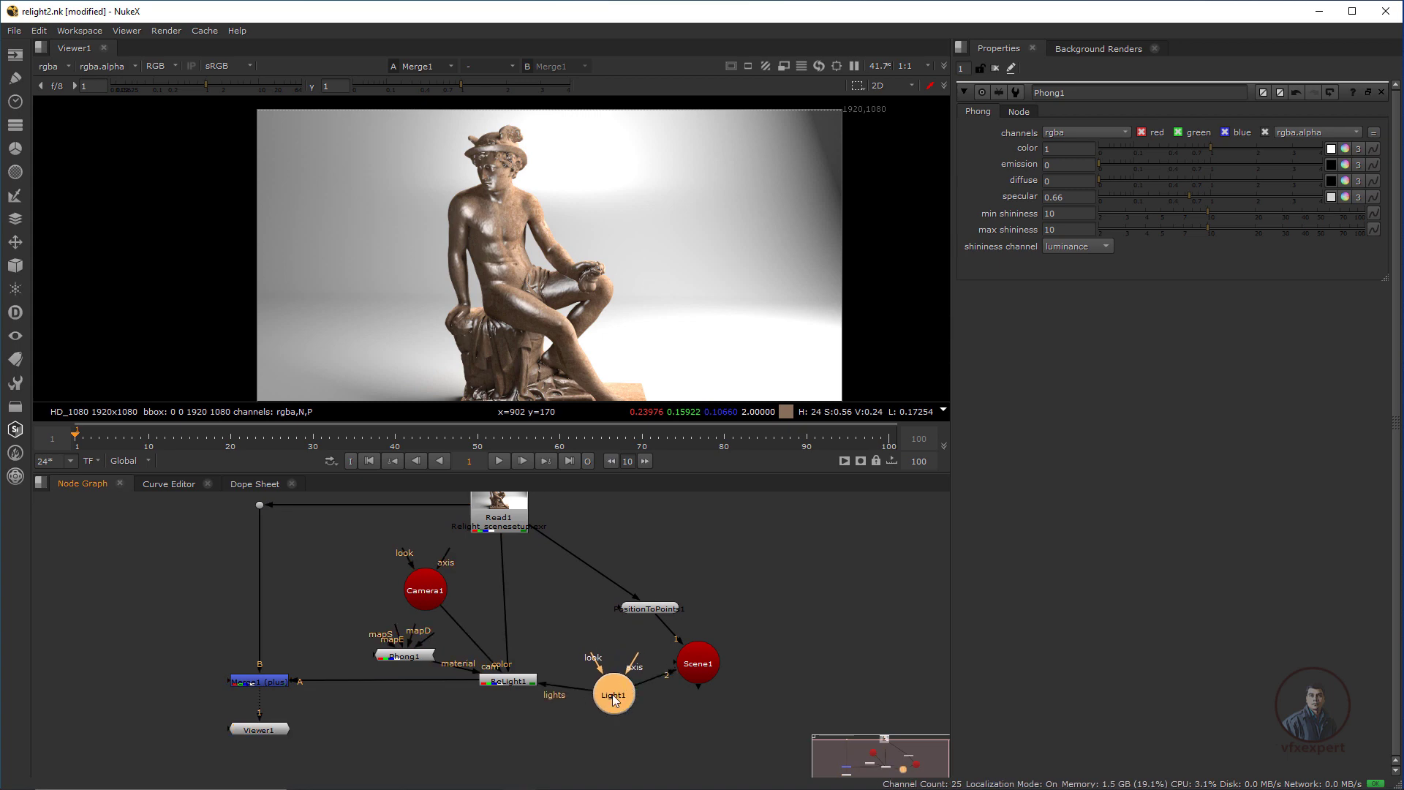
Set Light1's intensity to 1 and tint its color light blue, with red 0.670198, green 0.910068 and blue 1
double_click(628, 688)
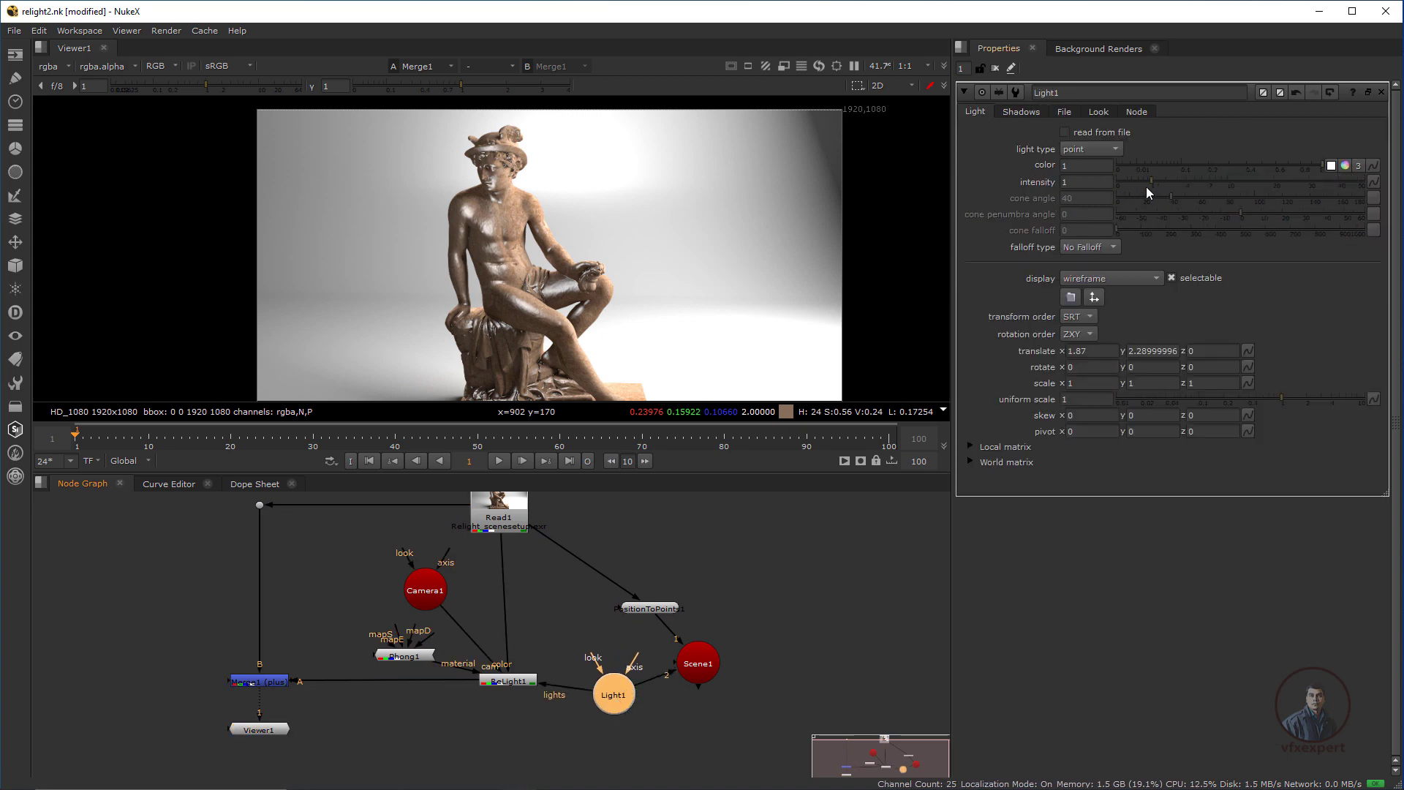
mouse_move(1149, 181)
left_mouse_down()
mouse_move(1170, 187)
mouse_move(1148, 187)
left_mouse_up()
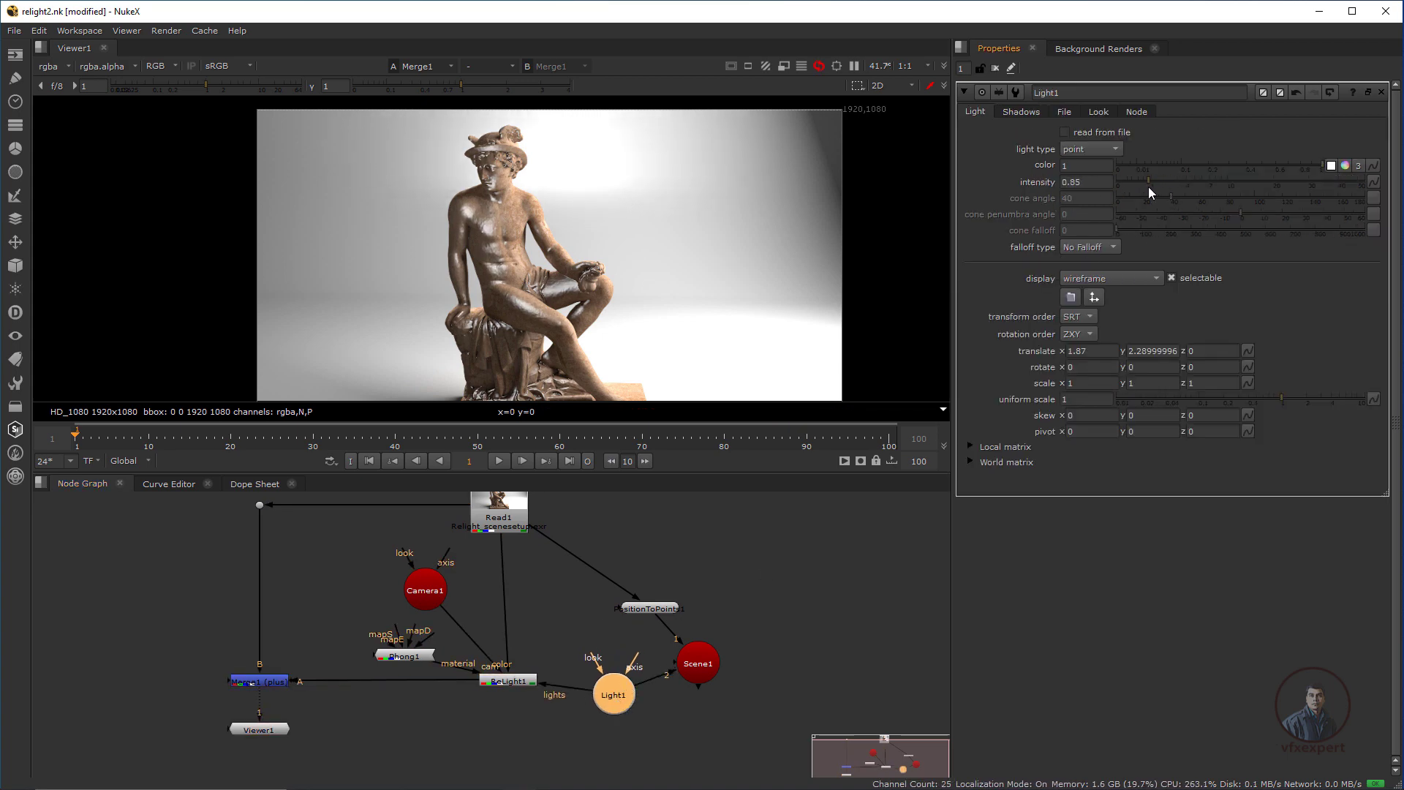
left_click(1085, 181)
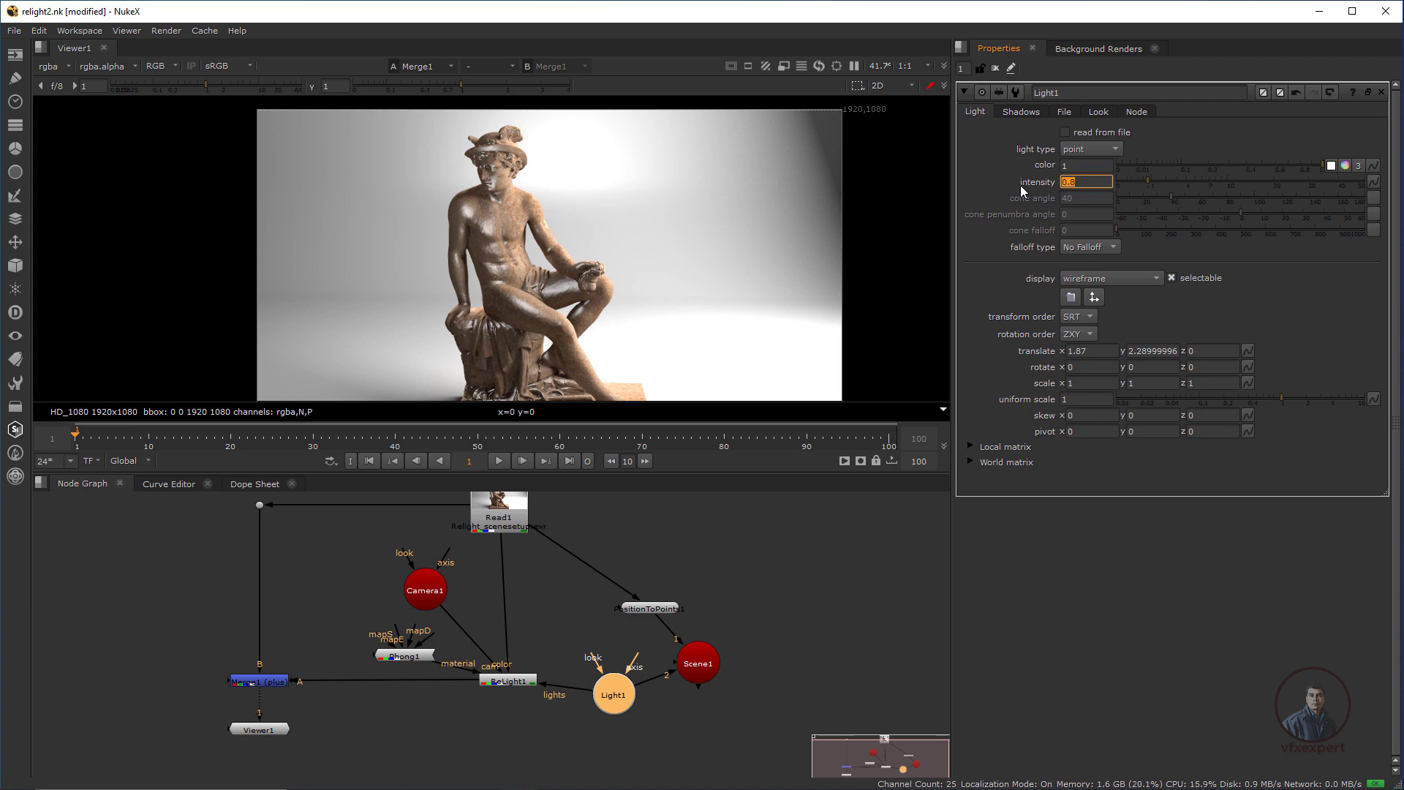
key("Return")
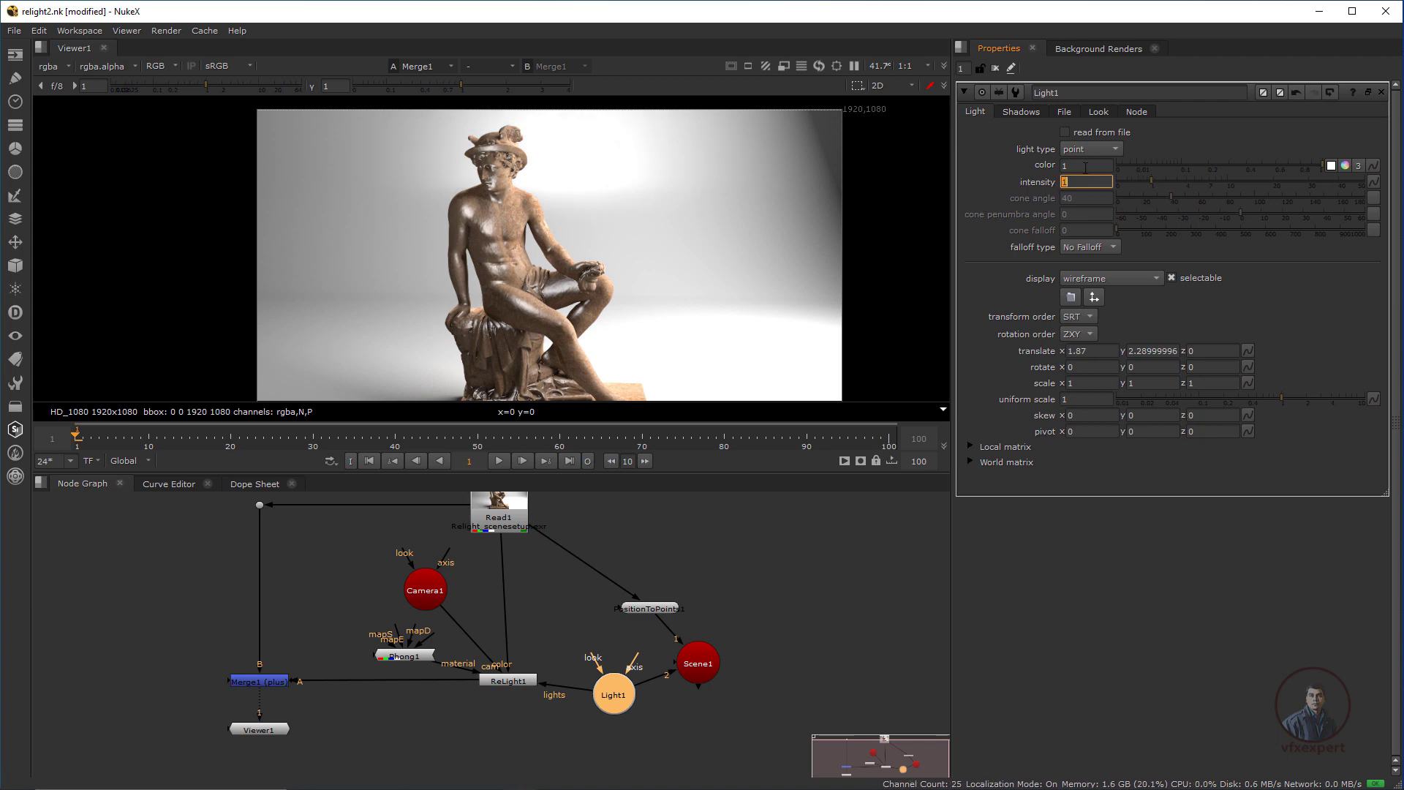
left_click(1344, 167)
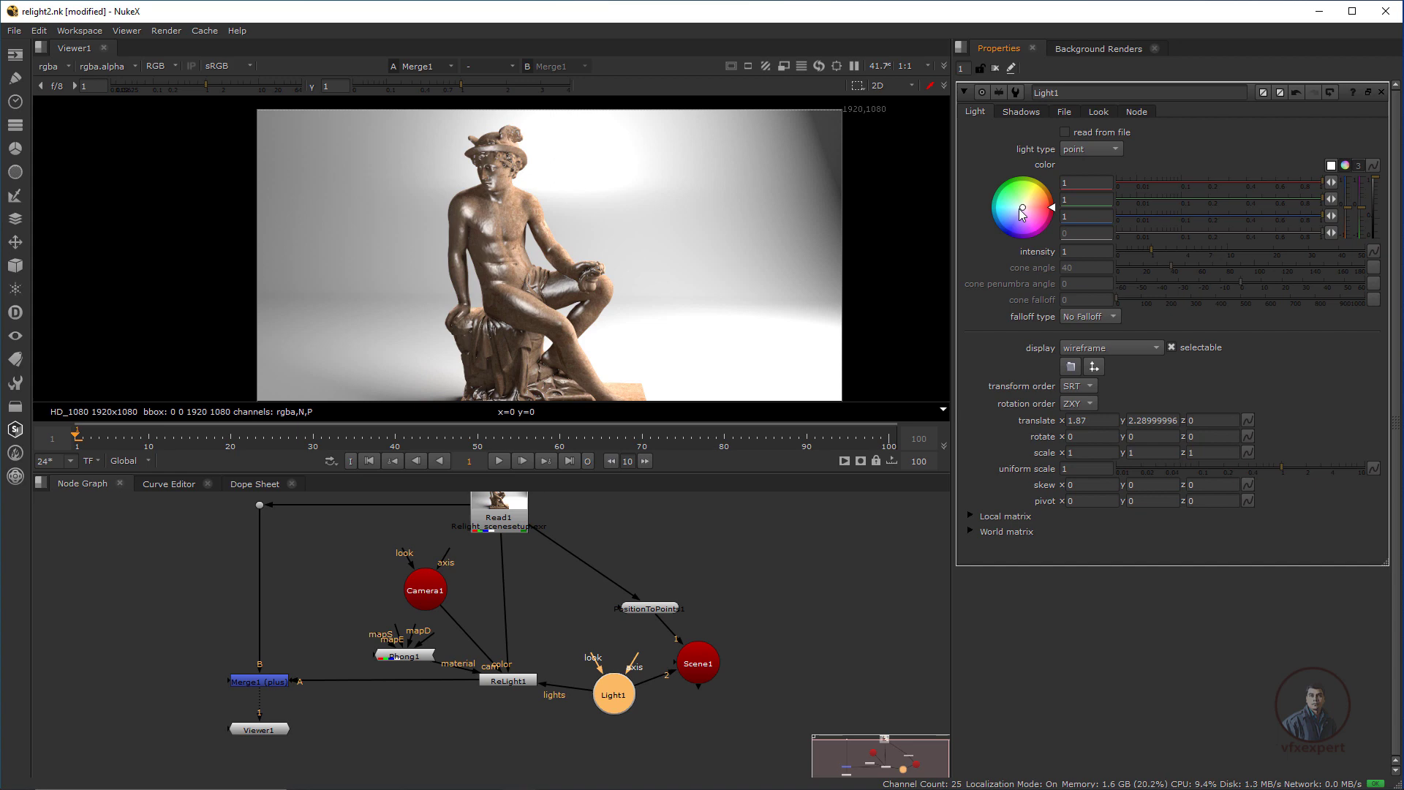
left_click_drag(1023, 213, 936, 235)
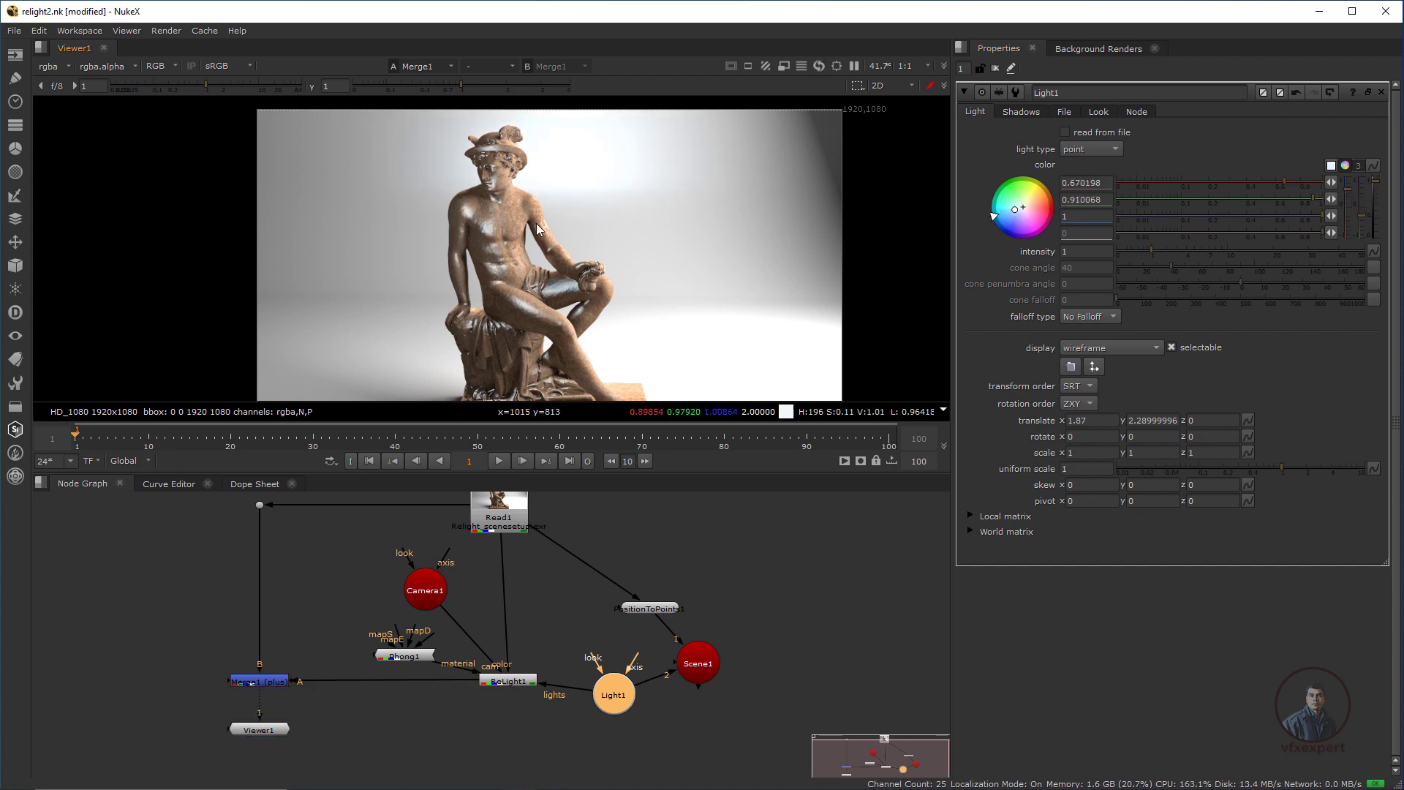
Display Scene1 in the viewer to see the point cloud and light in 3D
left_click(700, 663)
key("1")
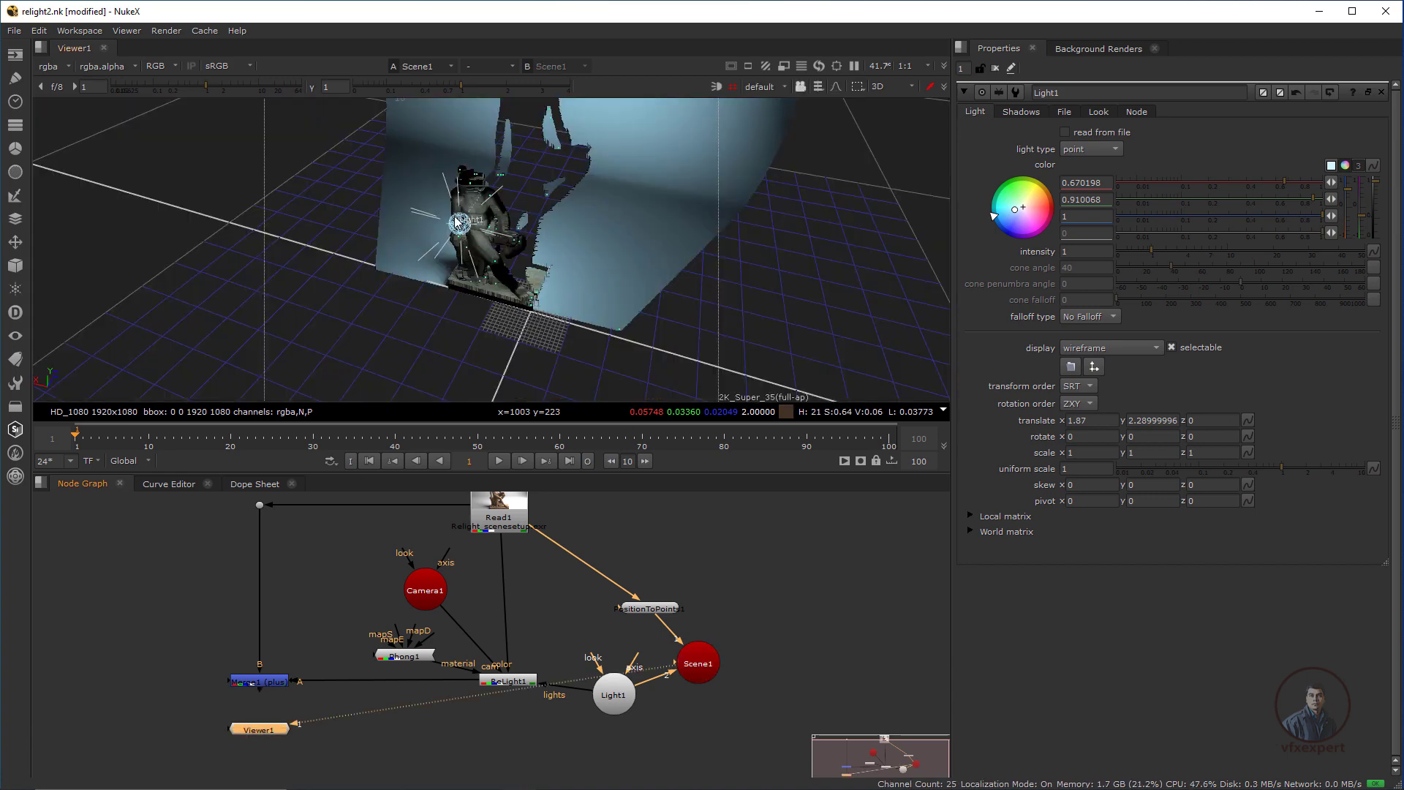
Place Viewer1 to the lower right of Scene1 and shift Light1 slightly lower in the node graph
left_click_drag(454, 221, 652, 363, "ctrl")
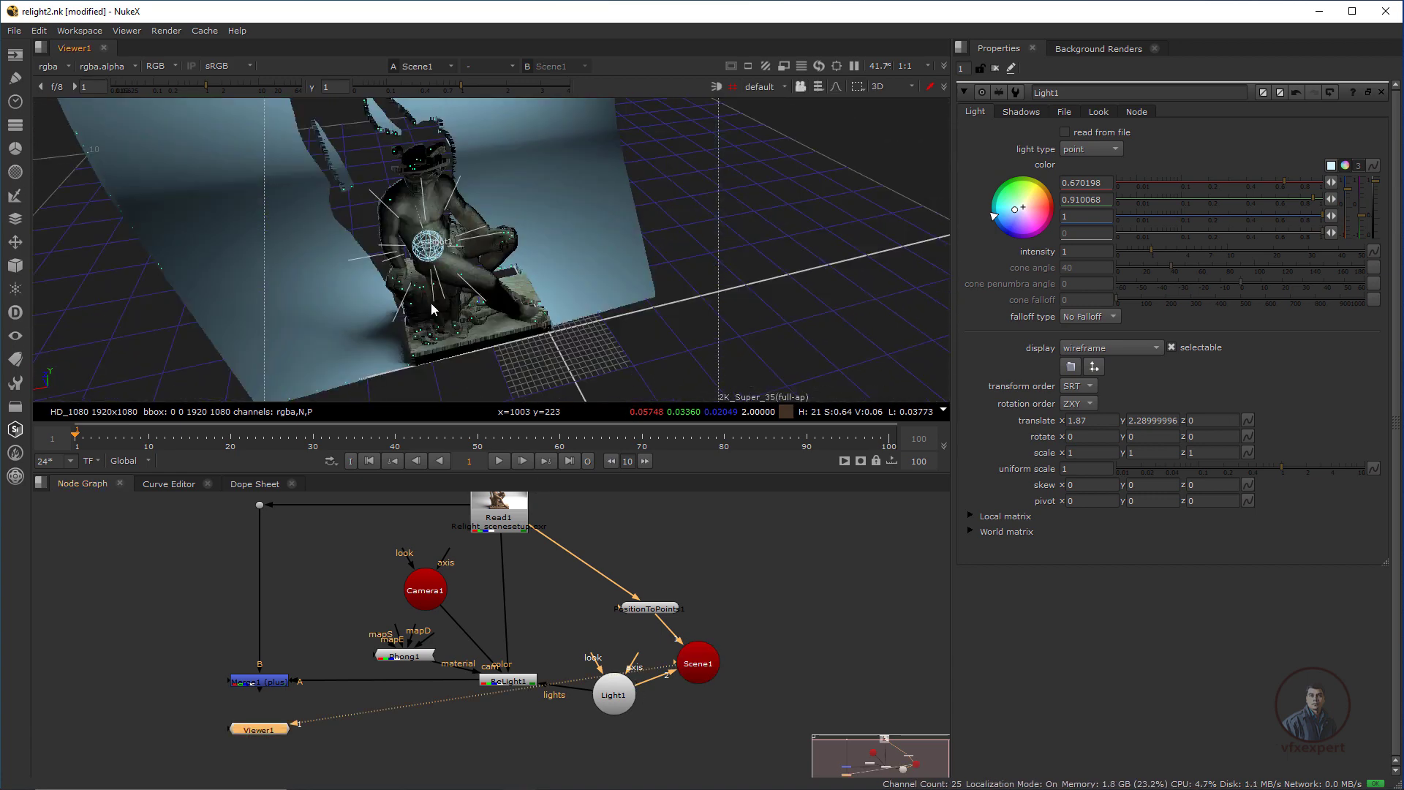
left_click_drag(432, 308, 525, 302, "ctrl")
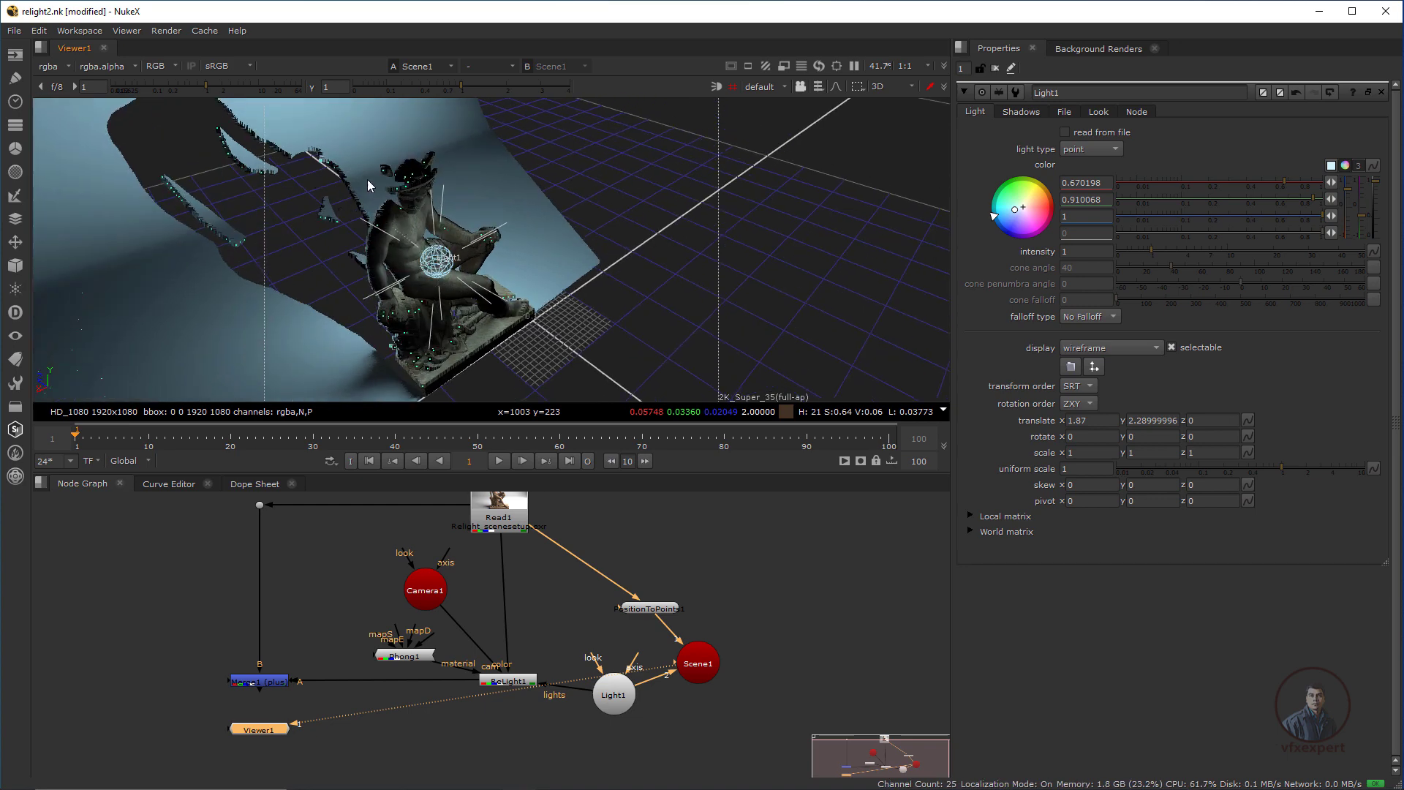
left_click_drag(488, 287, 591, 376, "ctrl")
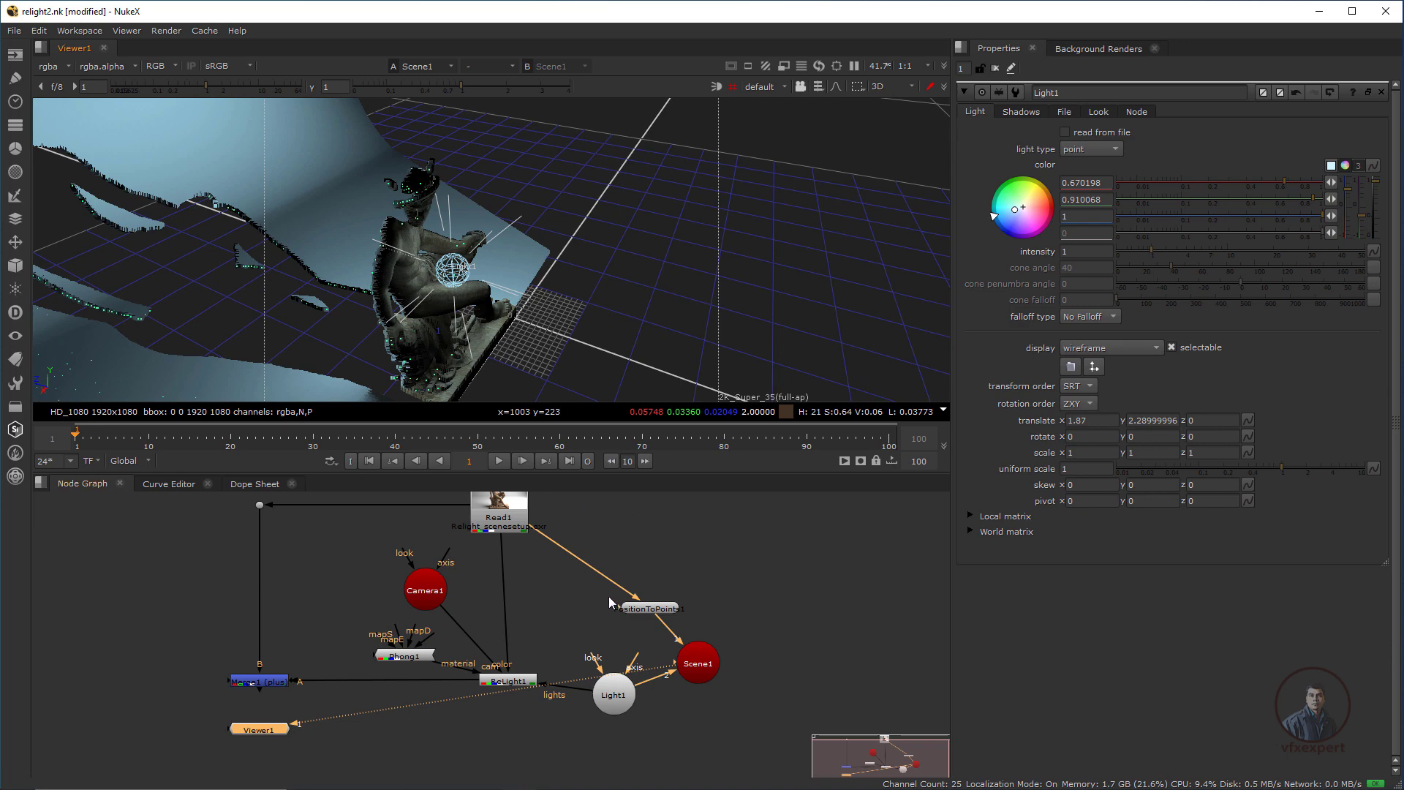
left_click_drag(277, 735, 732, 720)
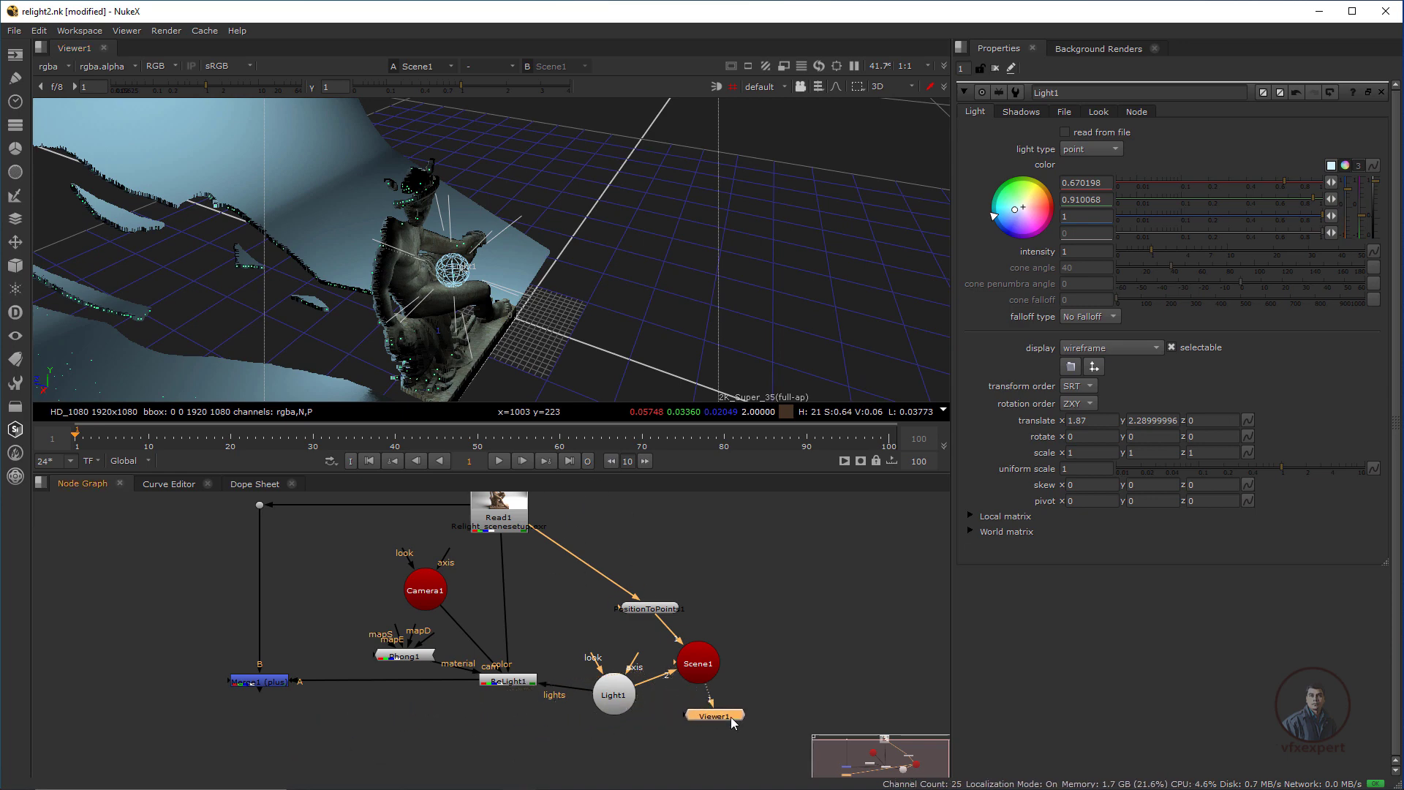
middle_click_drag(719, 718, 644, 666)
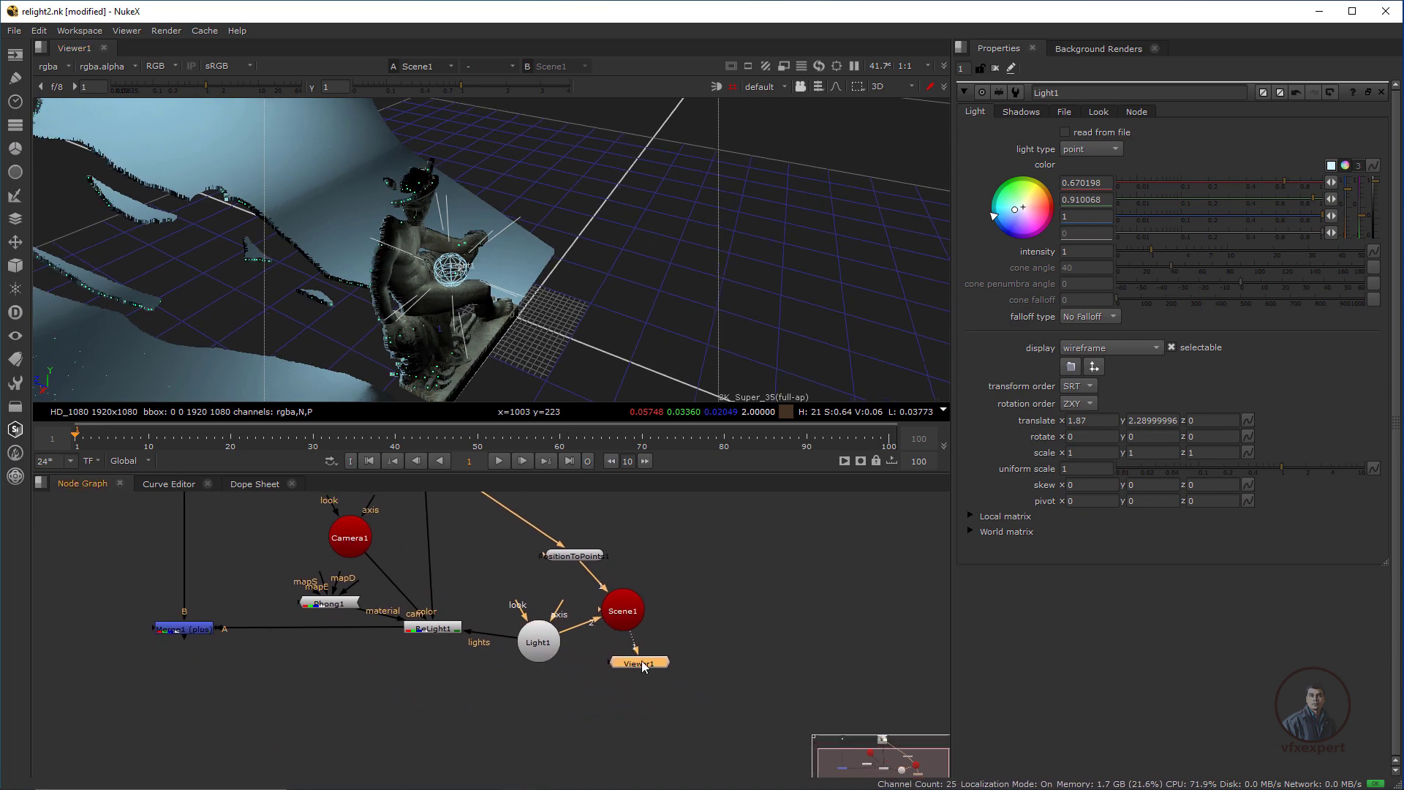
left_click_drag(668, 664, 741, 658)
left_click_drag(537, 645, 541, 672)
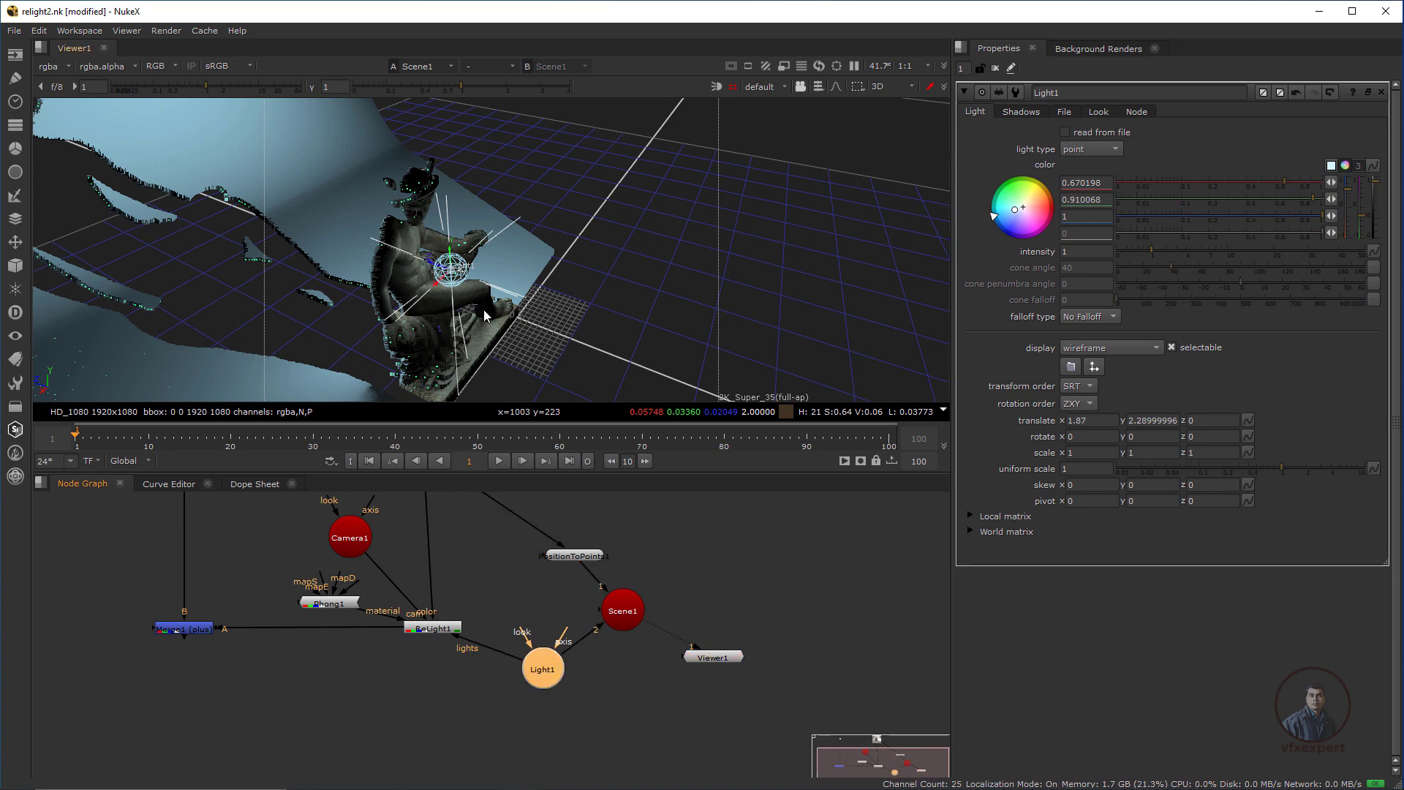
right_click_drag(484, 311, 477, 320, "alt")
Add a second Scene node below Light1 and connect Light1 to it
left_click(474, 693)
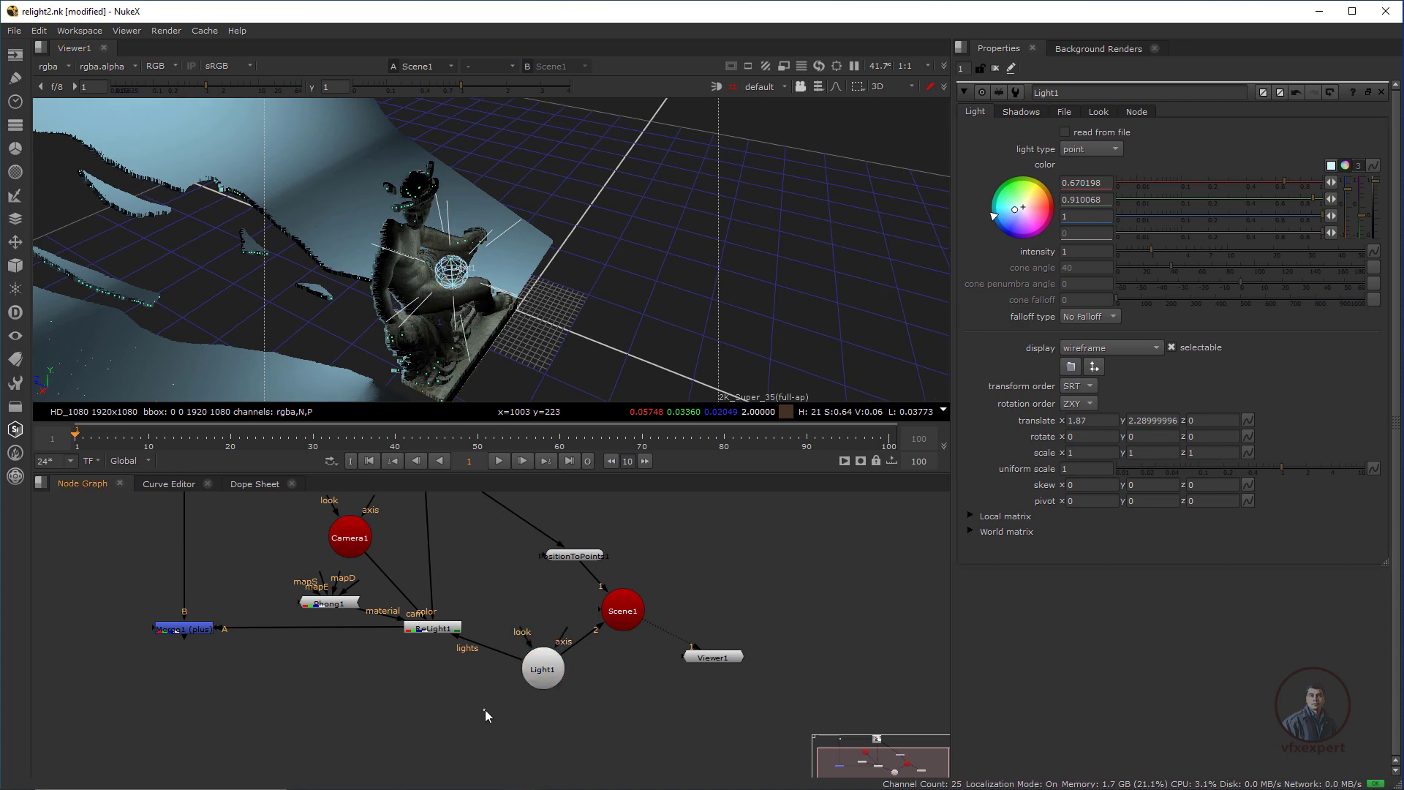
key("Tab")
type("scene")
key("Return")
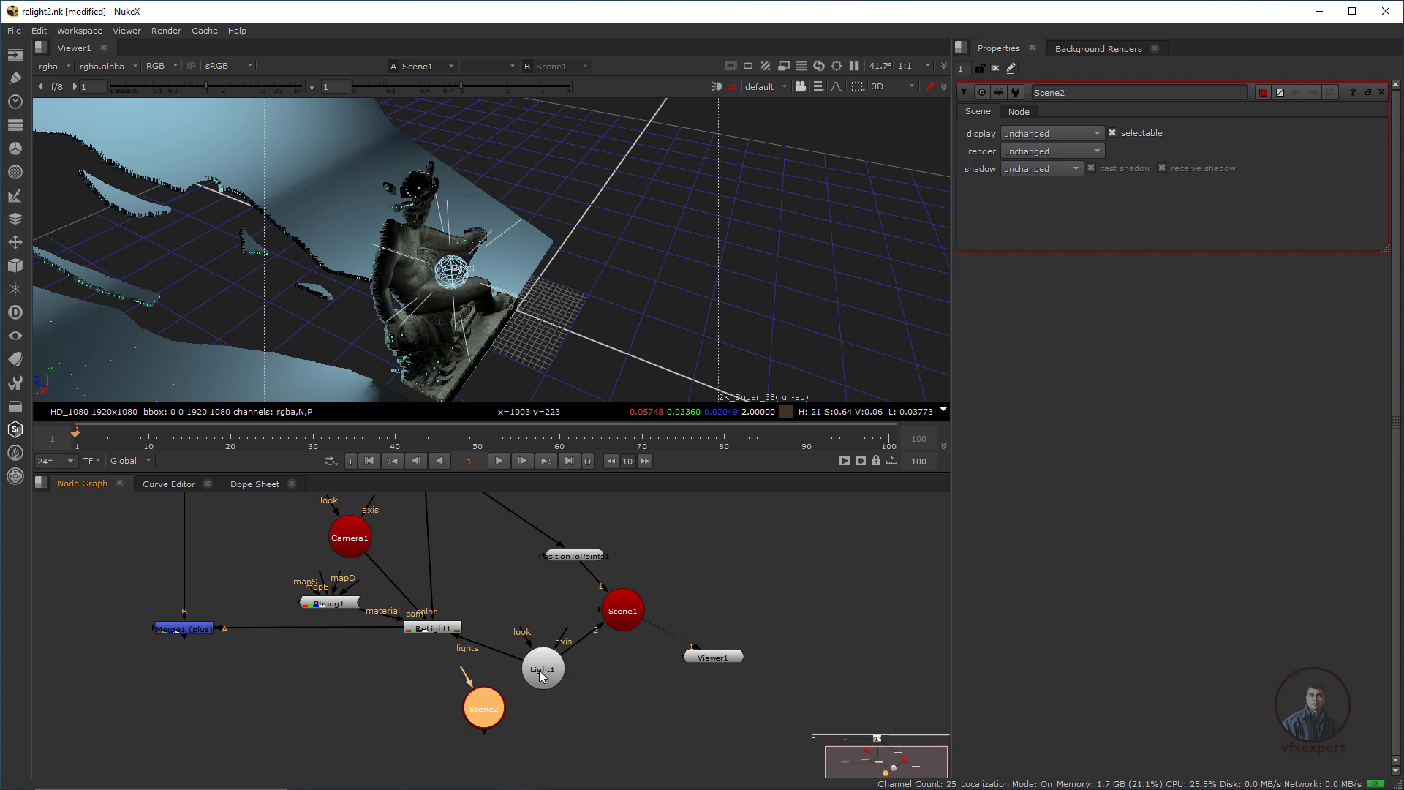
left_click_drag(554, 676, 563, 678)
left_click_drag(483, 708, 504, 713)
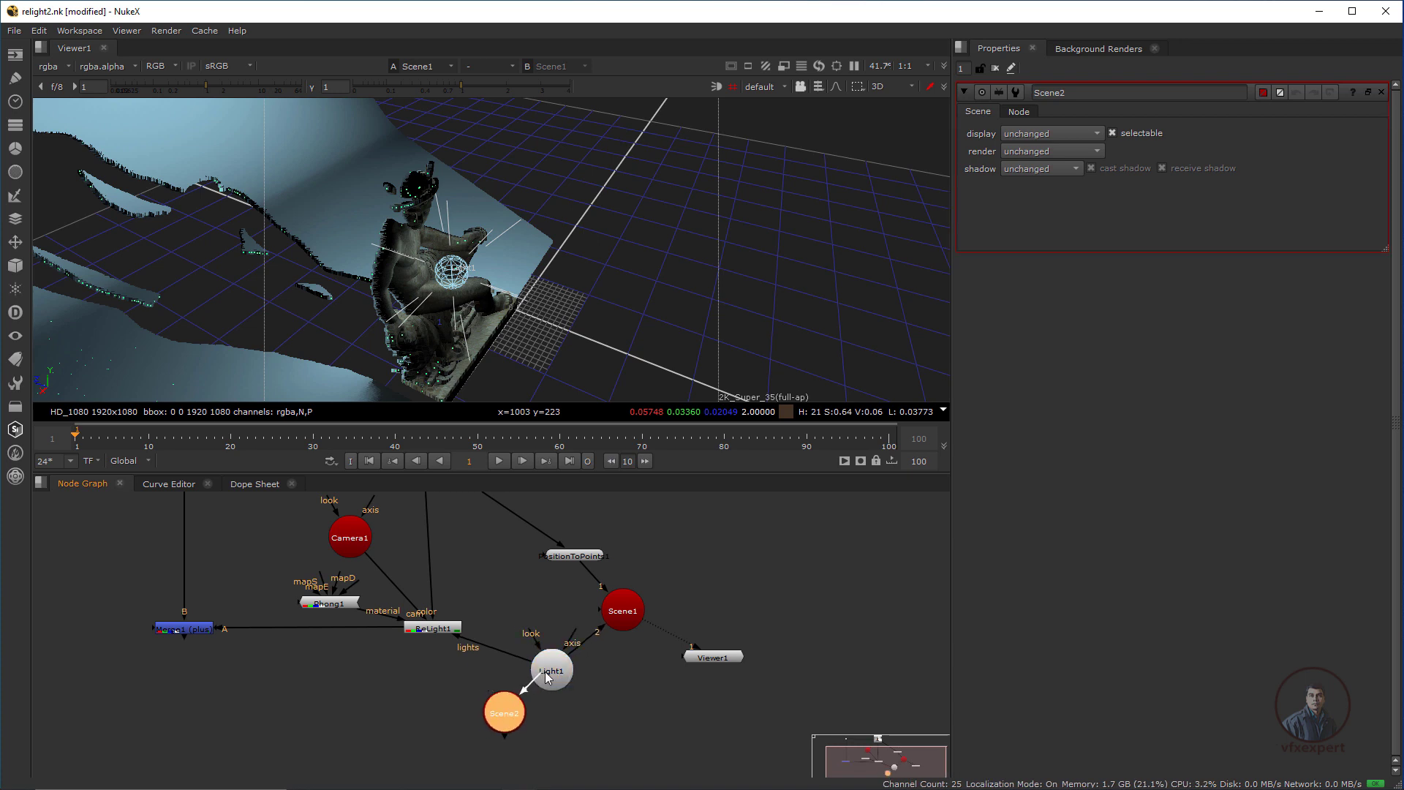
Add a second point light beside Scene2 and connect it to Scene2
left_click(438, 722)
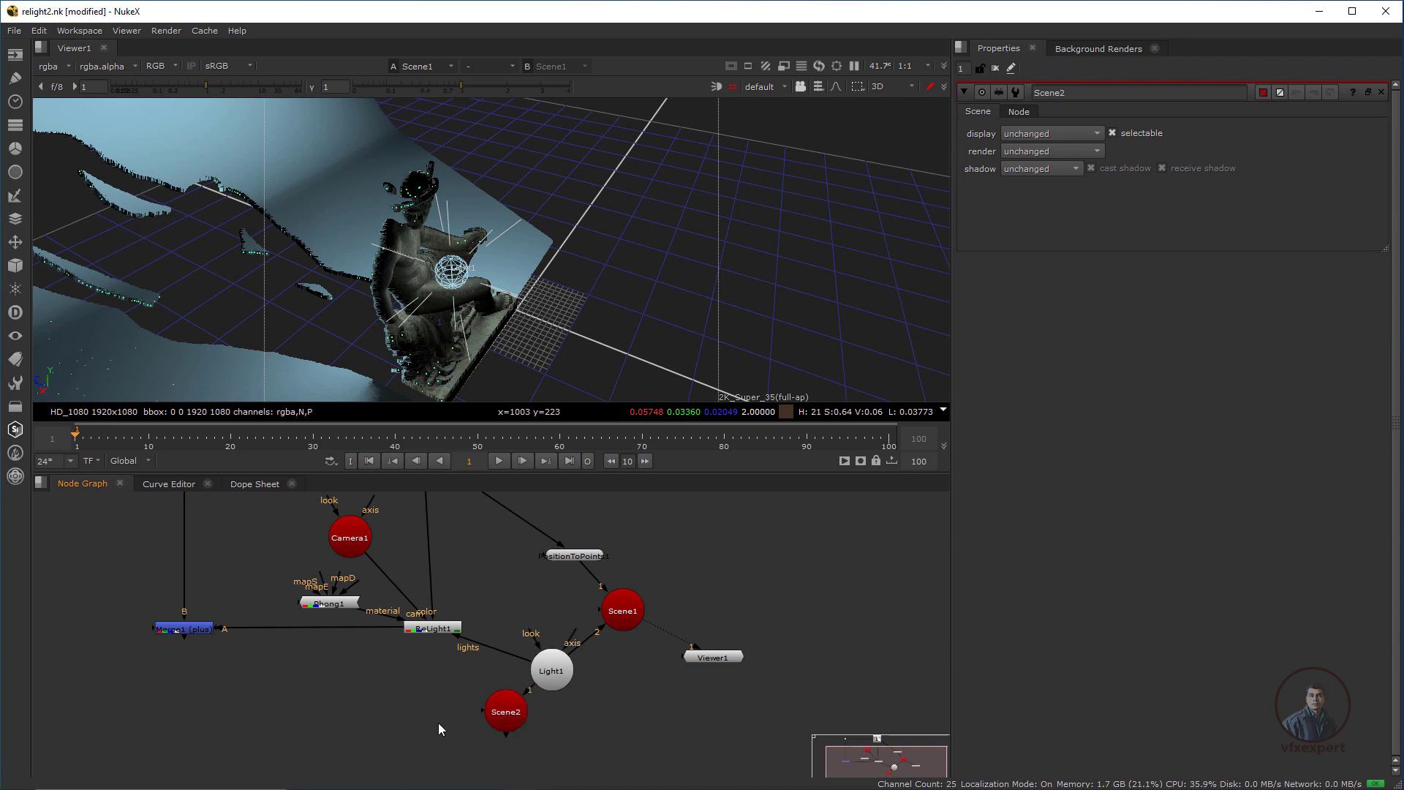
left_click_drag(555, 678, 571, 685)
key("Tab")
type("light")
key("Return")
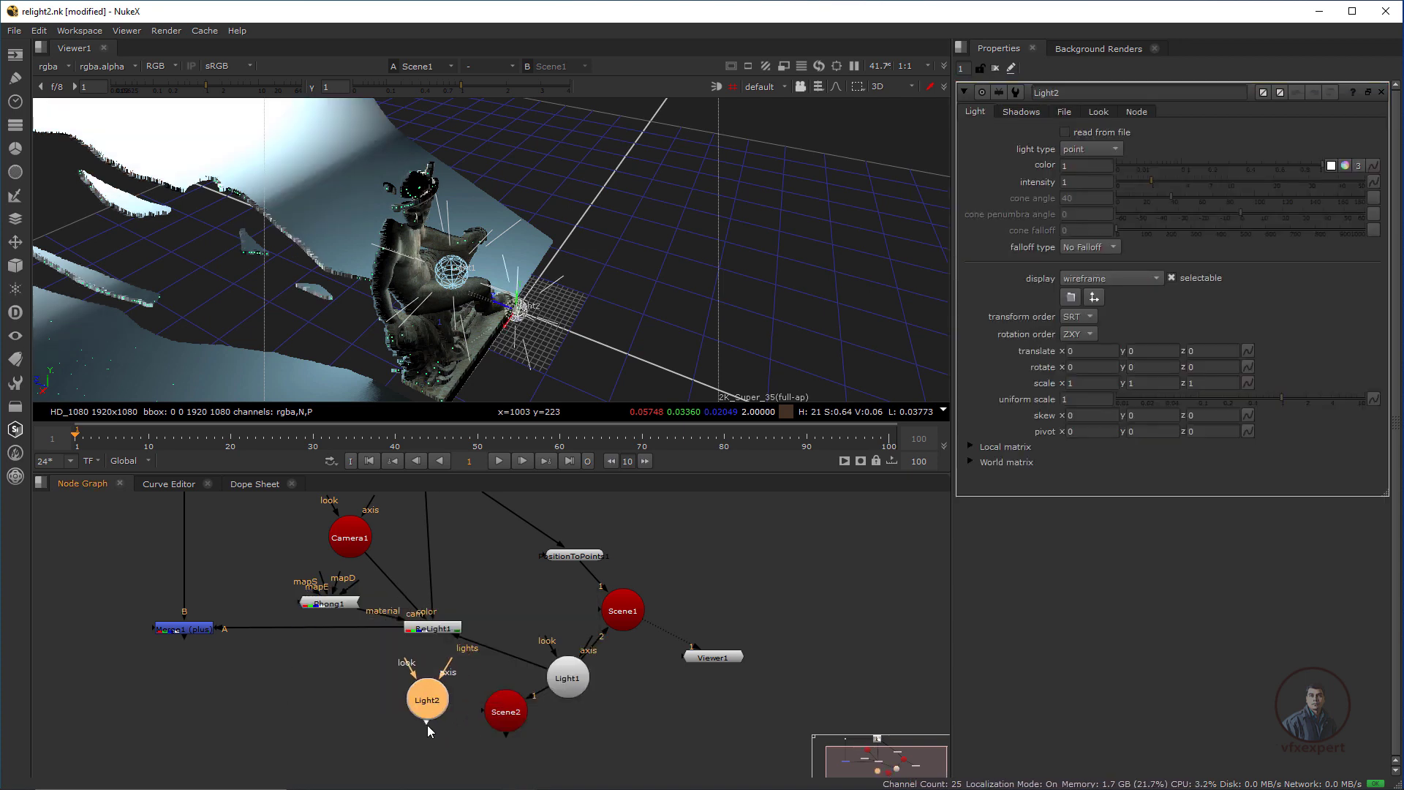
left_click_drag(503, 725, 502, 722)
Reconnect ReLight1's lights input from Light1 to Scene2
left_click(437, 629)
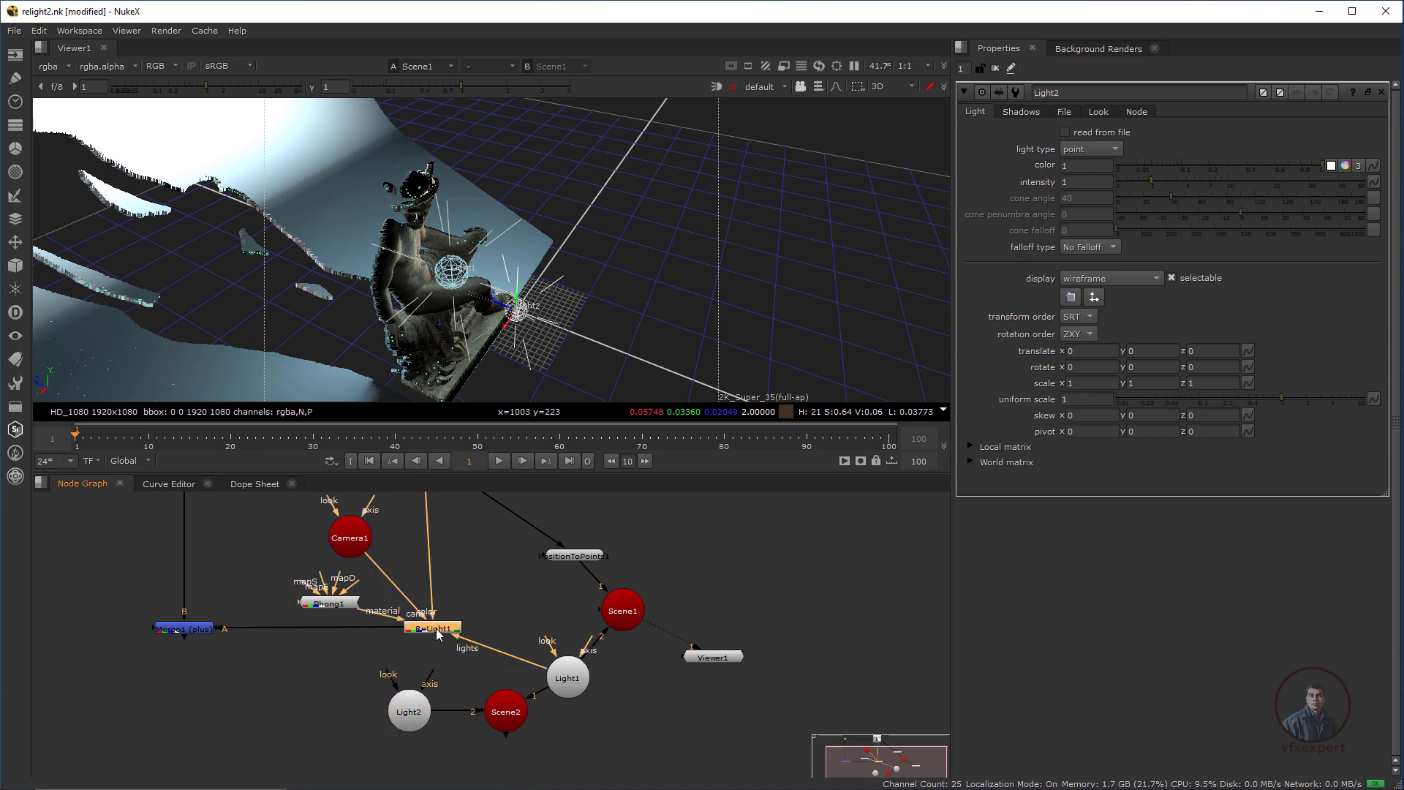
scroll(441, 631, "up", 3)
scroll(441, 630, "up", 1)
scroll(440, 639, "up", 1)
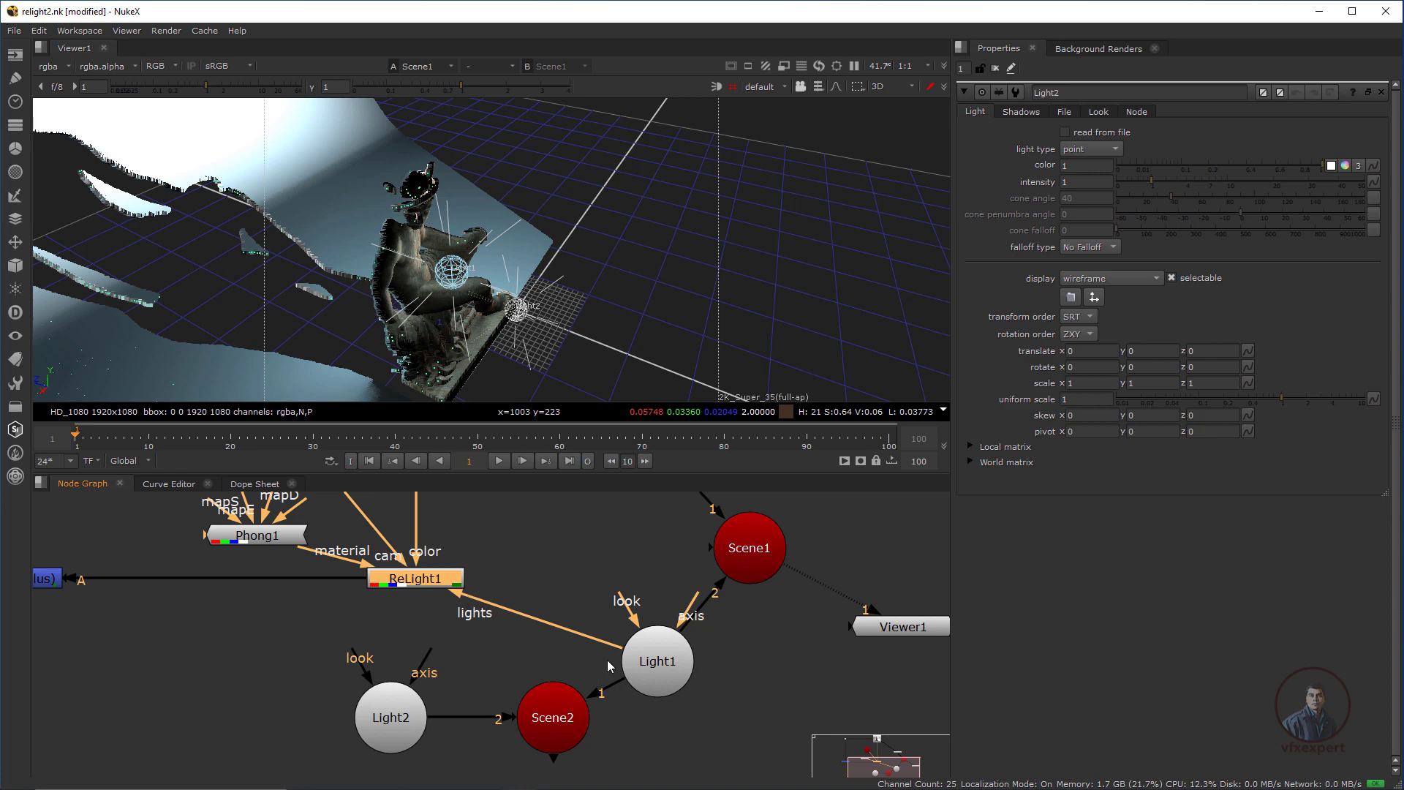
left_click_drag(622, 653, 552, 720)
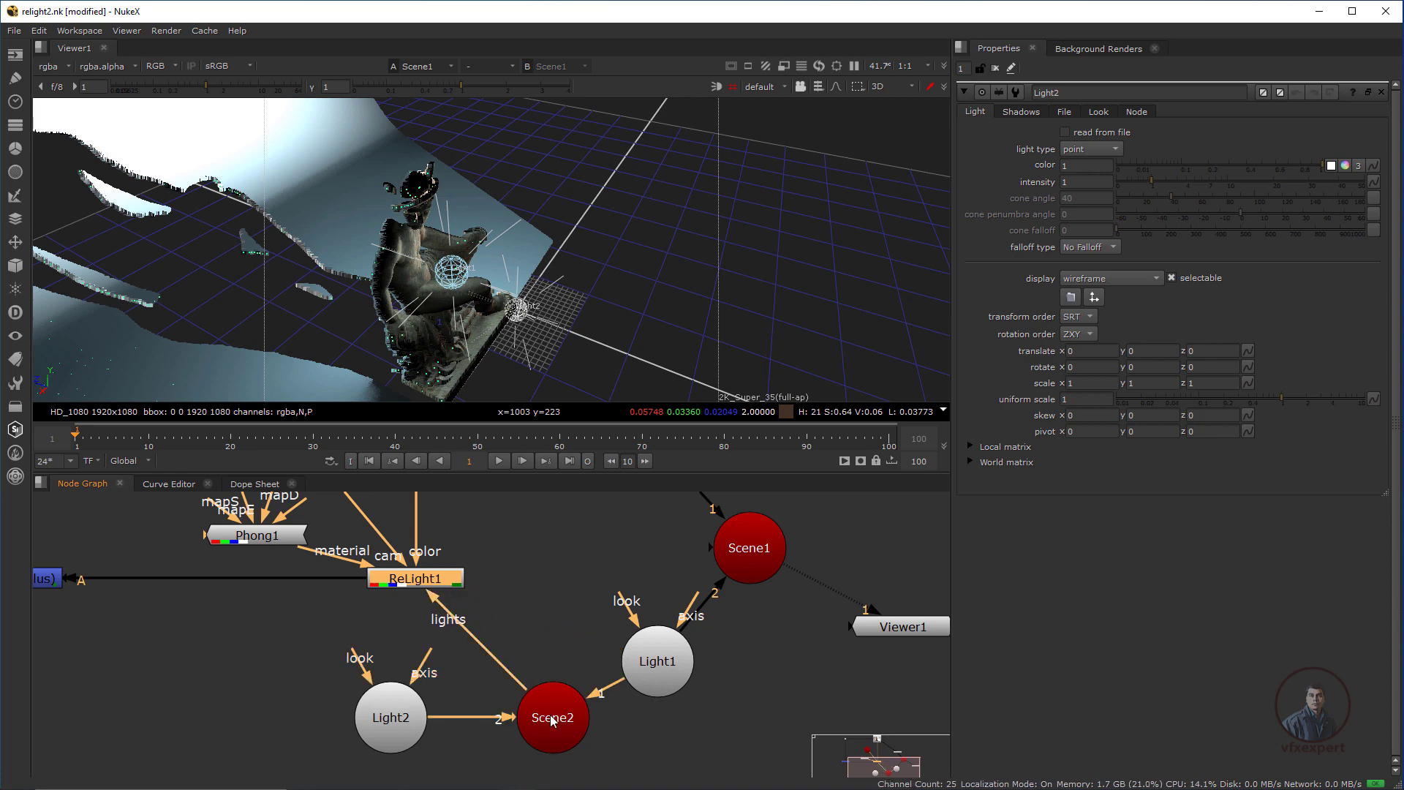
Rearrange the lights in the node graph, with Light1 above Scene2 and Light2 to the right of Scene2
left_click_drag(414, 725, 464, 749)
left_click_drag(669, 677, 597, 628)
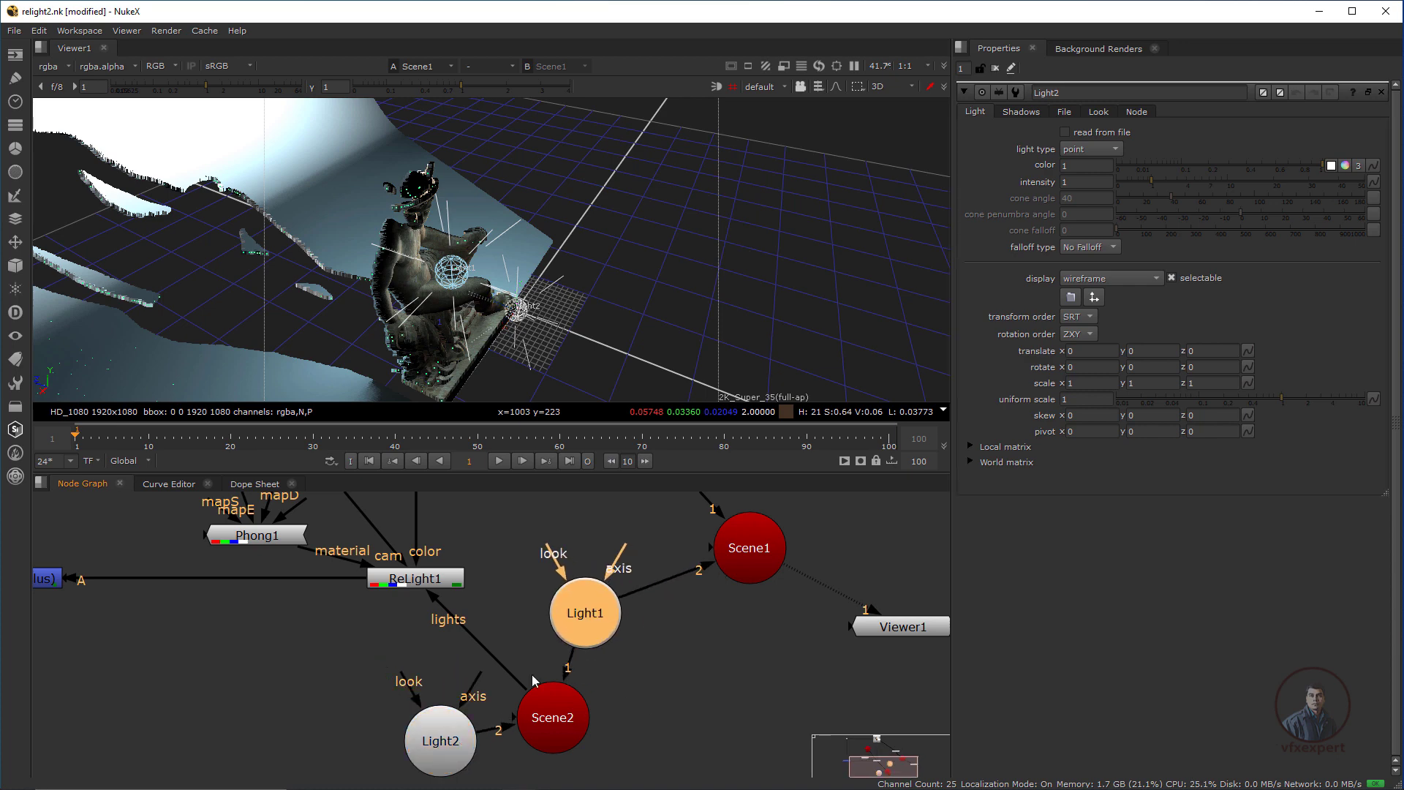
left_click(436, 739)
left_click_drag(436, 739, 403, 715)
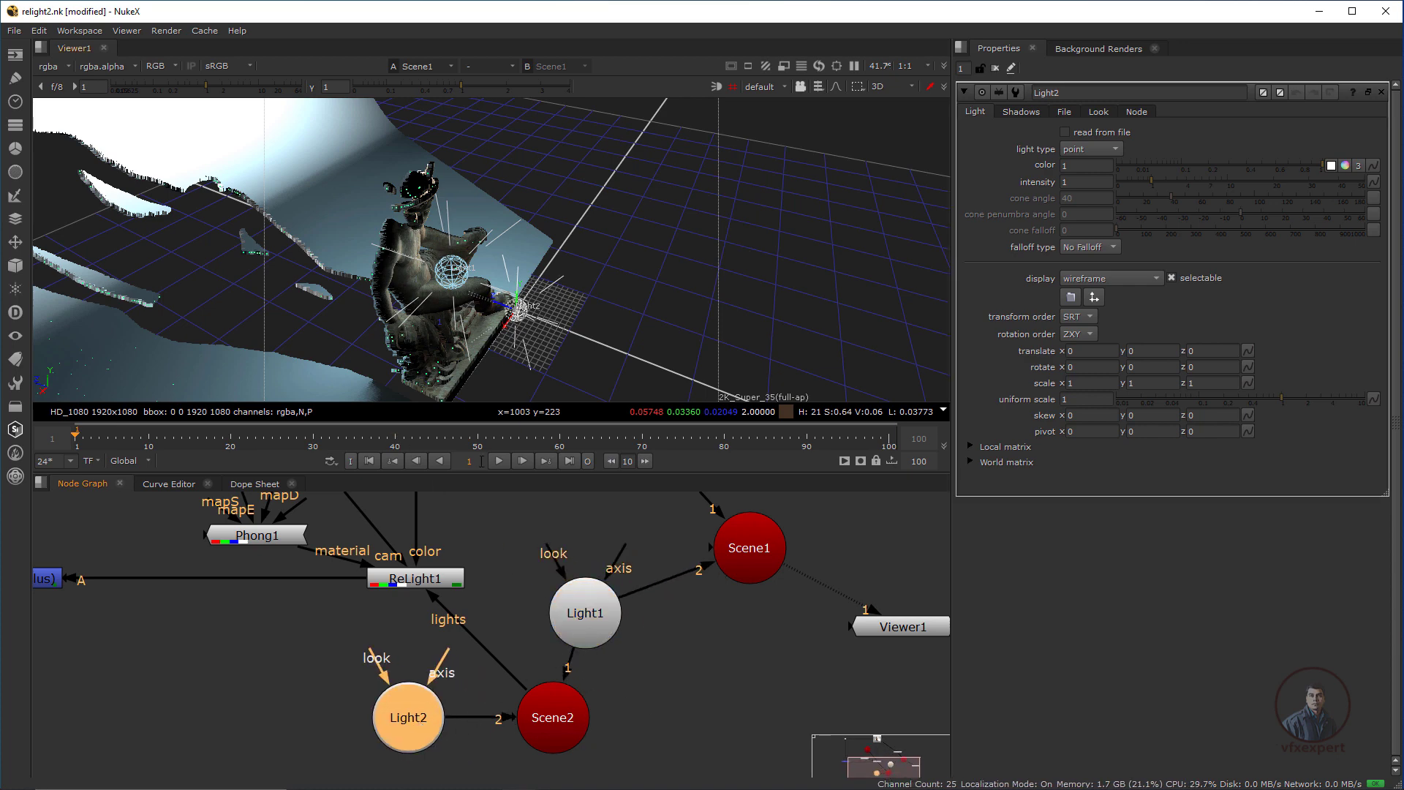
left_click_drag(437, 718, 705, 713)
left_click(705, 500)
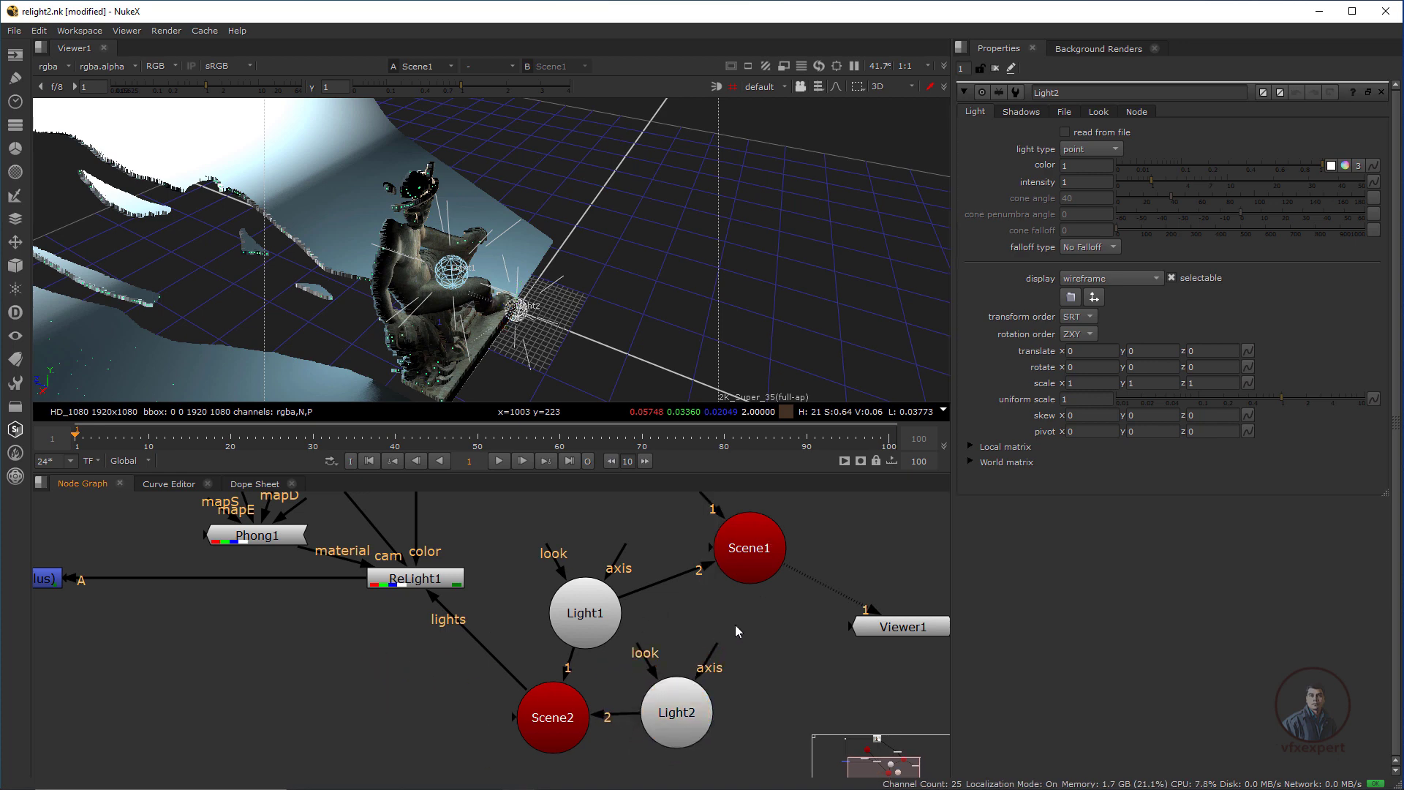
Connect Light2 to Scene1 as its third input and nudge Scene1 in the node graph
scroll(735, 624, "down", 1)
left_click_drag(715, 562, 688, 695)
left_click(762, 572)
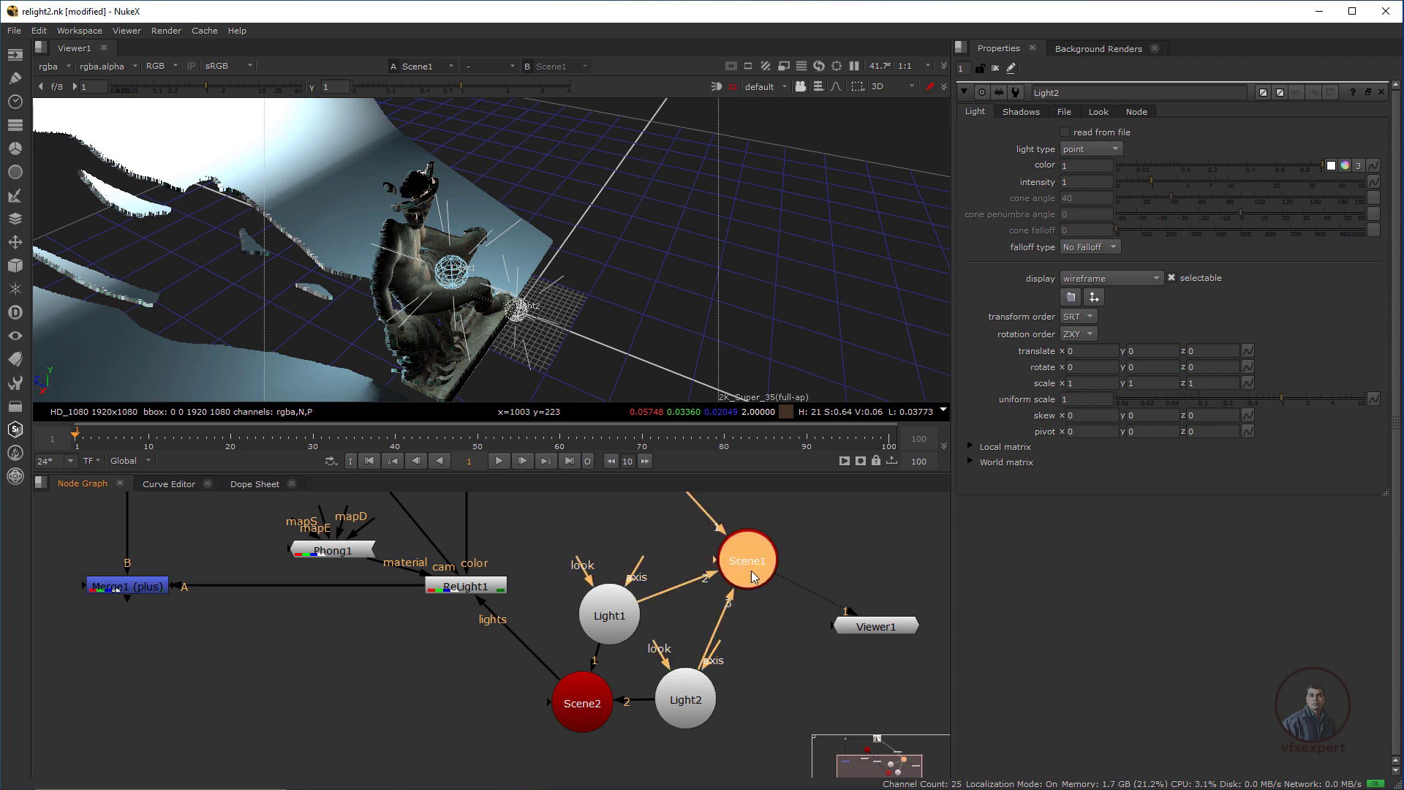
Move Light2 in the 3D view close to Light1 beside the statue, at about x 3.5, y 1.525, z 1.105
left_click(693, 710)
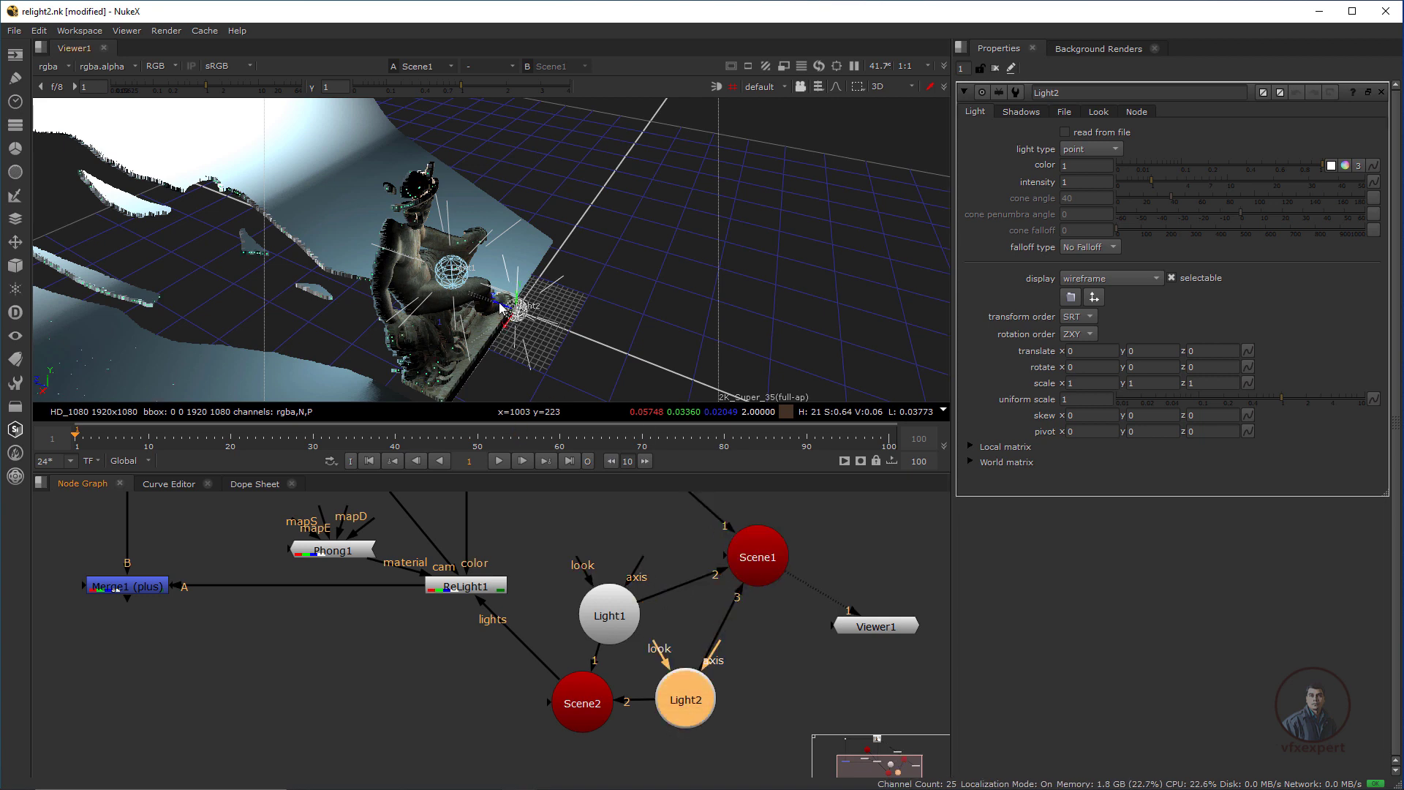
left_click_drag(501, 307, 303, 217)
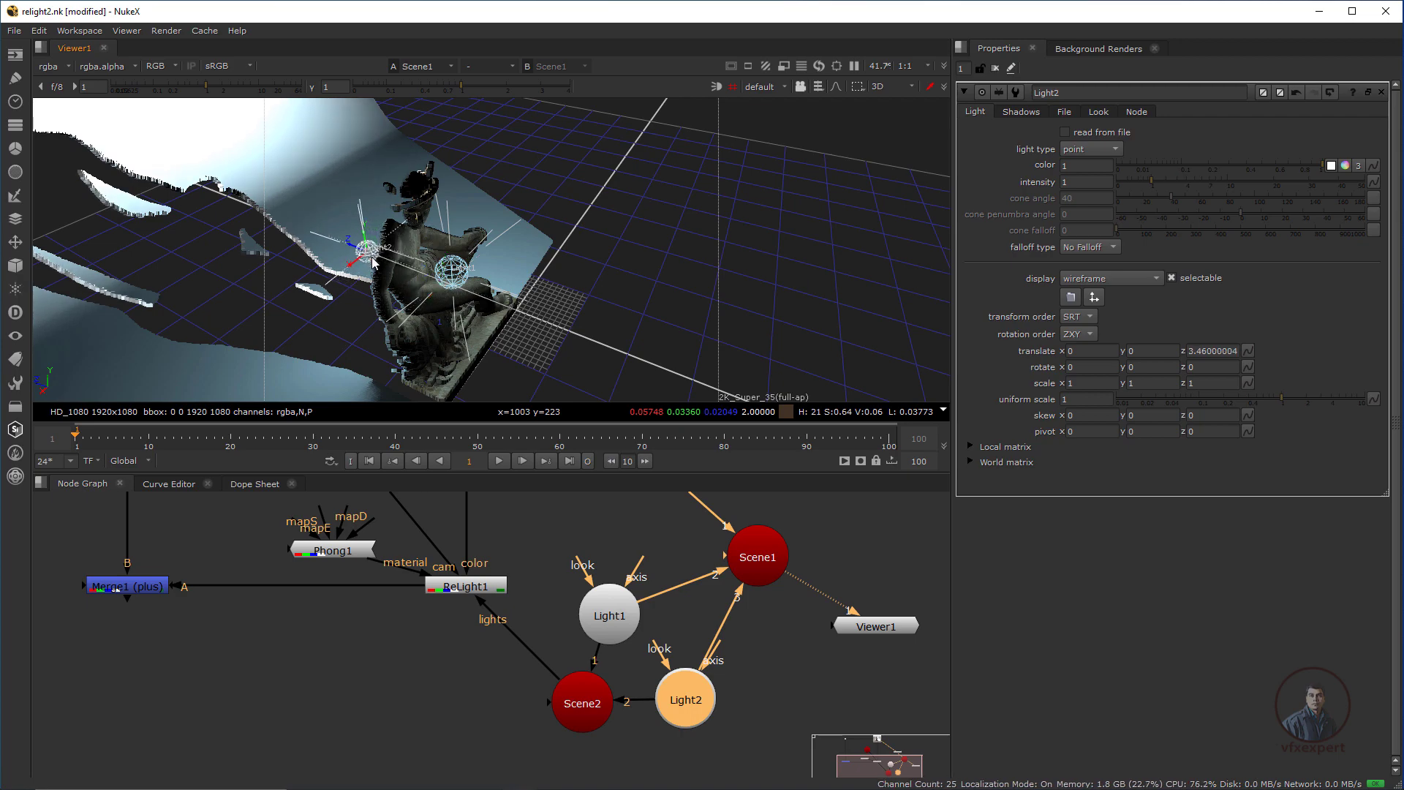
middle_click_drag(373, 261, 261, 324, "alt")
left_click_drag(176, 355, 314, 353)
middle_click_drag(314, 353, 667, 253, "alt")
middle_click_drag(591, 295, 556, 337, "alt")
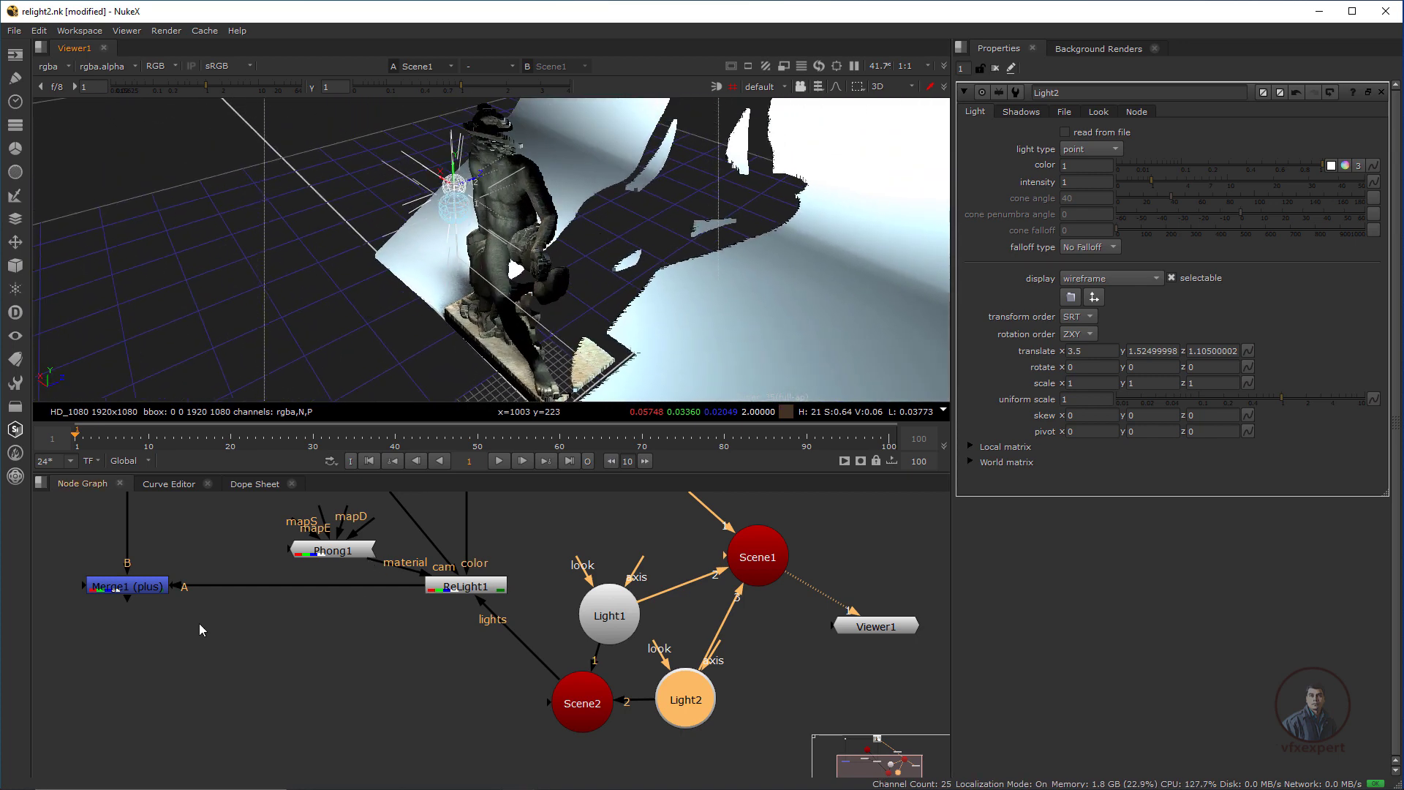
Display the Merge1 result in the viewer
scroll(230, 626, "down", 5)
scroll(474, 734, "up", 4)
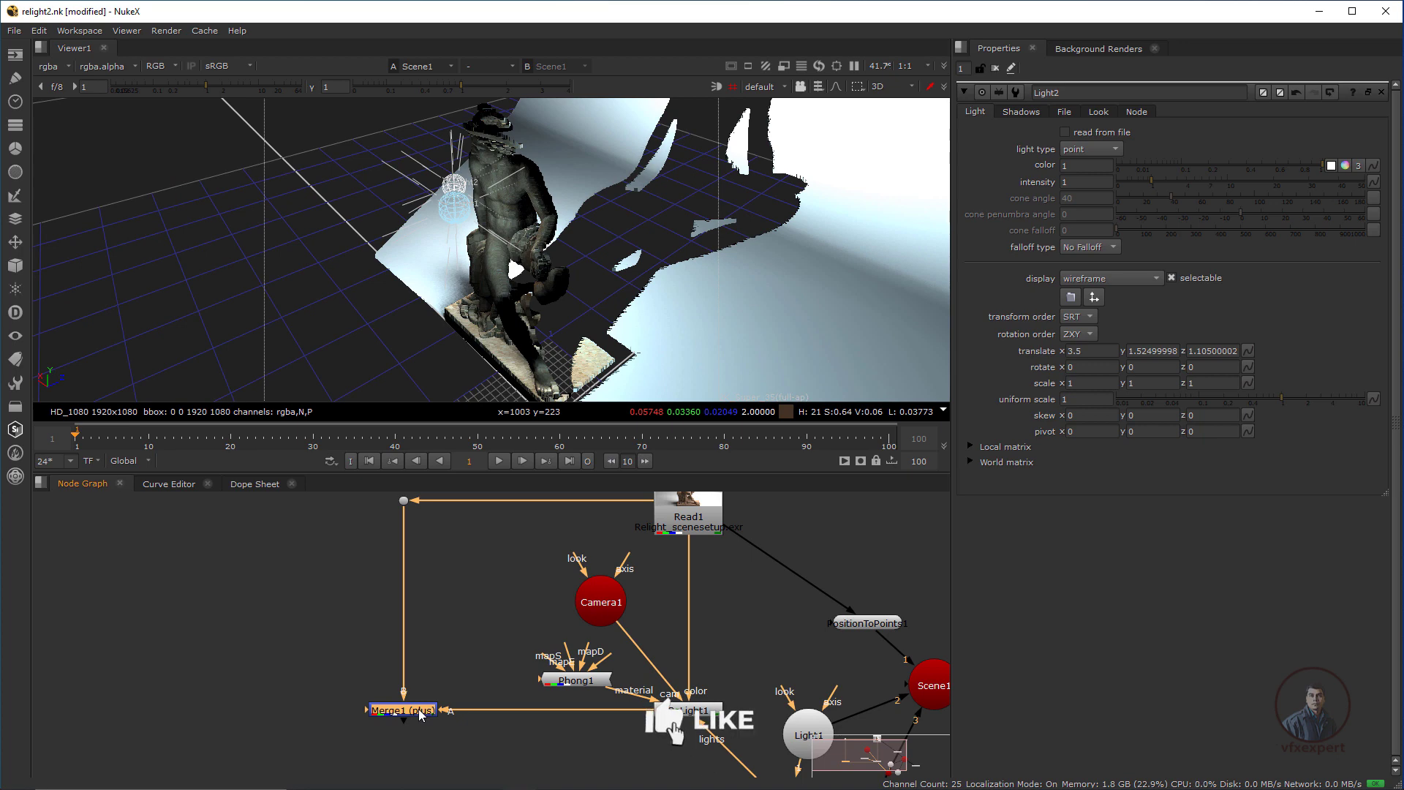
key("1")
scroll(468, 297, "up", 3)
scroll(544, 606, "down", 2)
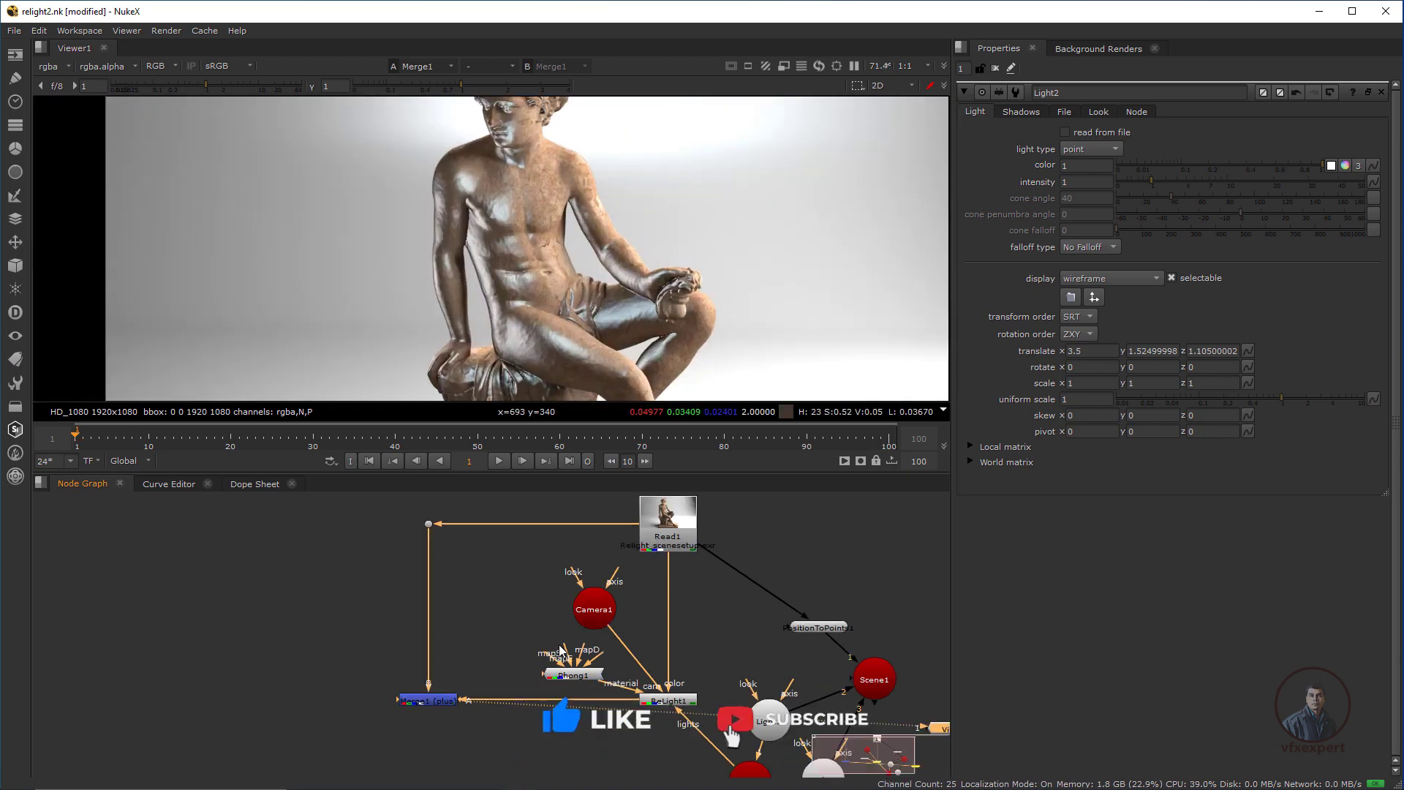
scroll(621, 643, "up", 3)
Set Light2's intensity to 0.08
left_click(680, 654)
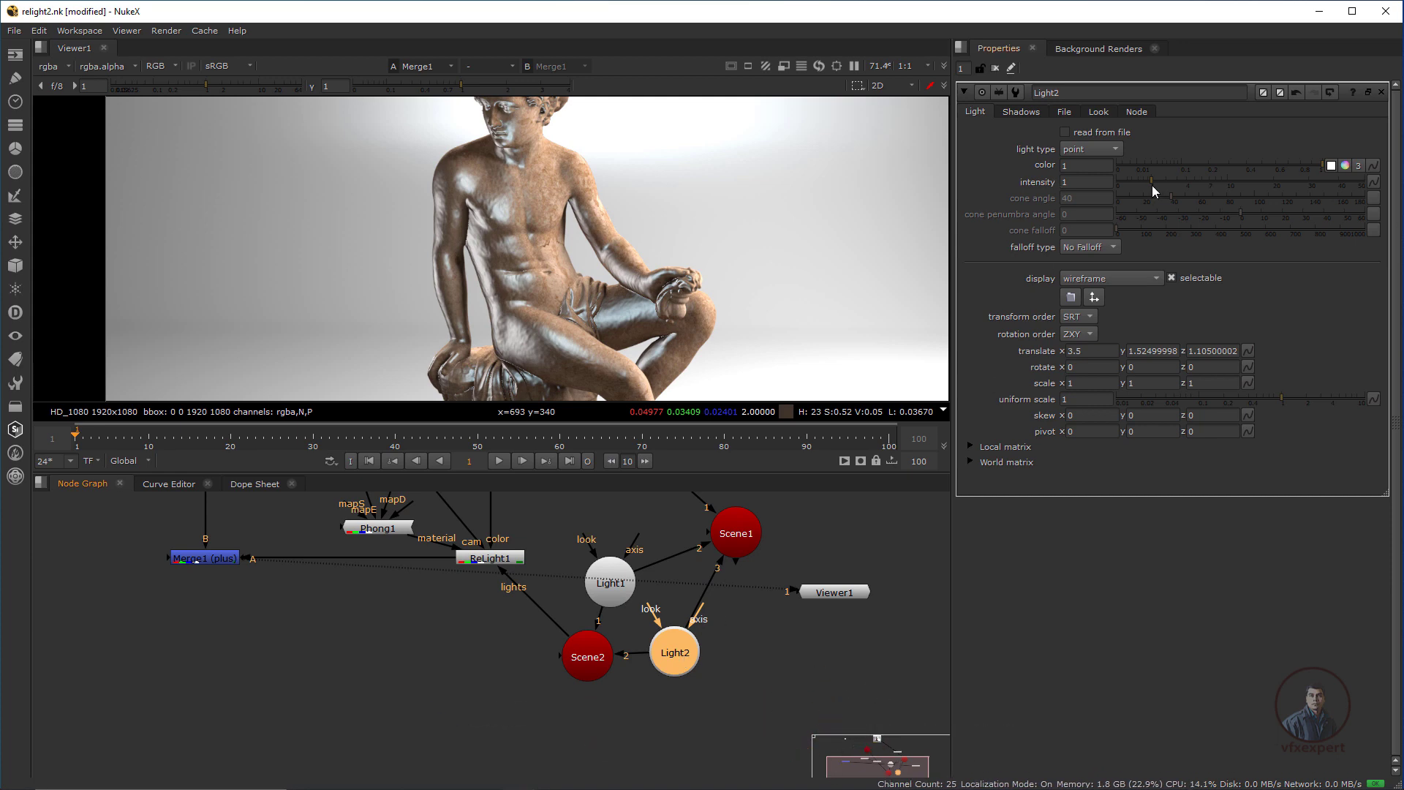
left_click_drag(1155, 178, 1129, 173)
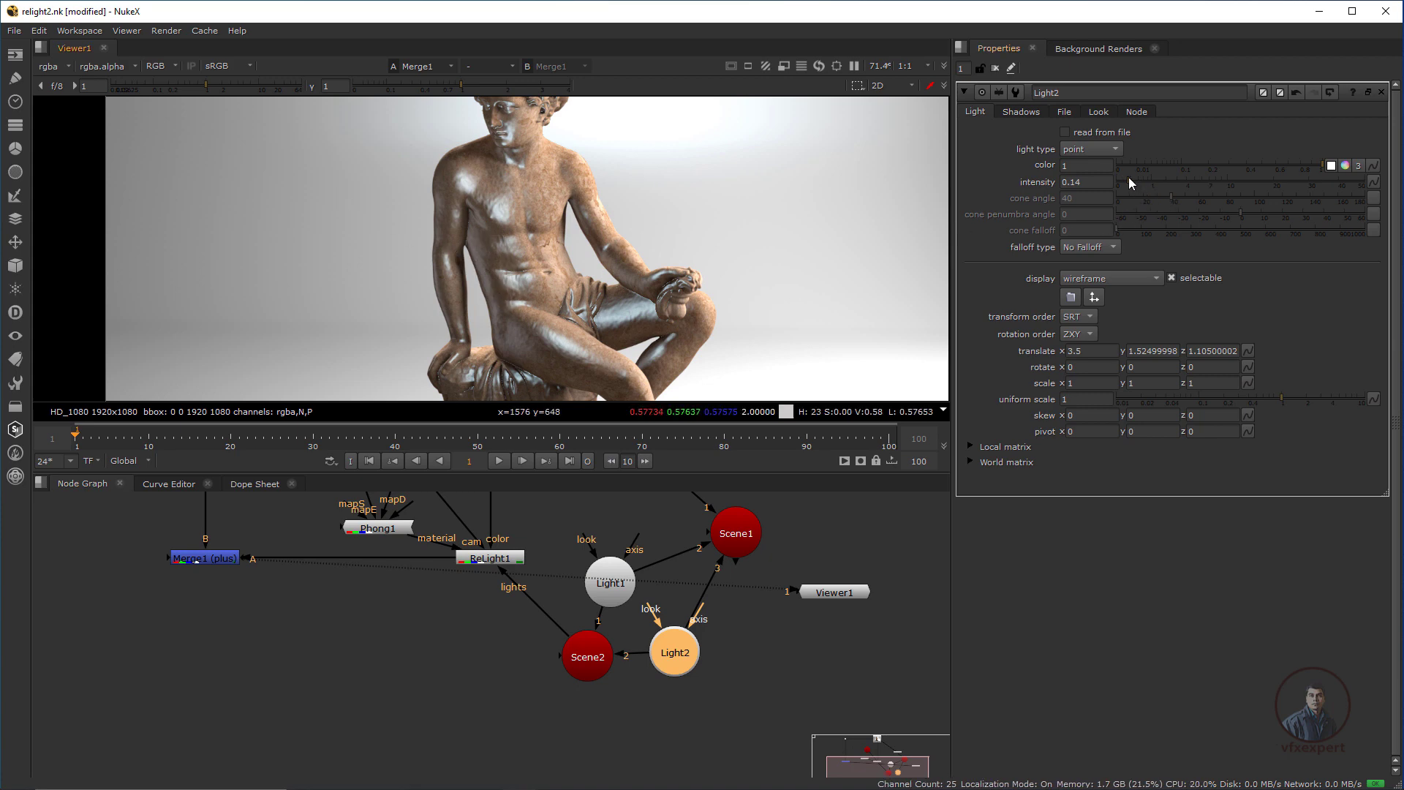
mouse_move(1129, 177)
left_mouse_down()
mouse_move(1148, 181)
mouse_move(1126, 177)
left_mouse_up()
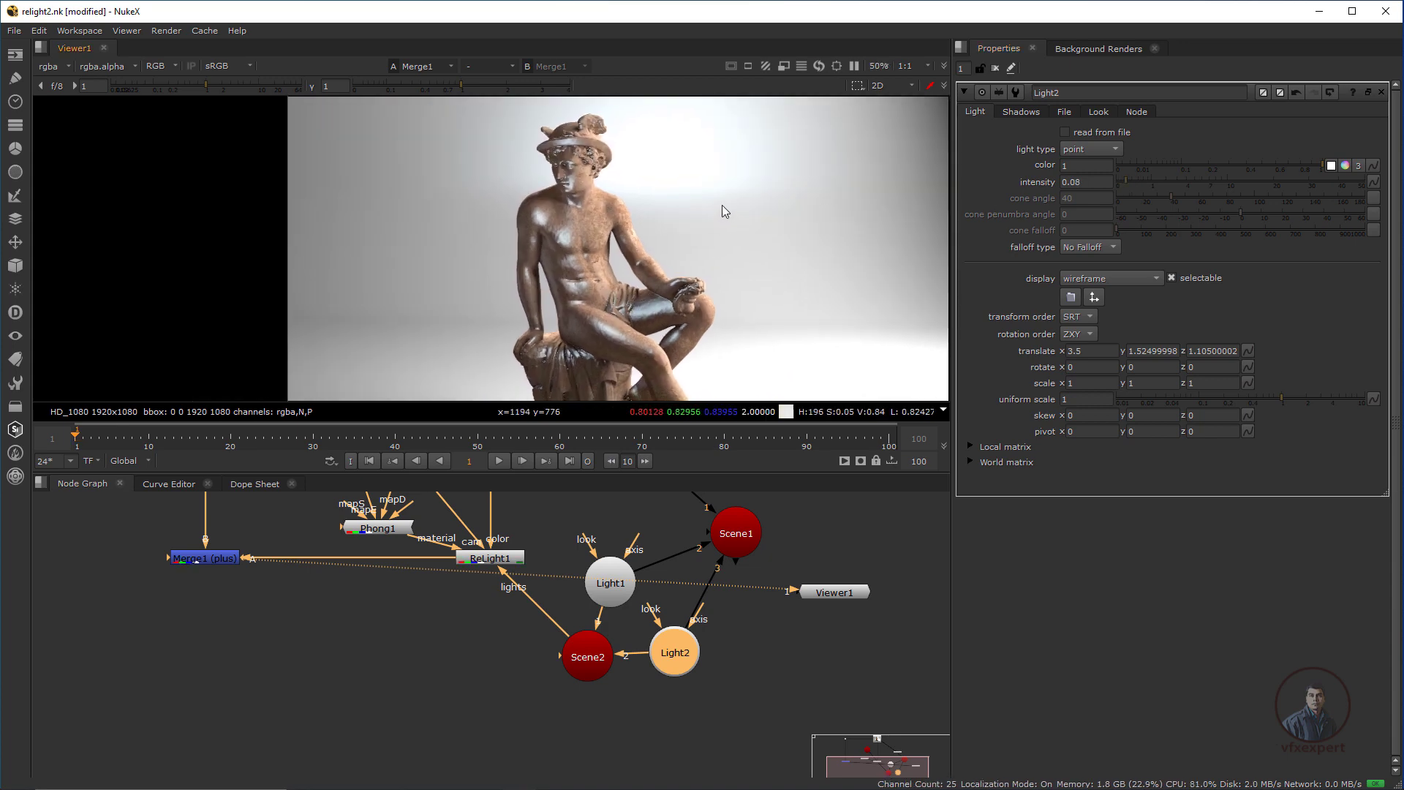
Compare the original Read1 render with the relit Merge1 result in the viewer
scroll(512, 578, "down", 3)
scroll(573, 644, "up", 2)
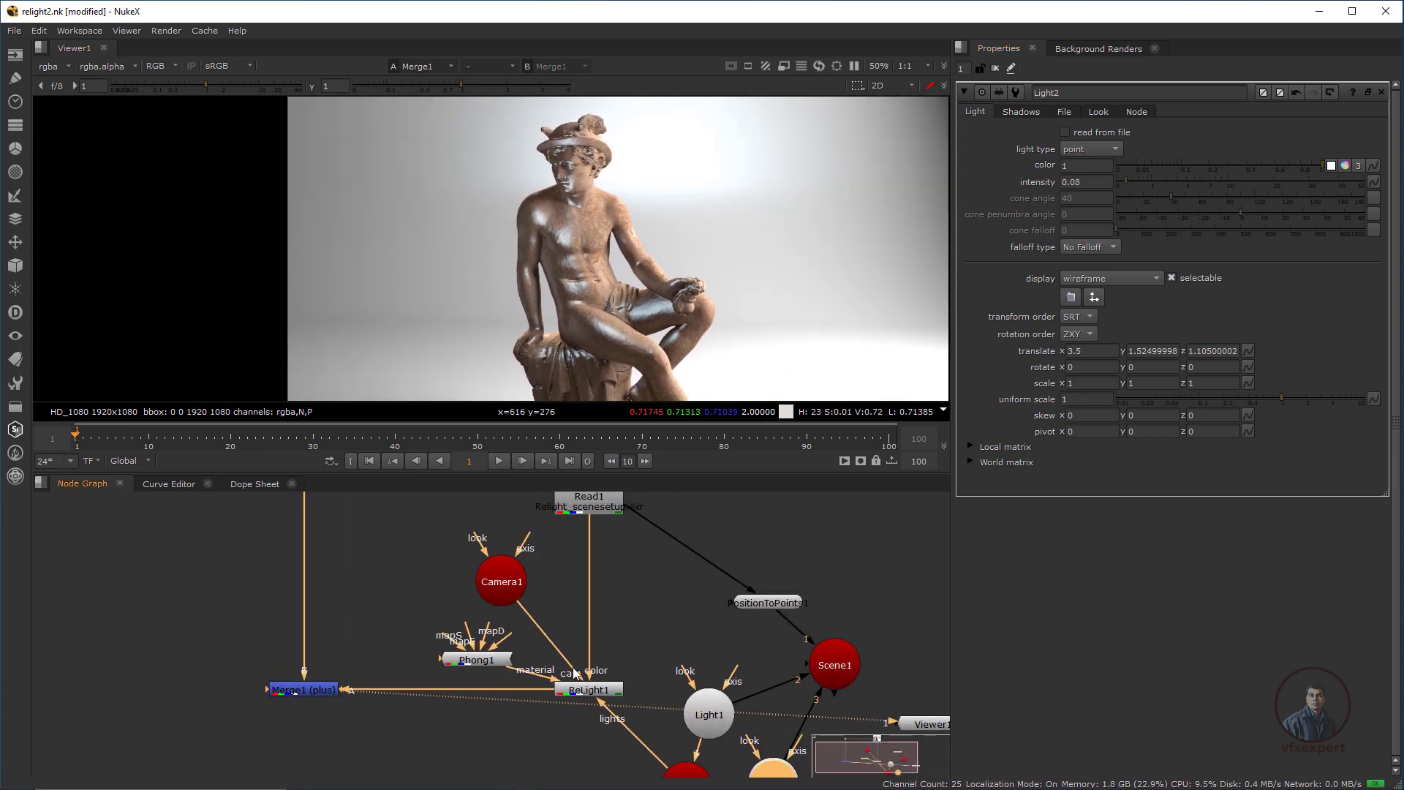
scroll(545, 307, "down", 1)
scroll(545, 307, "up", 3)
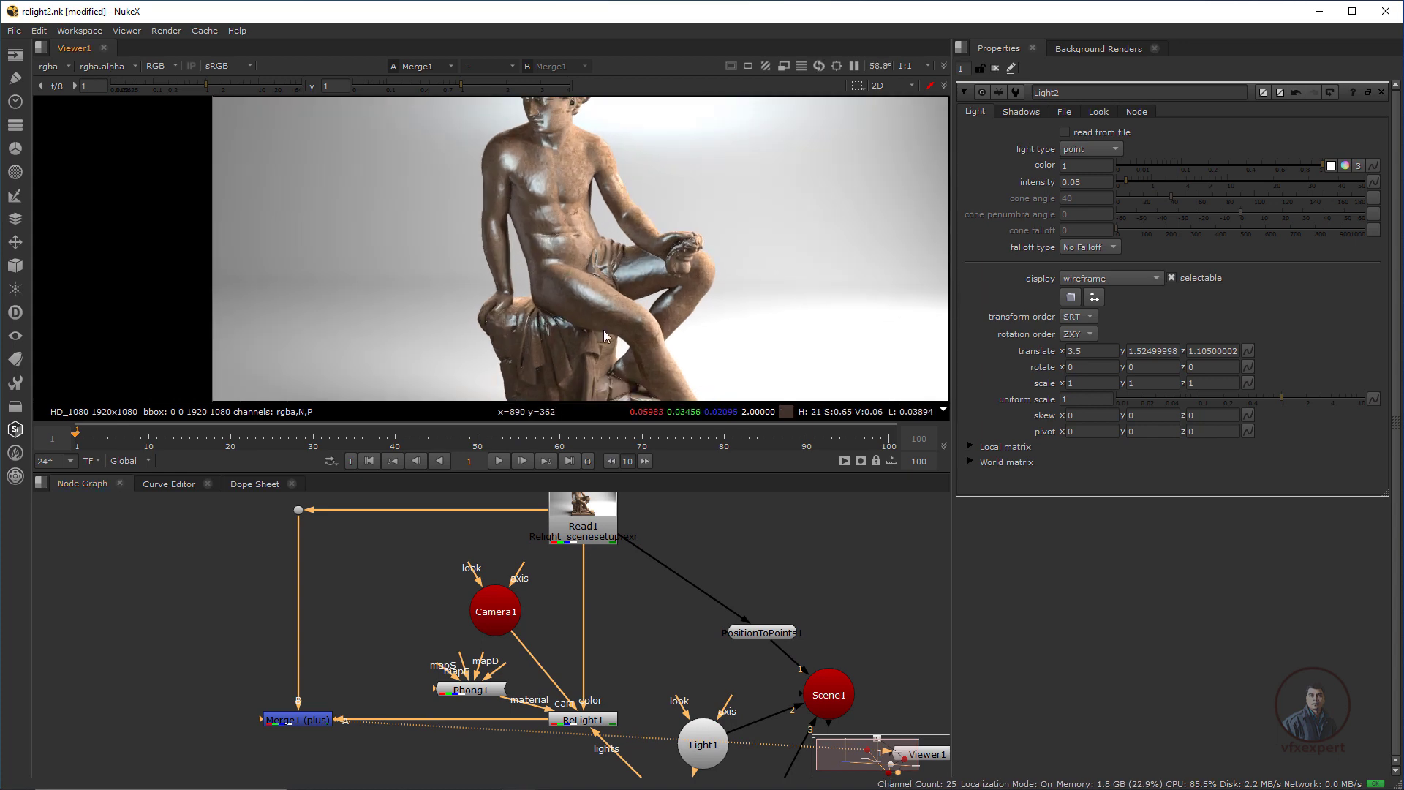
scroll(603, 330, "down", 1)
scroll(546, 601, "down", 1)
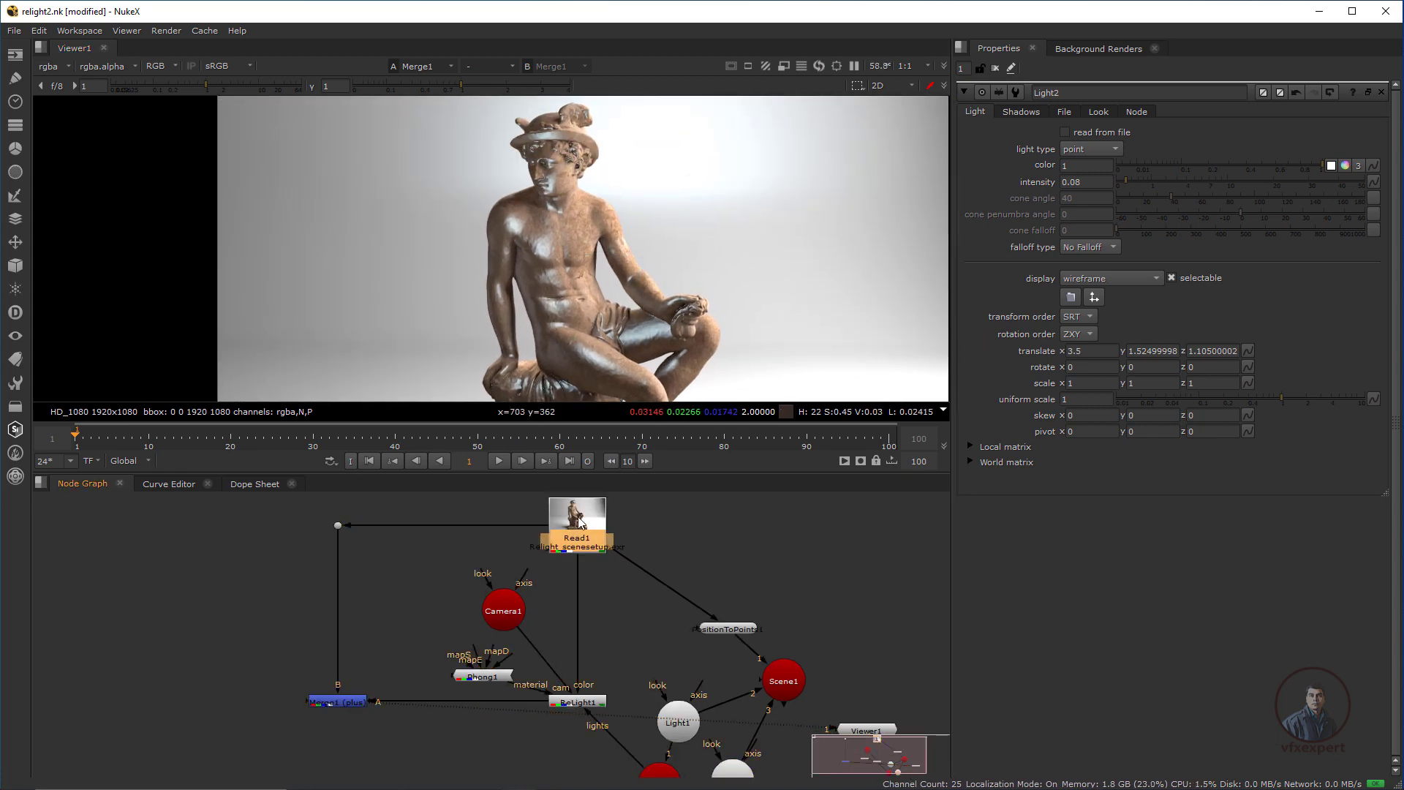
key("1")
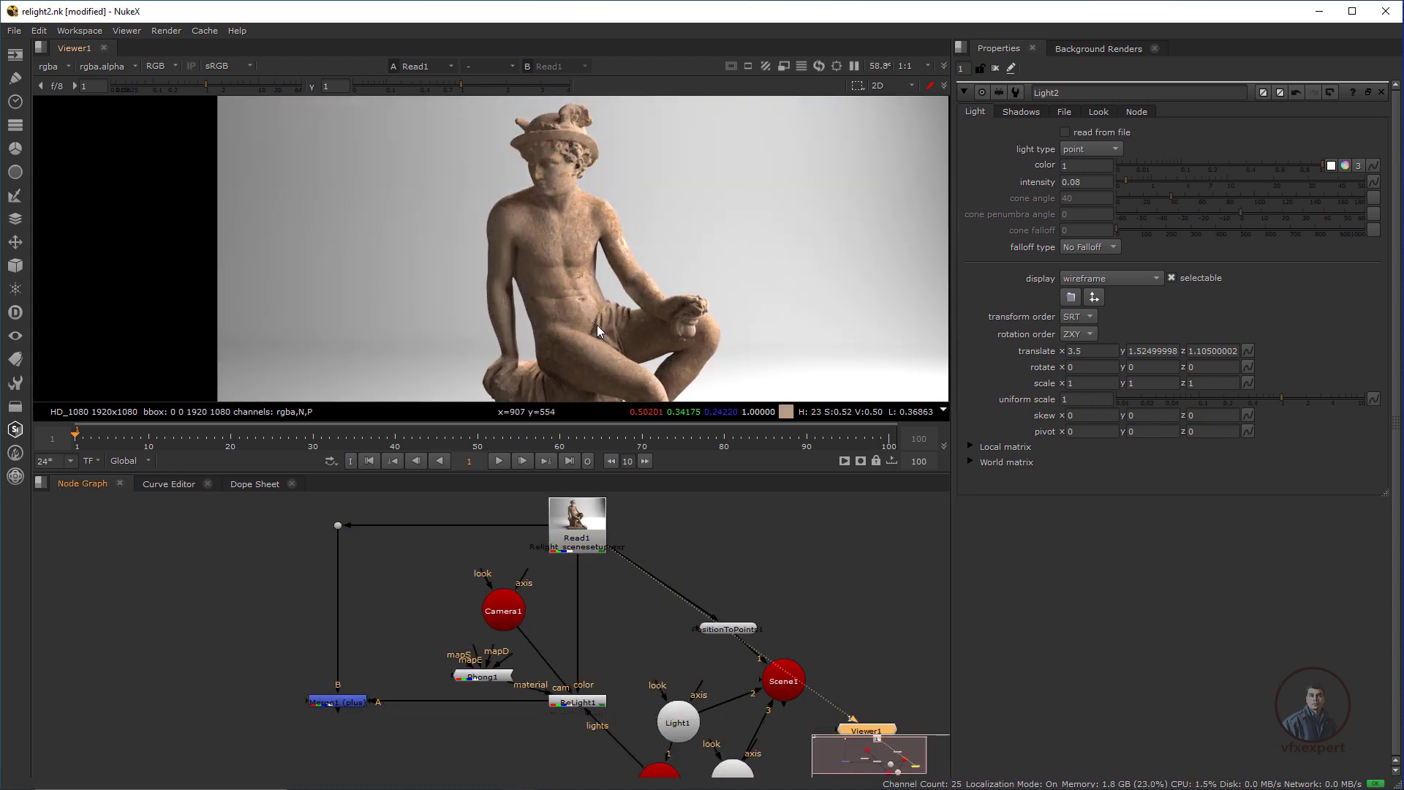
left_click(340, 702)
key("1")
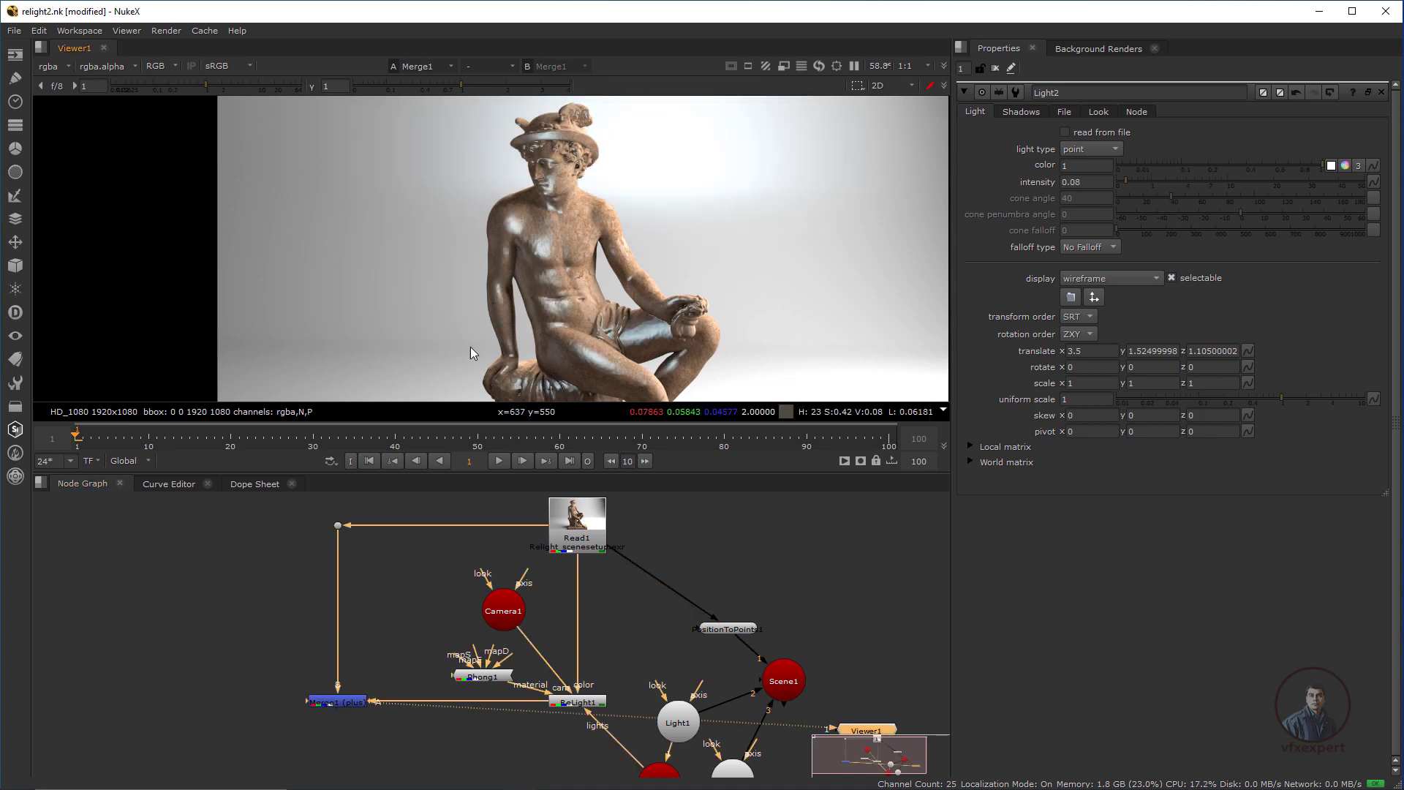
Move Viewer1 from beside Scene1 to below Merge1 in the node graph
scroll(445, 528, "down", 1)
middle_click_drag(833, 764, 782, 731)
left_click_drag(760, 677, 436, 727)
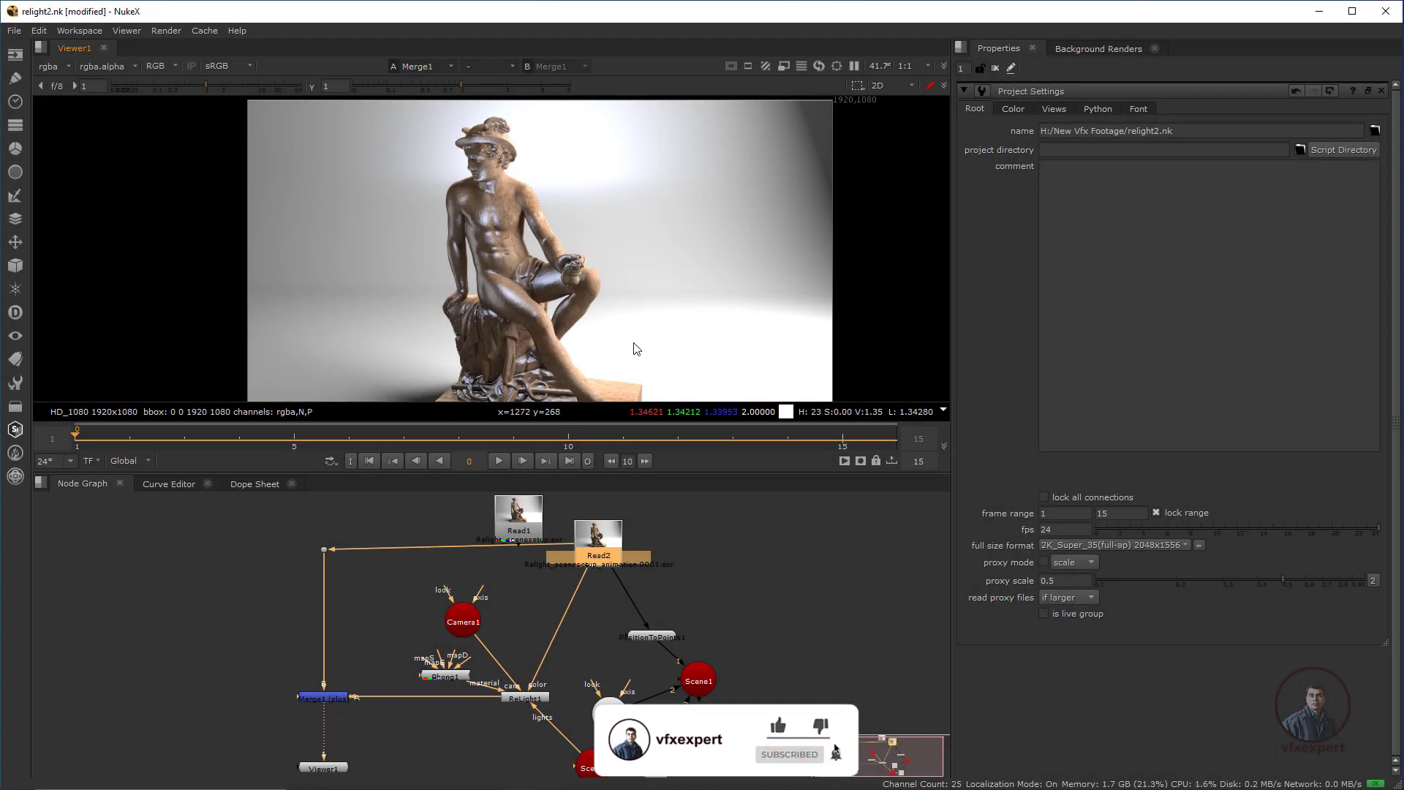
Play the relit statue animation in the viewer and stop it at frame 13
left_click(498, 461)
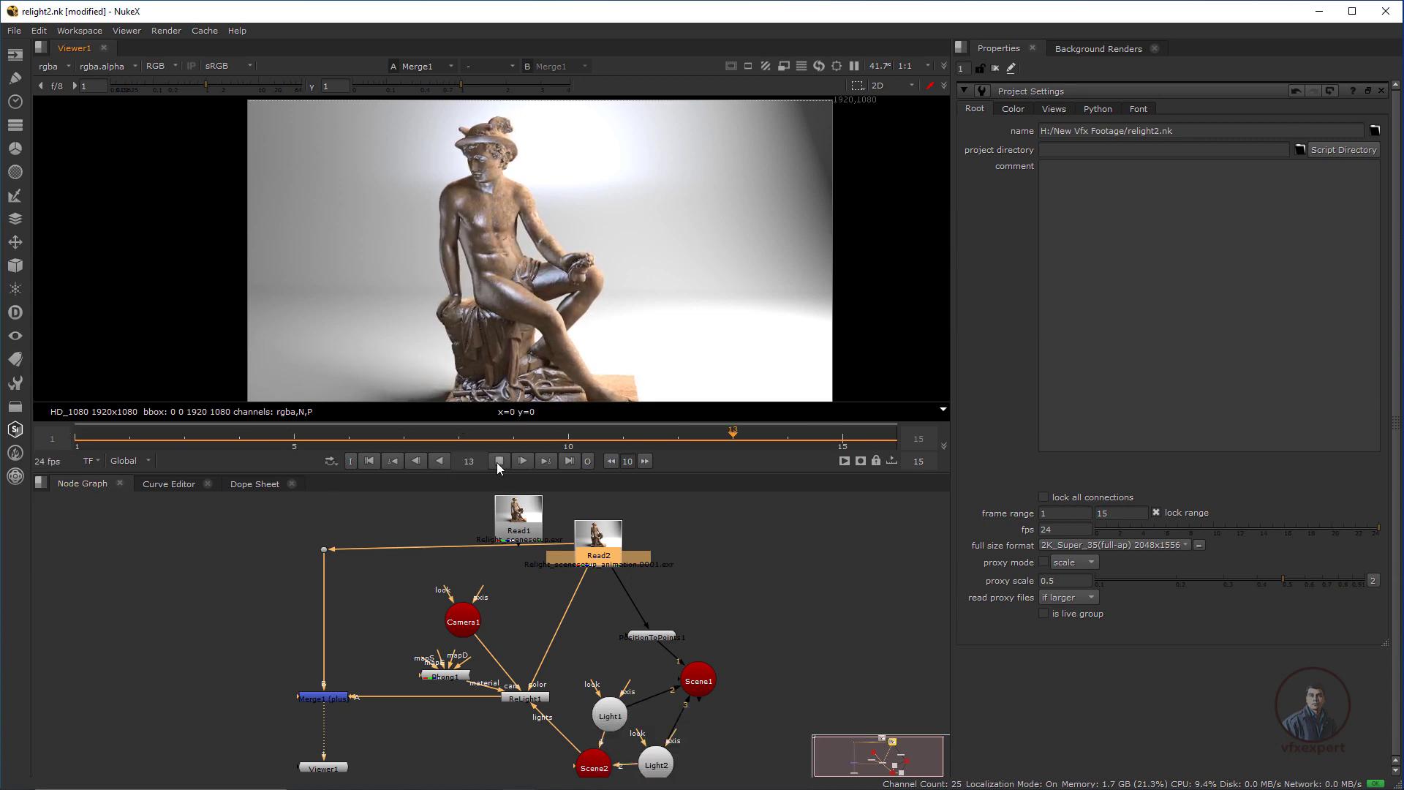
scroll(511, 278, "up", 1)
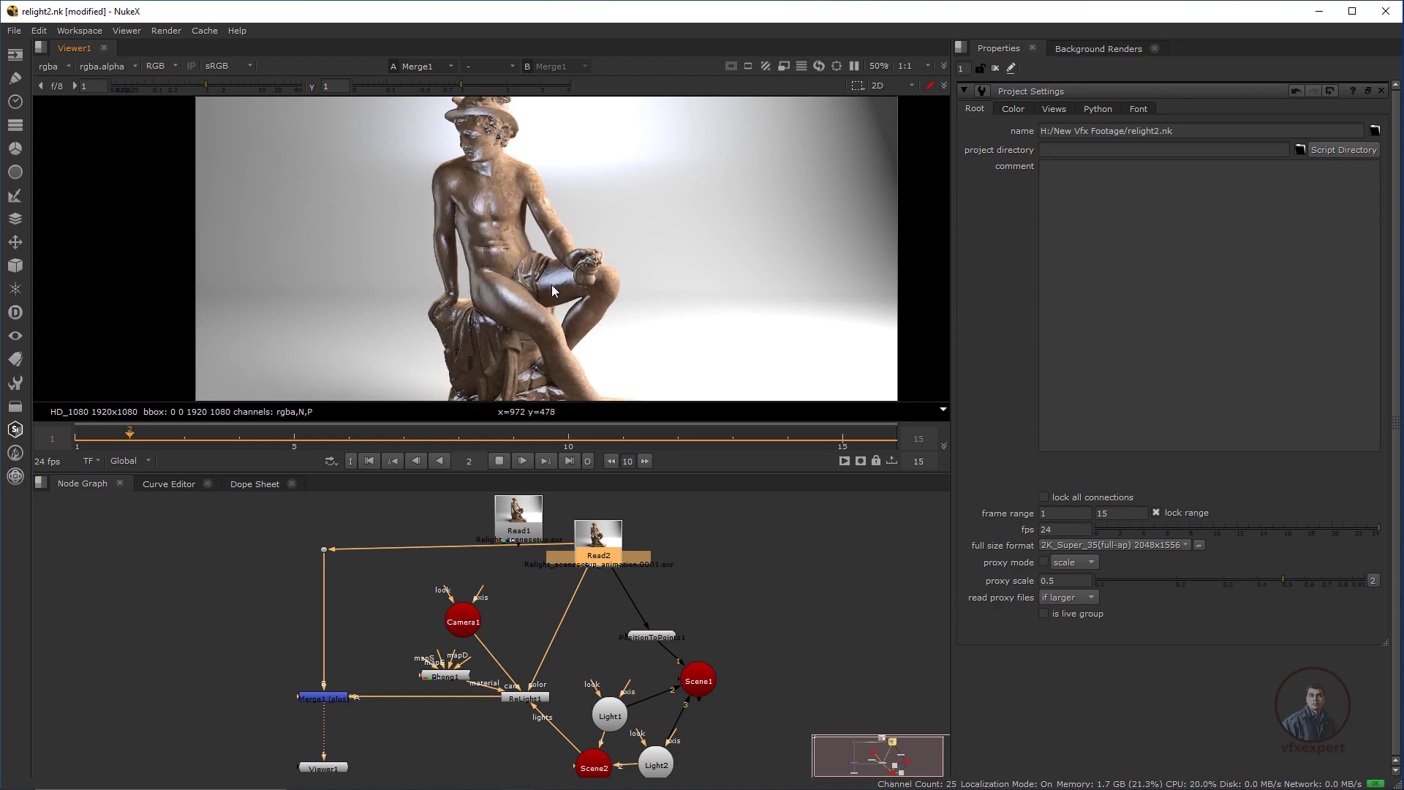
left_click(498, 462)
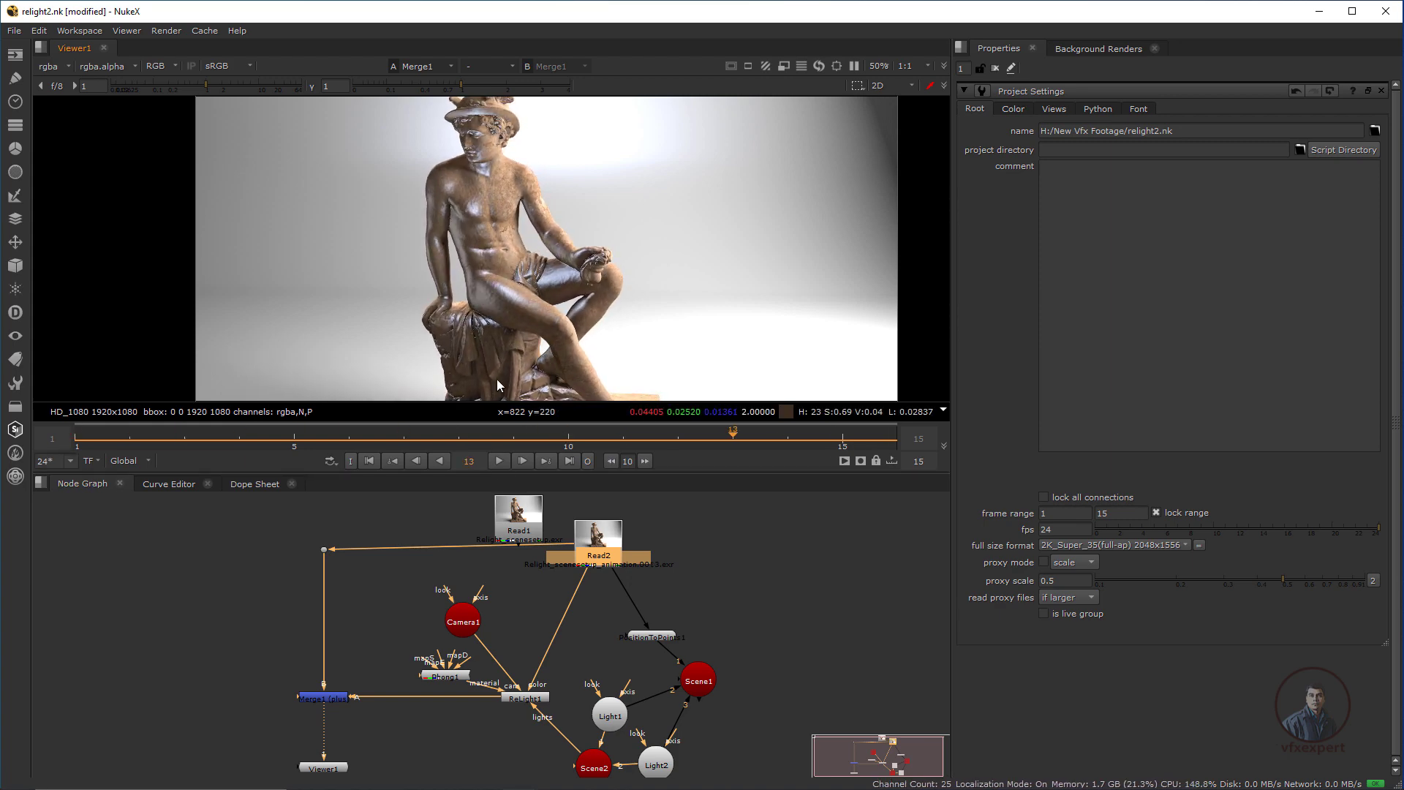